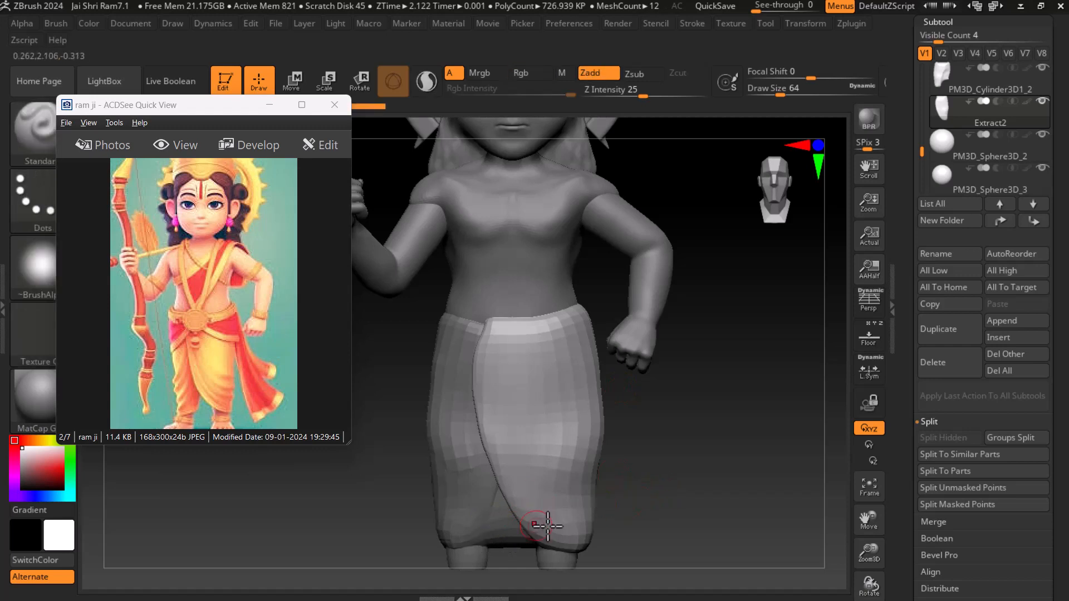
# Step: Clear any mask, make the PM3D_Cylinder3D1_2 garment piece the active subtool and hide PM3D_Cylinder3D1_1
pyautogui.keyDown('ctrl'); pyautogui.moveTo(709, 457); pyautogui.dragTo(709, 552); pyautogui.keyUp('ctrl')
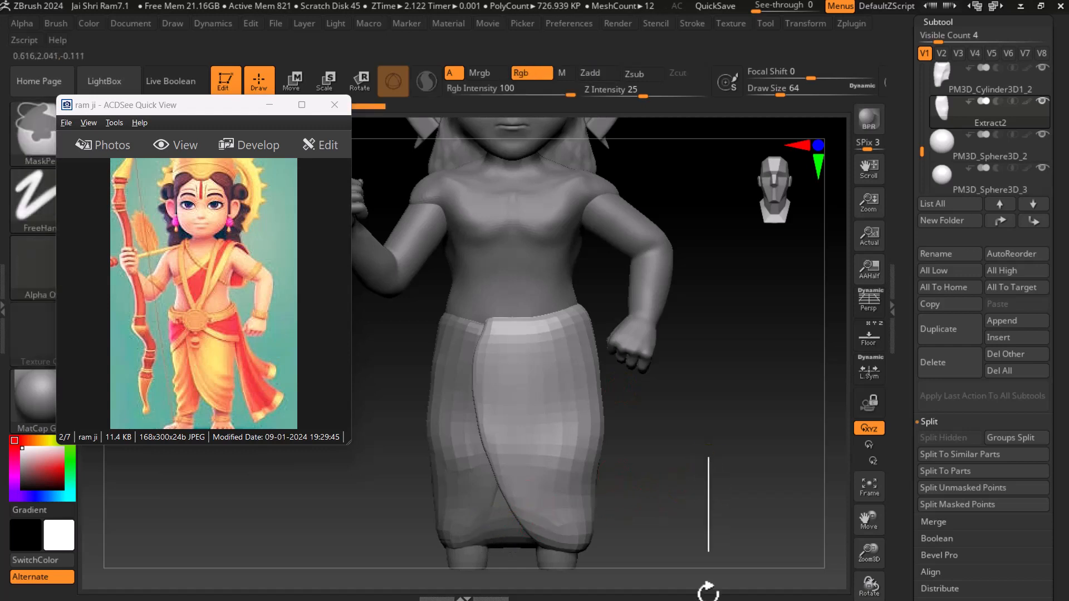
pyautogui.keyDown('alt'); pyautogui.click(494, 512); pyautogui.keyUp('alt')
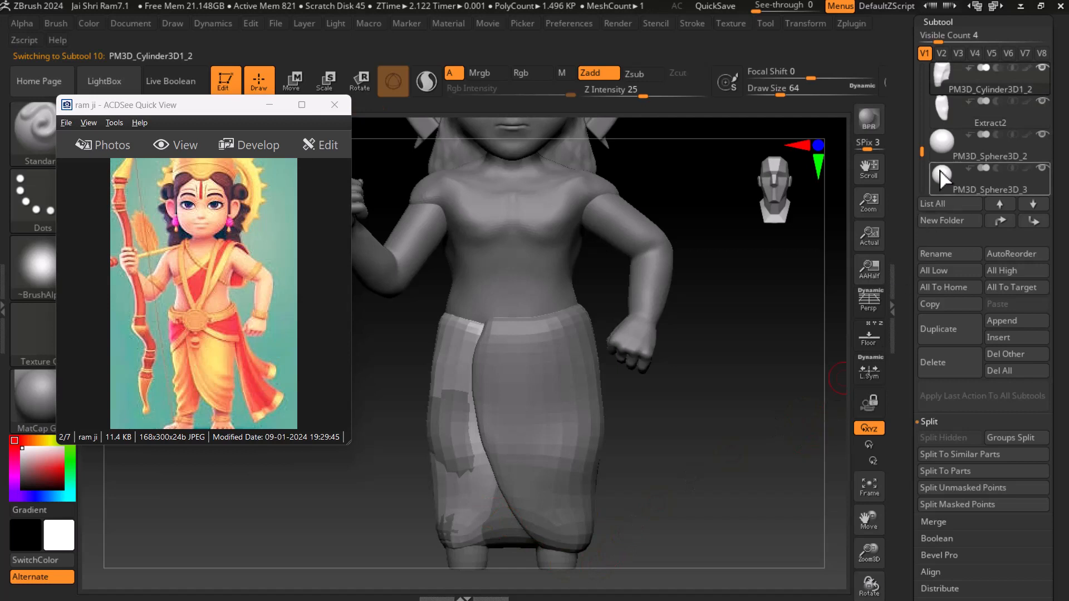
pyautogui.moveTo(924, 154); pyautogui.dragTo(924, 133)
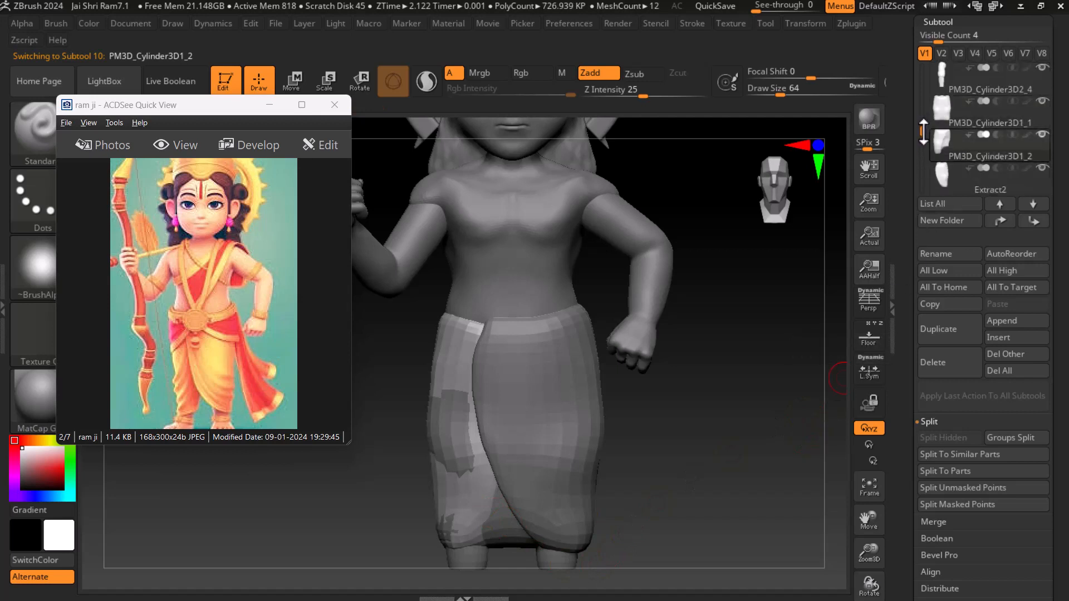
pyautogui.click(1042, 101)
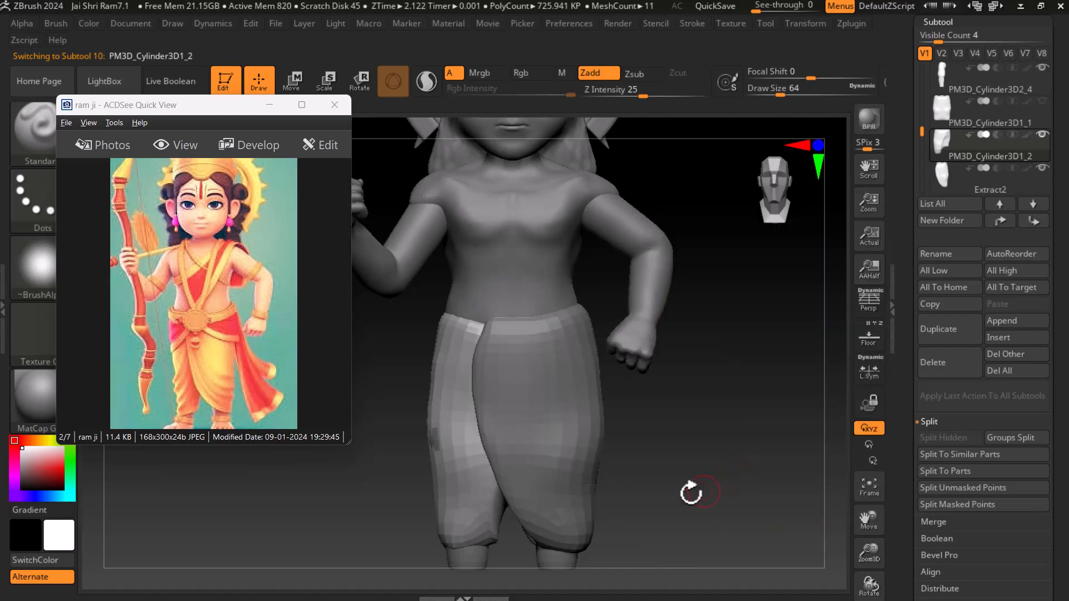
# Step: Load the compact_UI_brush_materials layout, and refine the lower hem and outer side of PM3D_Cylinder3D1_2 with the Move brush at draw size 124 and smoothing
pyautogui.keyDown('alt'); pyautogui.moveTo(686, 488); pyautogui.dragTo(716, 449); pyautogui.keyUp('alt')
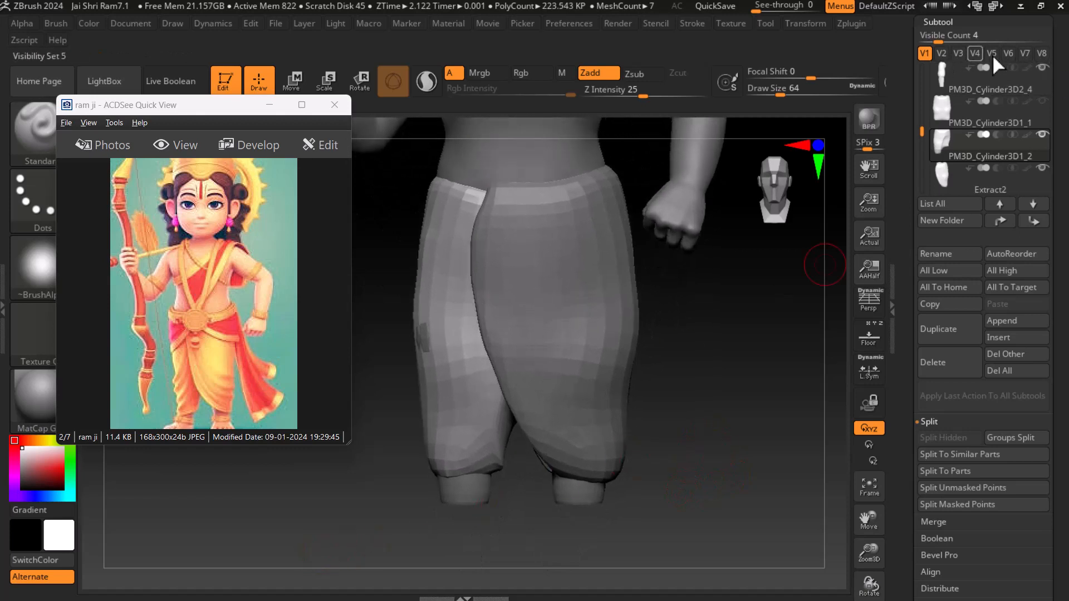
pyautogui.click(992, 6)
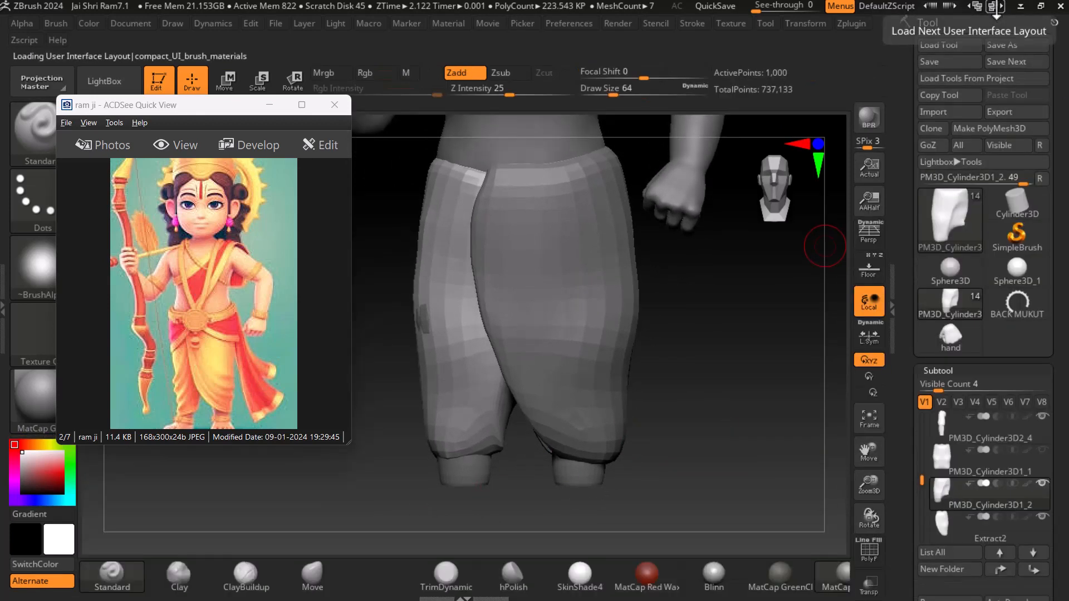
pyautogui.click(313, 576)
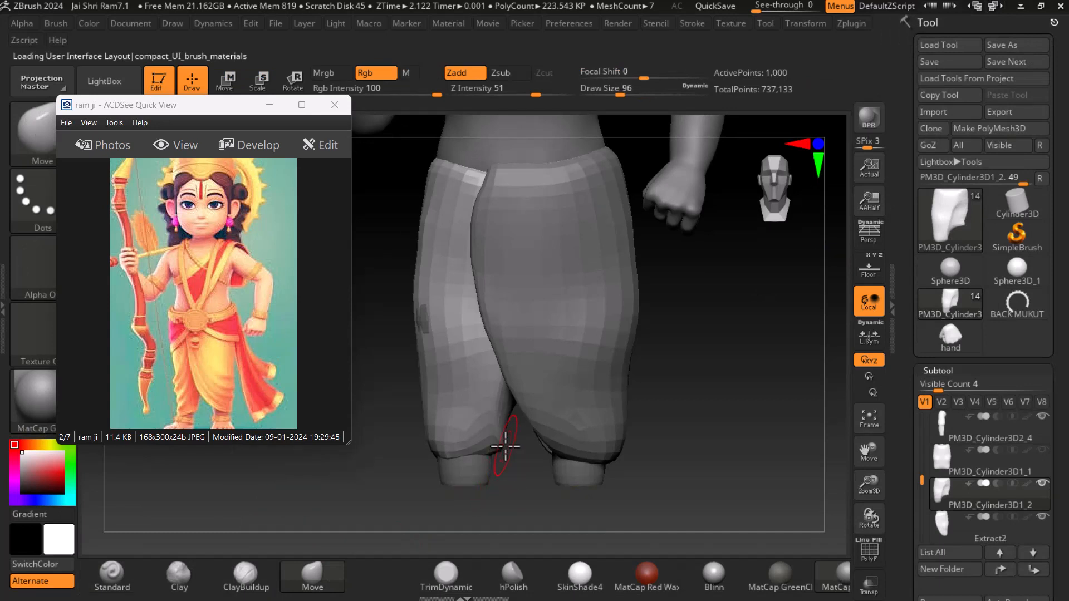
pyautogui.press(']')
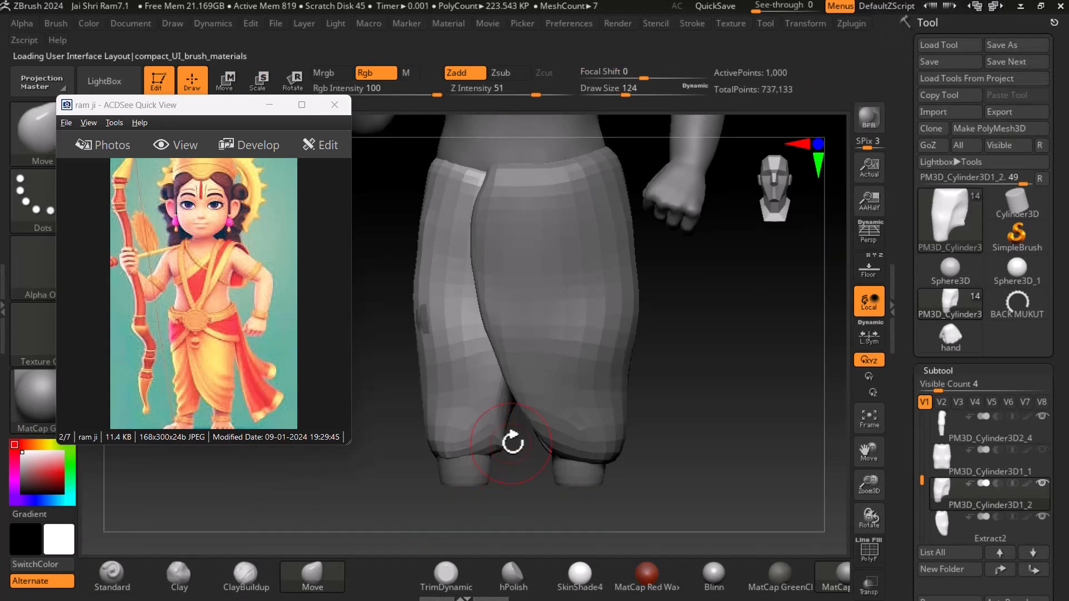
pyautogui.press('shift')
pyautogui.moveTo(499, 444); pyautogui.dragTo(440, 425)
pyautogui.keyDown('shift'); pyautogui.moveTo(438, 334); pyautogui.dragTo(425, 315); pyautogui.keyUp('shift')
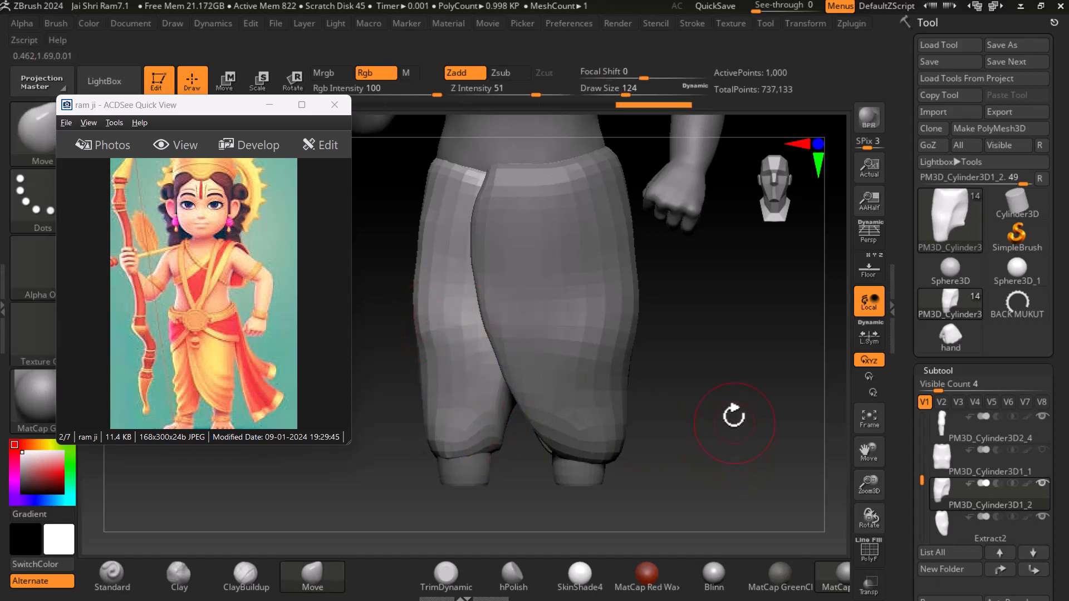
# Step: Make PM3D_Cylinder3D1_1 the active subtool and isolate it so all other subtools are hidden
pyautogui.moveTo(728, 410)
pyautogui.mouseDown()
pyautogui.moveTo(734, 423)
pyautogui.moveTo(741, 415)
pyautogui.mouseUp()
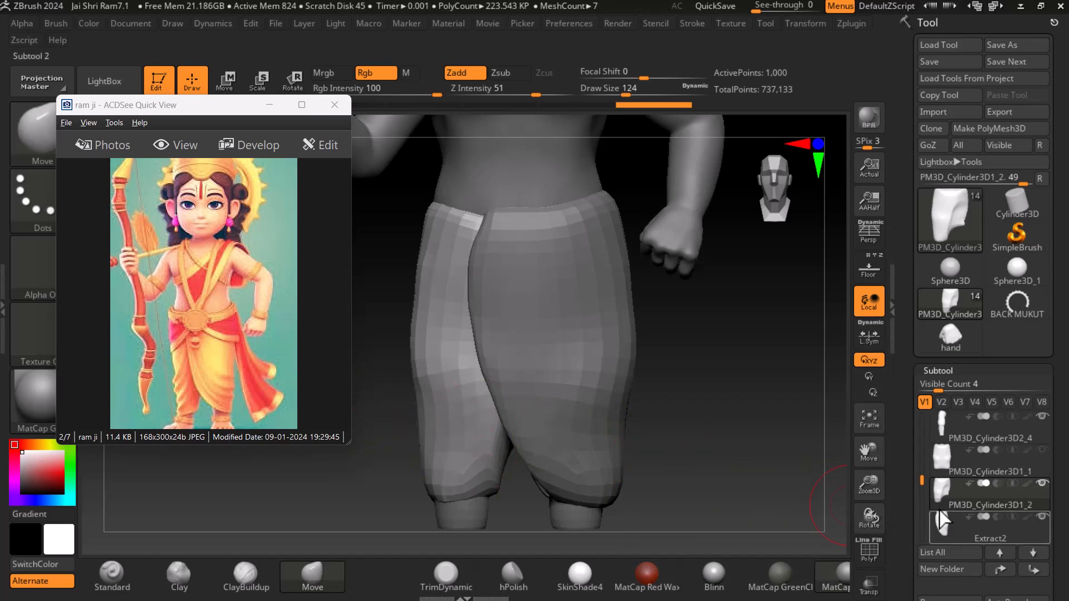
pyautogui.click(945, 472)
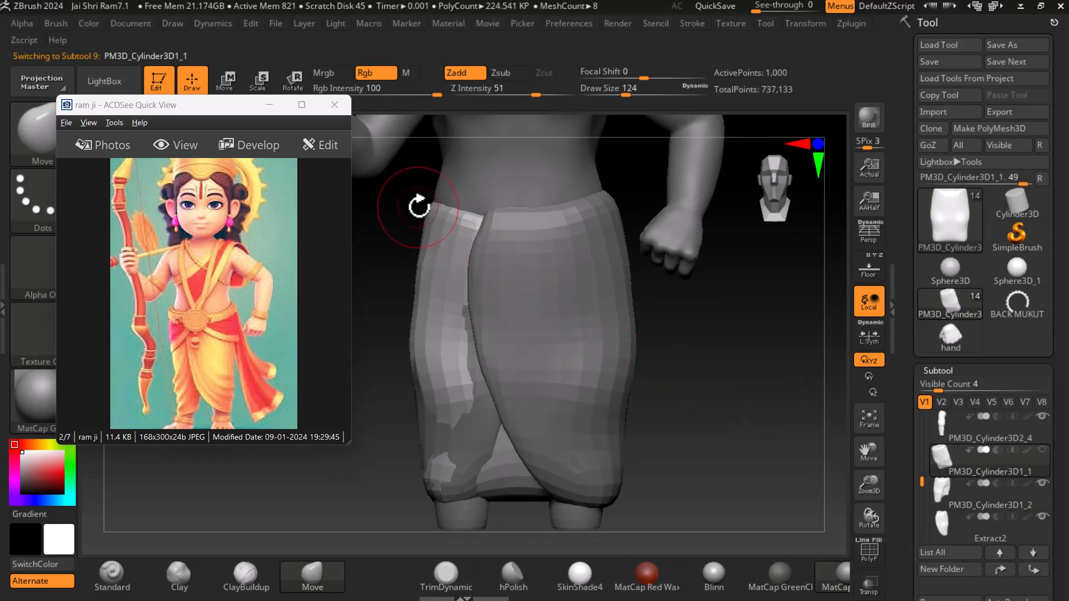
pyautogui.moveTo(953, 465)
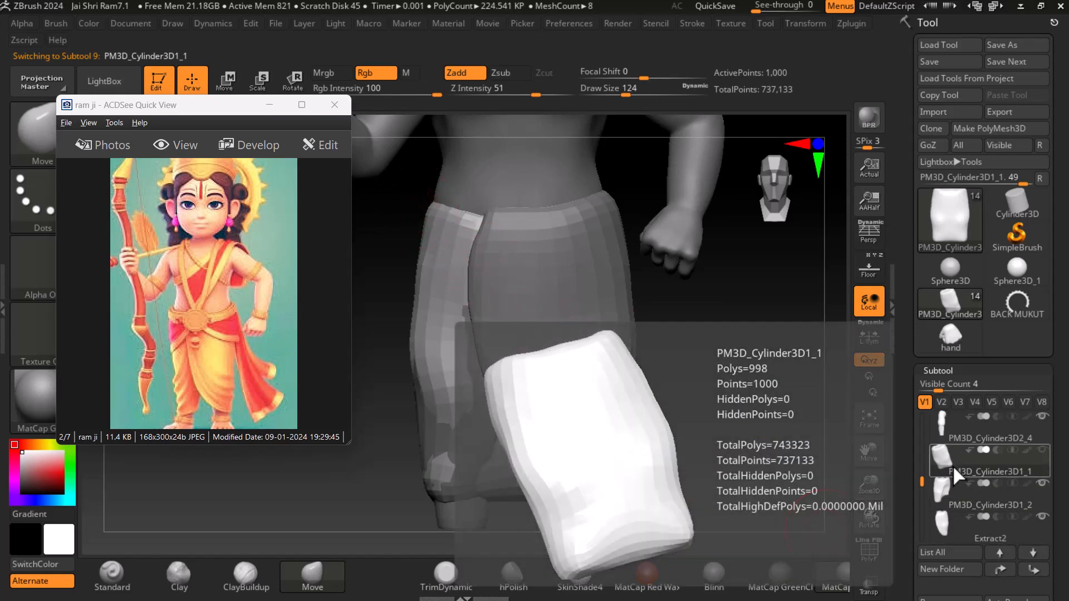
pyautogui.press('shift')
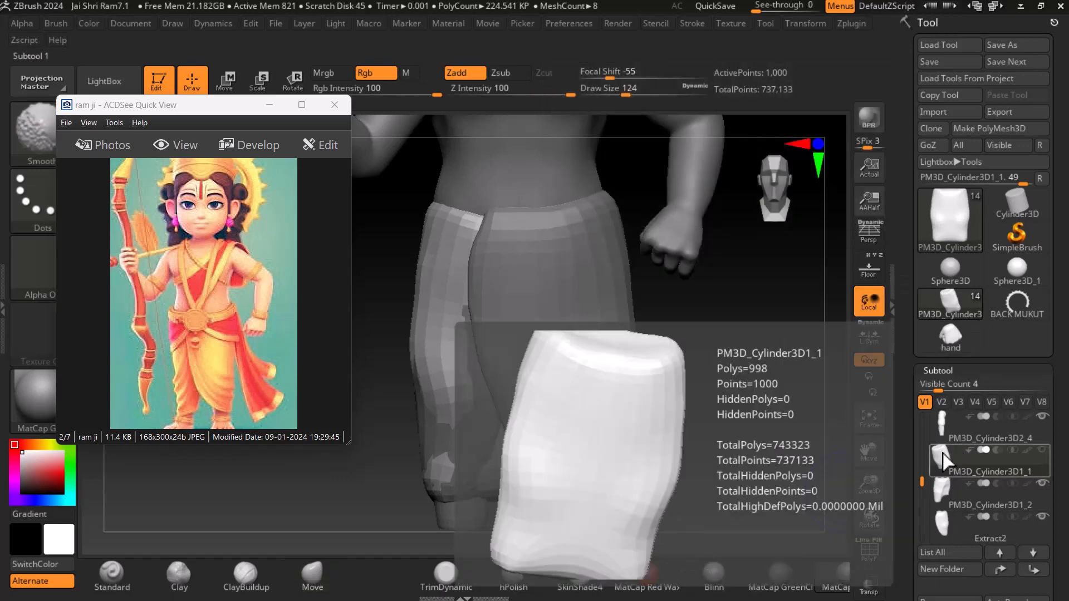
pyautogui.keyDown('shift'); pyautogui.click(947, 452); pyautogui.keyUp('shift')
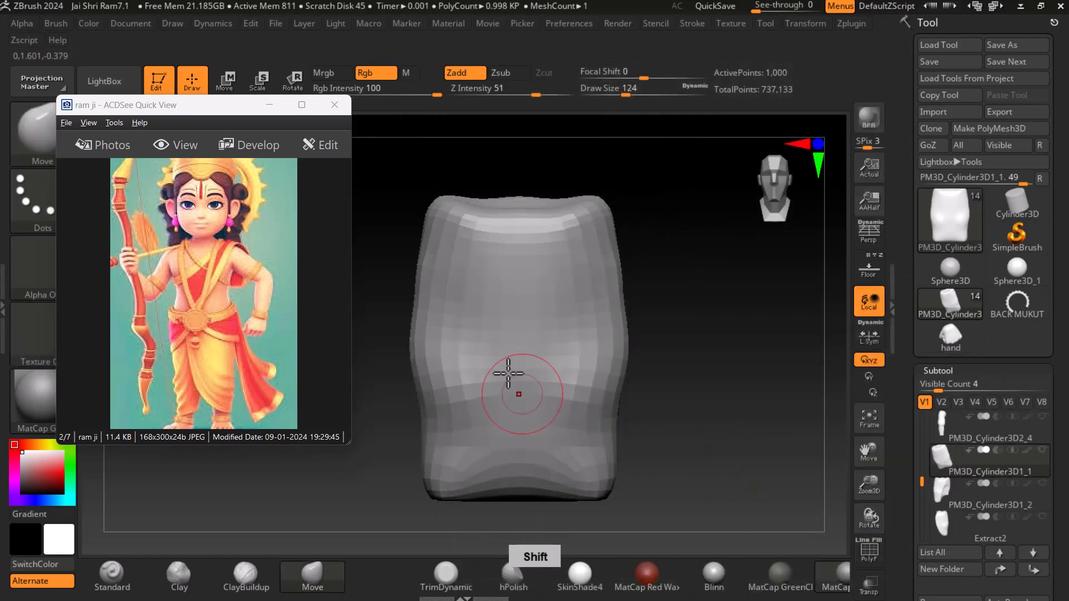
pyautogui.moveTo(635, 323); pyautogui.dragTo(742, 355)
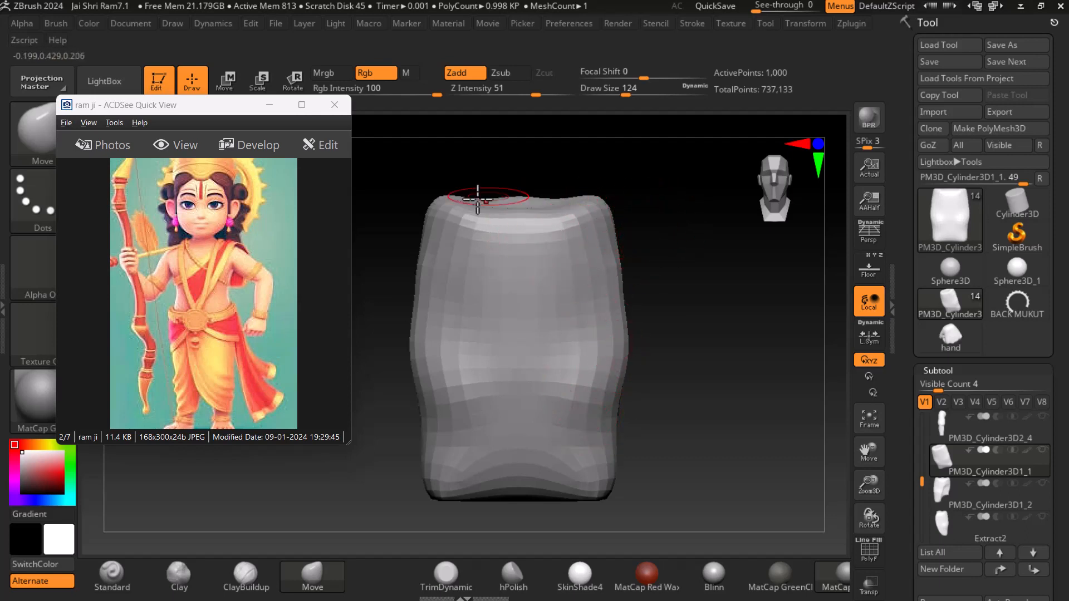
pyautogui.moveTo(712, 317); pyautogui.dragTo(716, 345)
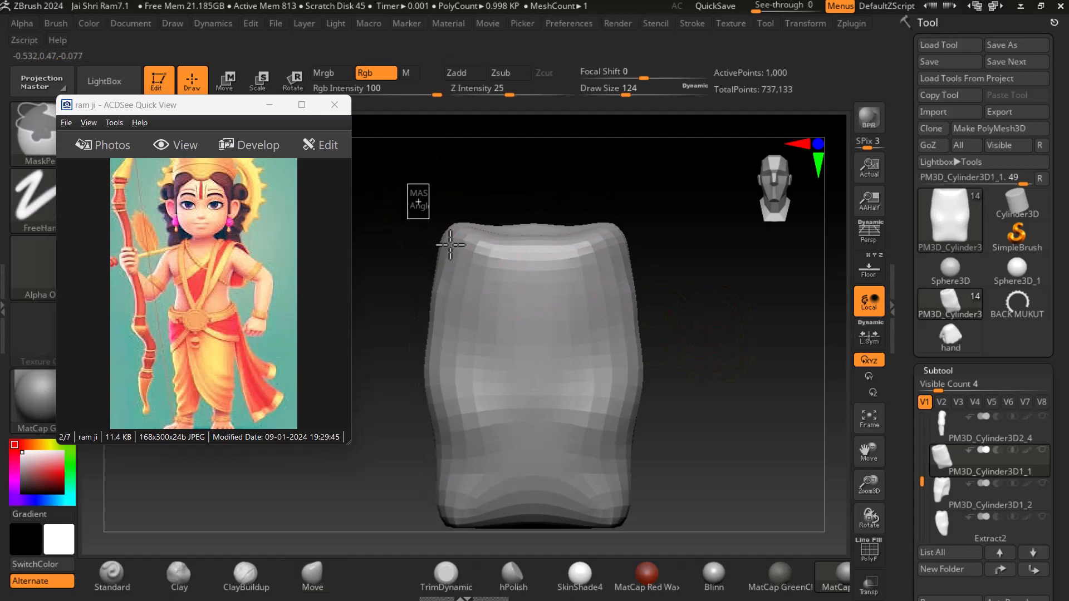
# Step: Mask the upper half of the isolated garment, extending the mask with the floor reference image shown, and hide the image again
pyautogui.moveTo(406, 183)
pyautogui.keyDown('ctrl'); pyautogui.mouseDown()
pyautogui.moveTo(685, 314)
pyautogui.moveTo(693, 329)
pyautogui.mouseUp(); pyautogui.keyUp('ctrl')
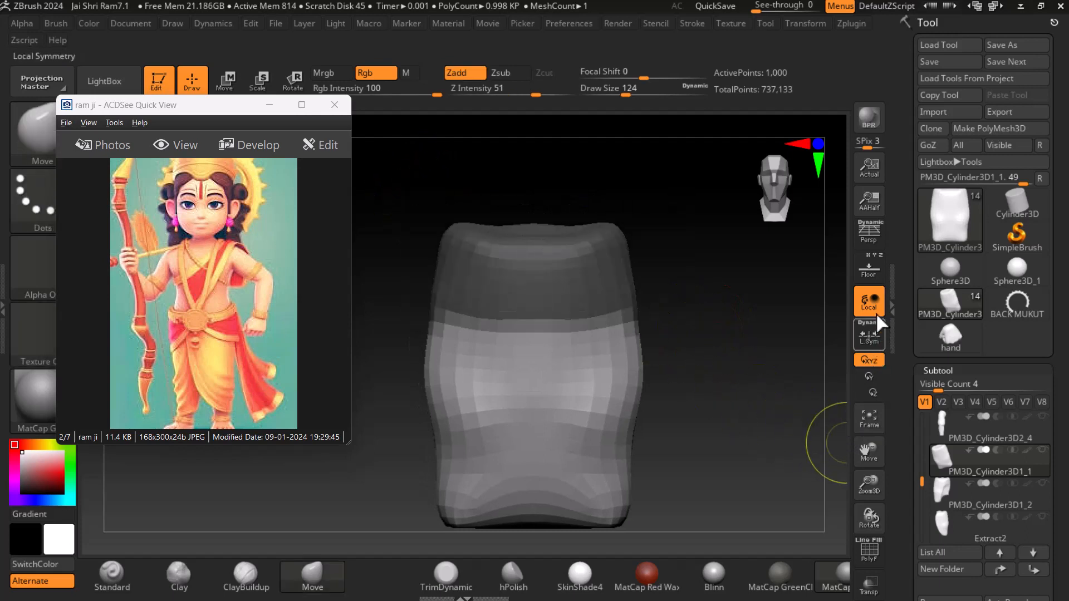
pyautogui.click(870, 270)
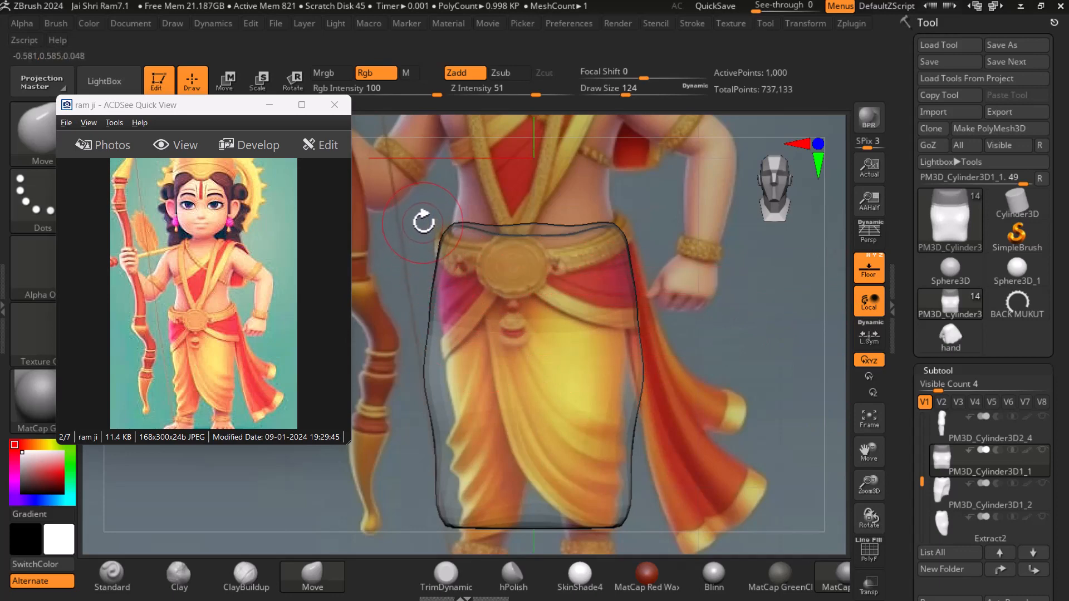
pyautogui.press('ctrl')
pyautogui.moveTo(413, 216)
pyautogui.keyDown('ctrl'); pyautogui.mouseDown()
pyautogui.moveTo(724, 370)
pyautogui.moveTo(665, 340)
pyautogui.moveTo(666, 357)
pyautogui.mouseUp(); pyautogui.keyUp('ctrl')
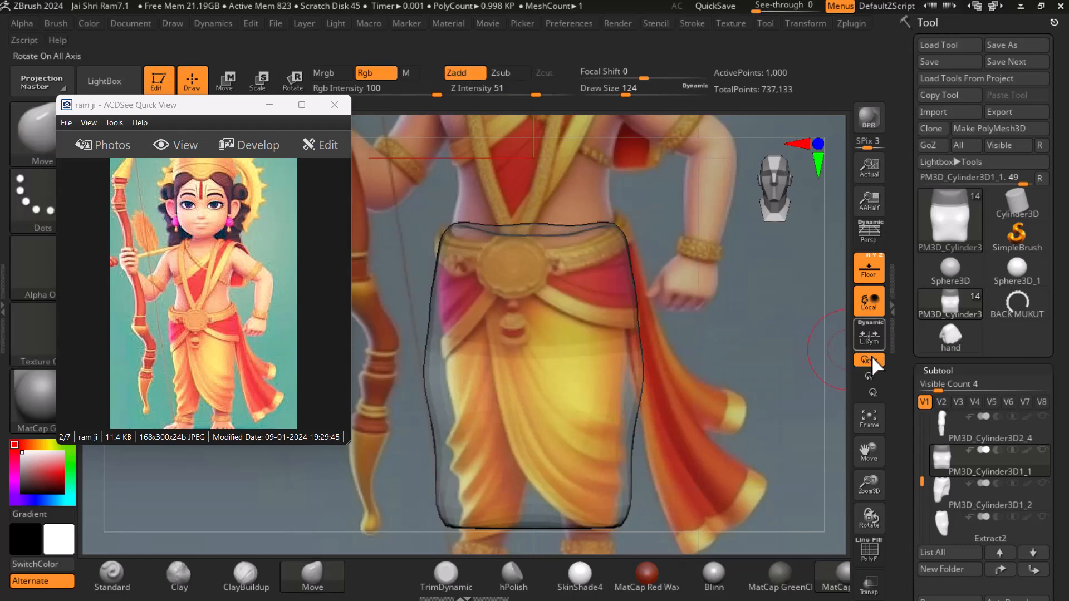
pyautogui.click(872, 272)
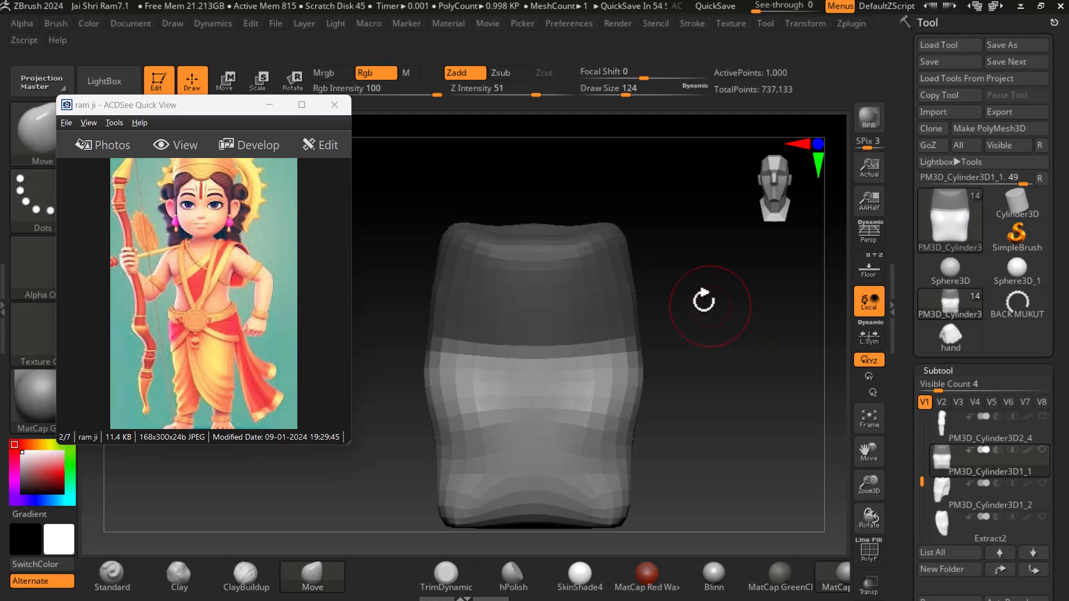
pyautogui.moveTo(741, 311); pyautogui.dragTo(776, 336)
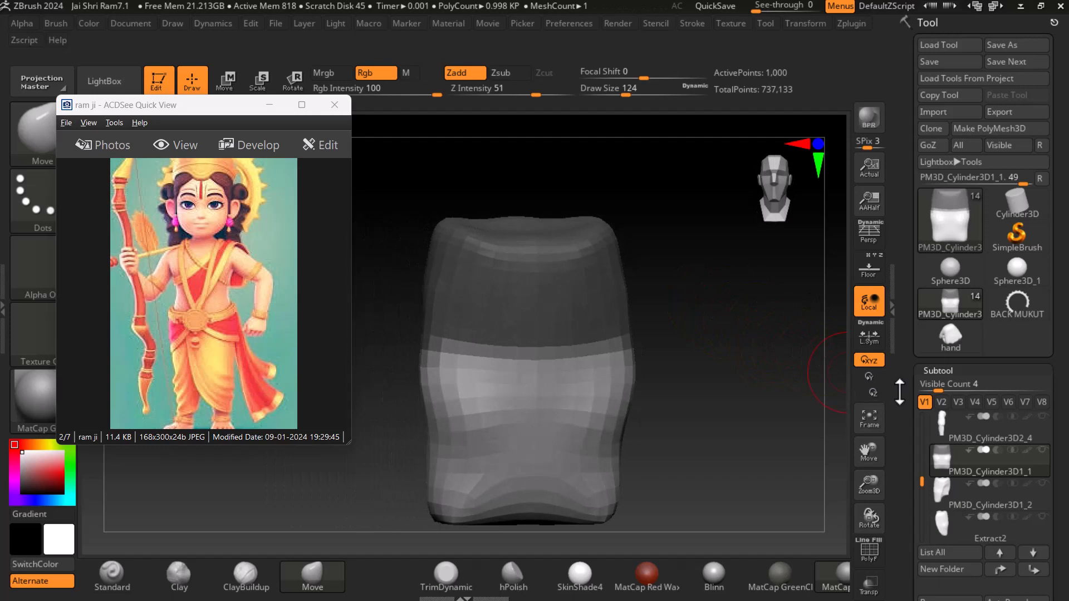
pyautogui.moveTo(900, 392); pyautogui.dragTo(901, 298)
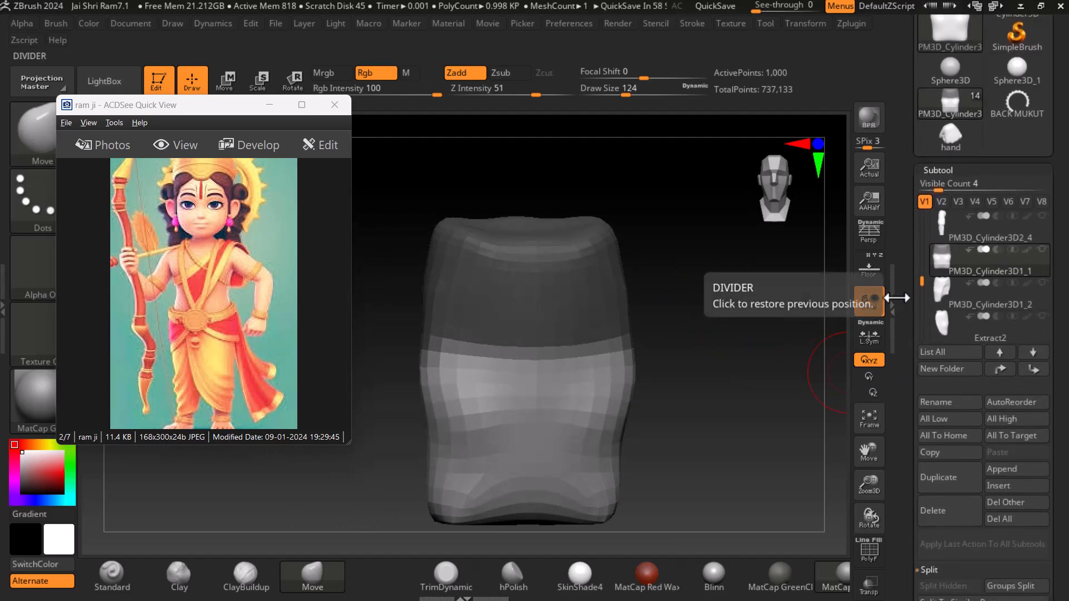
pyautogui.hotkey('shift', 'f')
pyautogui.hotkey('shift', 'f')
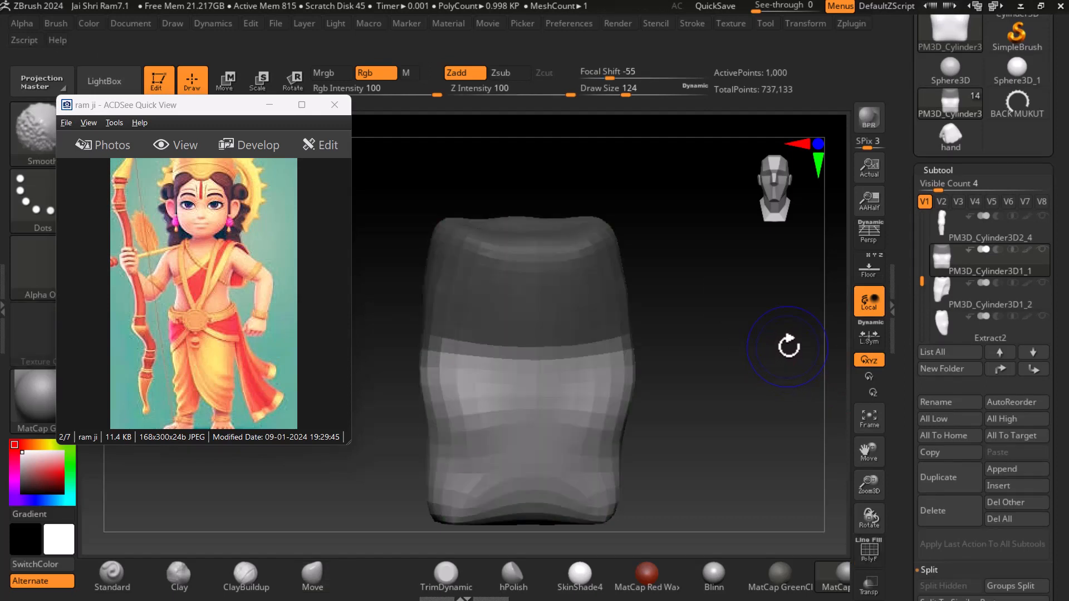
pyautogui.hotkey('shift', 'f')
pyautogui.hotkey('shift', 'f')
pyautogui.hotkey('shift', 'f')
pyautogui.hotkey('shift', 'f')
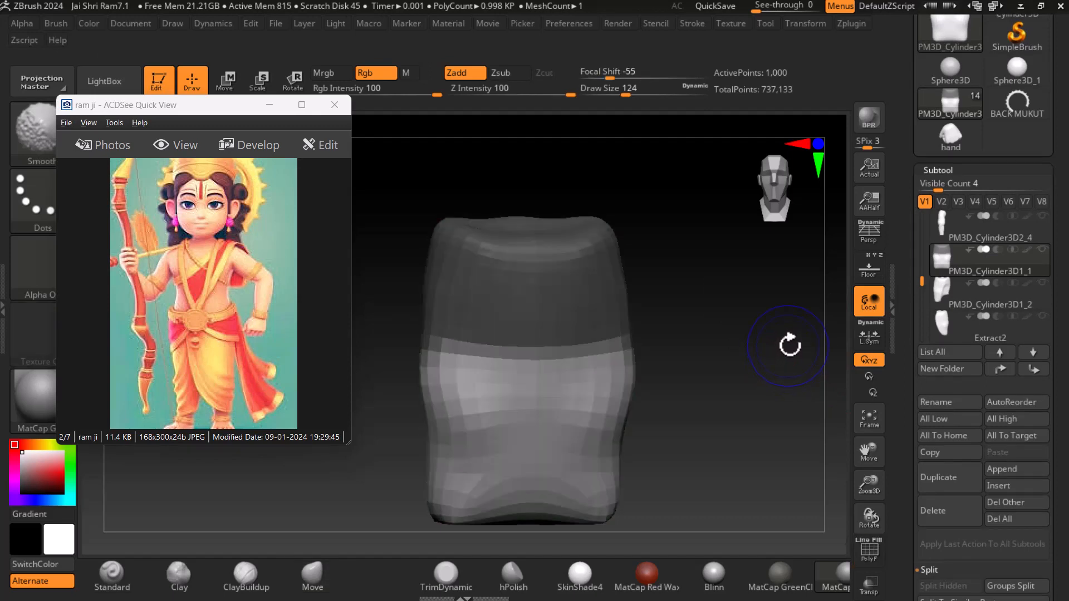
# Step: Open the tool's masking options, invert the garment's mask and invert it back
pyautogui.moveTo(914, 402); pyautogui.dragTo(912, 131)
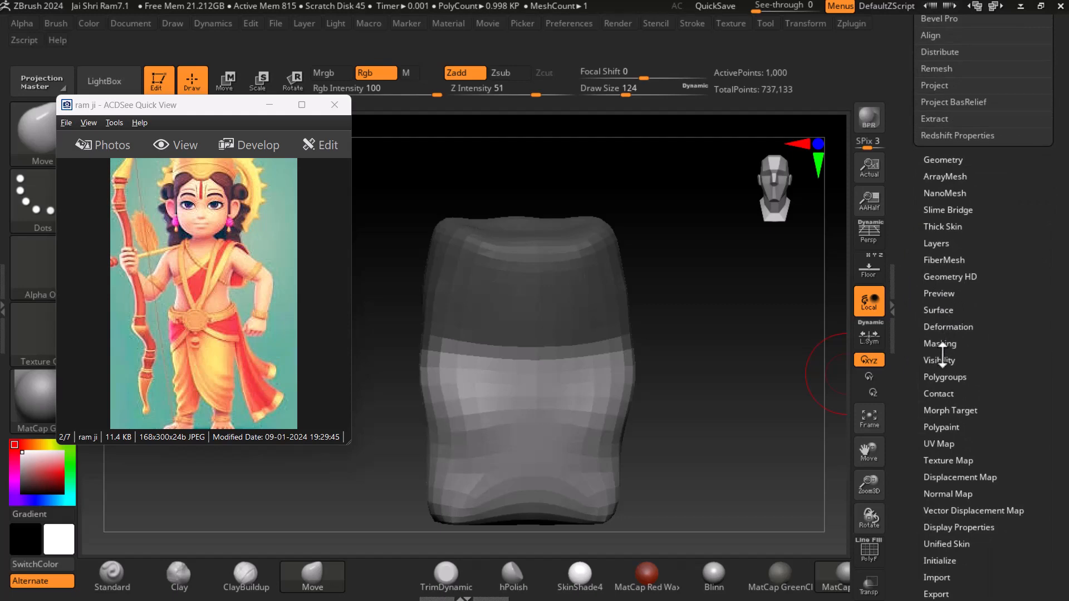
pyautogui.click(942, 346)
pyautogui.moveTo(916, 114); pyautogui.dragTo(914, 153)
pyautogui.click(1009, 128)
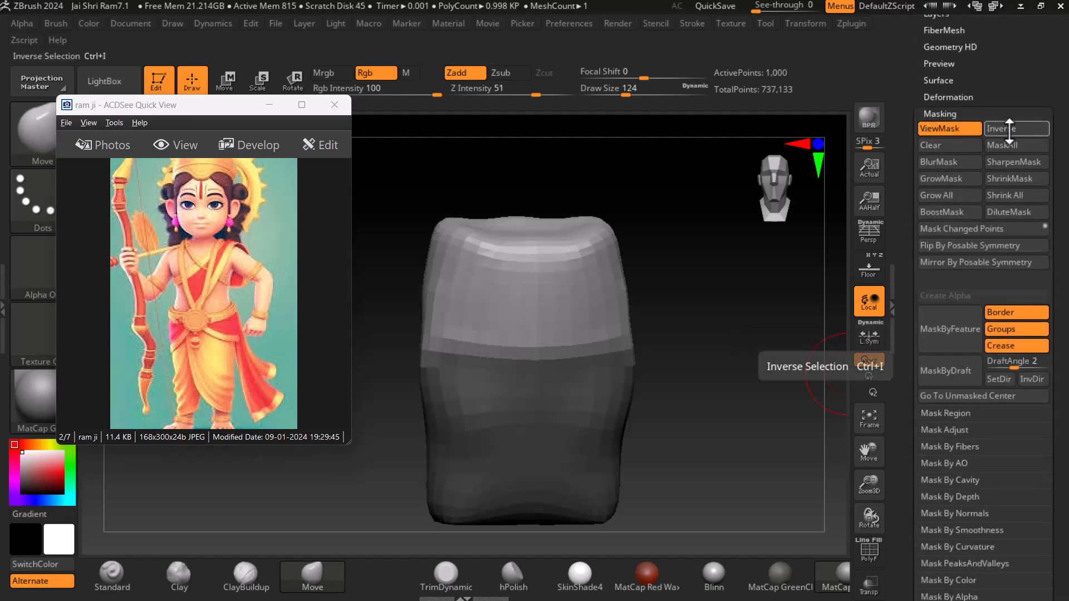
pyautogui.click(1003, 132)
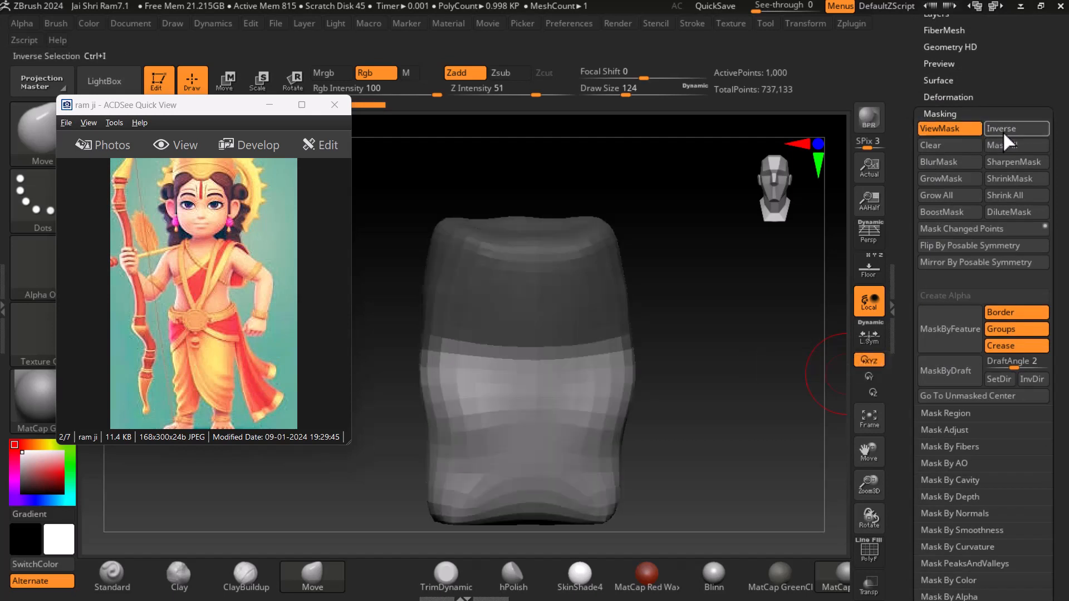
# Step: Try clearing the mask and masking the whole garment, undoing each change
pyautogui.click(959, 145)
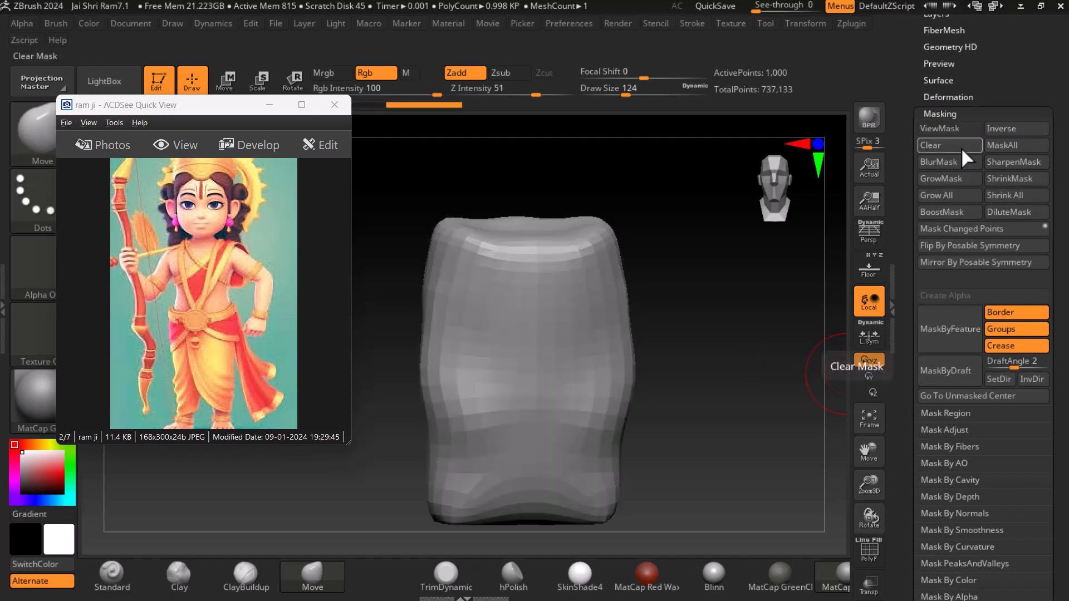
pyautogui.click(994, 146)
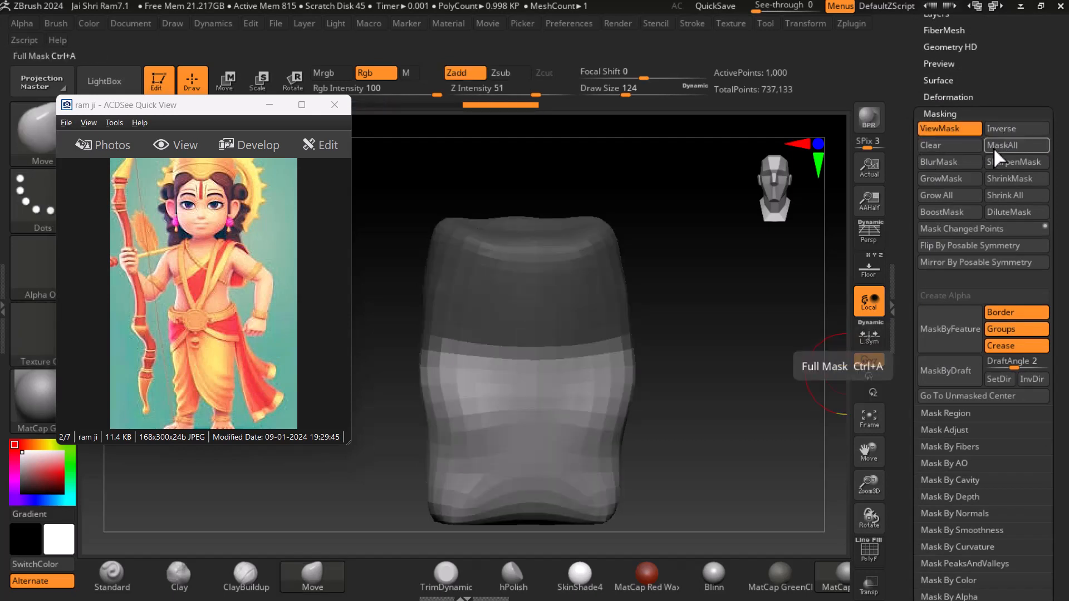
pyautogui.click(1013, 146)
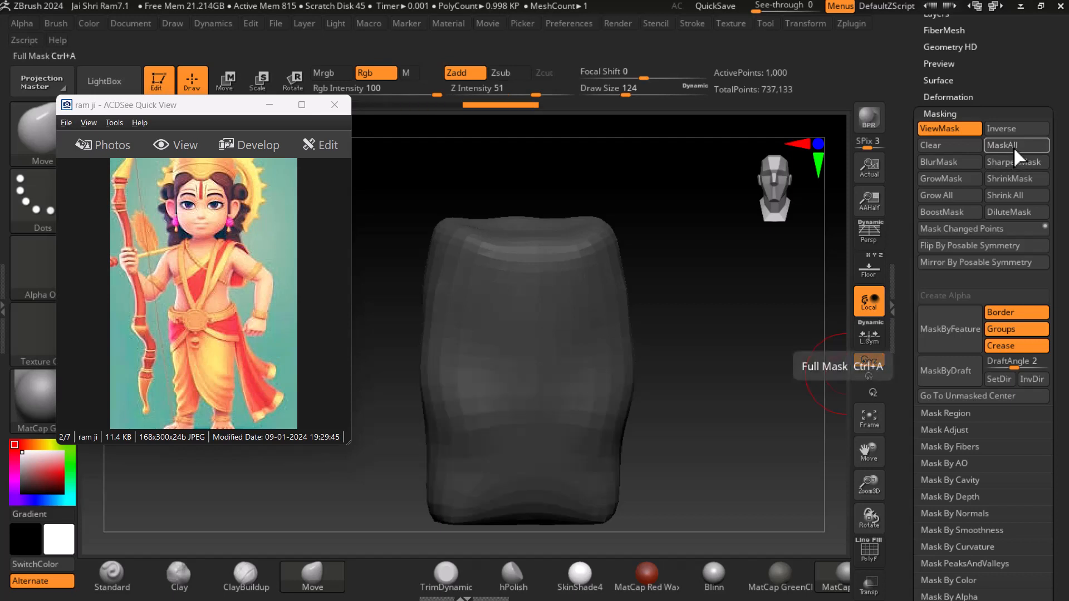
pyautogui.hotkey('ctrl', 'z')
# Step: Blur the edge of the garment's mask and sharpen it again with two sharpening passes
pyautogui.click(956, 164)
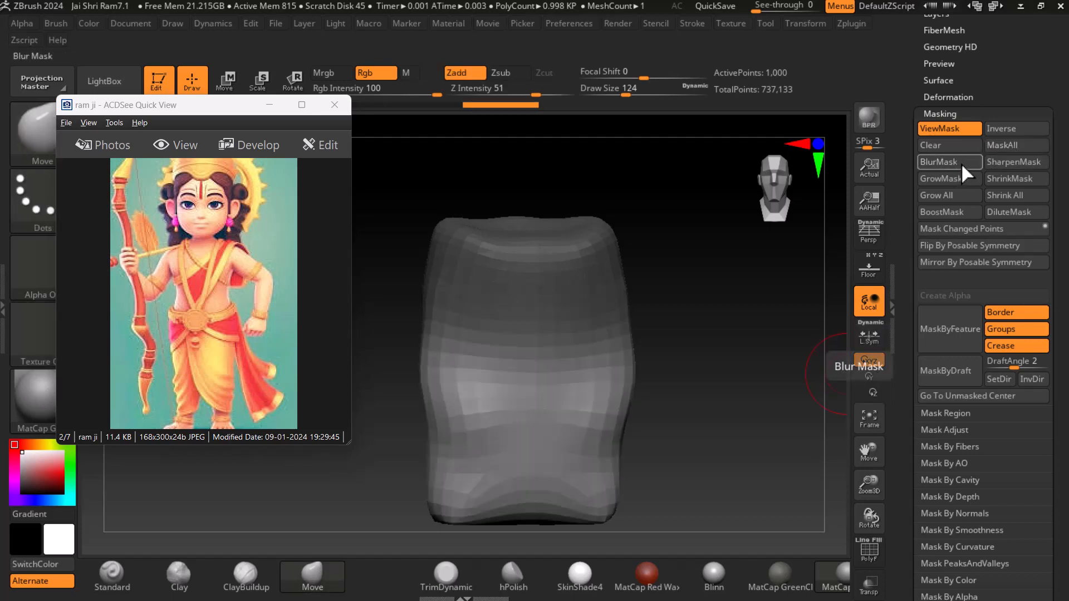
pyautogui.click(1001, 160)
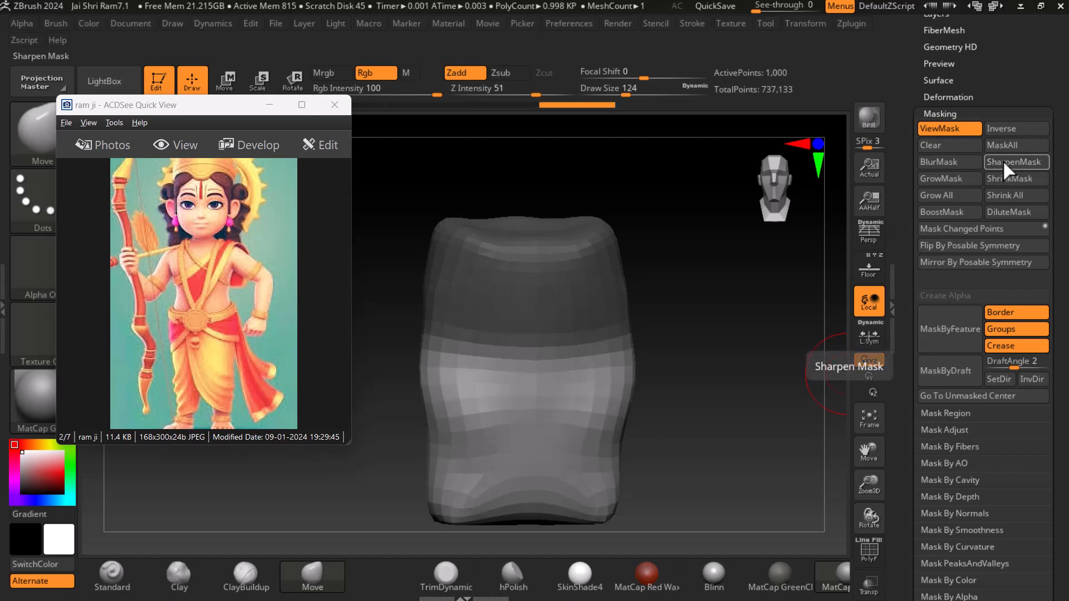
pyautogui.click(1005, 160)
# Step: Try Grow All on the garment's mask and undo it
pyautogui.moveTo(707, 382); pyautogui.dragTo(773, 332)
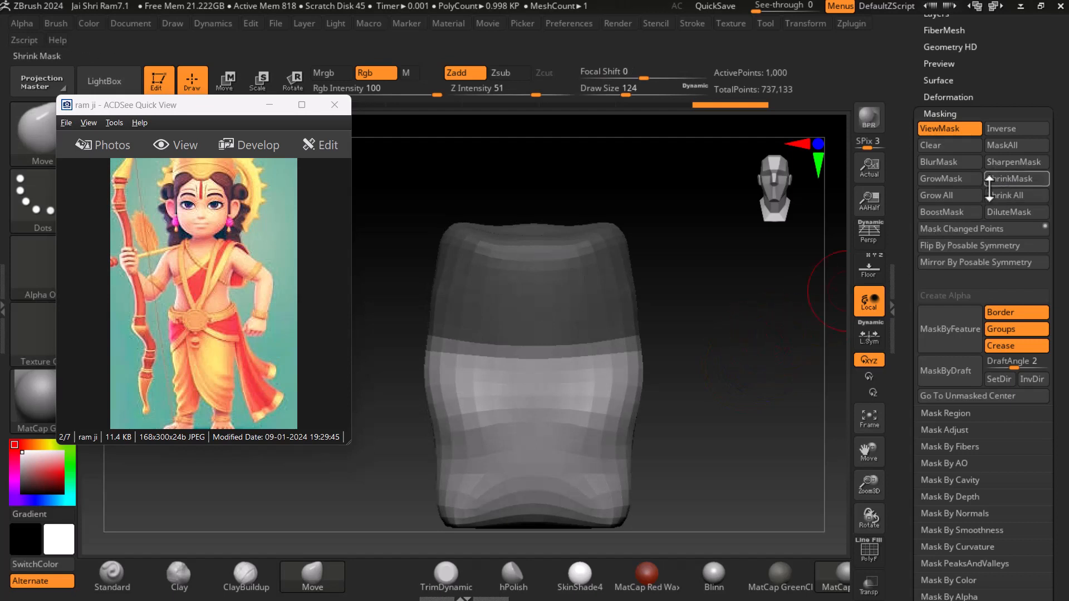
pyautogui.click(960, 195)
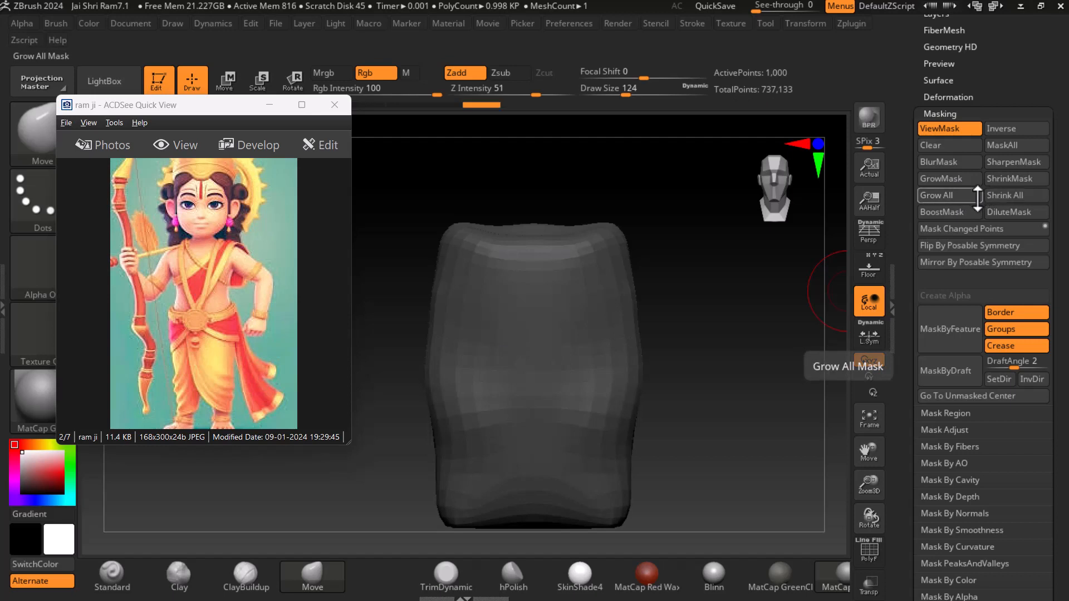
pyautogui.hotkey('ctrl', 'z')
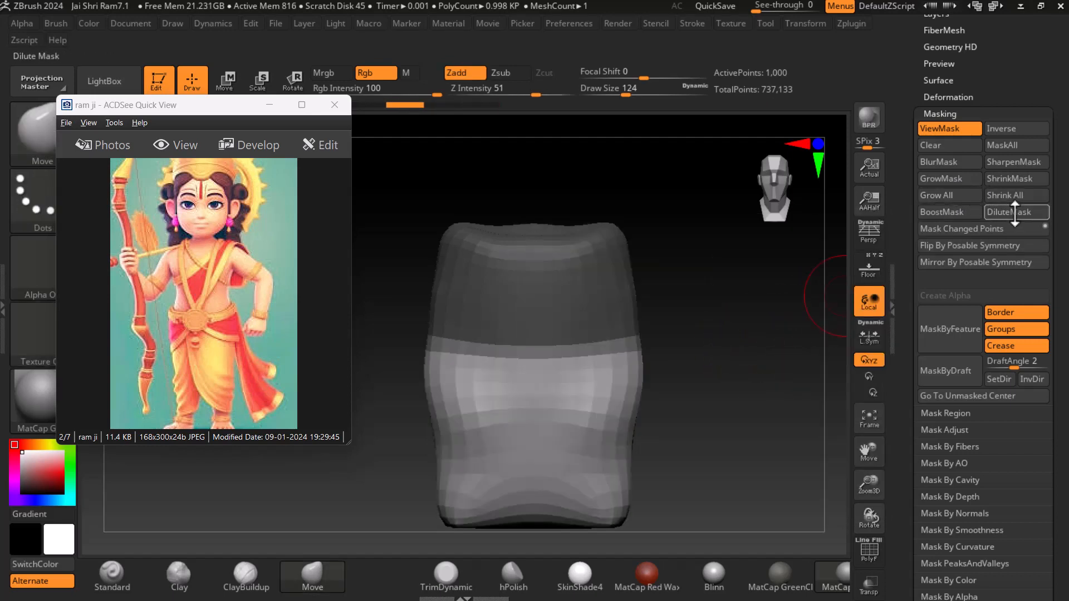
# Step: Try Shrink All on the garment's mask and undo it
pyautogui.click(1017, 197)
pyautogui.hotkey('ctrl', 'z')
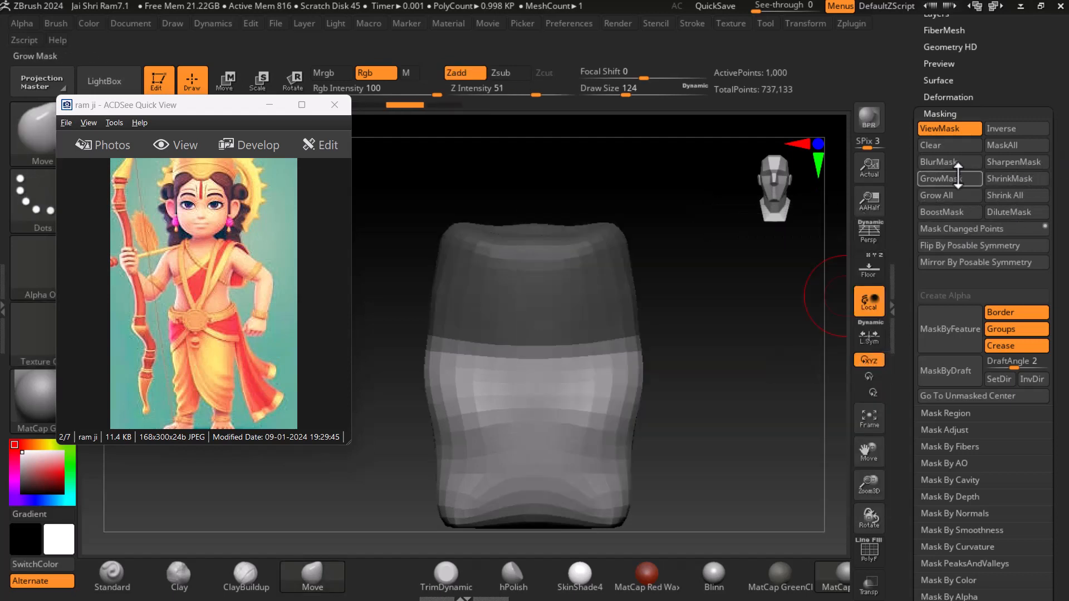
# Step: Grow the garment's mask, shrink it back and sharpen its edge
pyautogui.click(958, 179)
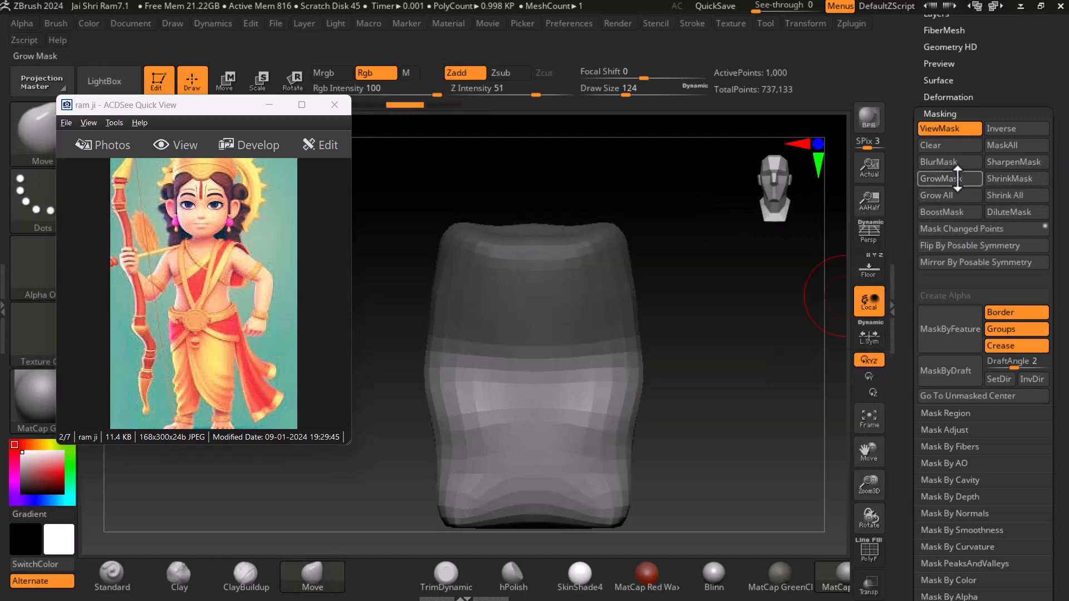
pyautogui.click(1017, 179)
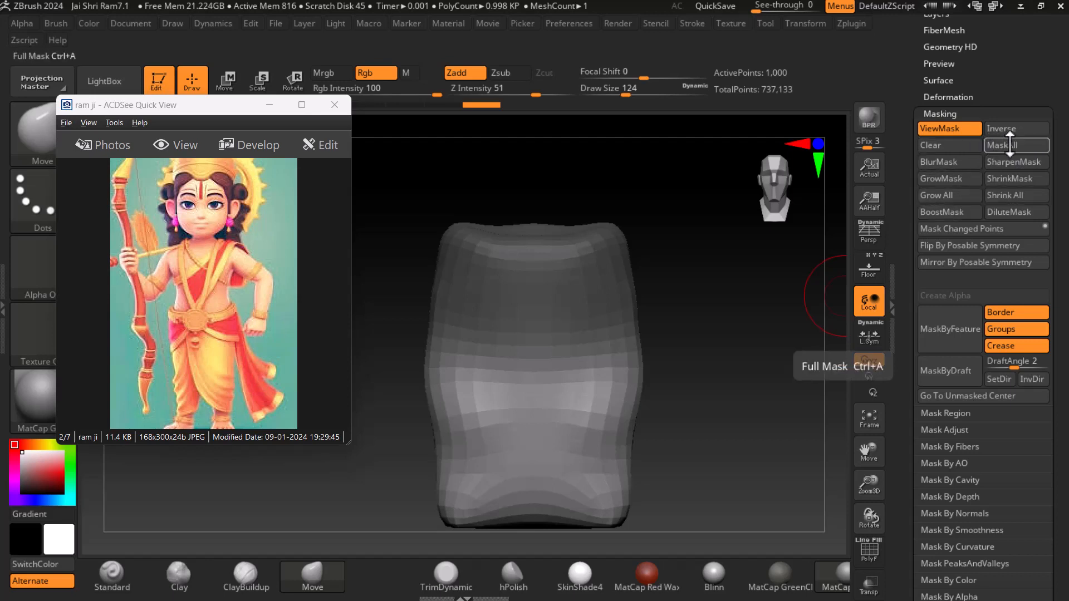
pyautogui.click(1024, 163)
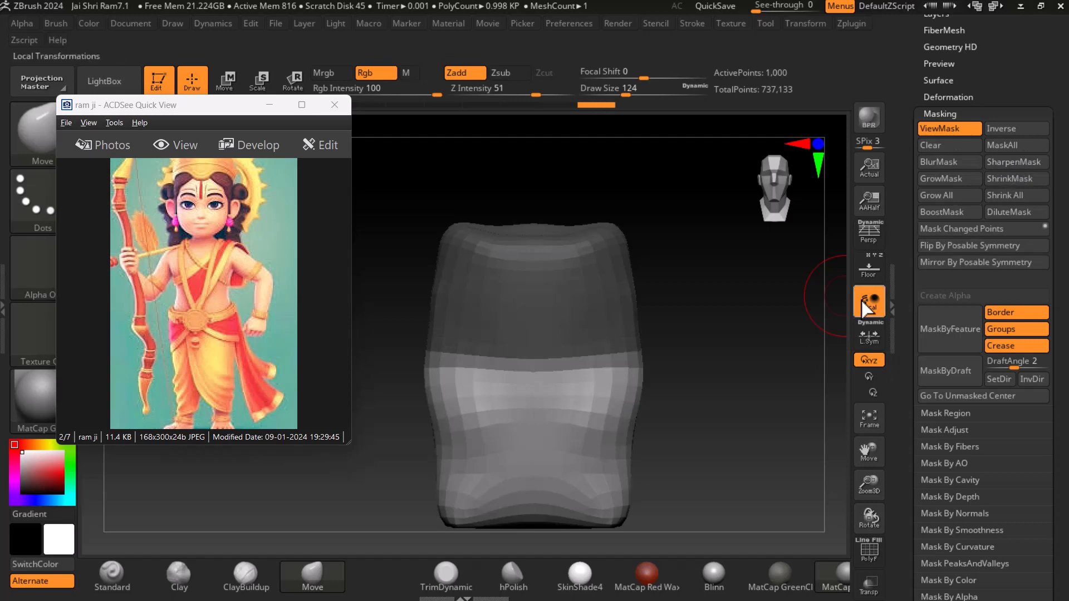
# Step: Show the reference image behind the garment to compare the mask line, and hide it again
pyautogui.click(869, 270)
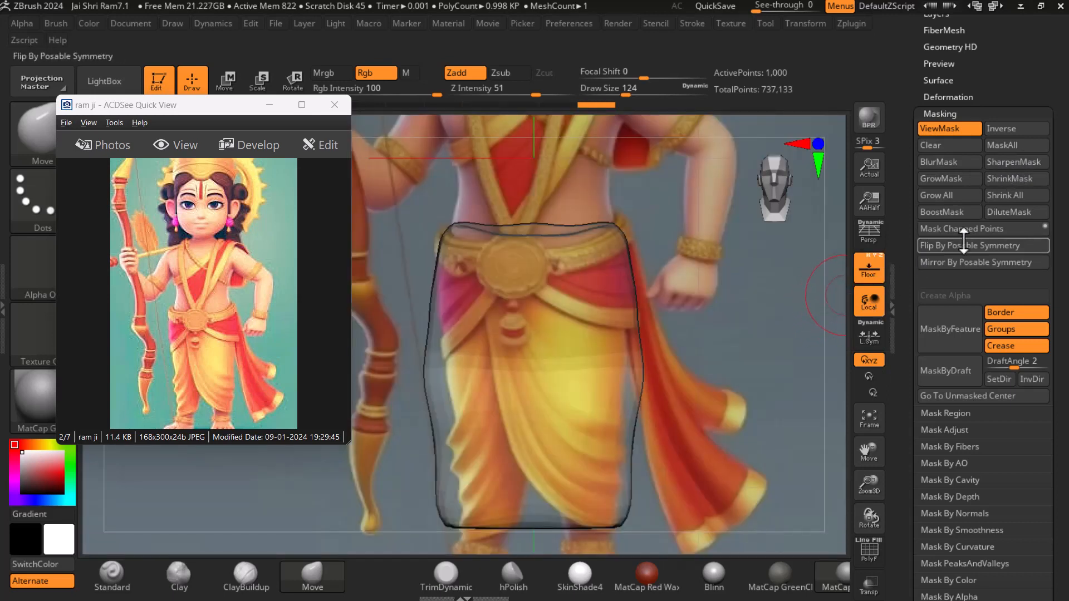
pyautogui.click(869, 270)
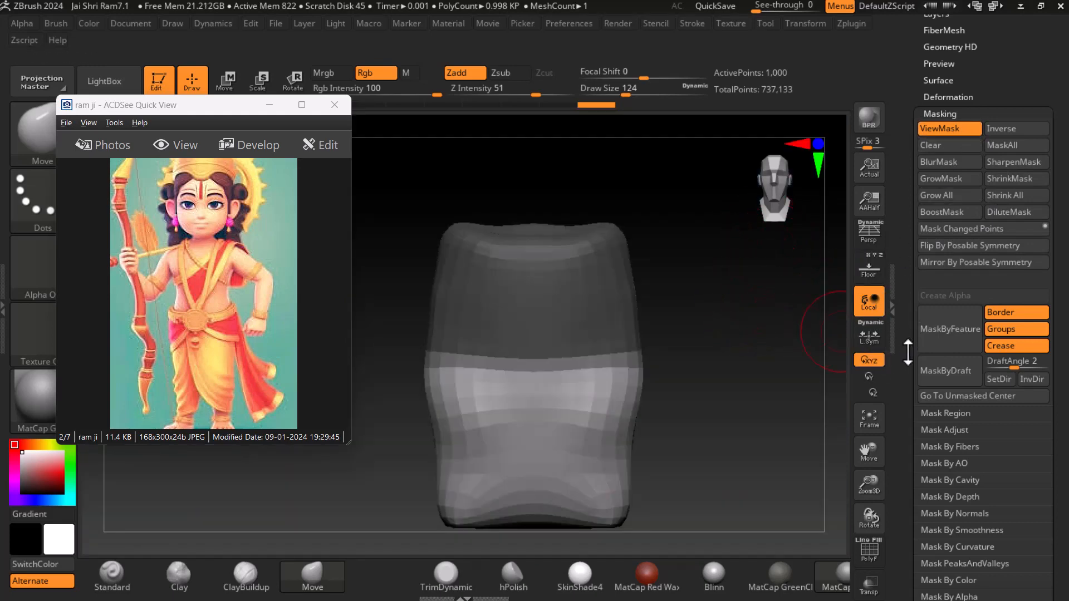
# Step: Open the garment subtool's Extract options, preview an extraction of the masked area at 0.02 thickness and inspect it from several angles
pyautogui.scroll(5, 908, 352)
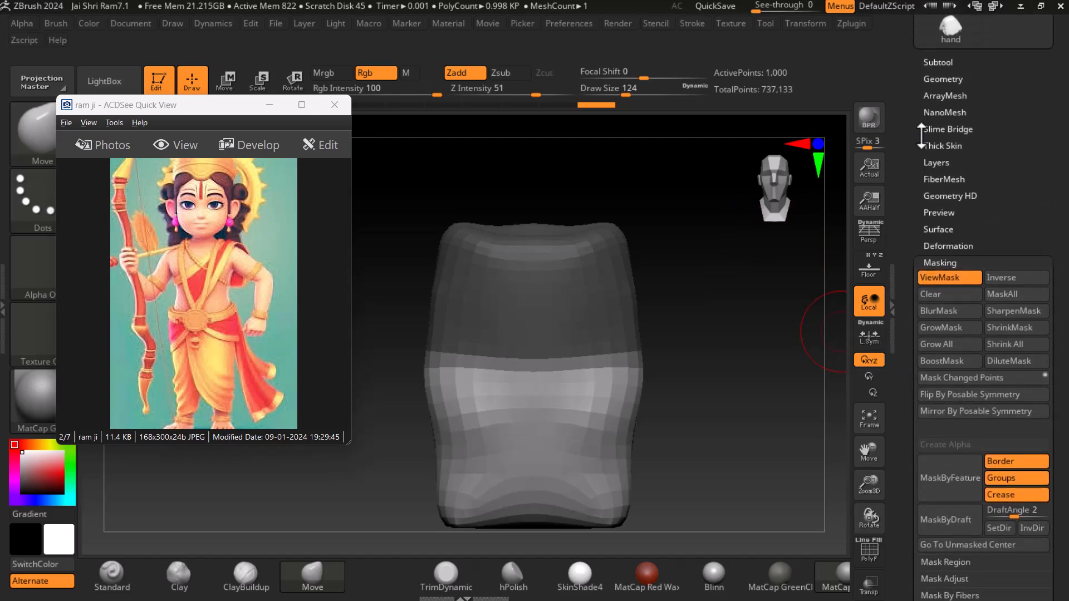
pyautogui.moveTo(922, 136); pyautogui.dragTo(922, 158)
pyautogui.click(947, 107)
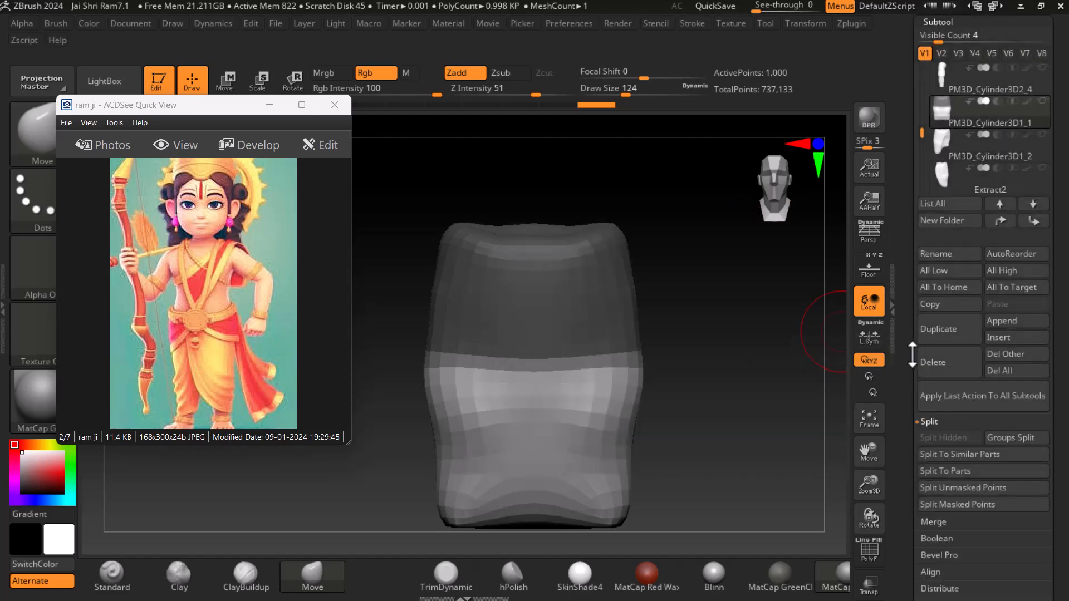
pyautogui.scroll(-4, 912, 356)
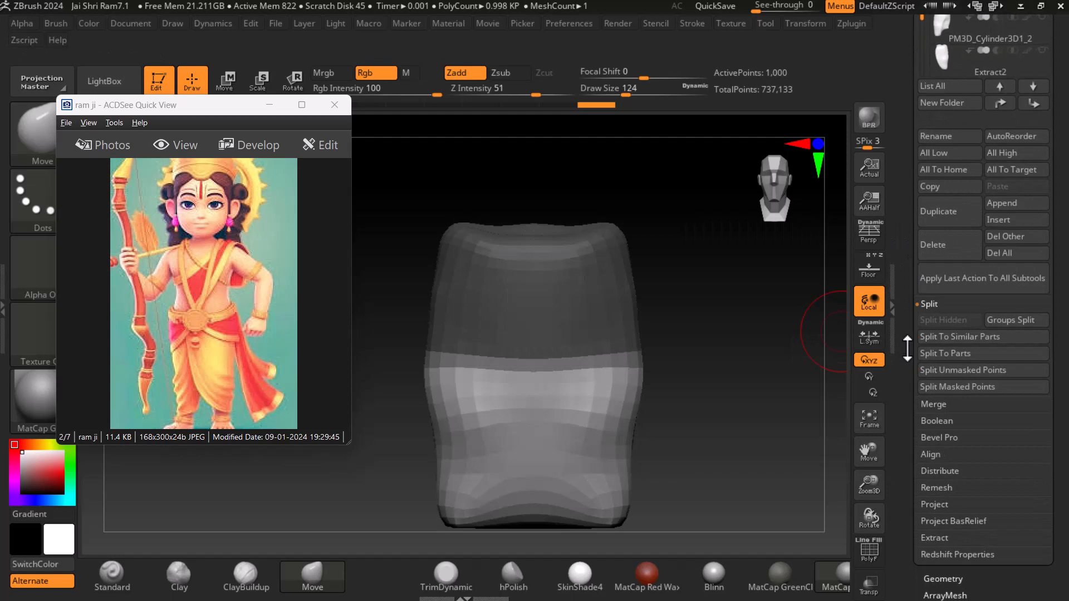
pyautogui.moveTo(907, 360); pyautogui.dragTo(919, 259)
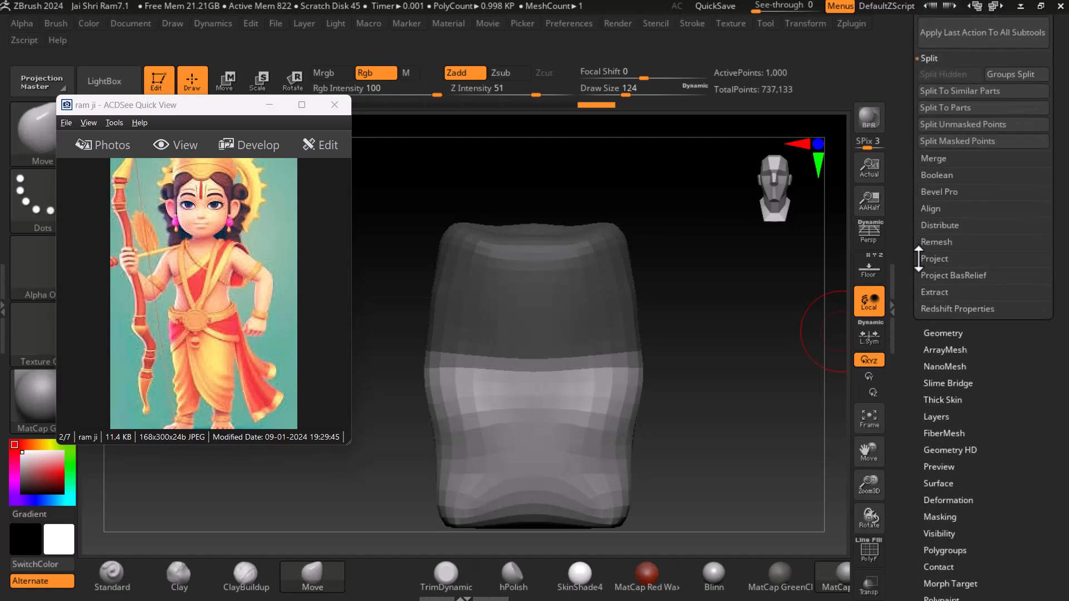
pyautogui.click(950, 292)
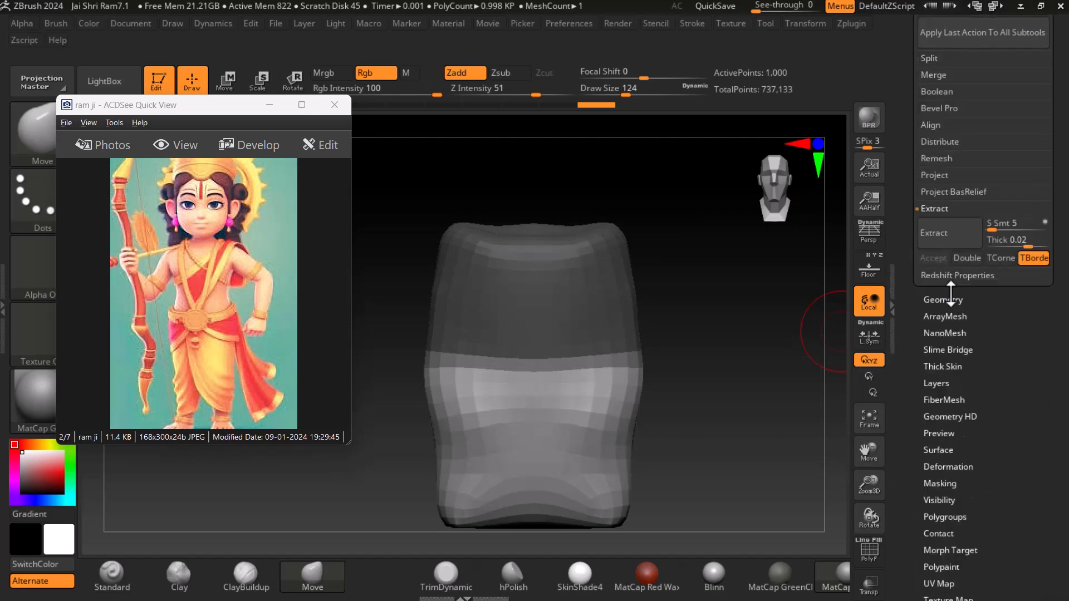
pyautogui.click(955, 233)
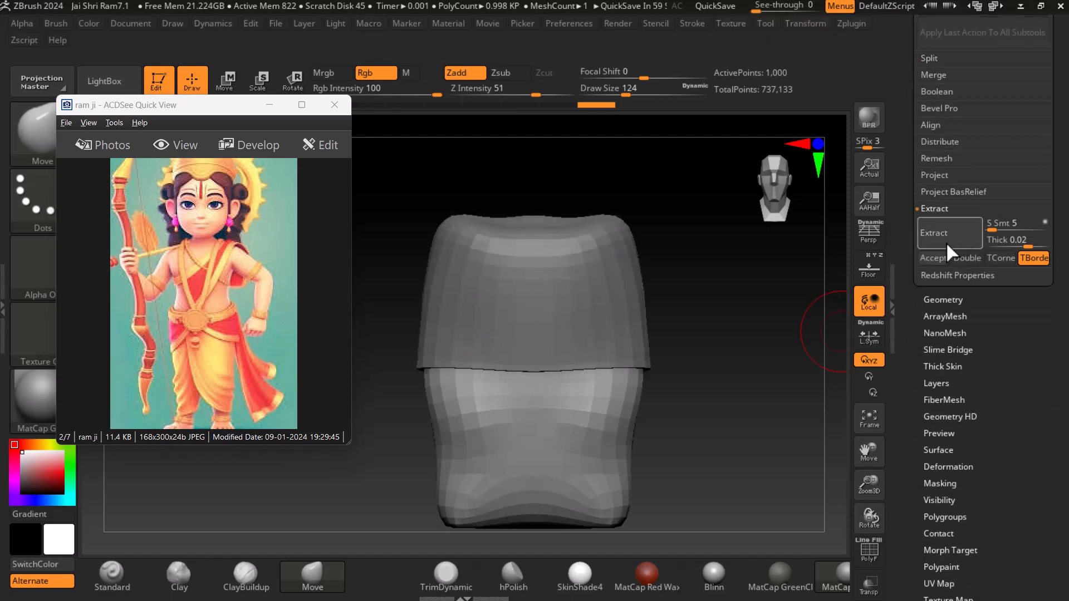
pyautogui.moveTo(752, 367)
pyautogui.mouseDown()
pyautogui.moveTo(777, 329)
pyautogui.moveTo(767, 362)
pyautogui.moveTo(754, 358)
pyautogui.moveTo(772, 352)
pyautogui.moveTo(754, 353)
pyautogui.moveTo(770, 369)
pyautogui.moveTo(774, 353)
pyautogui.moveTo(792, 353)
pyautogui.moveTo(747, 362)
pyautogui.mouseUp()
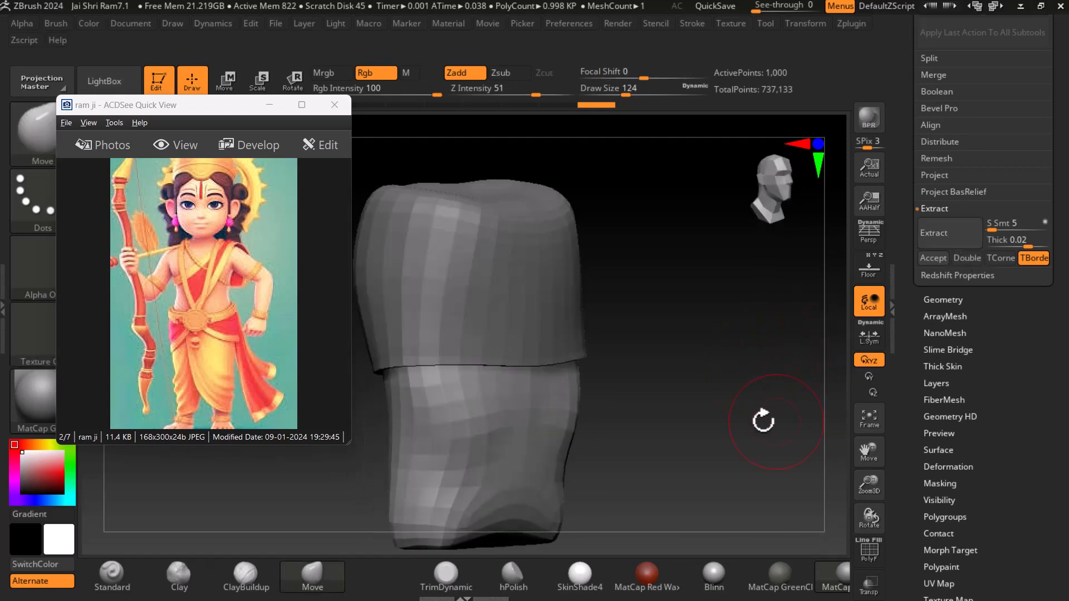
pyautogui.moveTo(763, 418); pyautogui.dragTo(887, 280)
# Step: Try extracting the masked area again and check the garment's front against the reference image
pyautogui.click(944, 242)
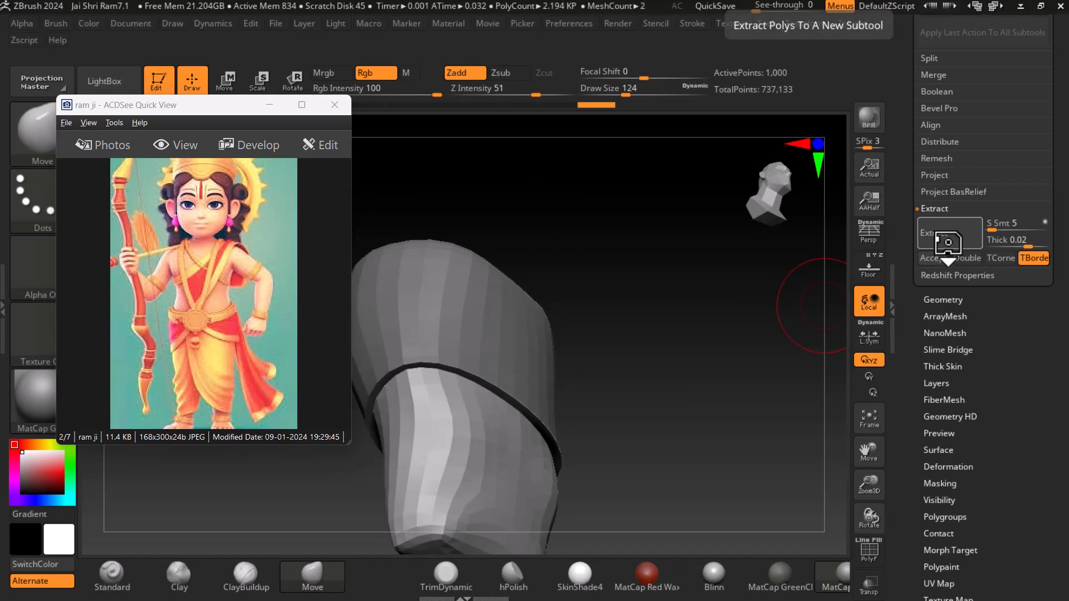
pyautogui.click(940, 259)
pyautogui.moveTo(791, 364)
pyautogui.mouseDown()
pyautogui.moveTo(752, 391)
pyautogui.moveTo(785, 399)
pyautogui.mouseUp()
pyautogui.click(880, 274)
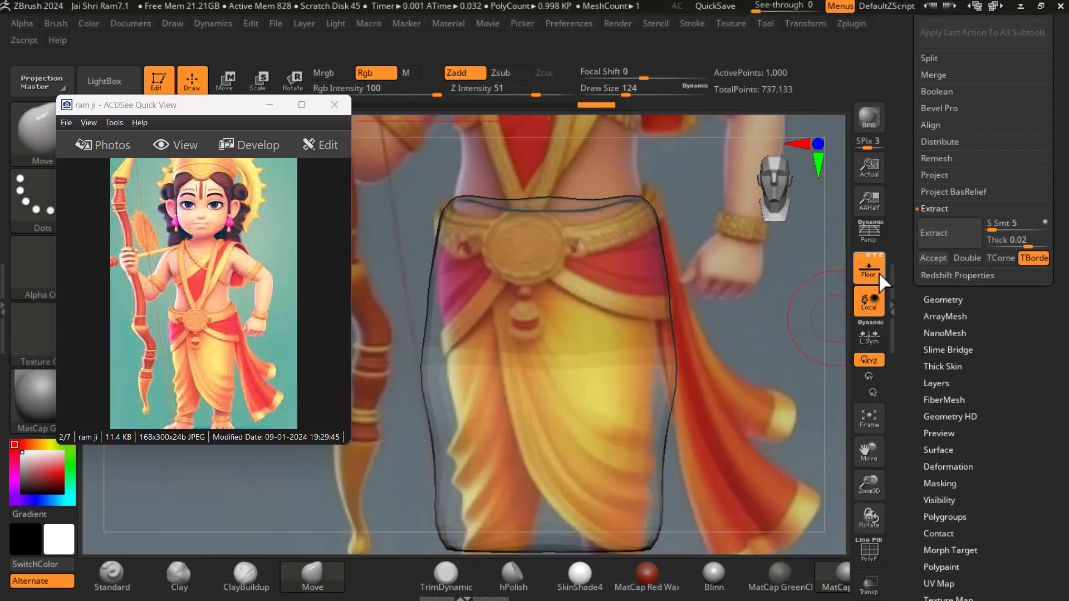
pyautogui.click(880, 274)
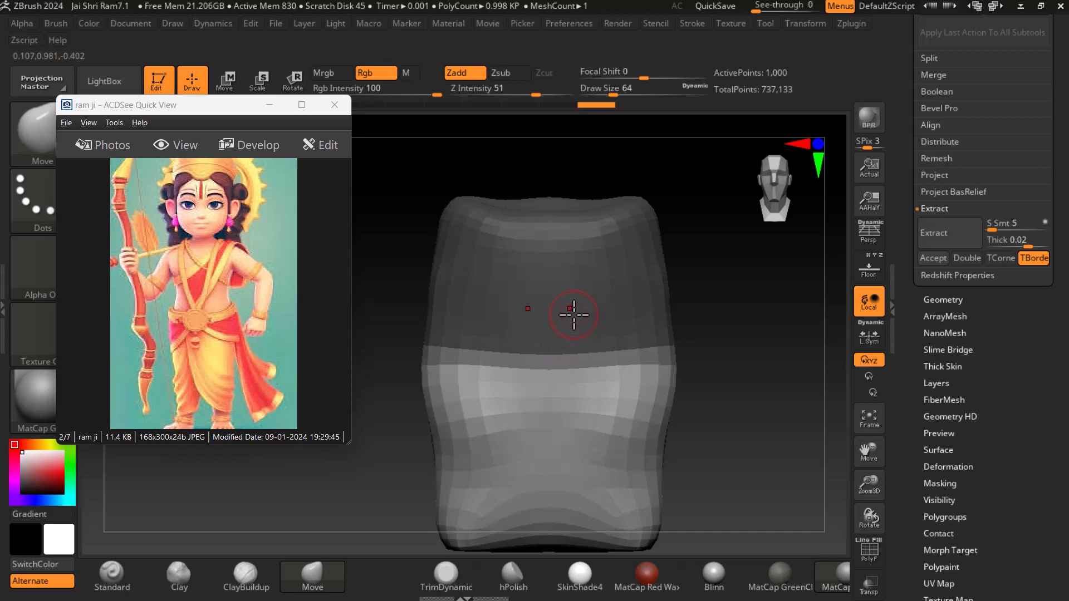
# Step: Paint a small extra mask patch just below the centre of the mask's lower edge on the garment's front
pyautogui.moveTo(726, 329)
pyautogui.mouseDown()
pyautogui.moveTo(754, 354)
pyautogui.moveTo(695, 366)
pyautogui.mouseUp()
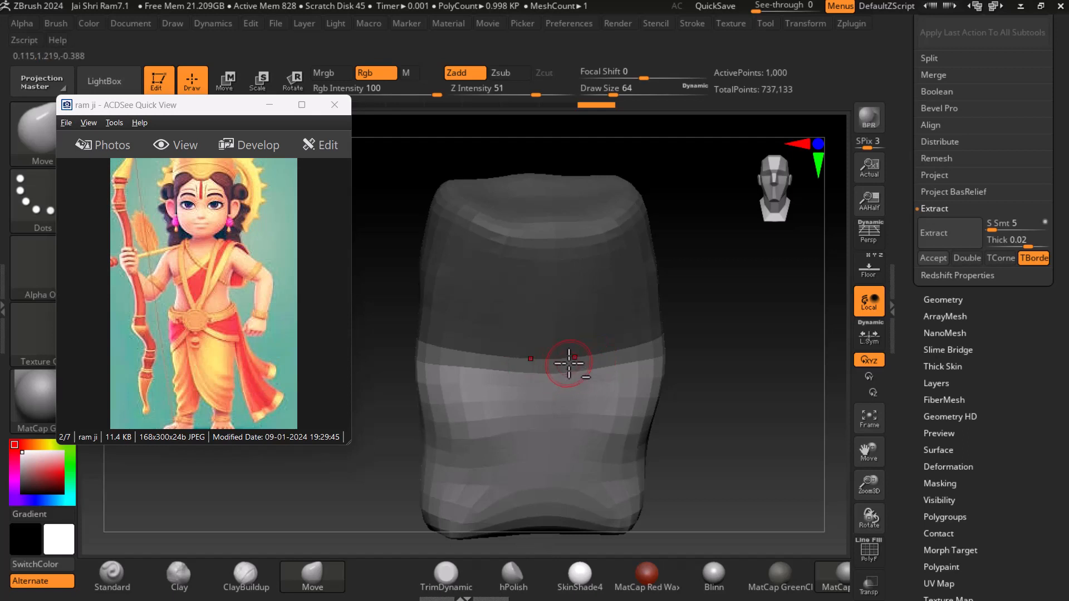
pyautogui.press('ctrl')
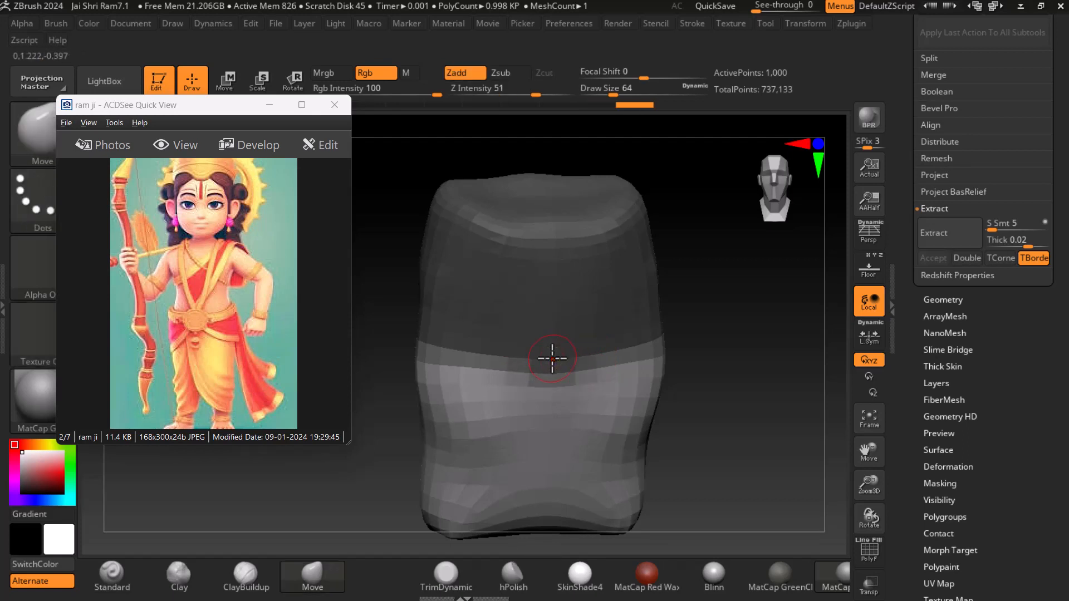
pyautogui.press('alt')
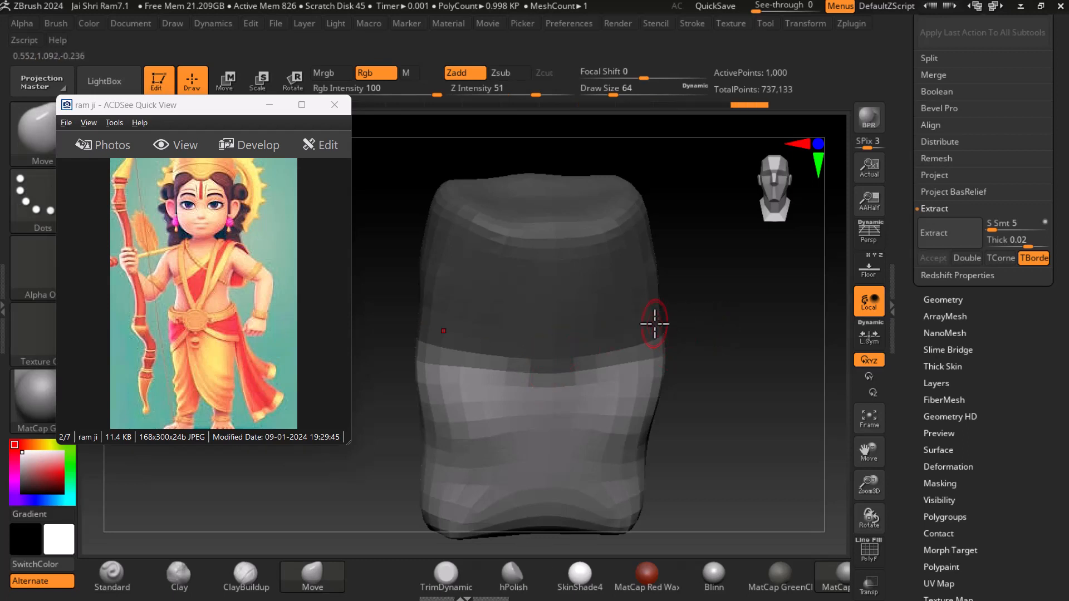
pyautogui.press('ctrl')
pyautogui.keyDown('ctrl'); pyautogui.moveTo(553, 365); pyautogui.dragTo(558, 366); pyautogui.keyUp('ctrl')
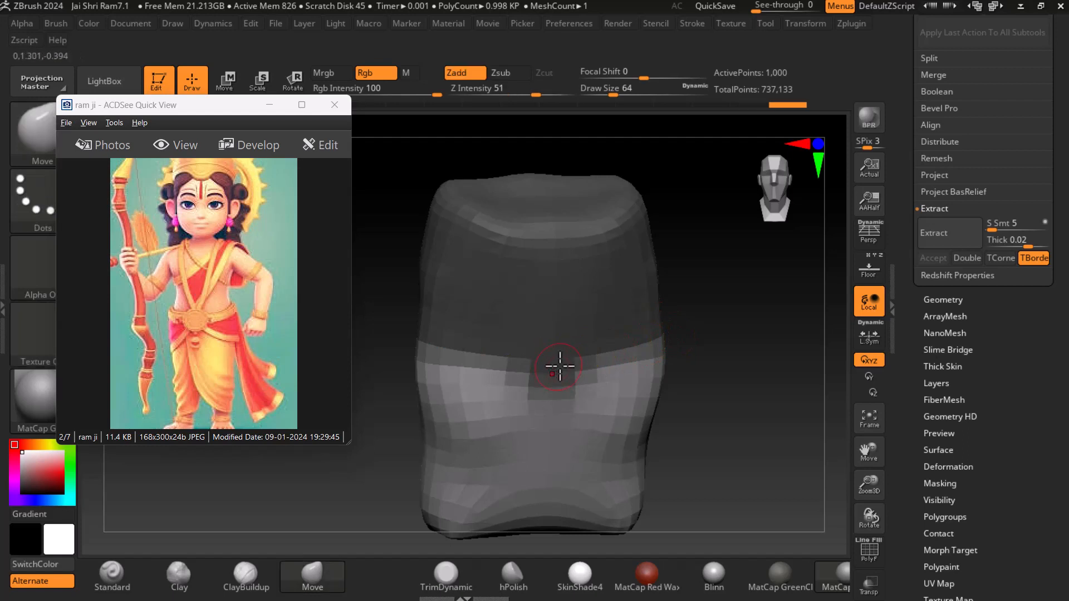
pyautogui.press('shift')
pyautogui.keyDown('shift'); pyautogui.moveTo(550, 382); pyautogui.dragTo(540, 382); pyautogui.keyUp('shift')
pyautogui.moveTo(744, 353); pyautogui.dragTo(751, 329)
# Step: Try isolating the small area at the centre of the mask's lower edge and undo it
pyautogui.press('ctrl')
pyautogui.press('shift')
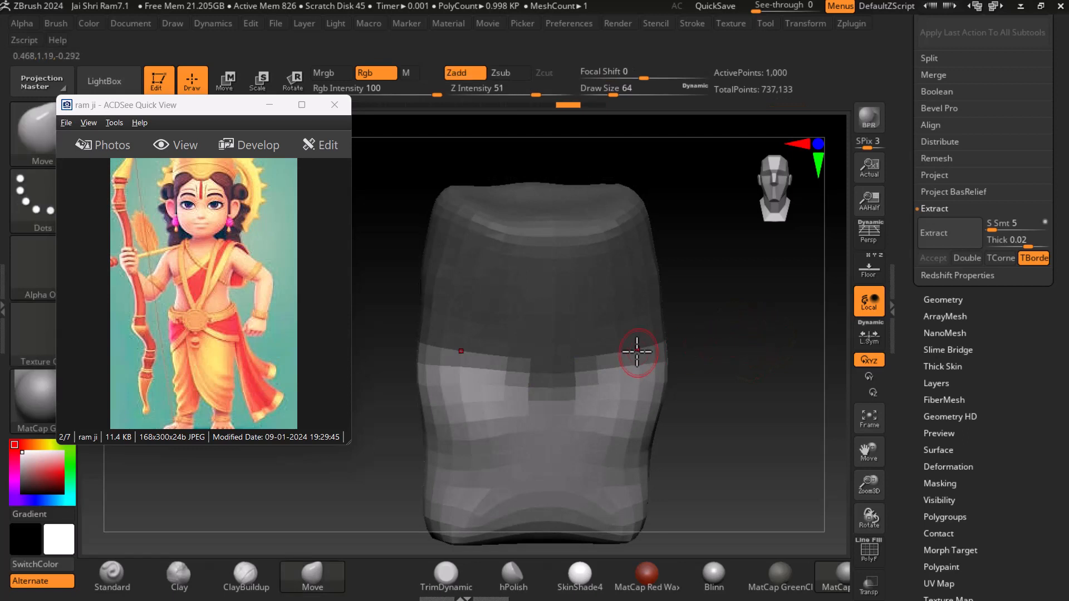
pyautogui.keyDown('ctrl'); pyautogui.keyDown('shift'); pyautogui.click(556, 362); pyautogui.keyUp('shift'); pyautogui.keyUp('ctrl')
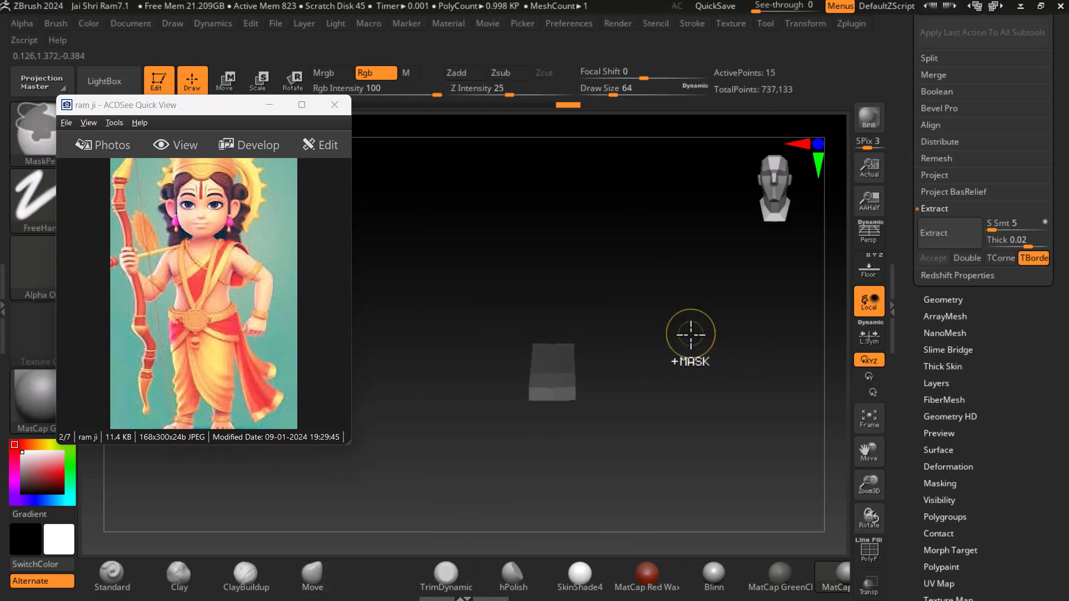
pyautogui.hotkey('ctrl', 'z')
# Step: Try erasing the mask at the centre of the garment's front and undo the trial mask strokes
pyautogui.moveTo(565, 367)
pyautogui.keyDown('ctrl'); pyautogui.keyDown('alt'); pyautogui.mouseDown()
pyautogui.moveTo(540, 377)
pyautogui.moveTo(545, 369)
pyautogui.mouseUp(); pyautogui.keyUp('alt'); pyautogui.keyUp('ctrl')
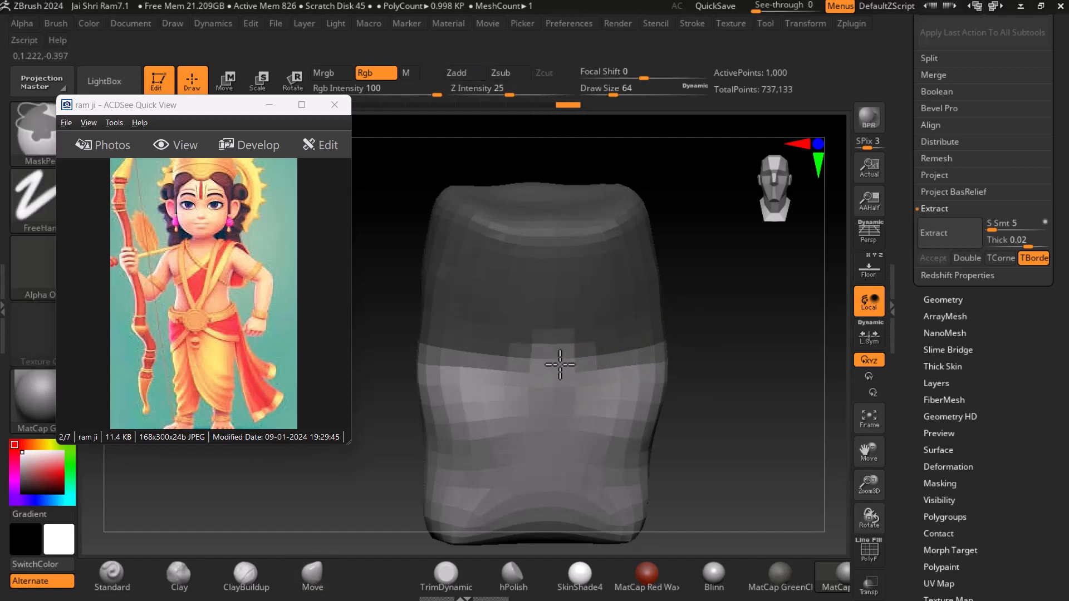
pyautogui.keyDown('ctrl'); pyautogui.keyDown('alt'); pyautogui.moveTo(560, 362); pyautogui.dragTo(560, 353); pyautogui.keyUp('alt'); pyautogui.keyUp('ctrl')
pyautogui.keyDown('shift'); pyautogui.moveTo(792, 296); pyautogui.dragTo(800, 306); pyautogui.keyUp('shift')
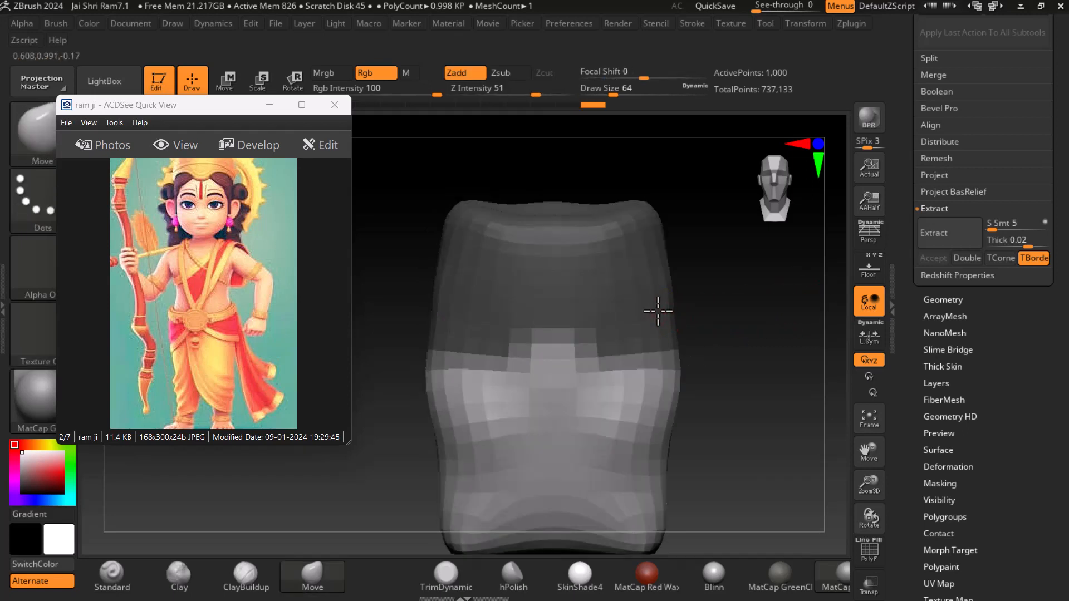
pyautogui.moveTo(563, 298)
pyautogui.keyDown('ctrl'); pyautogui.keyDown('alt'); pyautogui.mouseDown()
pyautogui.moveTo(546, 351)
pyautogui.moveTo(554, 306)
pyautogui.moveTo(546, 341)
pyautogui.moveTo(531, 304)
pyautogui.moveTo(518, 341)
pyautogui.moveTo(529, 345)
pyautogui.mouseUp(); pyautogui.keyUp('alt'); pyautogui.keyUp('ctrl')
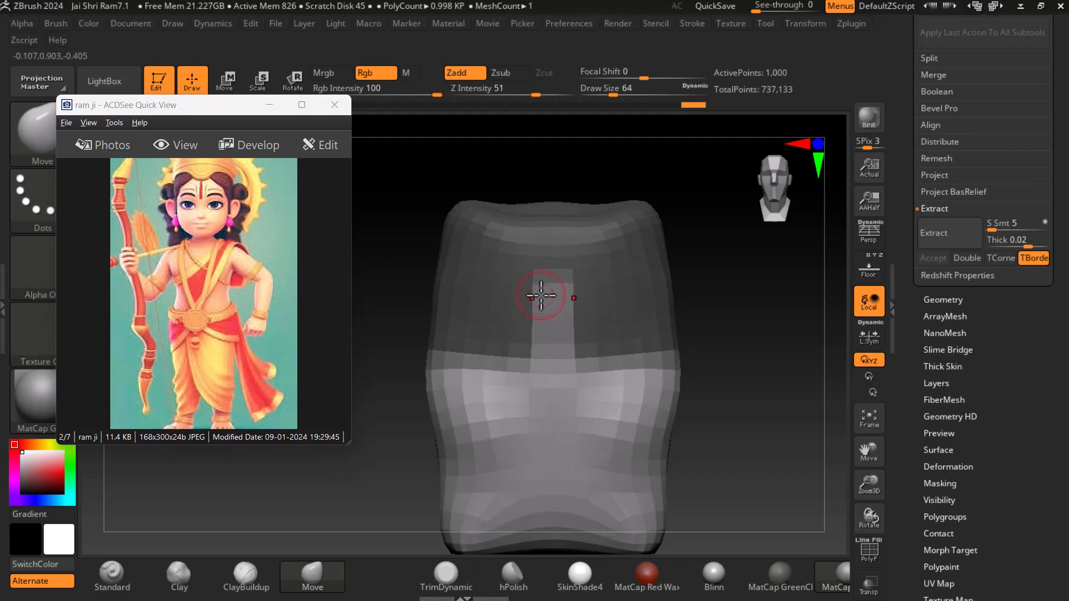
pyautogui.hotkey('ctrl', 'z')
pyautogui.hotkey('ctrl', 'z')
pyautogui.hotkey('ctrl', 'z')
pyautogui.hotkey('ctrl', 'z')
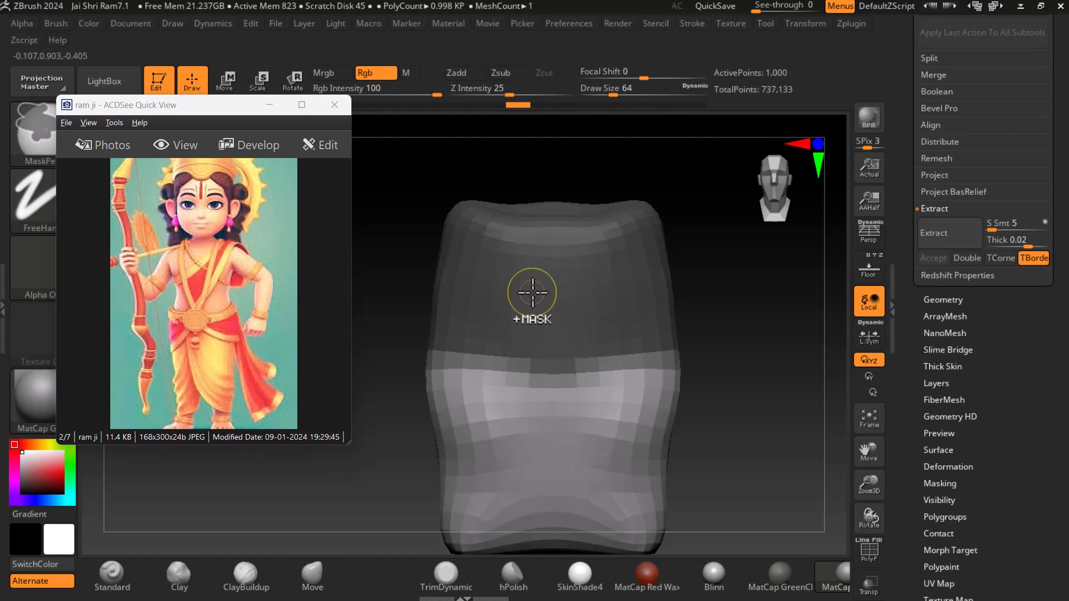
# Step: Extract the garment's masked upper part with a thickness of 0.02 and accept it as a new subtool
pyautogui.click(932, 231)
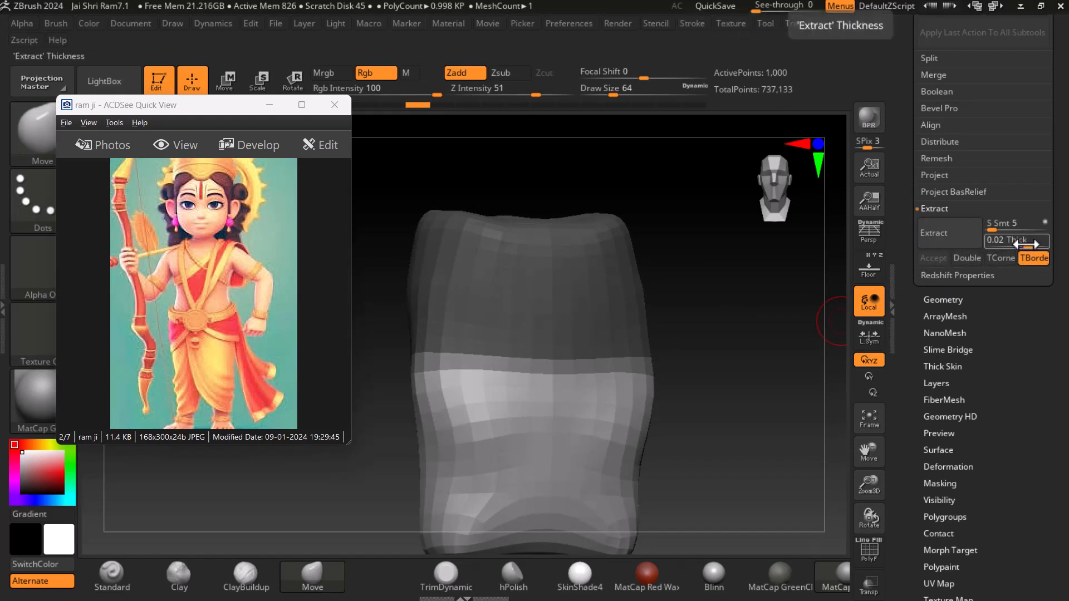
pyautogui.moveTo(752, 285); pyautogui.dragTo(768, 287)
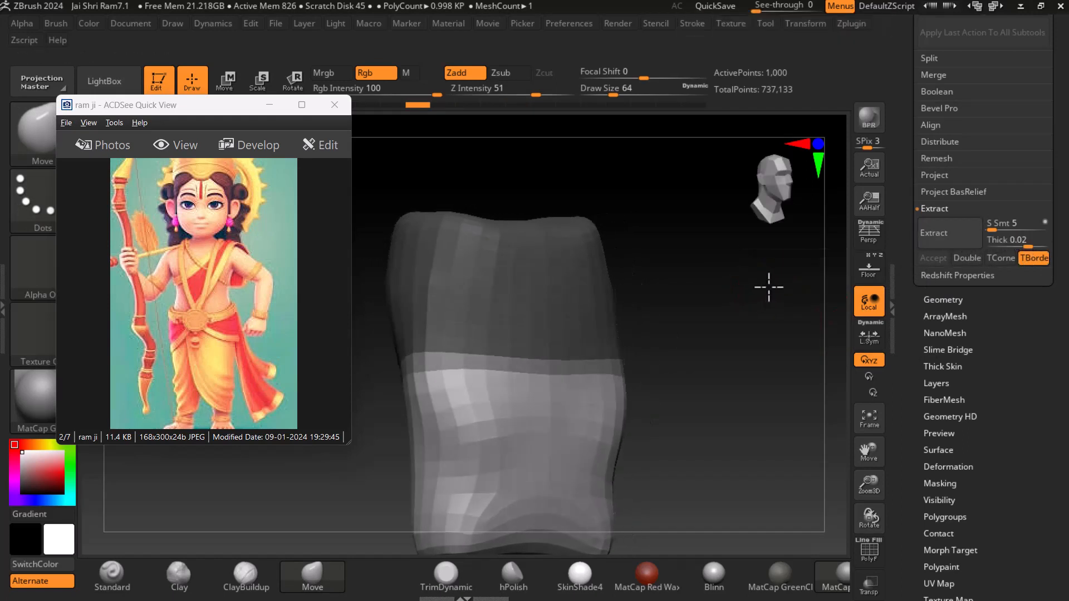
pyautogui.click(947, 234)
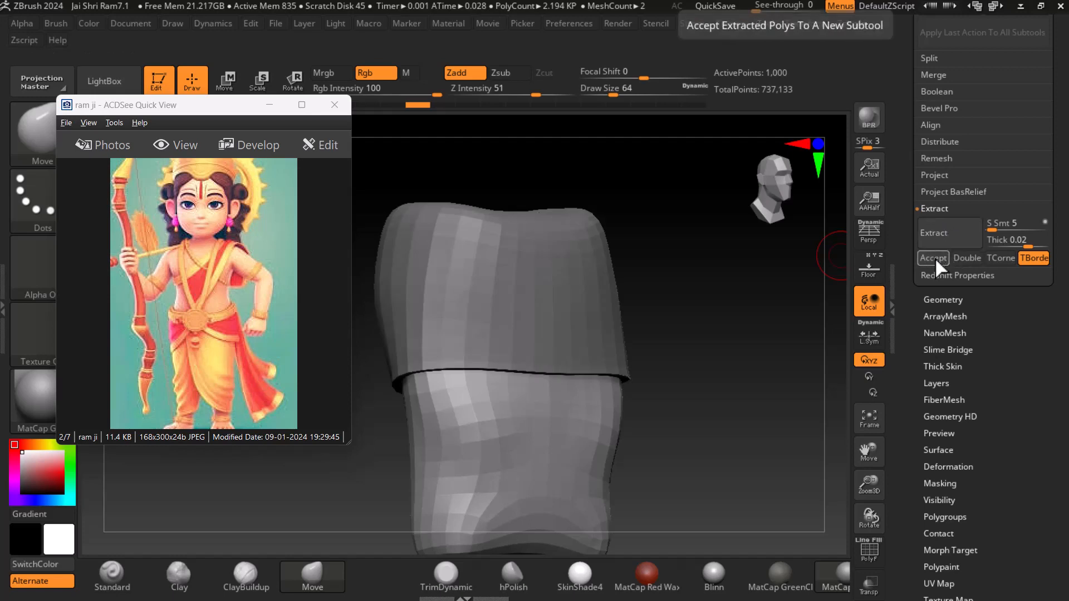
pyautogui.click(935, 257)
# Step: Clear the mask from the newly extracted upper garment piece
pyautogui.moveTo(749, 395); pyautogui.dragTo(810, 329)
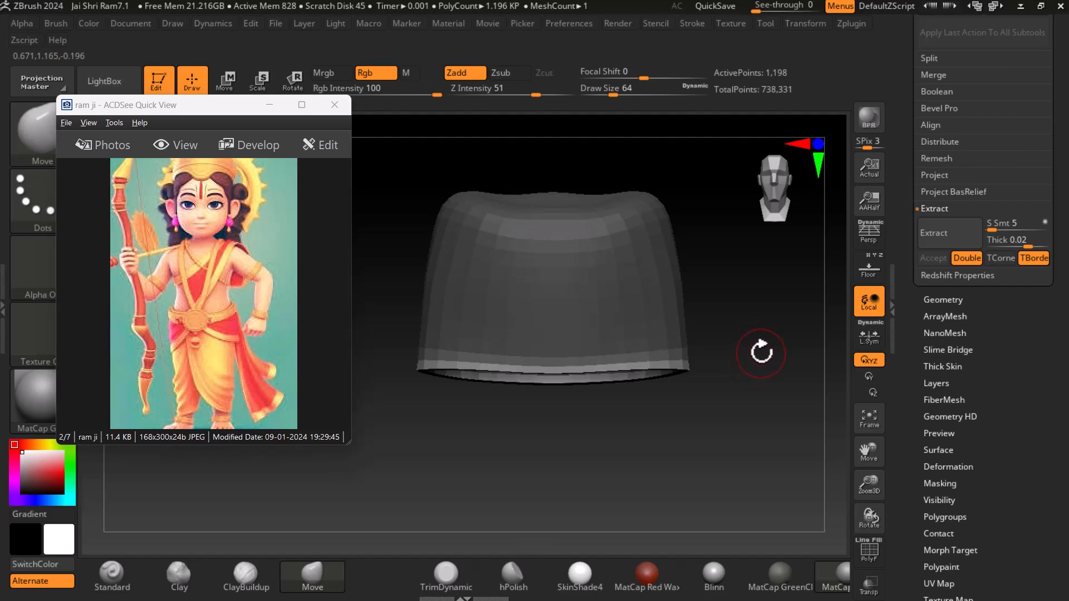
pyautogui.moveTo(763, 355); pyautogui.dragTo(759, 407)
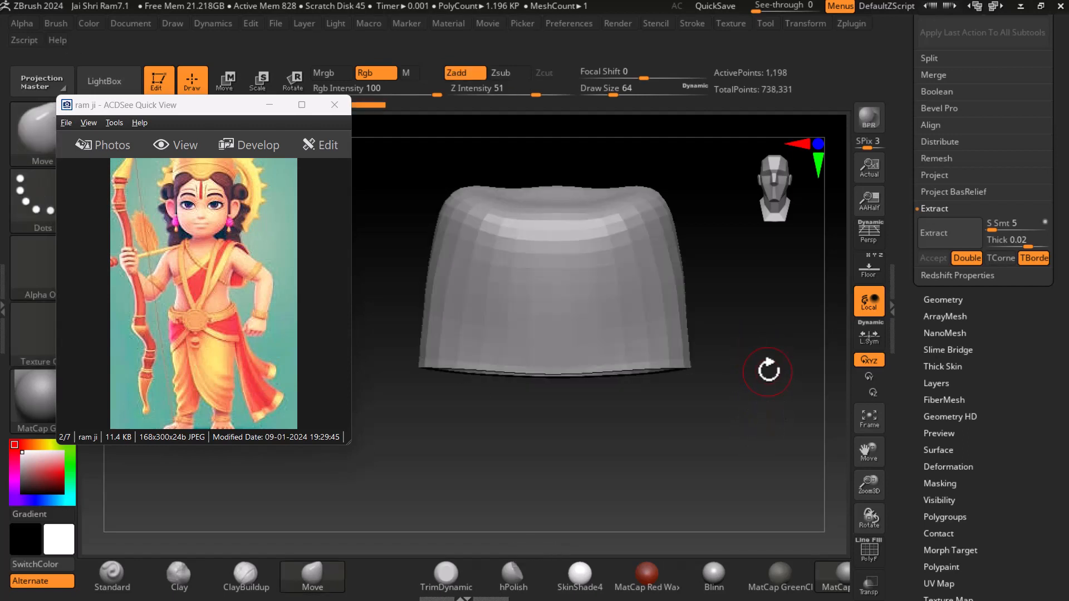
pyautogui.keyDown('ctrl'); pyautogui.moveTo(758, 355); pyautogui.dragTo(757, 413); pyautogui.keyUp('ctrl')
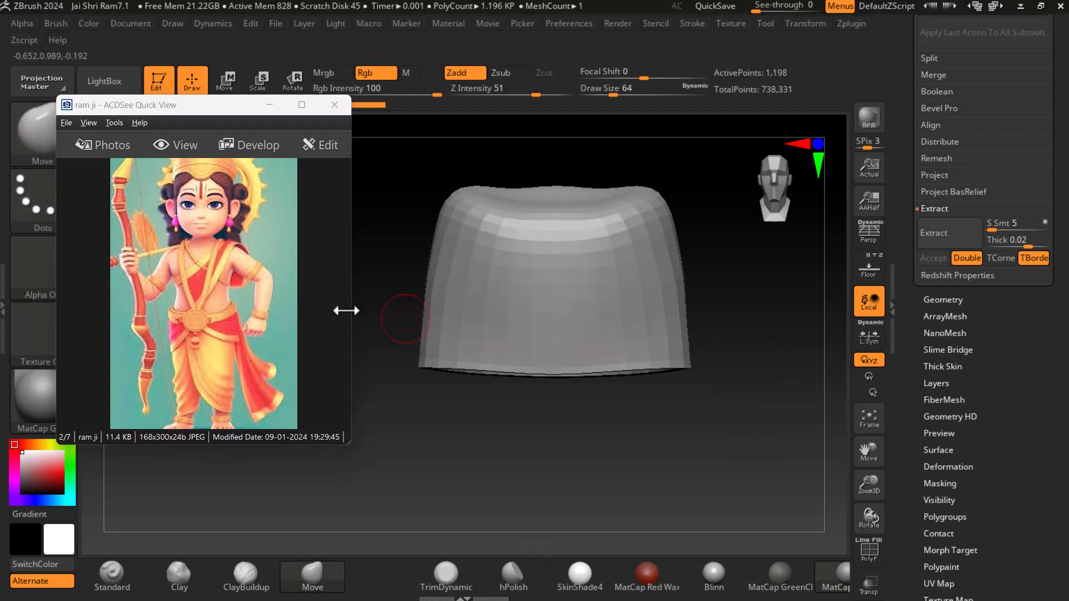
# Step: Turn on backface masking in the Move brush's auto masking settings and minimize the reference image
pyautogui.moveTo(130, 103); pyautogui.dragTo(202, 84)
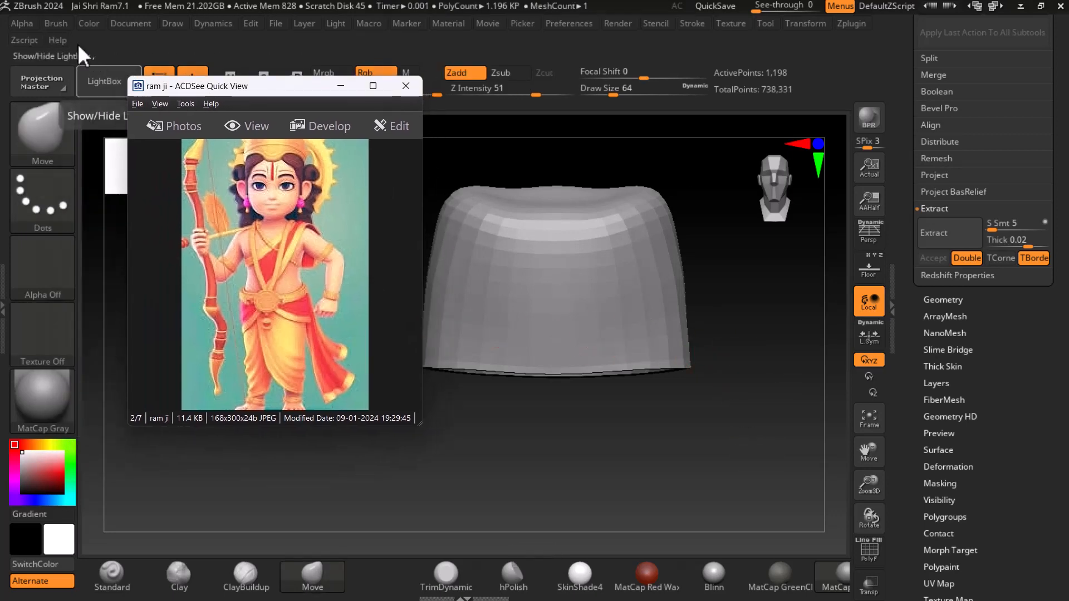
pyautogui.click(54, 22)
pyautogui.click(68, 122)
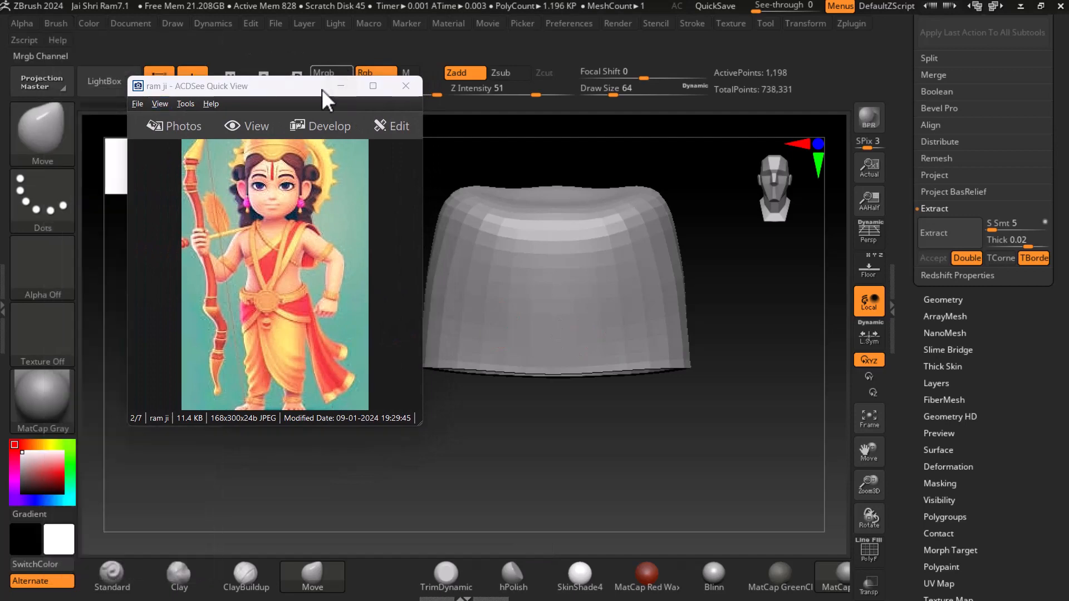
pyautogui.moveTo(322, 89); pyautogui.dragTo(588, 84)
pyautogui.click(53, 20)
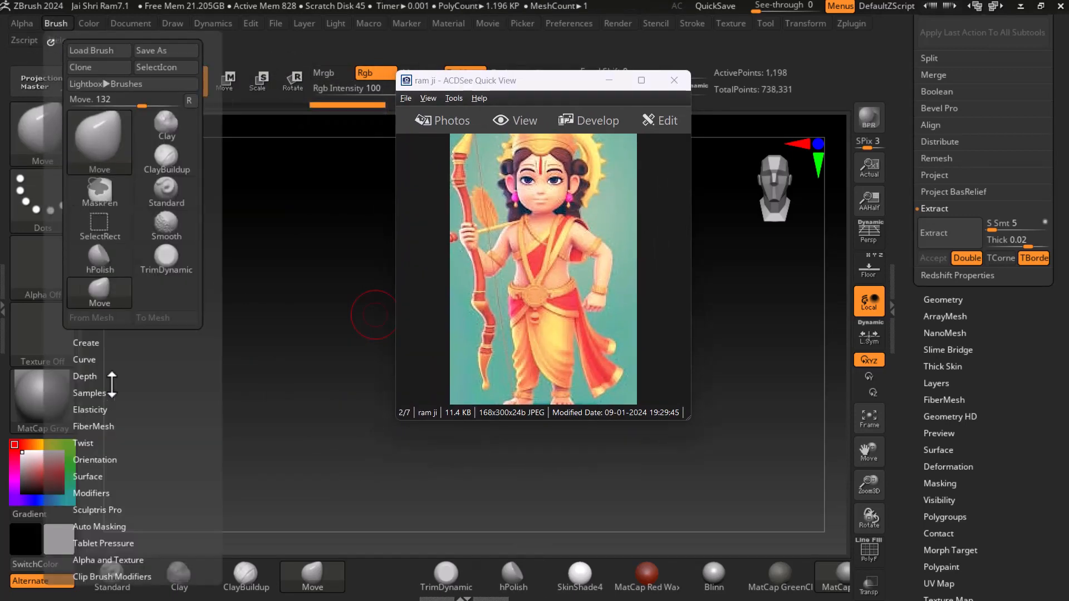
pyautogui.scroll(-4, 65, 487)
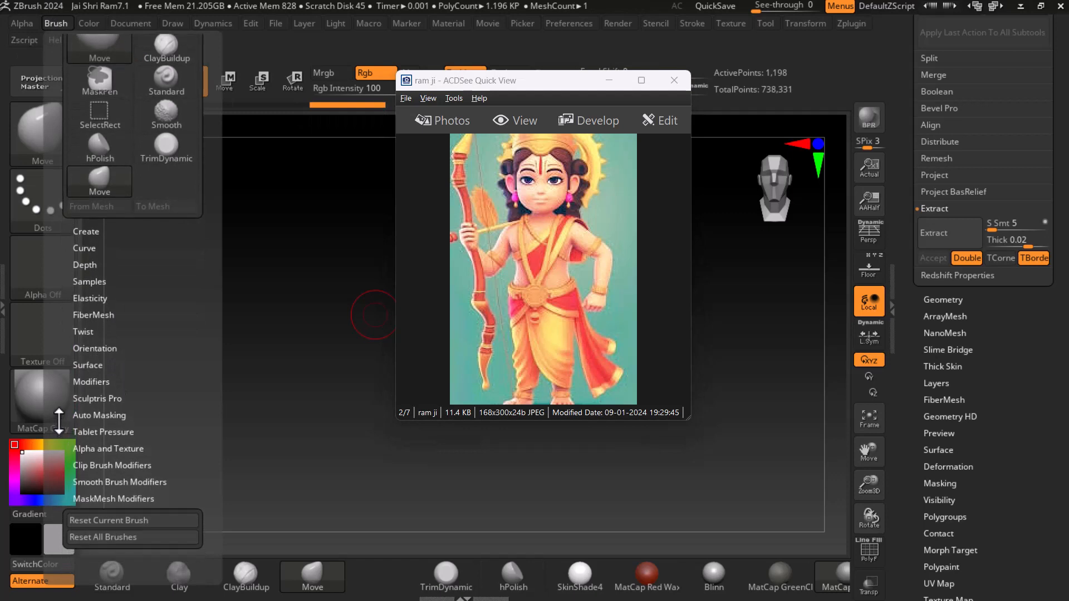
pyautogui.scroll(-1, 58, 422)
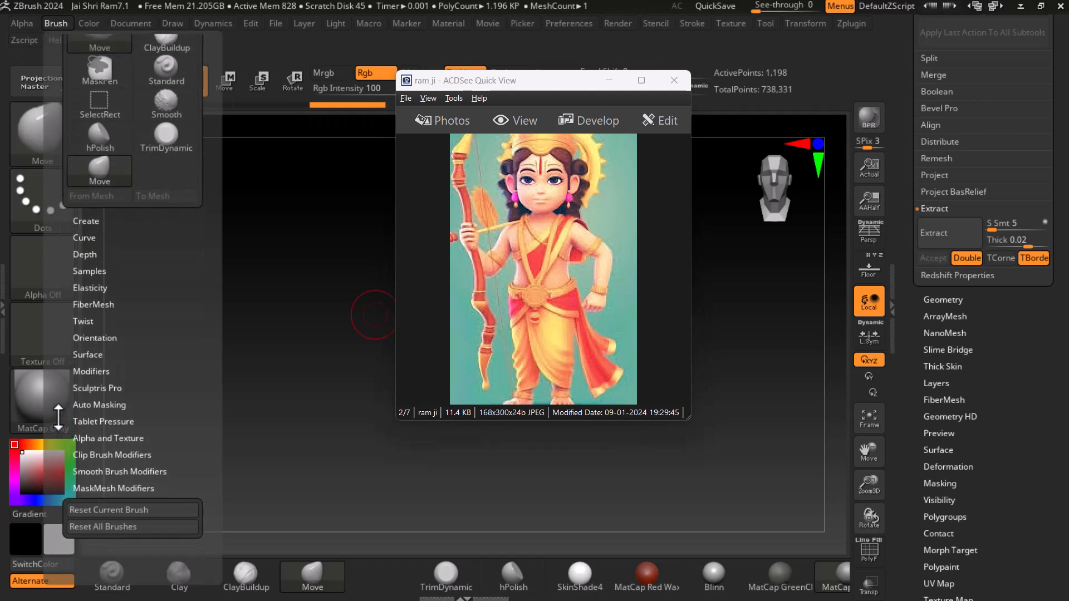
pyautogui.click(99, 406)
pyautogui.scroll(-10, 65, 456)
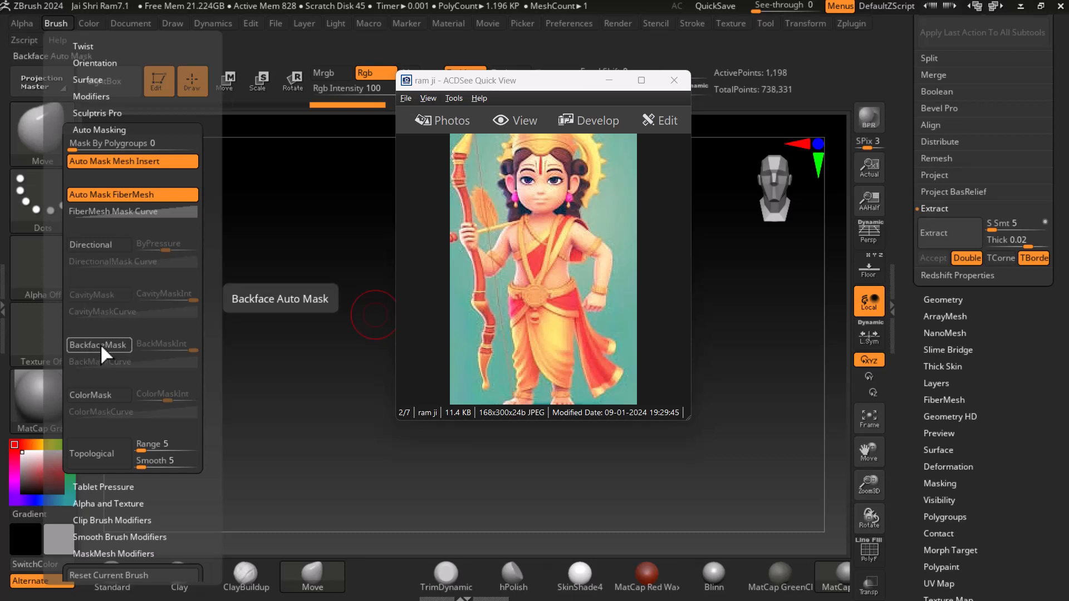
pyautogui.click(100, 344)
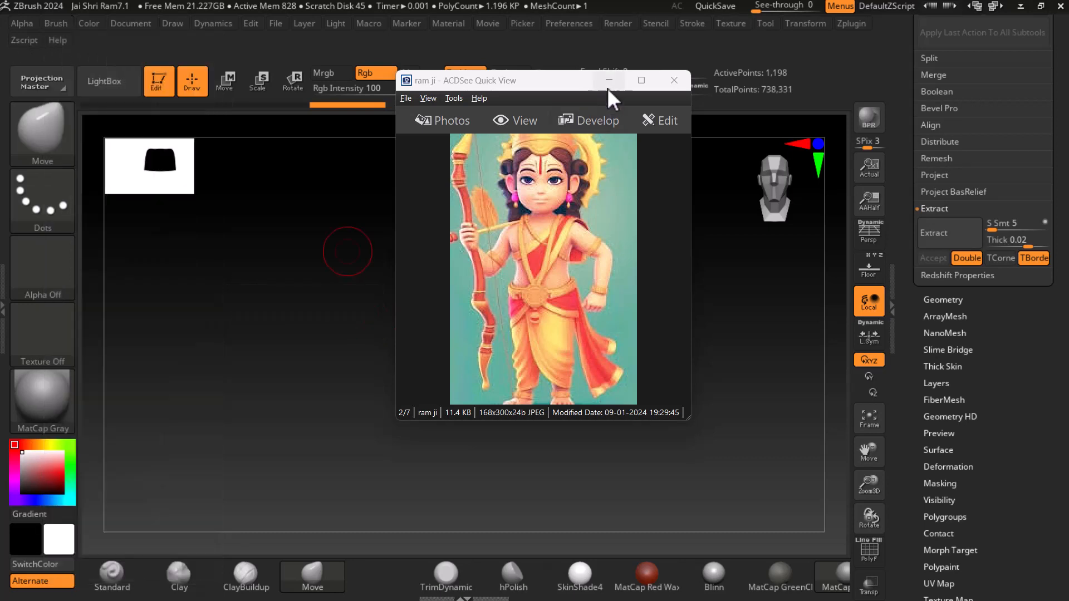
pyautogui.click(608, 83)
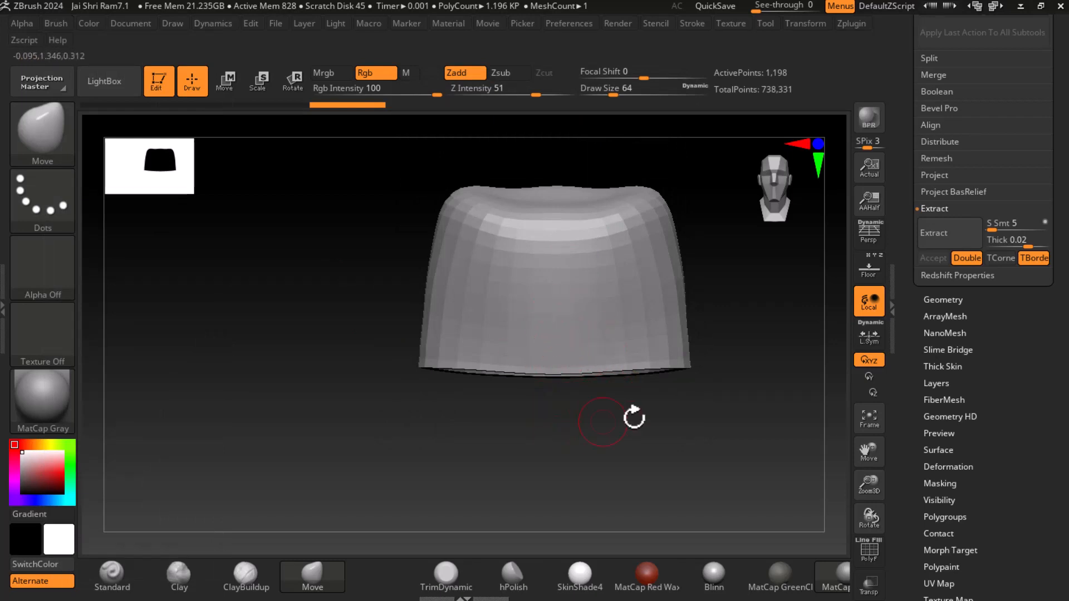
# Step: Try a Standard brush stroke on the front of the extracted cloth piece
pyautogui.moveTo(699, 420)
pyautogui.mouseDown()
pyautogui.moveTo(675, 442)
pyautogui.moveTo(704, 432)
pyautogui.mouseUp()
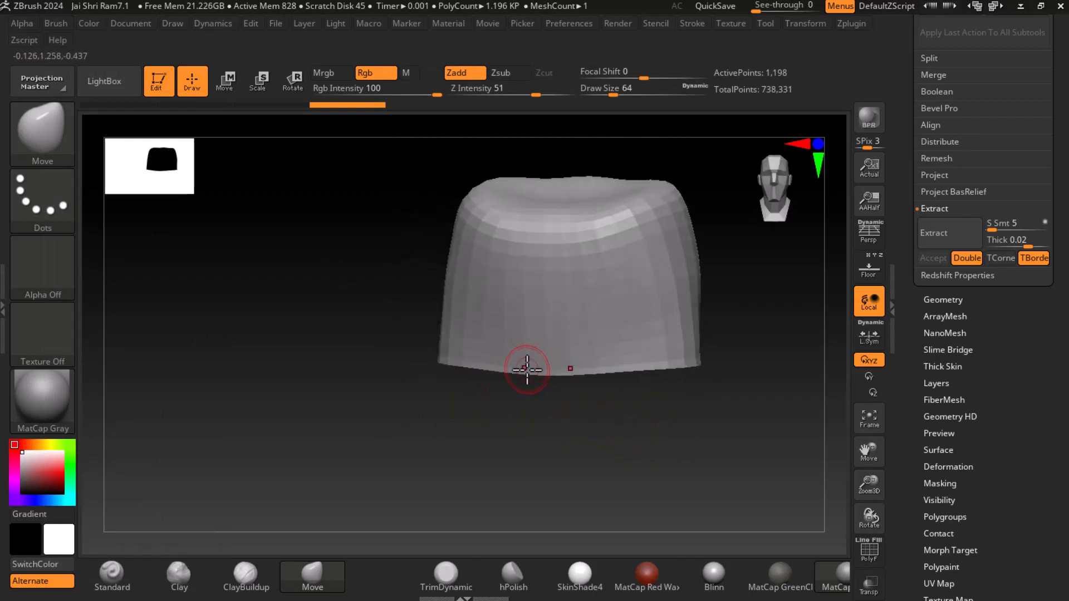
pyautogui.moveTo(529, 329); pyautogui.dragTo(604, 365, button='right')
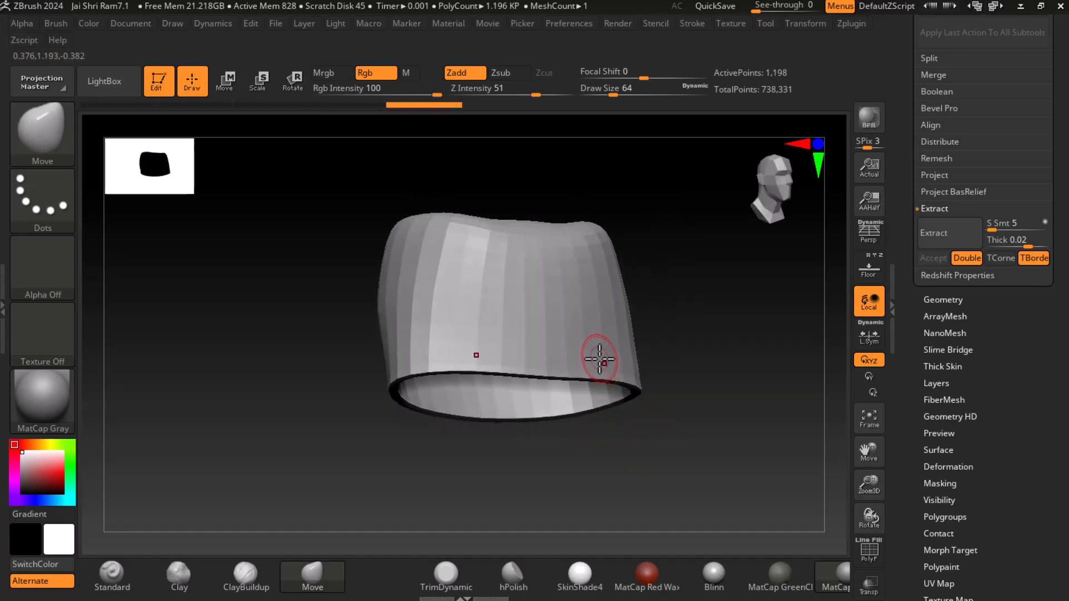
pyautogui.moveTo(649, 375); pyautogui.dragTo(398, 445)
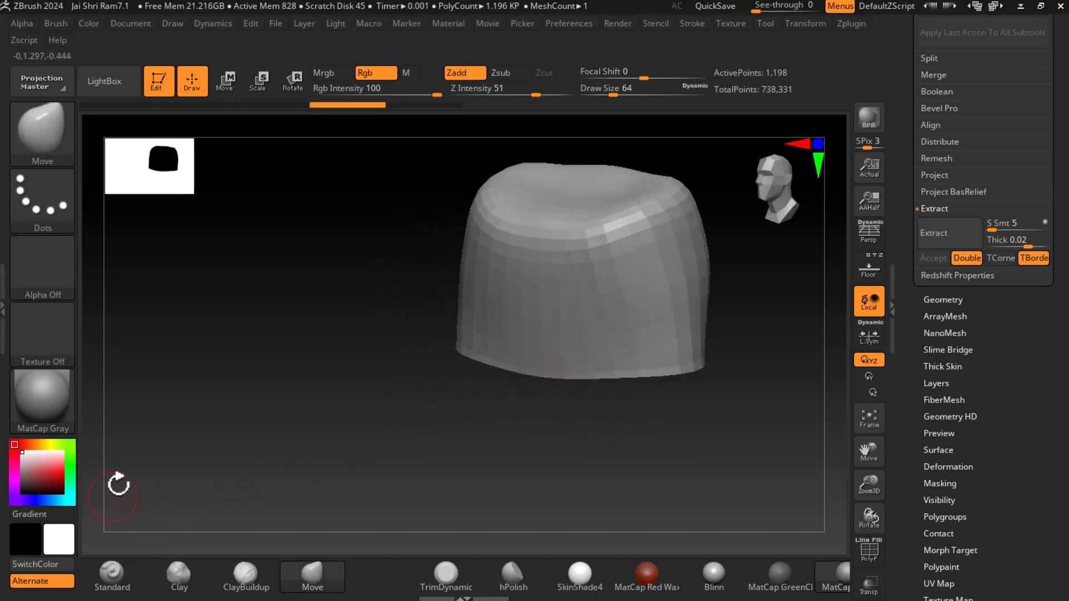
pyautogui.click(112, 574)
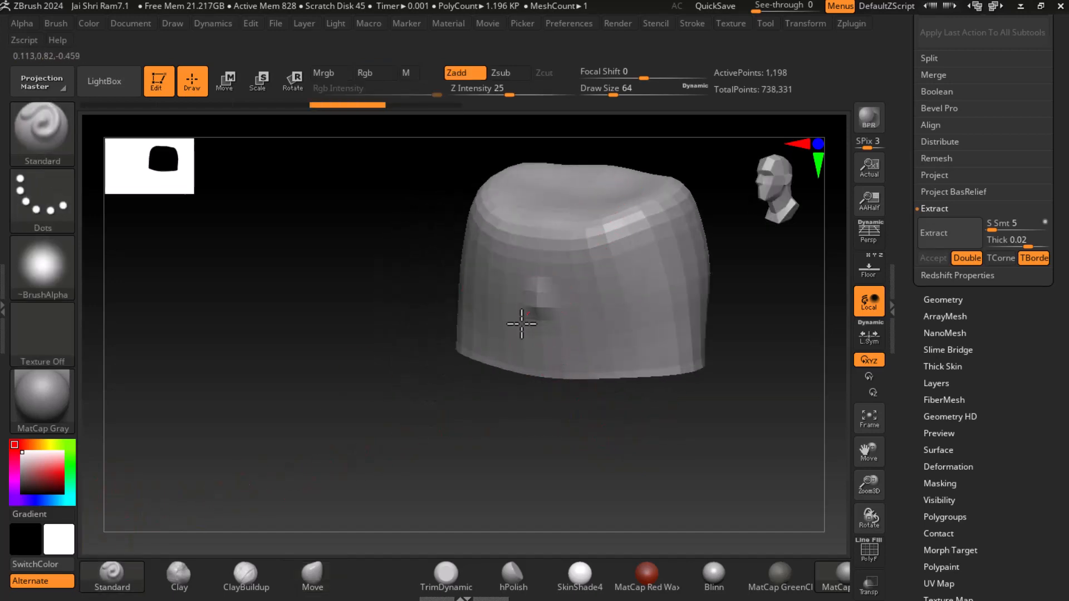
# Step: Mask a triangular area at the centre of the cloth's front, widening down to the hem
pyautogui.moveTo(535, 416)
pyautogui.mouseDown()
pyautogui.moveTo(746, 389)
pyautogui.moveTo(741, 399)
pyautogui.moveTo(728, 390)
pyautogui.moveTo(645, 413)
pyautogui.moveTo(721, 387)
pyautogui.moveTo(711, 358)
pyautogui.mouseUp()
pyautogui.press('ctrl')
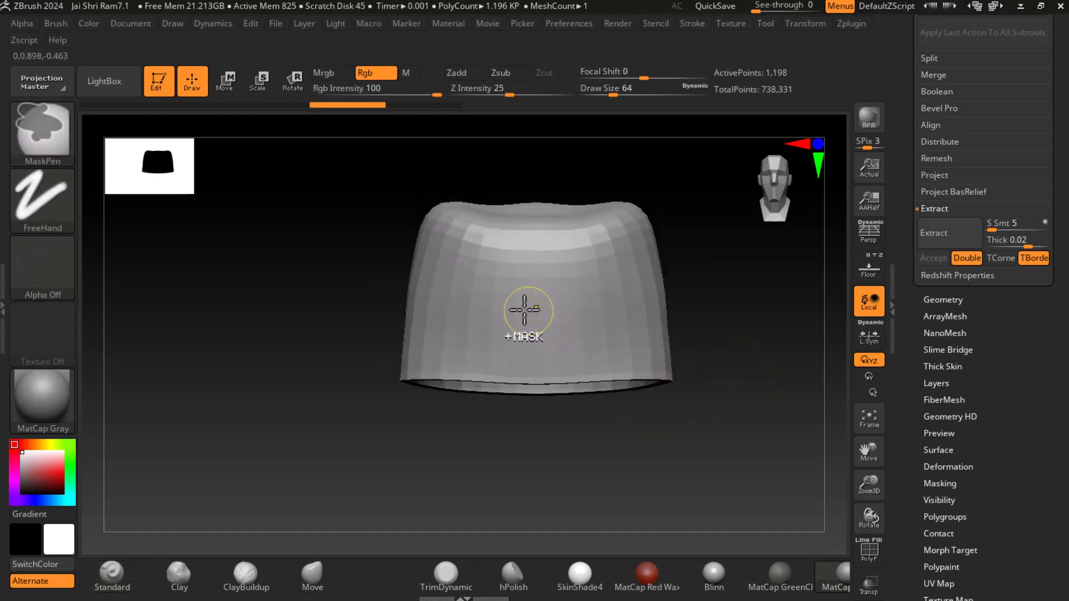
pyautogui.moveTo(527, 298)
pyautogui.keyDown('ctrl'); pyautogui.mouseDown()
pyautogui.moveTo(490, 346)
pyautogui.moveTo(506, 329)
pyautogui.moveTo(529, 354)
pyautogui.moveTo(521, 311)
pyautogui.moveTo(498, 358)
pyautogui.moveTo(532, 374)
pyautogui.mouseUp(); pyautogui.keyUp('ctrl')
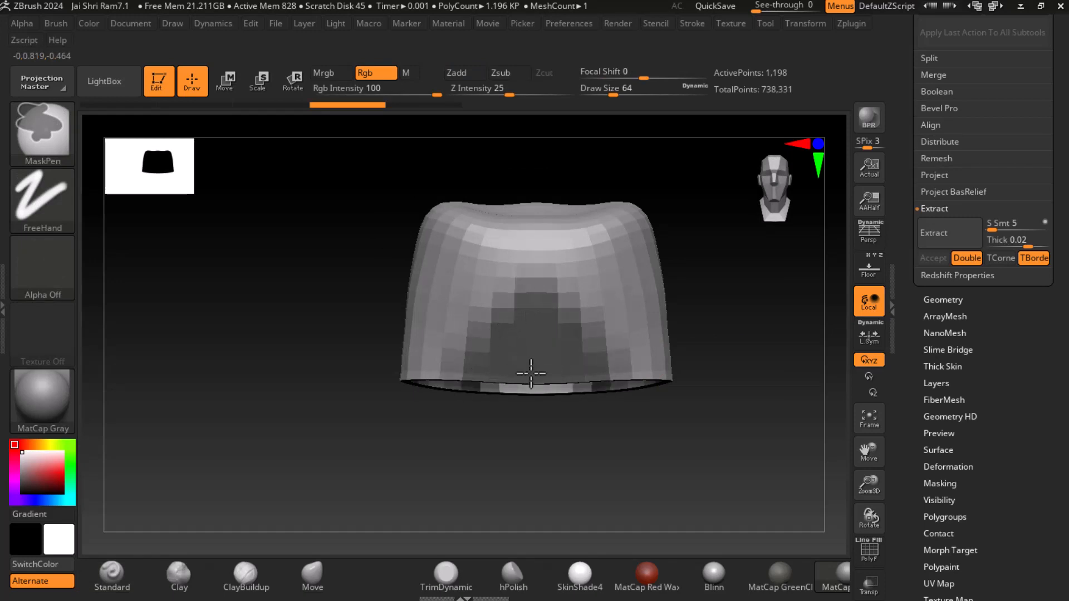
pyautogui.moveTo(515, 318)
pyautogui.keyDown('ctrl'); pyautogui.mouseDown()
pyautogui.moveTo(482, 363)
pyautogui.moveTo(510, 341)
pyautogui.mouseUp(); pyautogui.keyUp('ctrl')
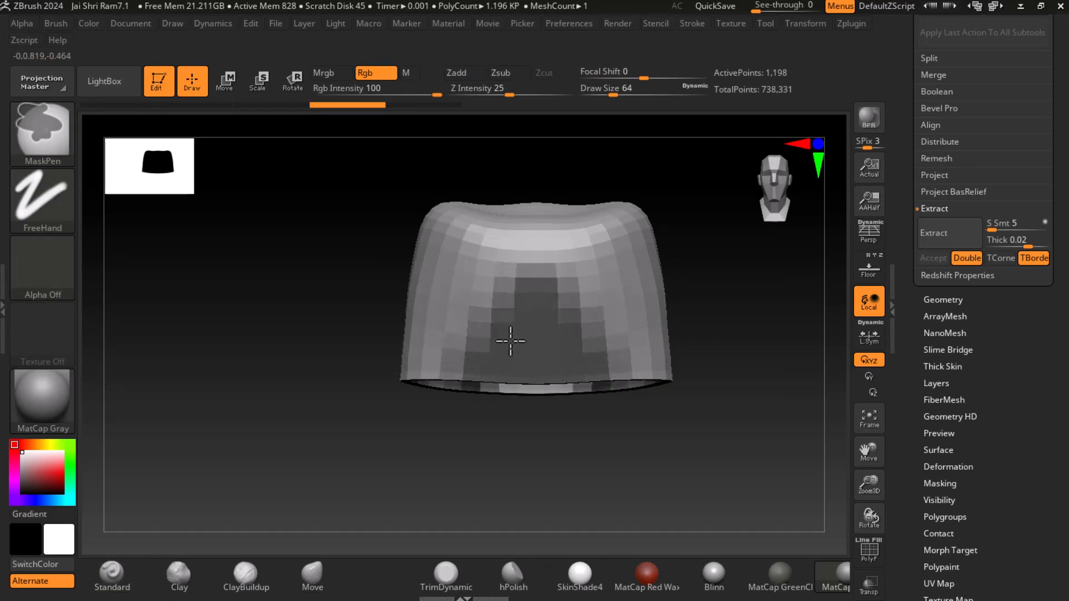
pyautogui.moveTo(721, 393); pyautogui.dragTo(711, 375)
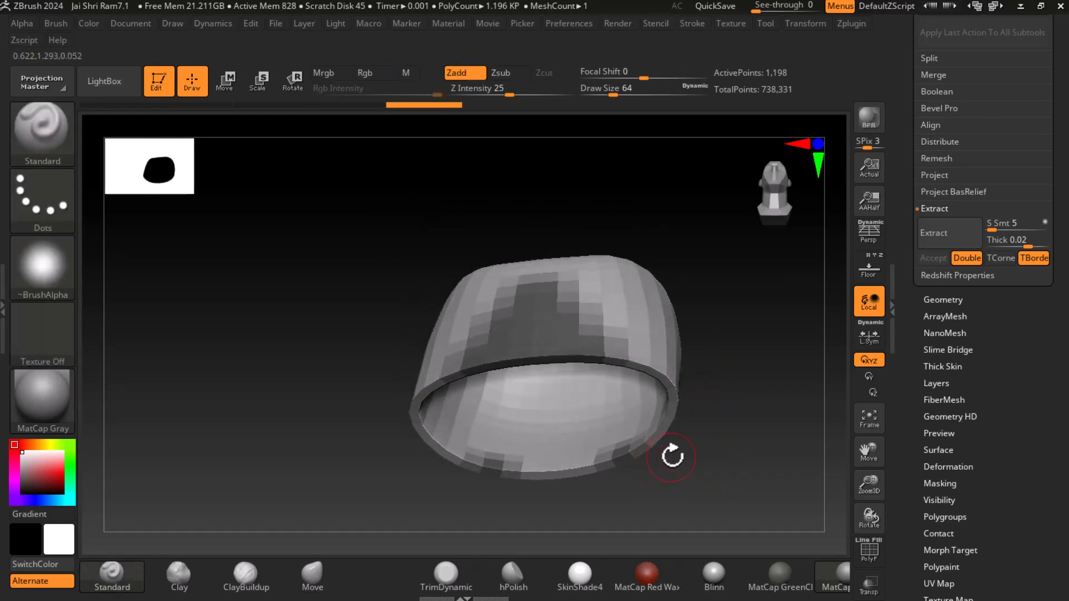
# Step: Erase the stray mask on the rear rim and invert the mask so only the front triangle stays editable
pyautogui.keyDown('ctrl'); pyautogui.keyDown('alt'); pyautogui.moveTo(638, 453); pyautogui.dragTo(611, 460); pyautogui.keyUp('alt'); pyautogui.keyUp('ctrl')
pyautogui.moveTo(763, 445)
pyautogui.mouseDown()
pyautogui.moveTo(771, 376)
pyautogui.moveTo(751, 318)
pyautogui.moveTo(719, 297)
pyautogui.moveTo(774, 481)
pyautogui.moveTo(807, 416)
pyautogui.mouseUp()
pyautogui.press('ctrl')
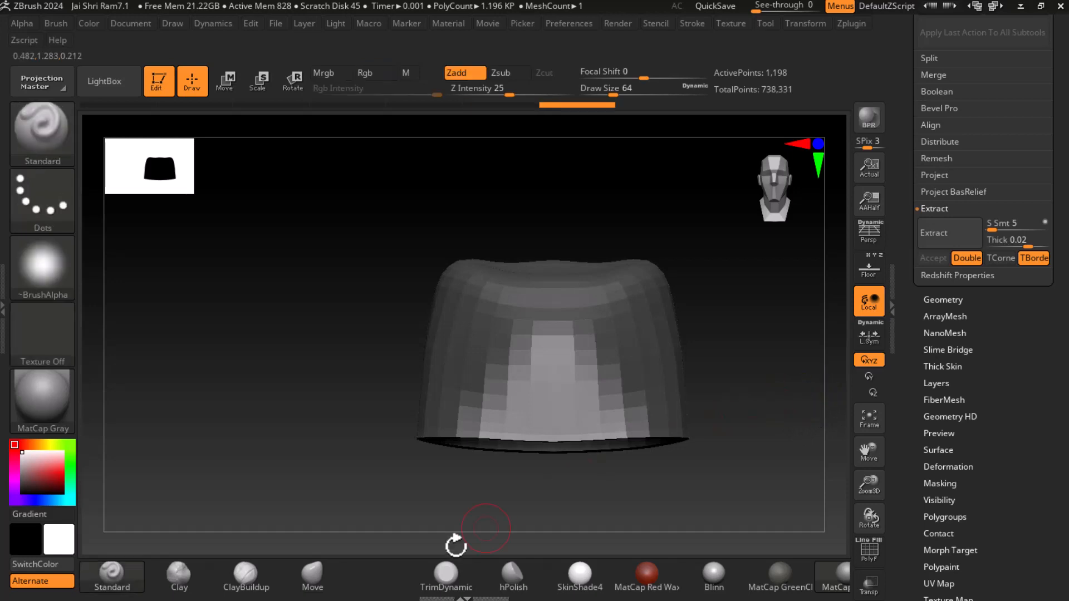
# Step: Set the Move brush's draw size to about 116 and try pulling the front hem's centre down
pyautogui.click(325, 577)
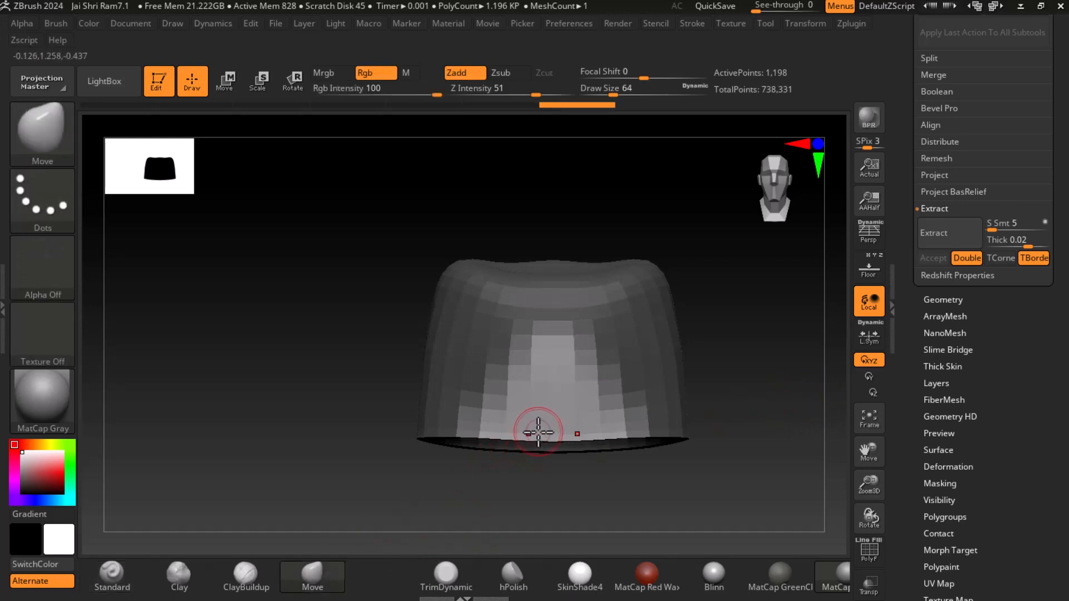
pyautogui.click(624, 92)
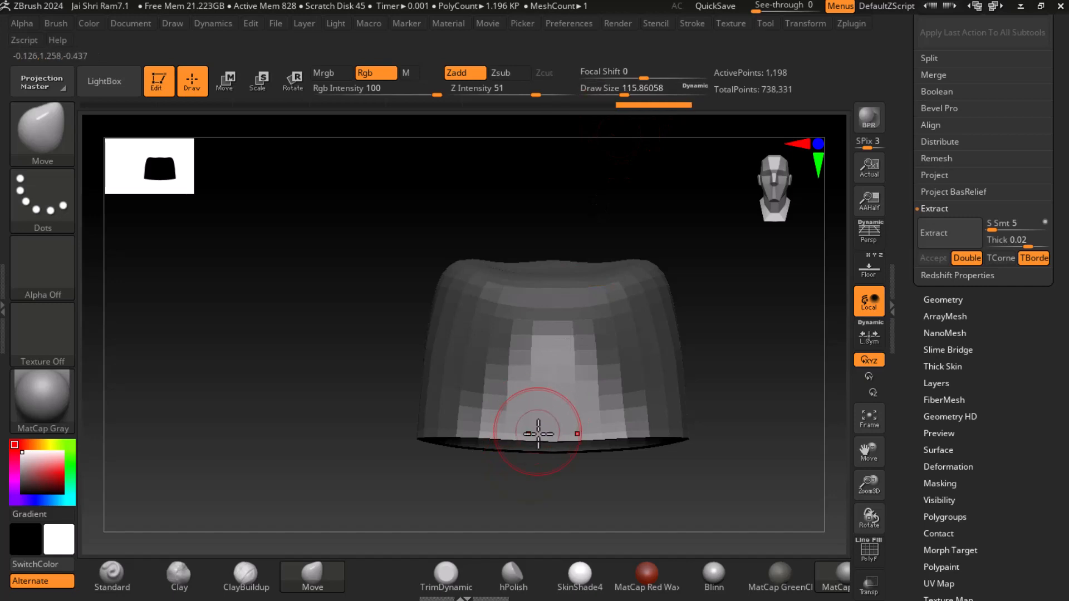
pyautogui.moveTo(797, 440); pyautogui.dragTo(692, 521)
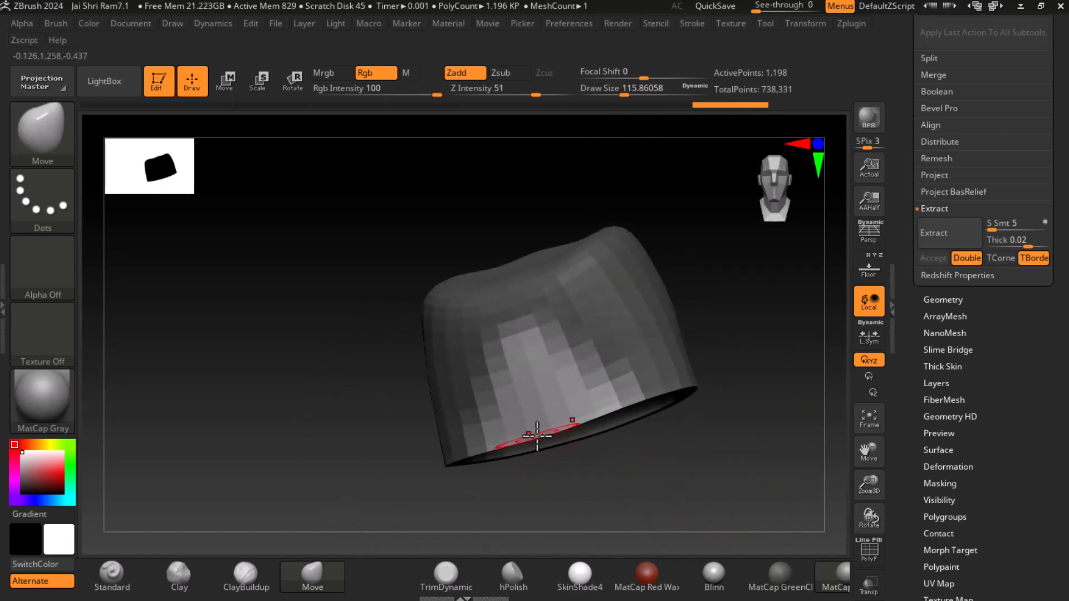
pyautogui.moveTo(703, 484); pyautogui.dragTo(748, 528)
pyautogui.keyDown('shift'); pyautogui.moveTo(726, 472); pyautogui.dragTo(703, 466); pyautogui.keyUp('shift')
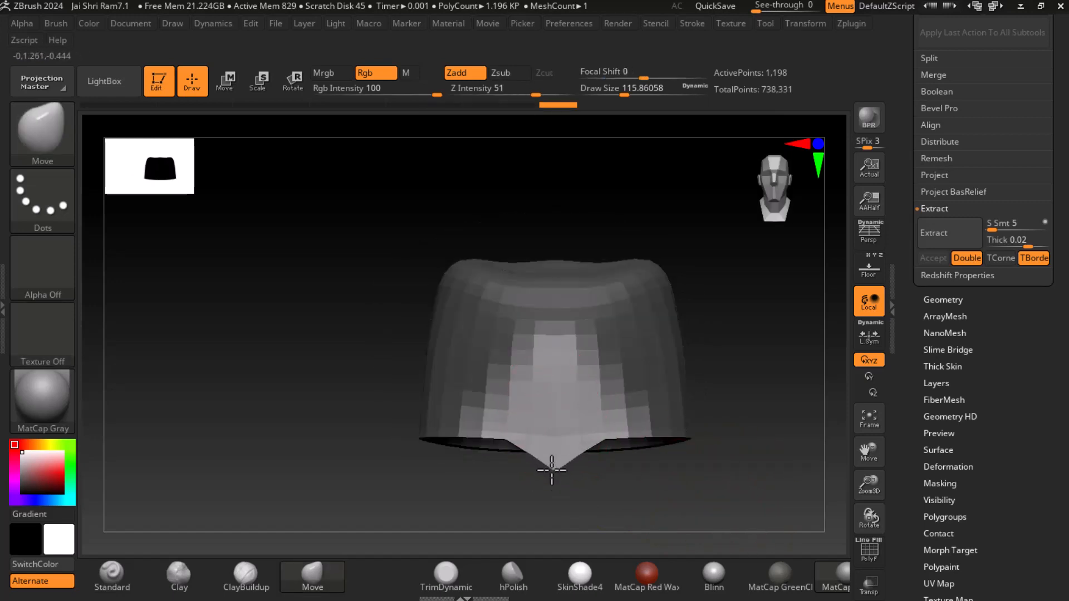
# Step: Pull the centre of the front hem down into a shallow point and clear the mask
pyautogui.moveTo(696, 384); pyautogui.dragTo(725, 508)
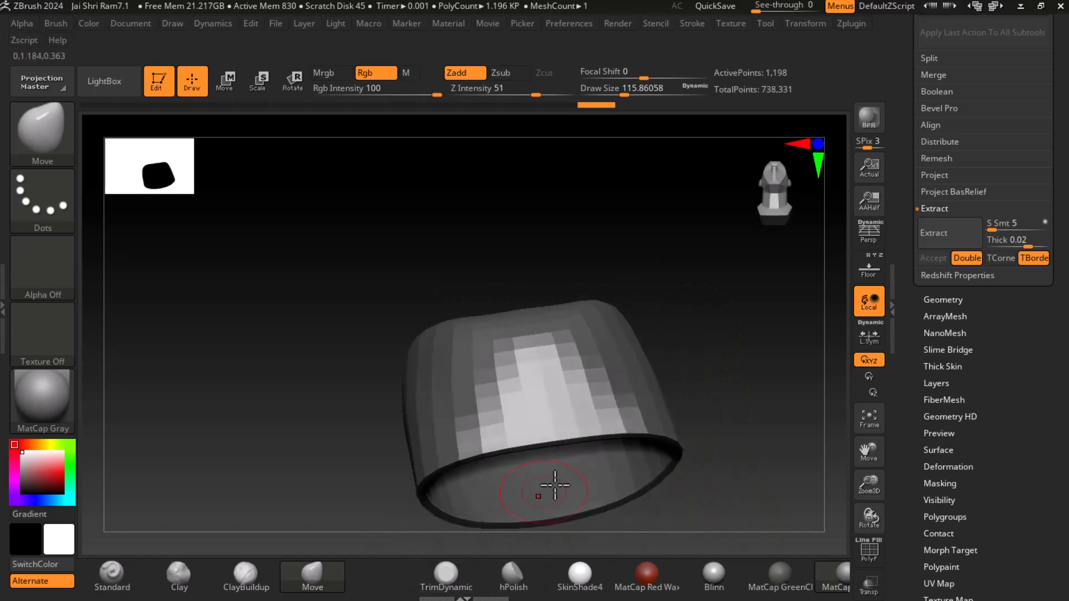
pyautogui.moveTo(720, 446); pyautogui.dragTo(727, 472)
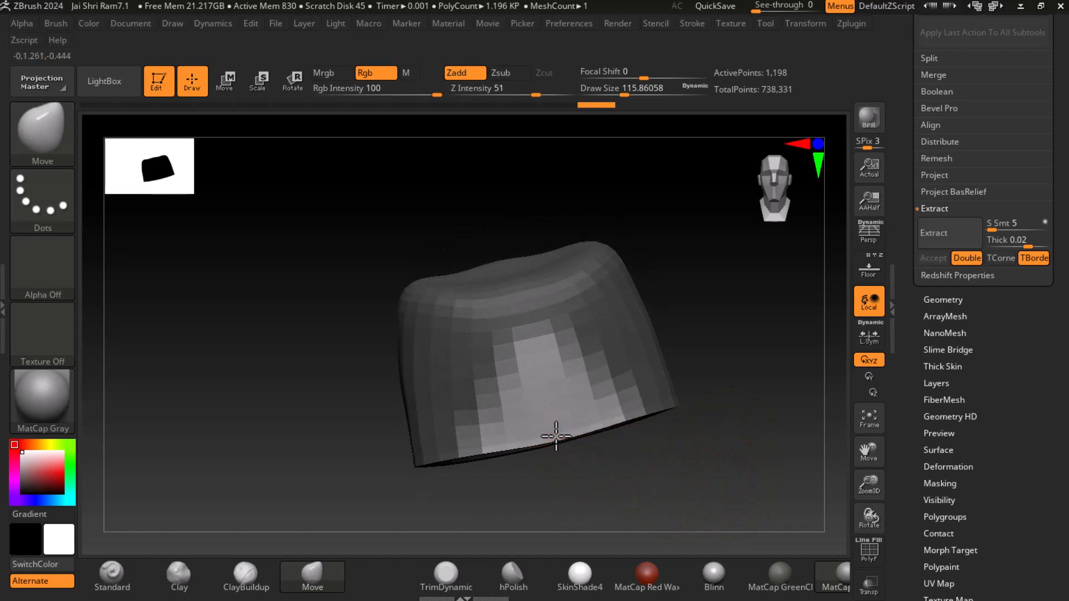
pyautogui.moveTo(551, 428)
pyautogui.mouseDown()
pyautogui.moveTo(716, 479)
pyautogui.moveTo(542, 446)
pyautogui.mouseUp()
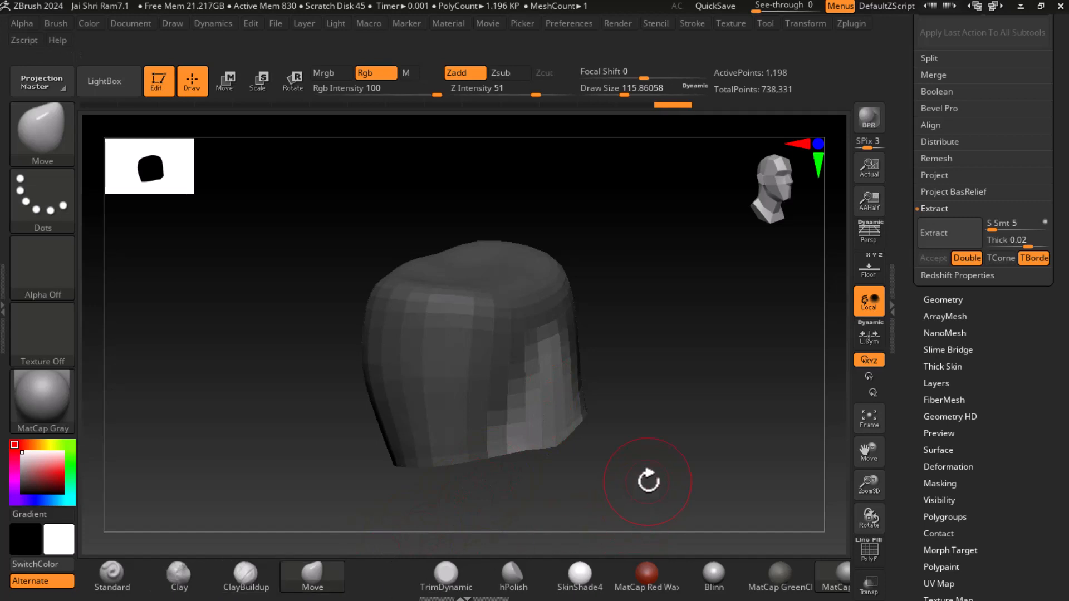
pyautogui.moveTo(649, 430); pyautogui.dragTo(761, 422)
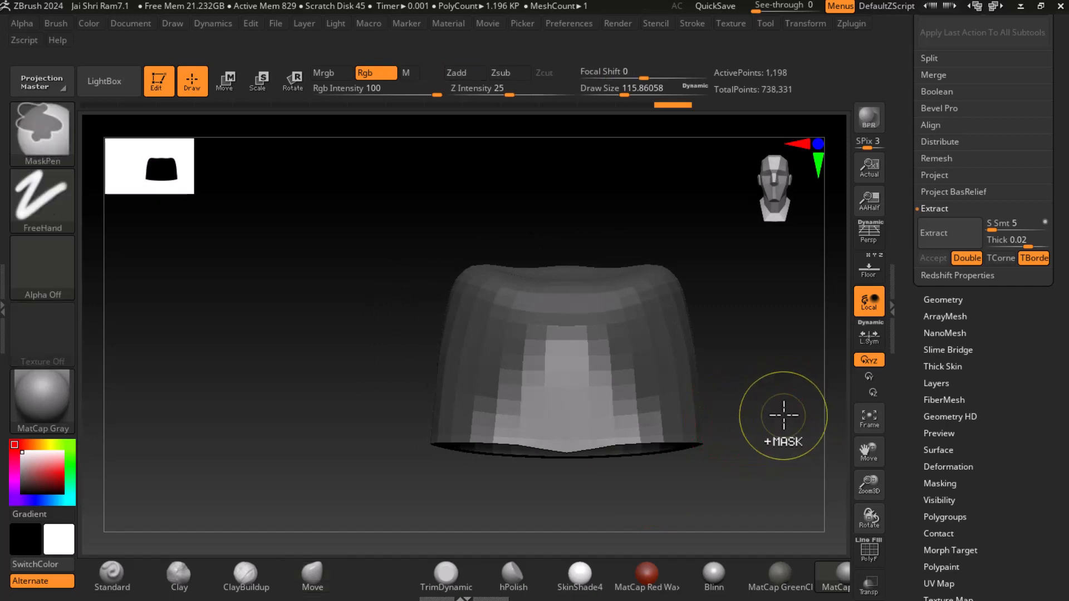
pyautogui.keyDown('ctrl'); pyautogui.moveTo(783, 416); pyautogui.dragTo(788, 465); pyautogui.keyUp('ctrl')
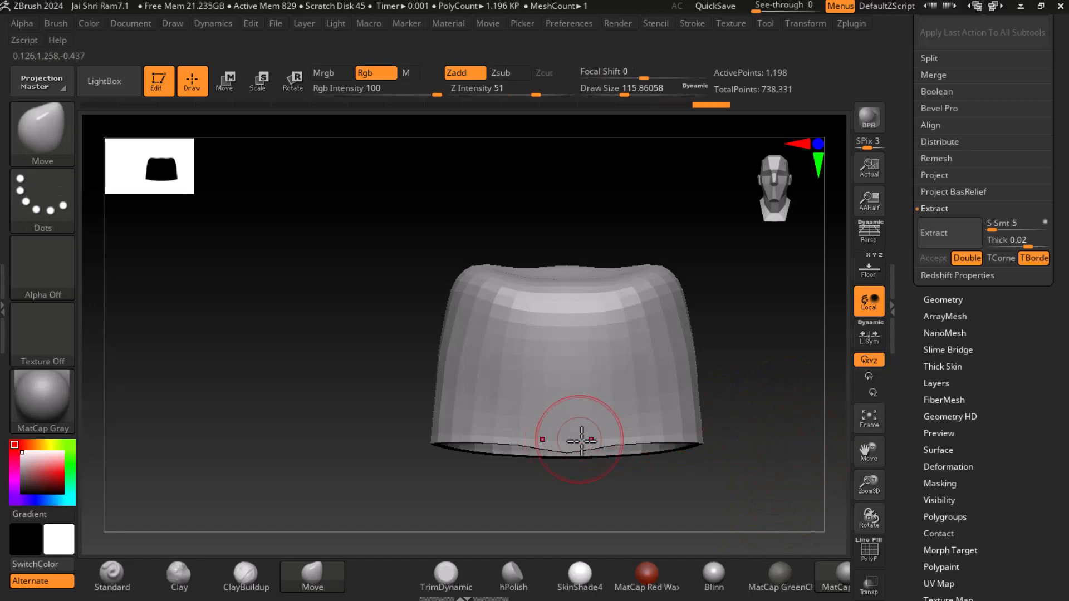
# Step: Try Standard brush strokes just above the hem's front point and undo them
pyautogui.moveTo(683, 506); pyautogui.dragTo(697, 477)
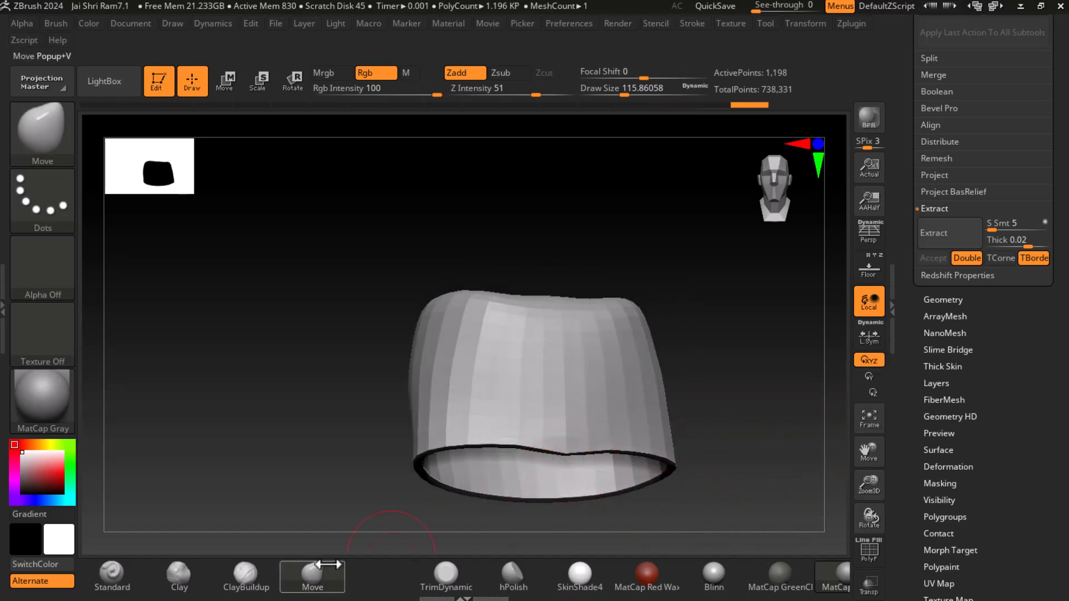
pyautogui.click(112, 574)
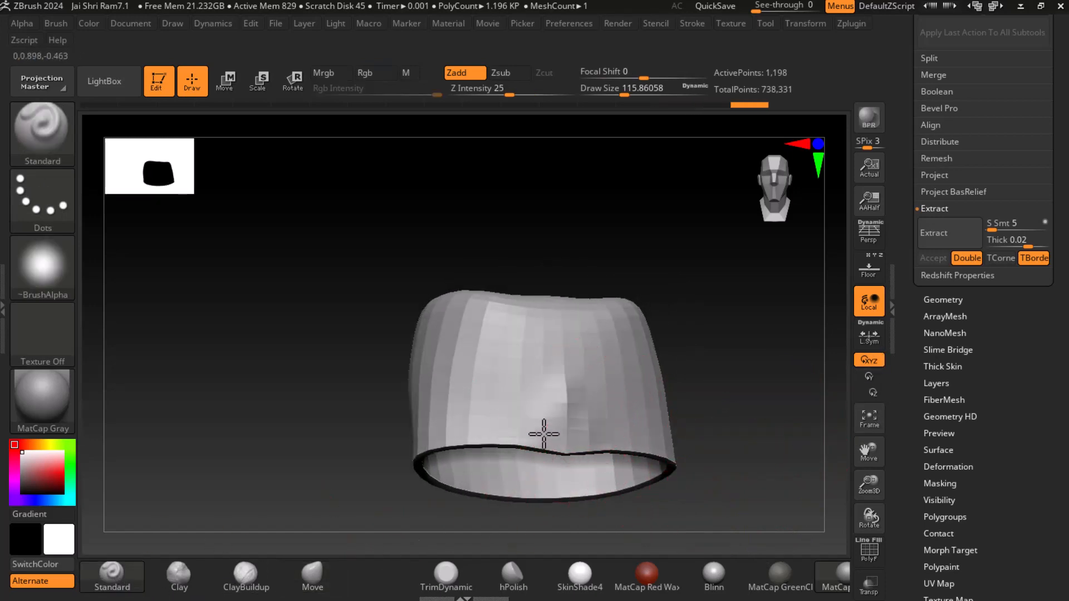
pyautogui.moveTo(544, 434); pyautogui.dragTo(549, 415)
pyautogui.hotkey('ctrl', 'z')
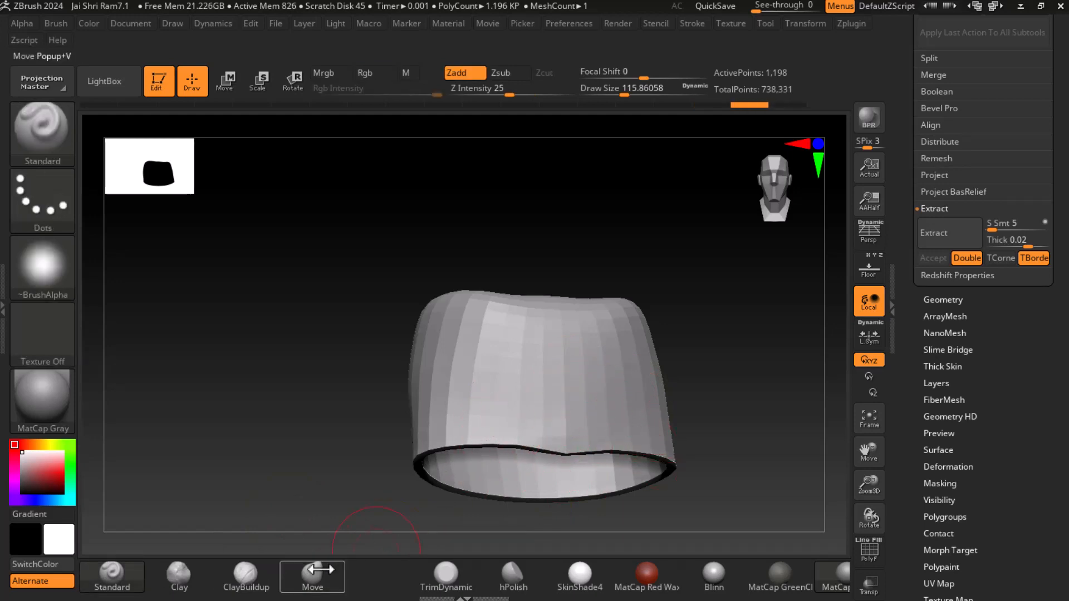
pyautogui.moveTo(555, 437); pyautogui.dragTo(561, 392)
pyautogui.moveTo(693, 399)
pyautogui.mouseDown()
pyautogui.moveTo(703, 398)
pyautogui.moveTo(394, 562)
pyautogui.mouseUp()
# Step: Adjust the point at the hem's front centre from below with the Move brush
pyautogui.click(310, 576)
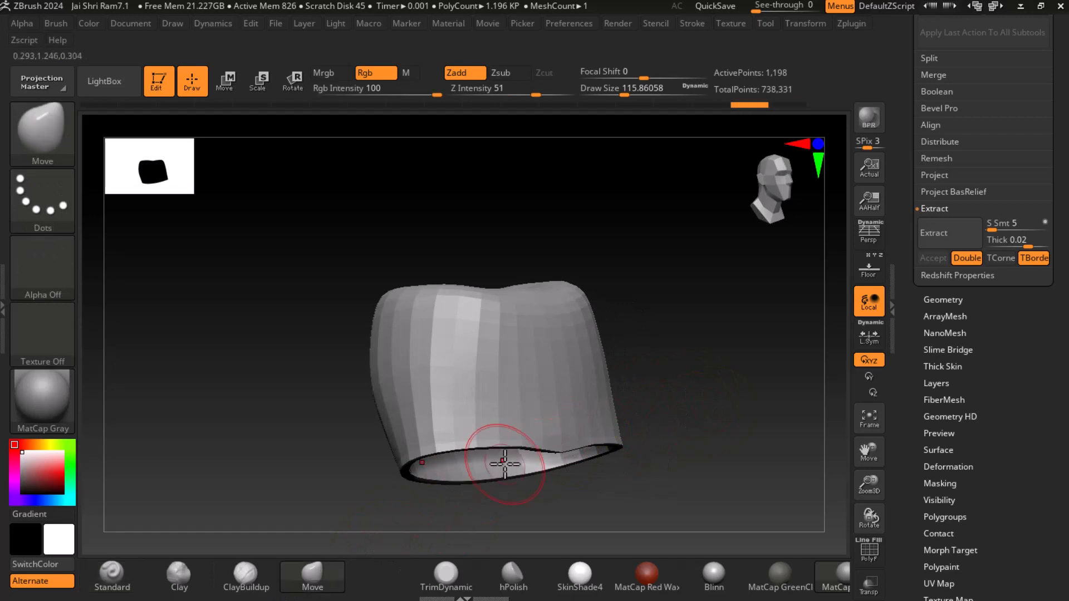
pyautogui.moveTo(693, 399); pyautogui.dragTo(646, 410)
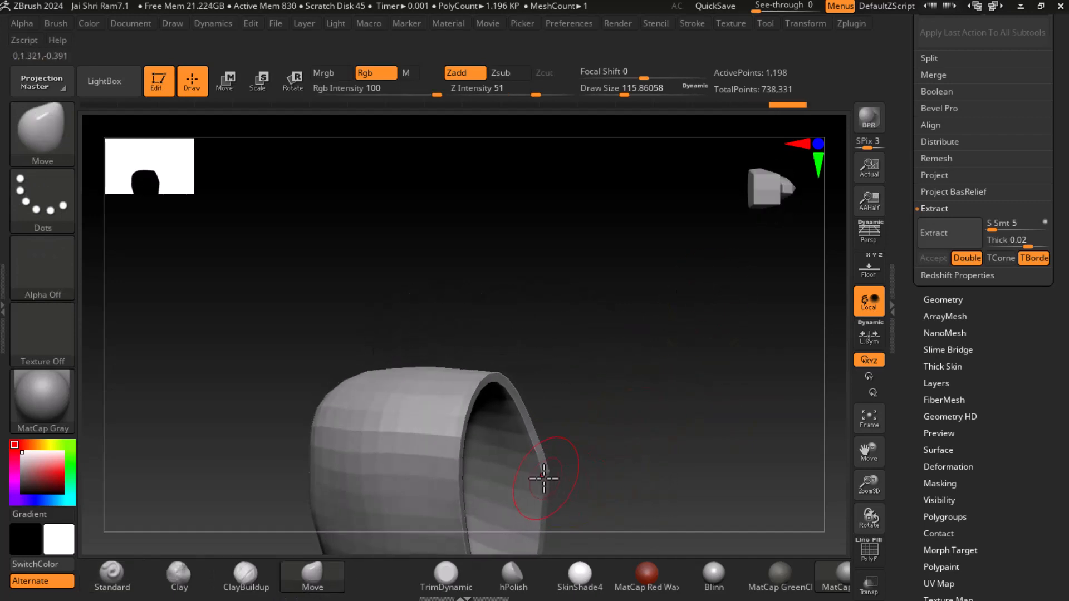
pyautogui.moveTo(546, 470); pyautogui.dragTo(581, 352)
pyautogui.moveTo(697, 425)
pyautogui.mouseDown()
pyautogui.moveTo(707, 393)
pyautogui.moveTo(744, 479)
pyautogui.moveTo(717, 449)
pyautogui.moveTo(718, 468)
pyautogui.moveTo(746, 462)
pyautogui.moveTo(727, 447)
pyautogui.moveTo(761, 420)
pyautogui.moveTo(745, 496)
pyautogui.mouseUp()
pyautogui.press('ctrl')
pyautogui.press('ctrl')
pyautogui.press('ctrl')
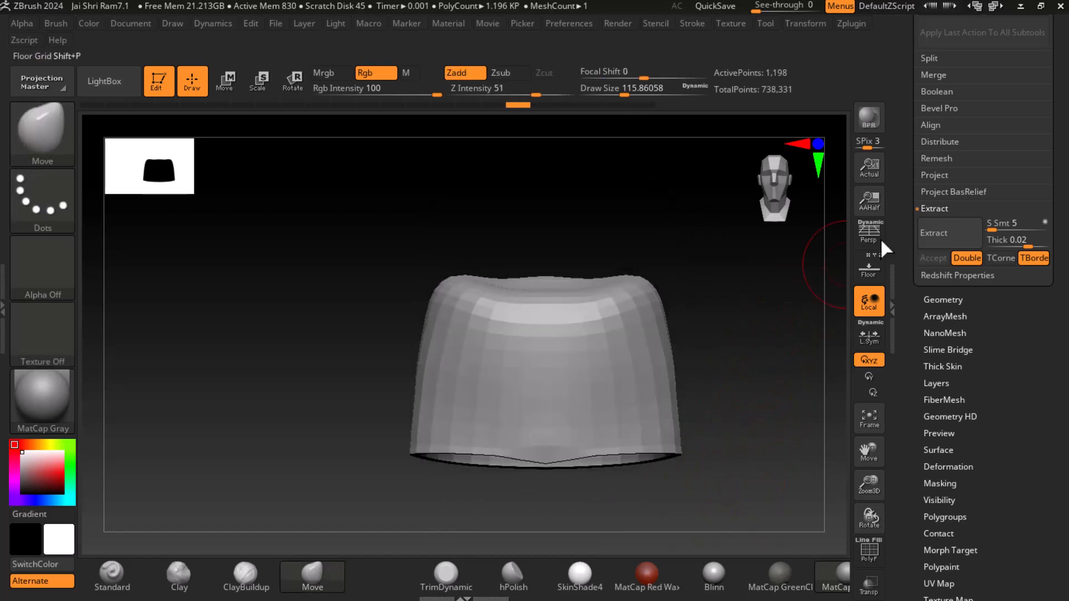
# Step: Try a Standard brush stroke on the cloth's lower front and undo it
pyautogui.scroll(8, 906, 243)
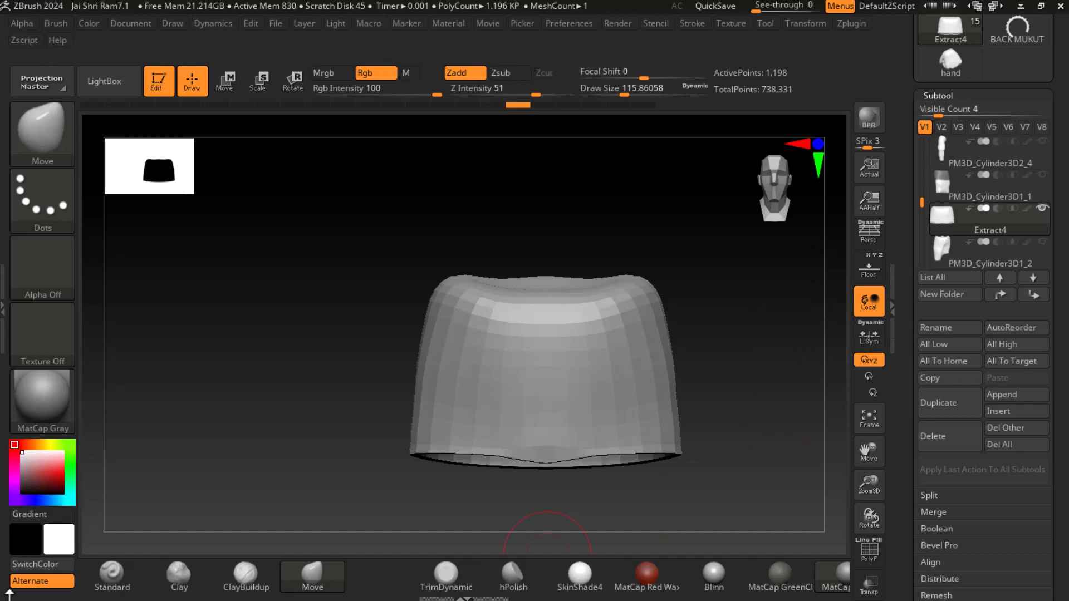
pyautogui.click(133, 590)
pyautogui.moveTo(529, 398); pyautogui.dragTo(529, 418)
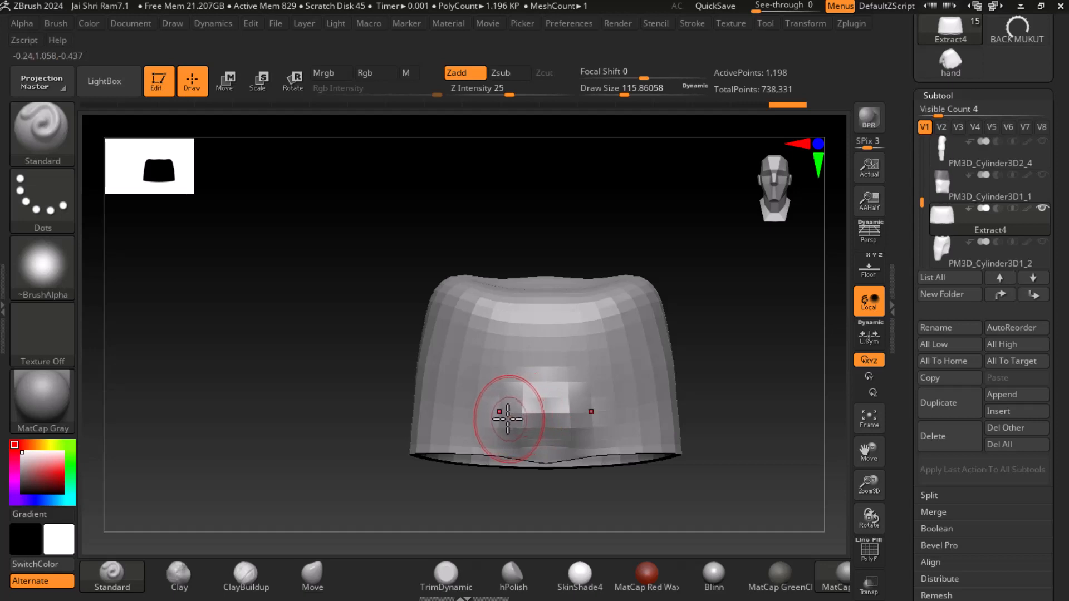
pyautogui.hotkey('ctrl', 'z')
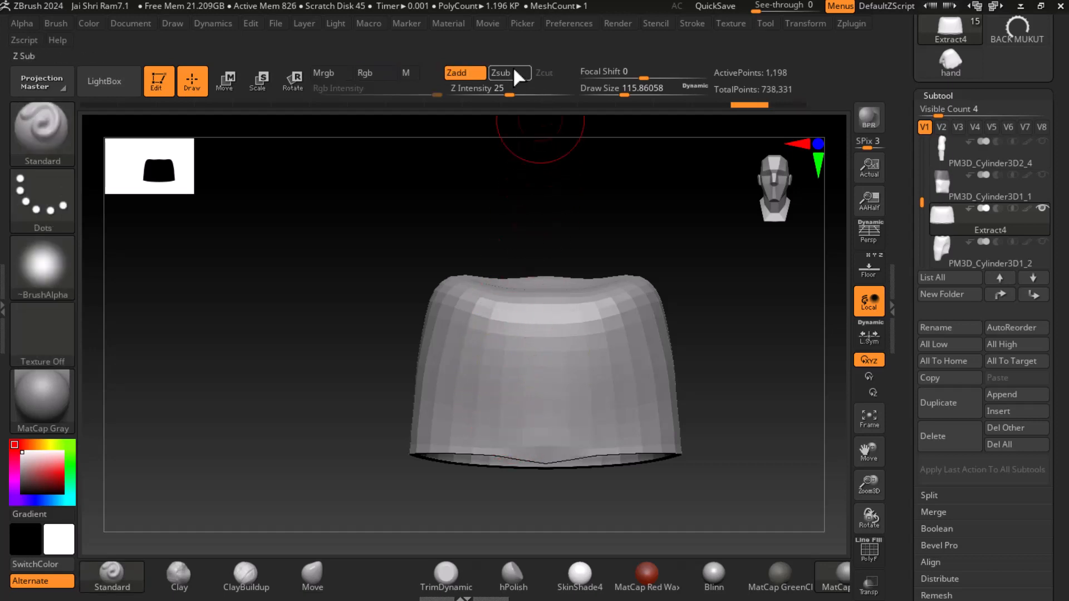
# Step: Try a subtractive Standard brush stroke down the centre of the cloth's lower front
pyautogui.click(513, 73)
pyautogui.moveTo(544, 362)
pyautogui.mouseDown()
pyautogui.moveTo(512, 447)
pyautogui.moveTo(530, 421)
pyautogui.mouseUp()
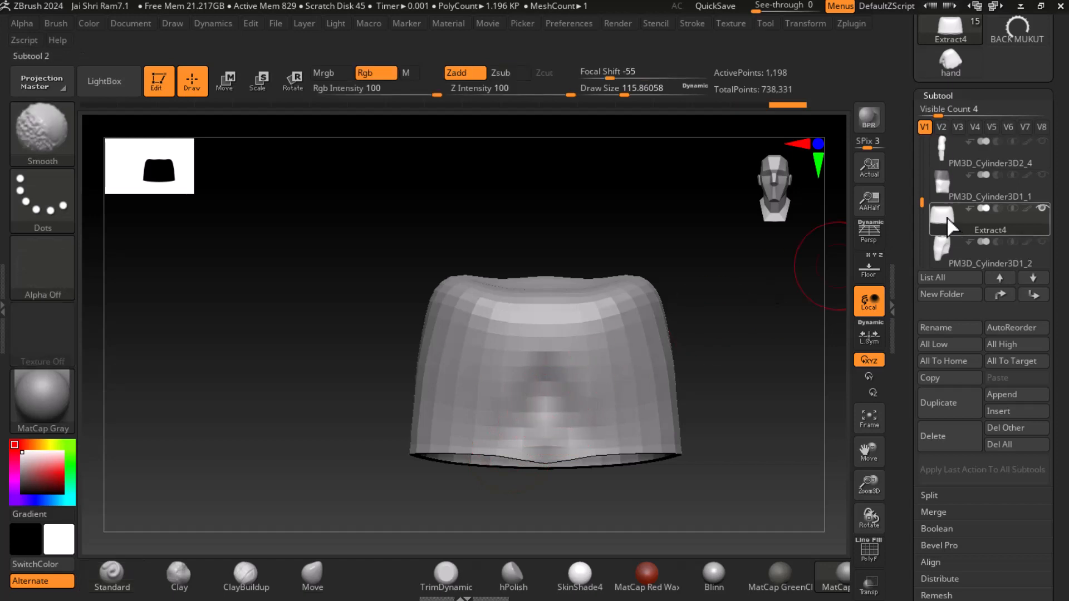
# Step: Show the other subtools again and check the lower-garment pieces by selecting them in turn, ending with the upper cloth
pyautogui.keyDown('shift'); pyautogui.click(948, 220); pyautogui.keyUp('shift')
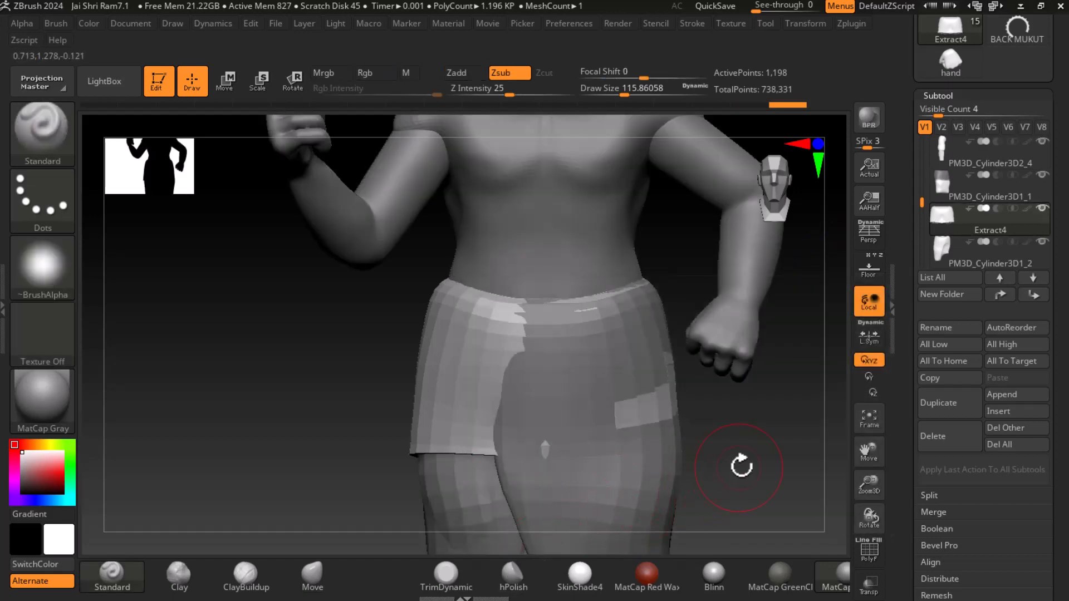
pyautogui.moveTo(741, 467)
pyautogui.mouseDown()
pyautogui.moveTo(761, 473)
pyautogui.moveTo(761, 460)
pyautogui.moveTo(737, 470)
pyautogui.moveTo(794, 478)
pyautogui.mouseUp()
pyautogui.press('super')
pyautogui.moveTo(778, 442); pyautogui.dragTo(688, 411)
pyautogui.keyDown('alt'); pyautogui.click(527, 482); pyautogui.keyUp('alt')
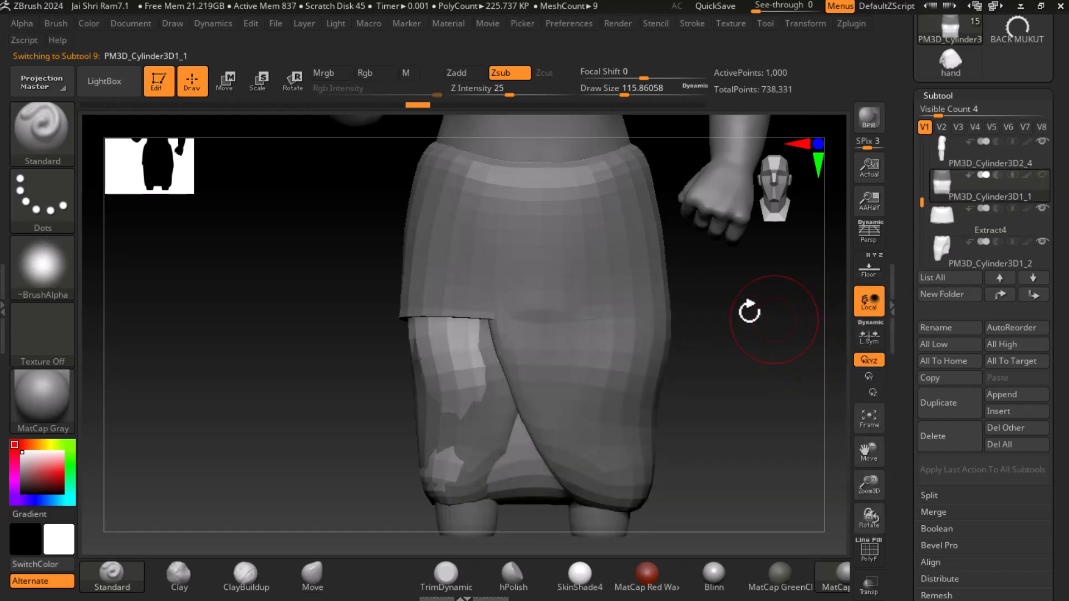
pyautogui.keyDown('alt'); pyautogui.click(633, 403); pyautogui.keyUp('alt')
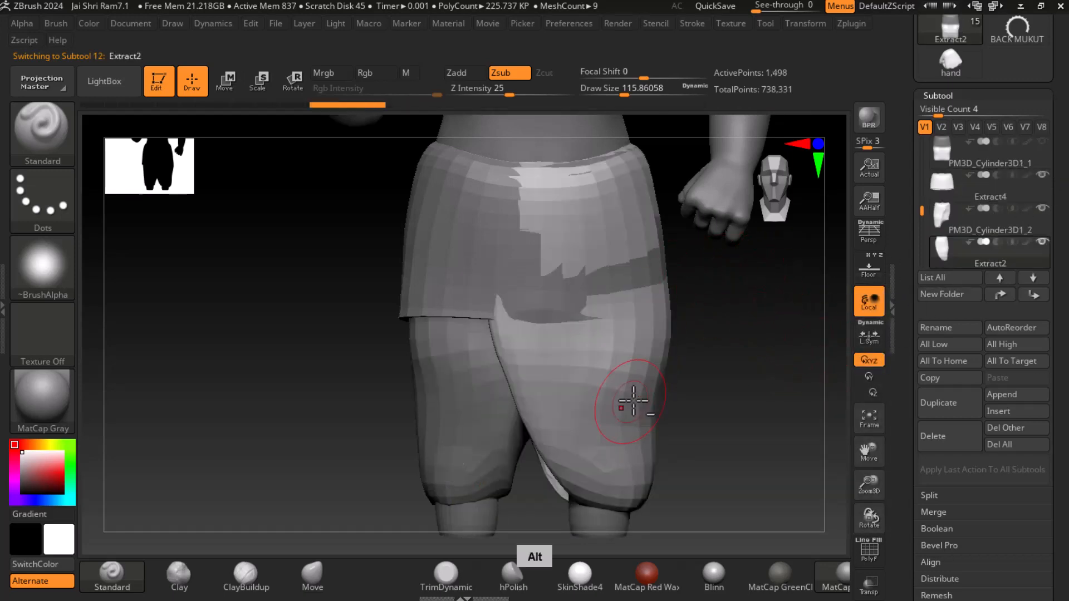
pyautogui.keyDown('alt'); pyautogui.click(465, 260); pyautogui.keyUp('alt')
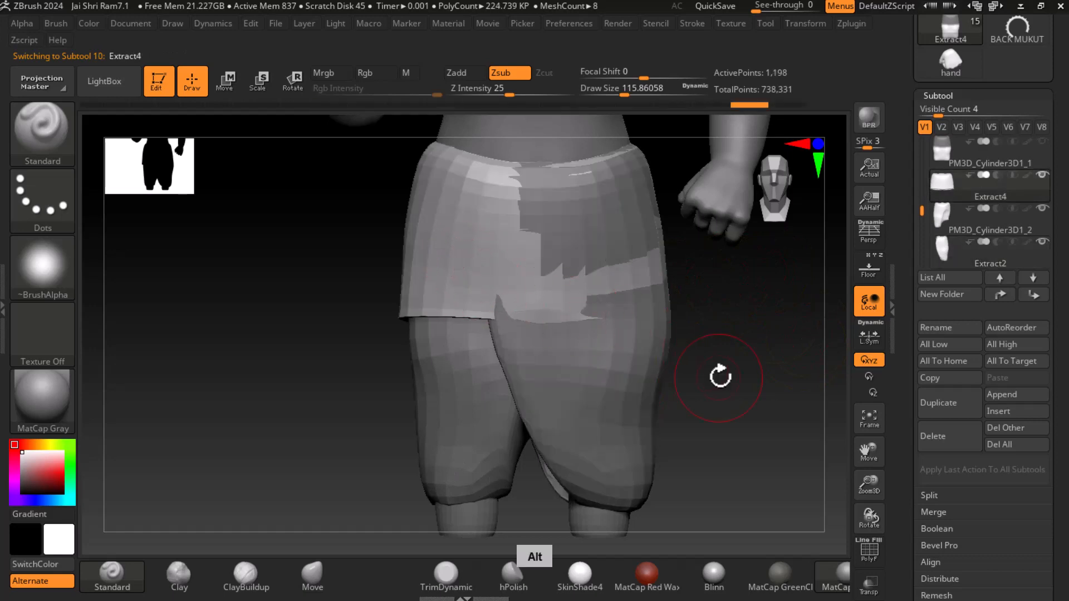
pyautogui.moveTo(736, 380); pyautogui.dragTo(773, 376)
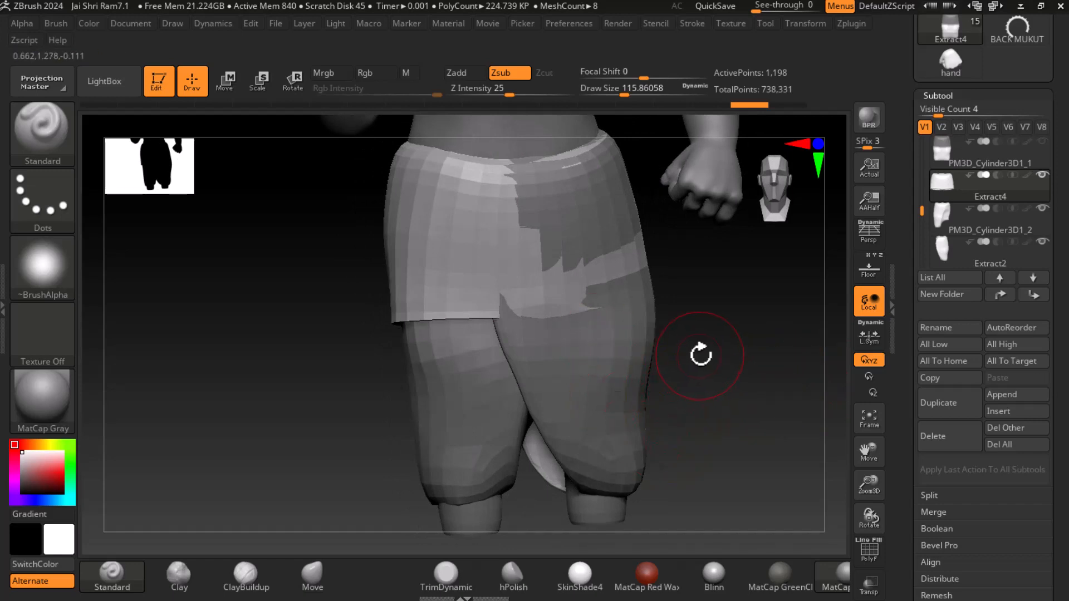
# Step: Bring up the "ram ji" reference image, place it beside the model and return the view to the garment's front
pyautogui.hotkey('alt', 'Tab')
pyautogui.click(363, 305)
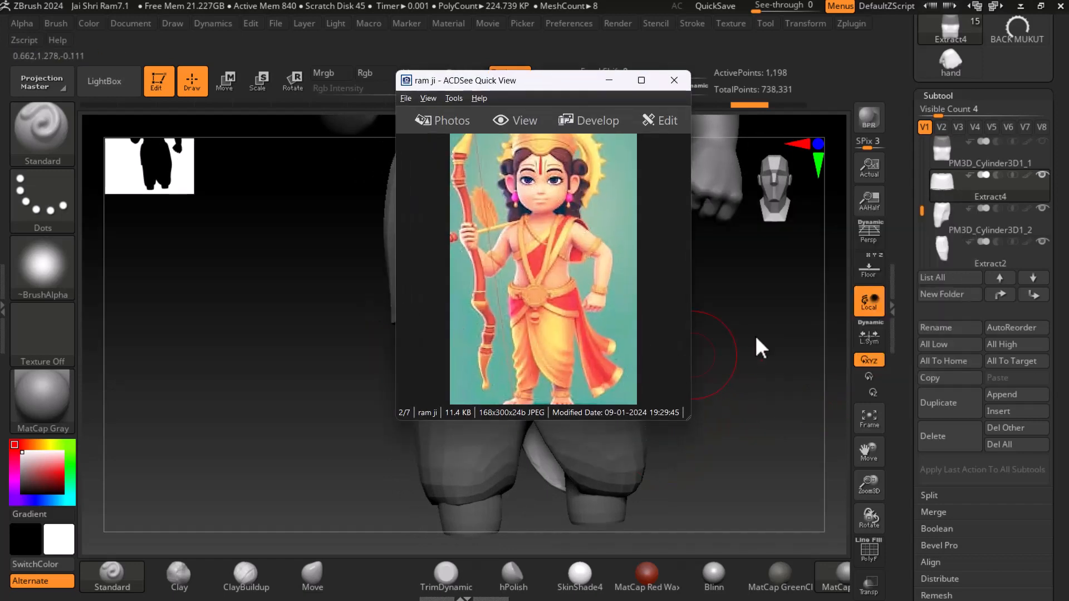
pyautogui.moveTo(537, 80); pyautogui.dragTo(207, 44)
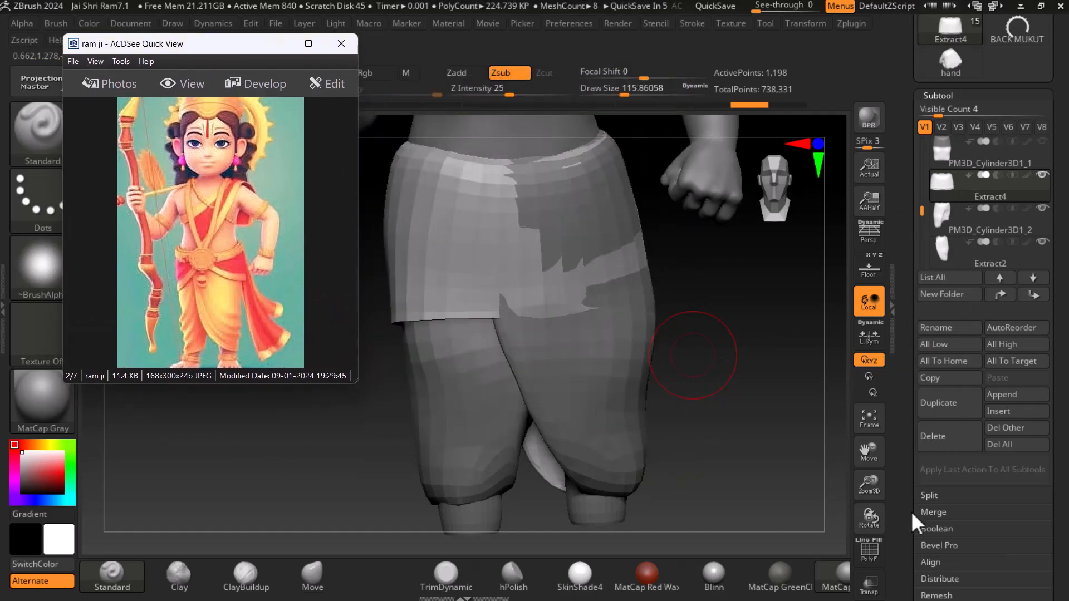
pyautogui.click(749, 416)
pyautogui.moveTo(749, 416); pyautogui.dragTo(821, 429)
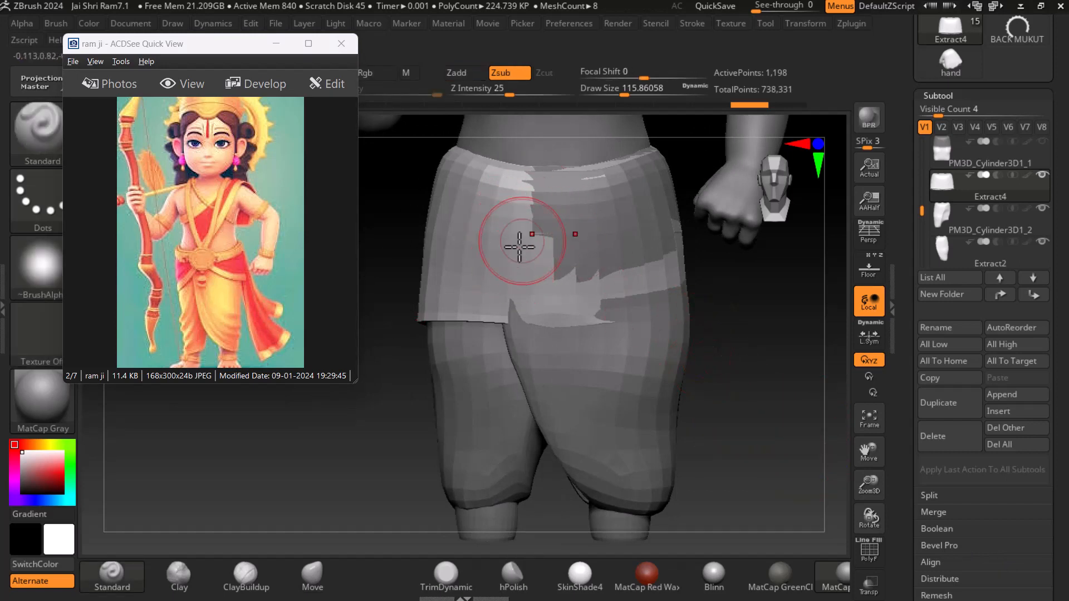
pyautogui.moveTo(554, 225); pyautogui.dragTo(646, 231)
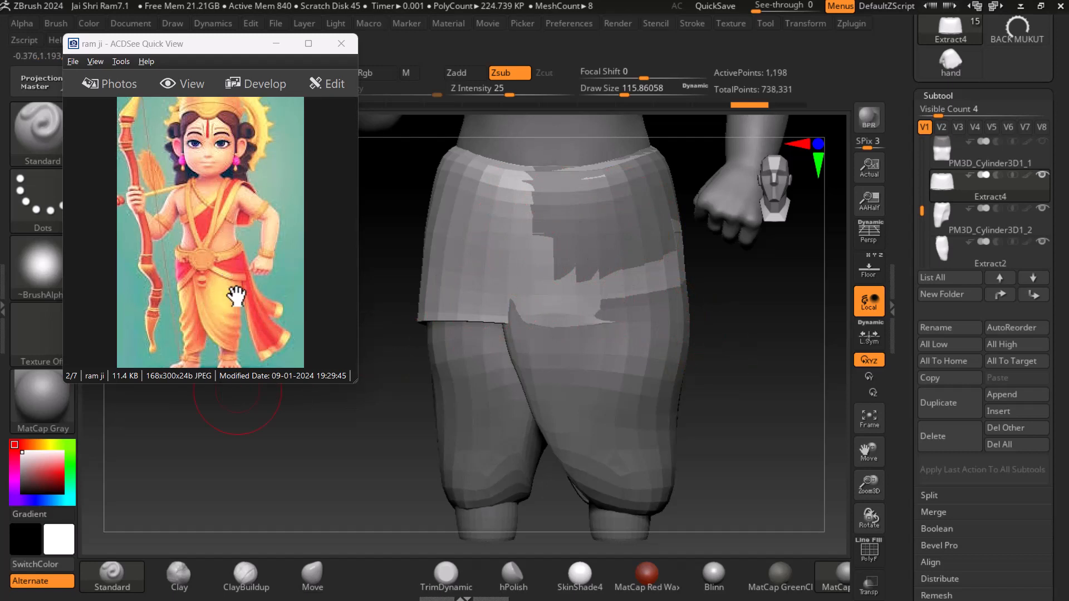
# Step: Select the overlapping leg wrap and smooth its upper part across the front and hip beneath the upper cloth
pyautogui.keyDown('alt'); pyautogui.click(623, 377); pyautogui.keyUp('alt')
pyautogui.moveTo(724, 368); pyautogui.dragTo(682, 251)
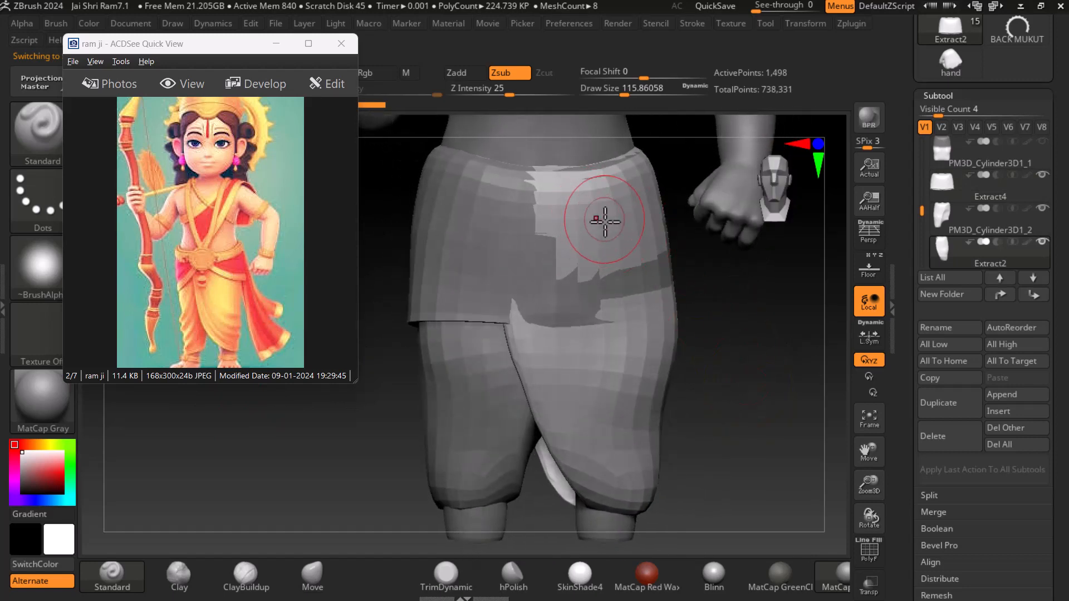
pyautogui.moveTo(521, 182)
pyautogui.keyDown('shift'); pyautogui.mouseDown()
pyautogui.moveTo(626, 197)
pyautogui.moveTo(584, 253)
pyautogui.moveTo(655, 262)
pyautogui.mouseUp(); pyautogui.keyUp('shift')
pyautogui.moveTo(758, 319); pyautogui.dragTo(691, 326)
pyautogui.moveTo(596, 295)
pyautogui.keyDown('shift'); pyautogui.mouseDown()
pyautogui.moveTo(626, 279)
pyautogui.moveTo(682, 283)
pyautogui.mouseUp(); pyautogui.keyUp('shift')
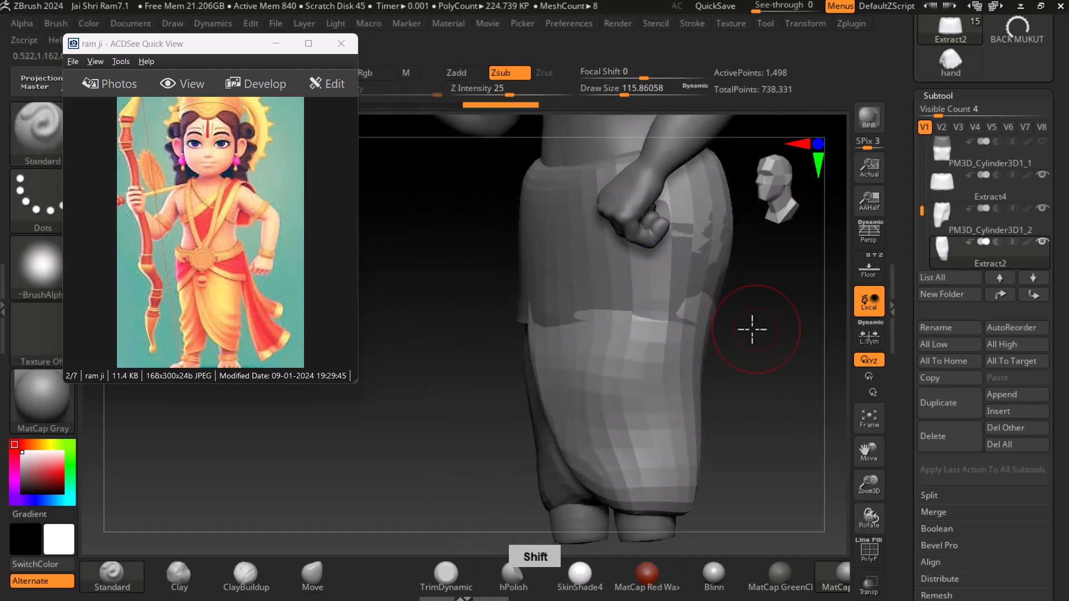
# Step: Smooth the leg wrap's upper part around the side and back where it pokes through the upper cloth
pyautogui.moveTo(752, 329); pyautogui.dragTo(677, 327)
pyautogui.moveTo(577, 188)
pyautogui.keyDown('shift'); pyautogui.mouseDown()
pyautogui.moveTo(606, 162)
pyautogui.moveTo(685, 172)
pyautogui.moveTo(584, 199)
pyautogui.moveTo(685, 253)
pyautogui.moveTo(567, 289)
pyautogui.moveTo(660, 310)
pyautogui.mouseUp(); pyautogui.keyUp('shift')
pyautogui.moveTo(764, 323); pyautogui.dragTo(759, 315)
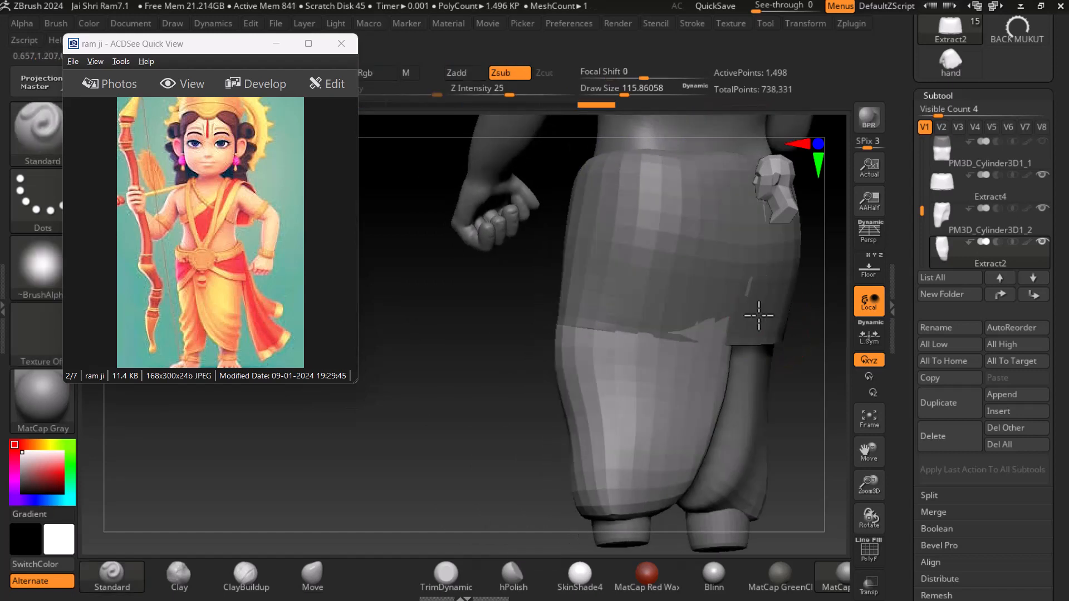
pyautogui.moveTo(689, 323)
pyautogui.keyDown('shift'); pyautogui.mouseDown()
pyautogui.moveTo(704, 327)
pyautogui.moveTo(593, 316)
pyautogui.mouseUp(); pyautogui.keyUp('shift')
pyautogui.moveTo(506, 334); pyautogui.dragTo(567, 340)
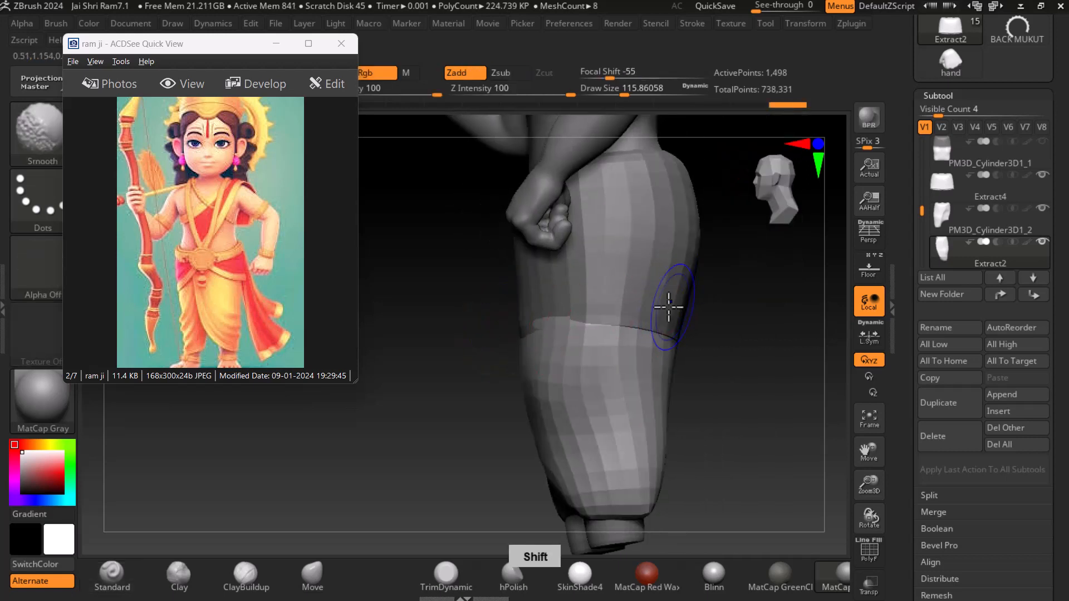
pyautogui.moveTo(475, 322); pyautogui.dragTo(530, 318)
pyautogui.press('shift')
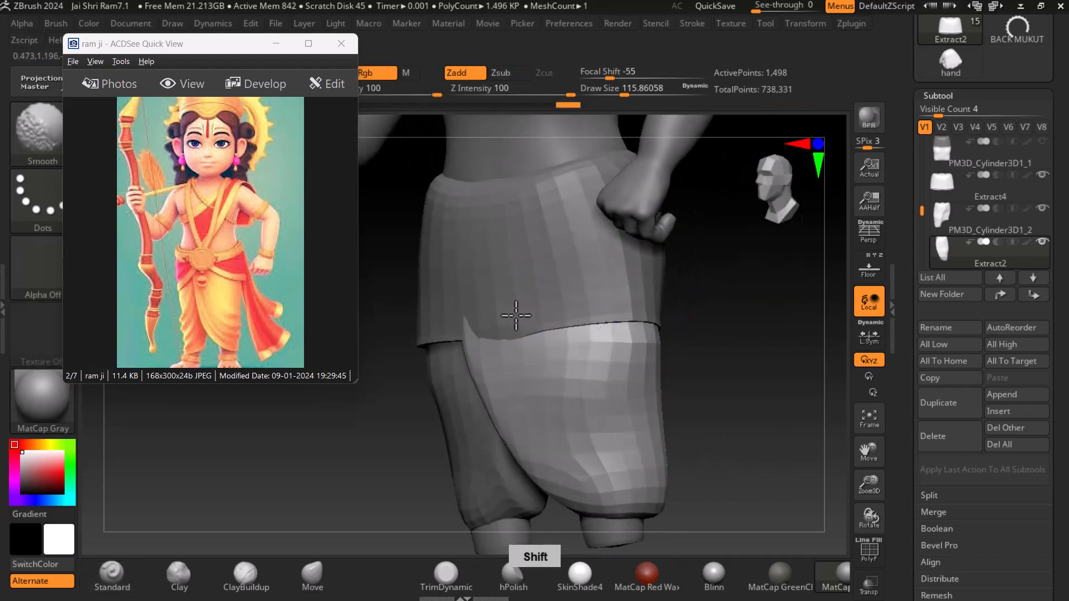
pyautogui.moveTo(765, 352)
pyautogui.mouseDown()
pyautogui.moveTo(804, 355)
pyautogui.moveTo(712, 324)
pyautogui.moveTo(740, 323)
pyautogui.moveTo(764, 353)
pyautogui.moveTo(685, 323)
pyautogui.moveTo(732, 310)
pyautogui.moveTo(690, 289)
pyautogui.moveTo(733, 313)
pyautogui.moveTo(728, 327)
pyautogui.moveTo(738, 329)
pyautogui.moveTo(728, 313)
pyautogui.mouseUp()
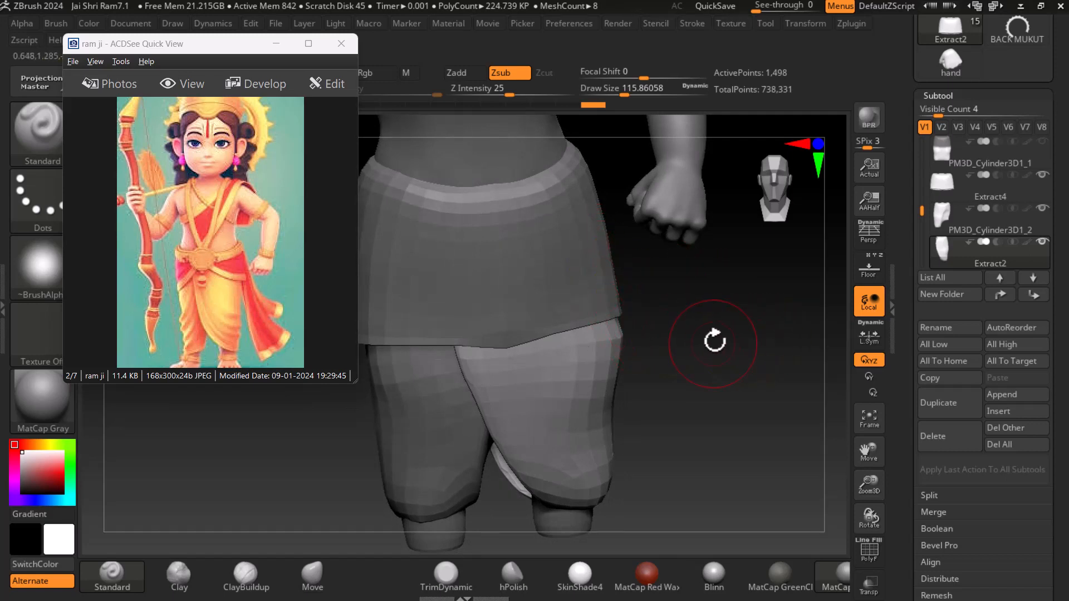
pyautogui.moveTo(728, 328); pyautogui.dragTo(781, 347)
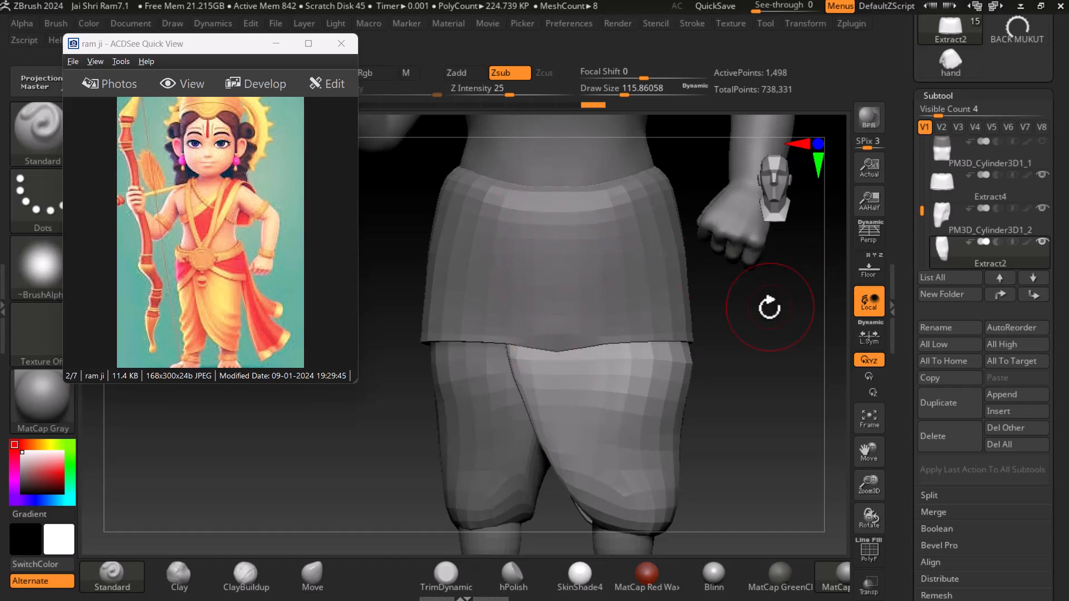
# Step: Select the upper cloth piece and show it alone
pyautogui.keyDown('alt'); pyautogui.click(644, 266); pyautogui.keyUp('alt')
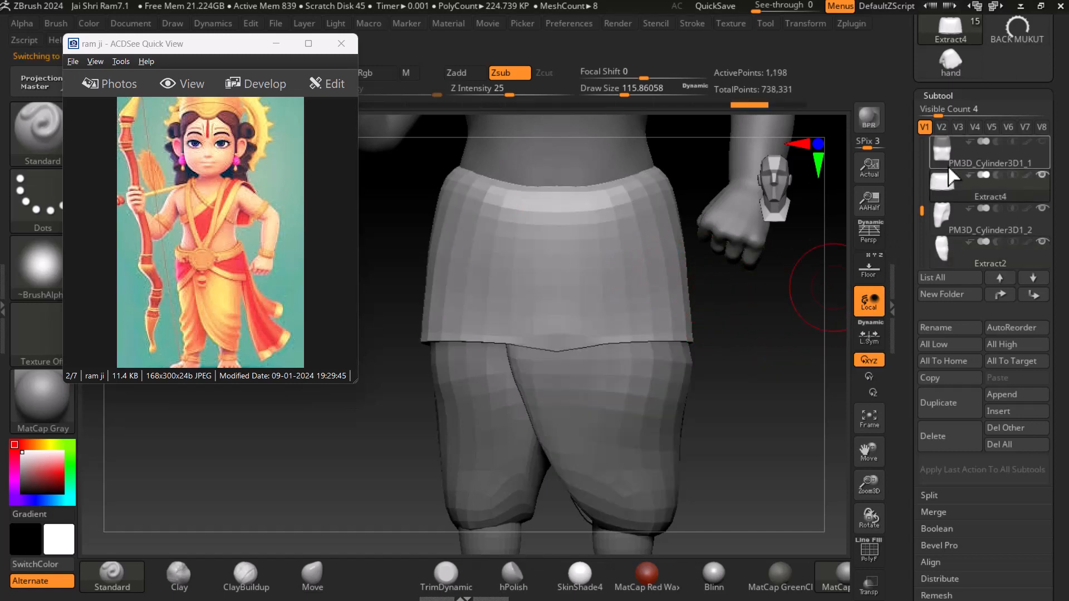
pyautogui.moveTo(947, 190)
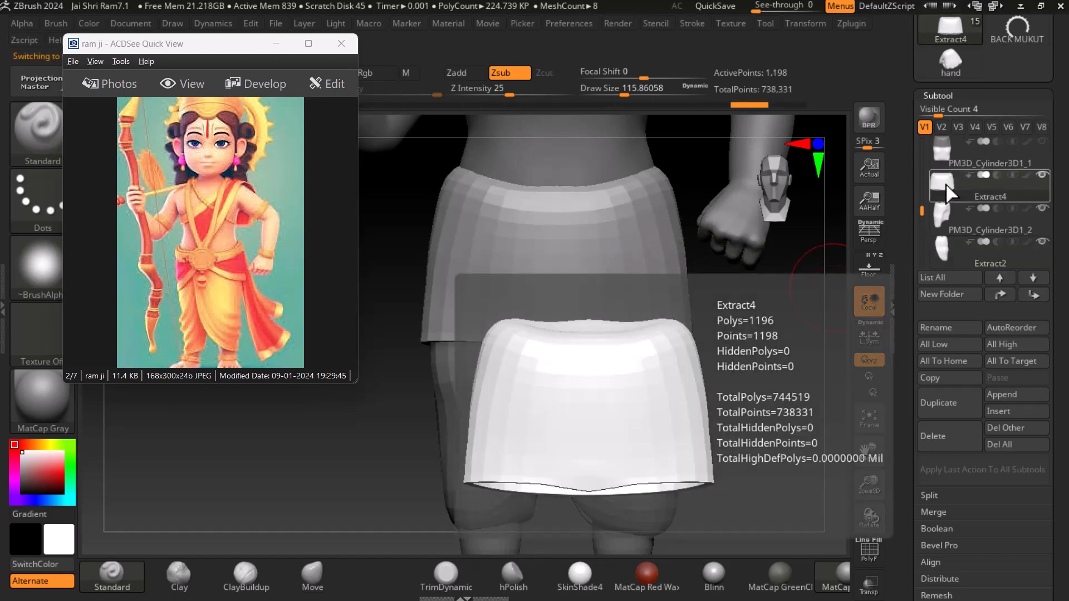
pyautogui.keyDown('shift'); pyautogui.click(946, 189); pyautogui.keyUp('shift')
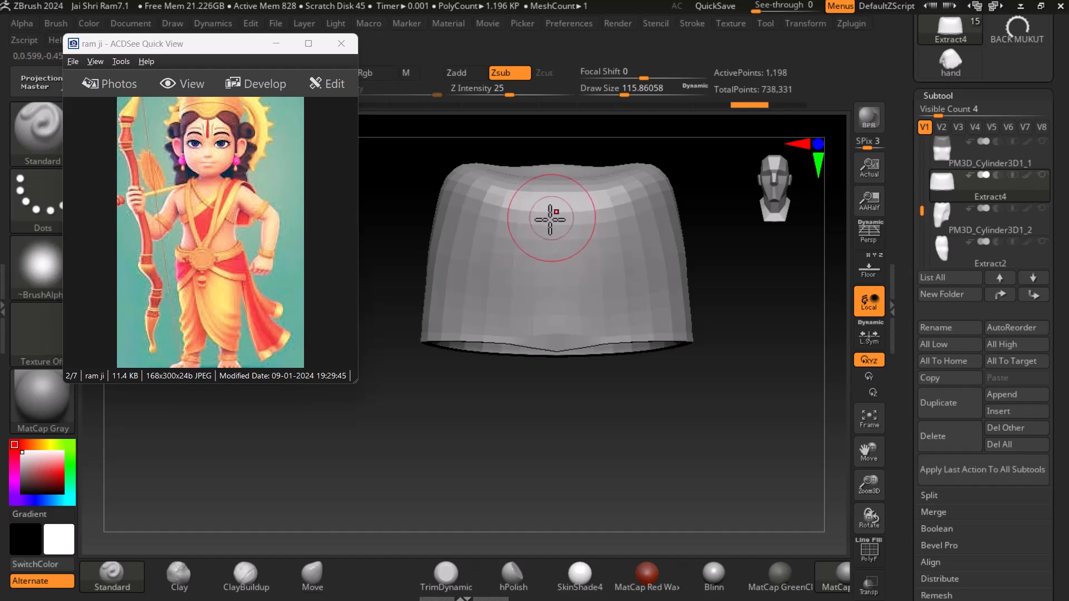
# Step: Paint a mask over the character's right side of the cloth's front, with its edge running diagonally to the hem
pyautogui.press('ctrl')
pyautogui.moveTo(546, 210)
pyautogui.keyDown('ctrl'); pyautogui.mouseDown()
pyautogui.moveTo(497, 282)
pyautogui.moveTo(486, 239)
pyautogui.moveTo(454, 232)
pyautogui.moveTo(429, 303)
pyautogui.mouseUp(); pyautogui.keyUp('ctrl')
pyautogui.moveTo(493, 250)
pyautogui.mouseDown()
pyautogui.moveTo(526, 220)
pyautogui.moveTo(519, 240)
pyautogui.mouseUp()
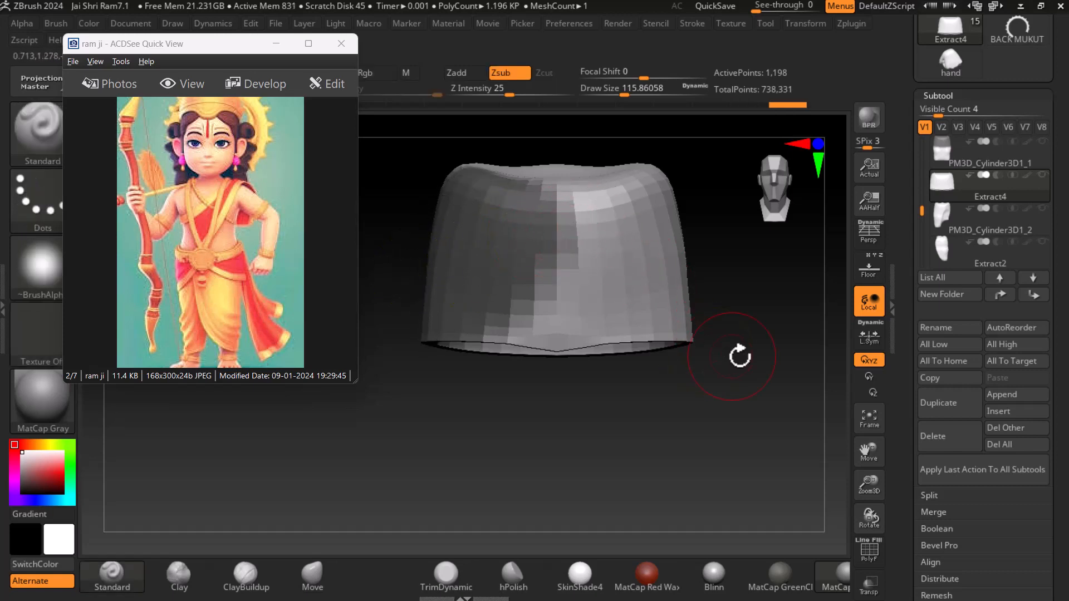
pyautogui.moveTo(740, 353)
pyautogui.mouseDown()
pyautogui.moveTo(759, 289)
pyautogui.moveTo(745, 255)
pyautogui.moveTo(761, 301)
pyautogui.moveTo(757, 405)
pyautogui.moveTo(749, 362)
pyautogui.moveTo(764, 401)
pyautogui.moveTo(754, 410)
pyautogui.mouseUp()
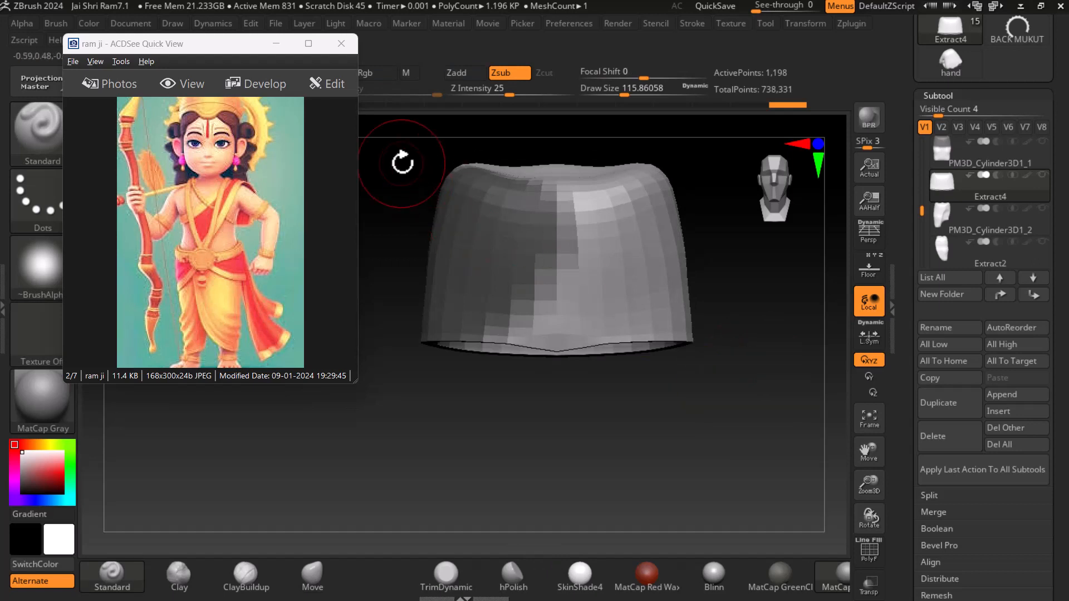
# Step: Extend the mask over the character's entire right half of the cloth with a rectangular mask
pyautogui.press('ctrl')
pyautogui.moveTo(399, 148)
pyautogui.keyDown('ctrl'); pyautogui.mouseDown()
pyautogui.moveTo(495, 401)
pyautogui.moveTo(562, 462)
pyautogui.mouseUp(); pyautogui.keyUp('ctrl')
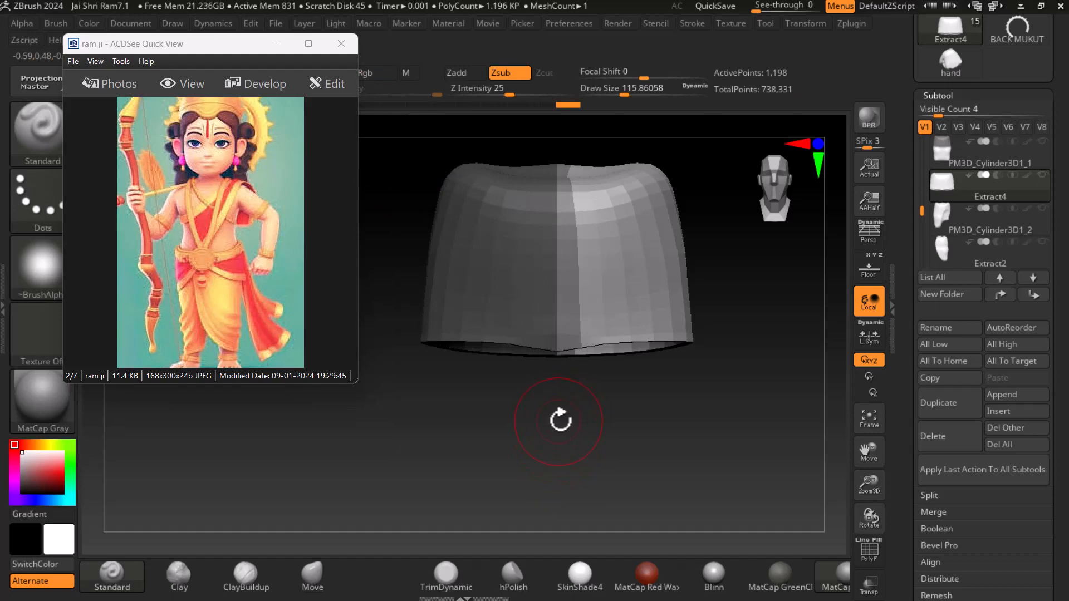
pyautogui.moveTo(569, 429)
pyautogui.mouseDown()
pyautogui.moveTo(596, 422)
pyautogui.moveTo(604, 430)
pyautogui.moveTo(582, 437)
pyautogui.moveTo(600, 448)
pyautogui.moveTo(570, 409)
pyautogui.mouseUp()
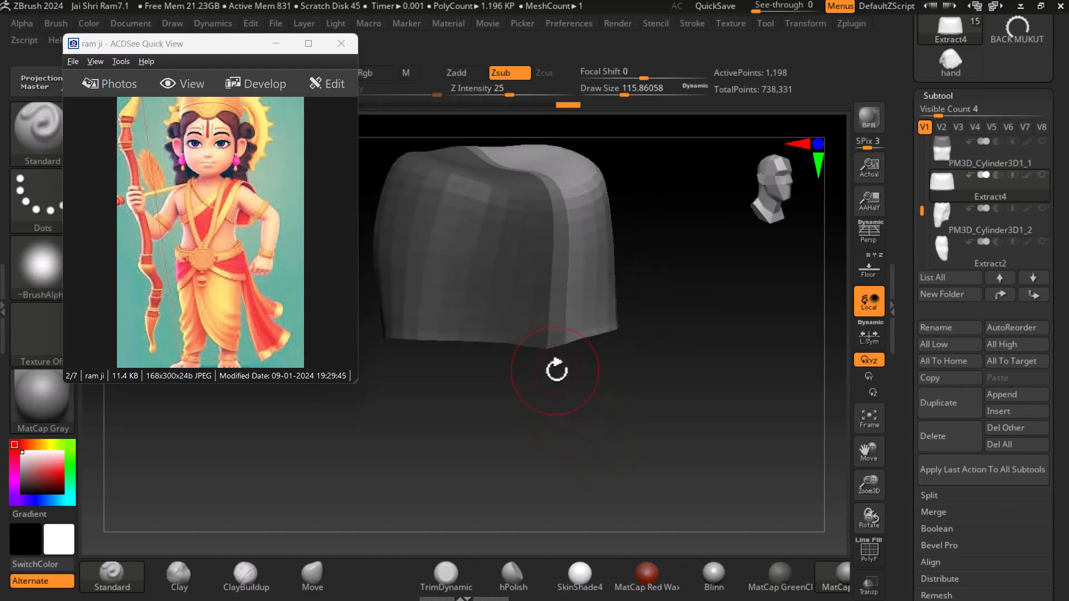
# Step: Unmask the lower front beside the hem's point so the mask edge slants from the waist to the hem
pyautogui.hotkey('alt', 'shift')
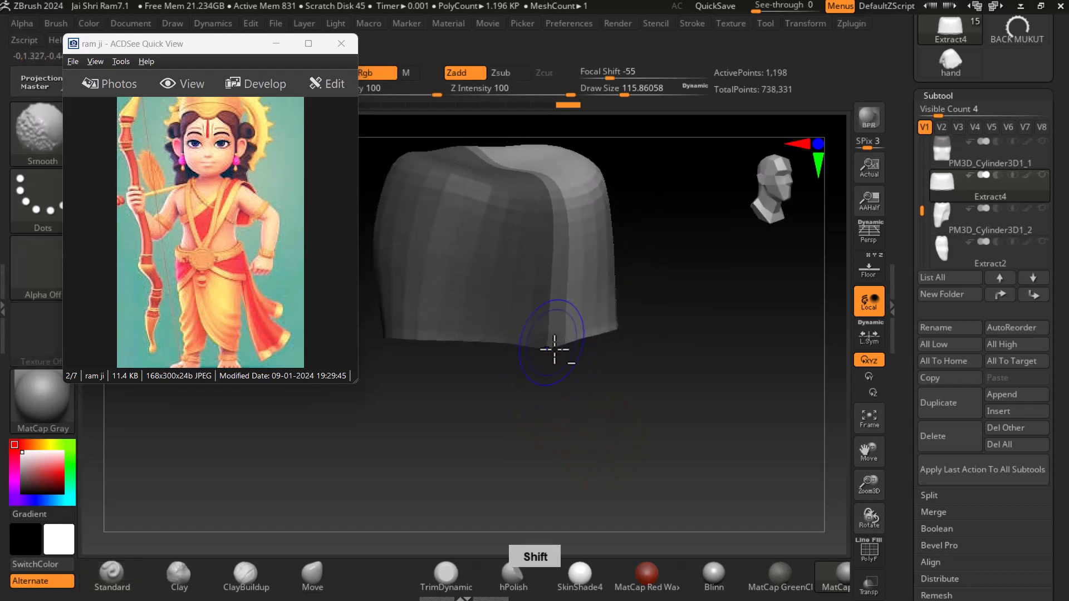
pyautogui.press('ctrl')
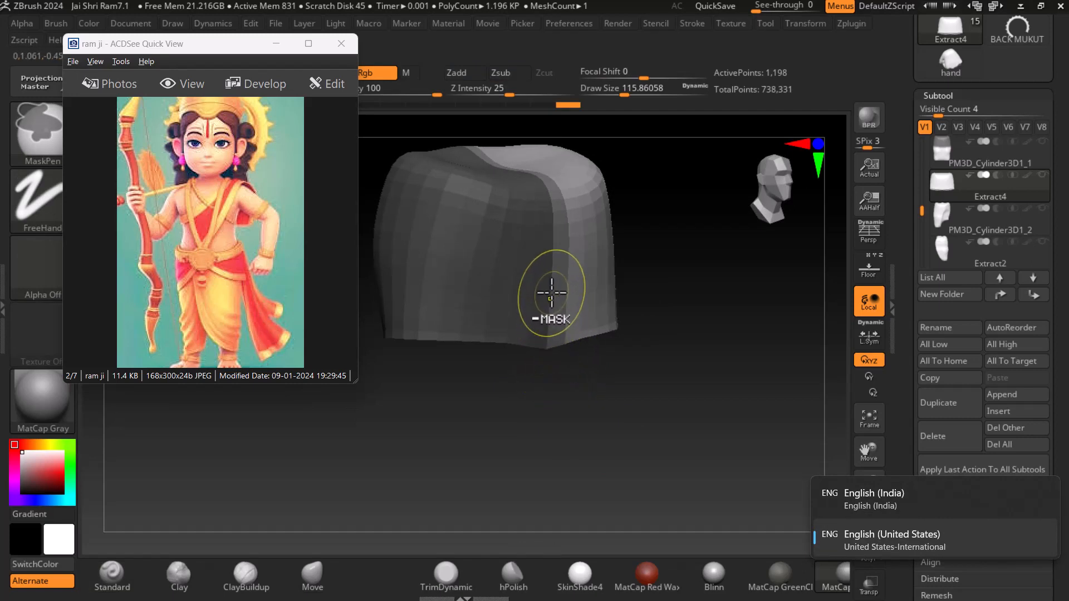
pyautogui.press('alt')
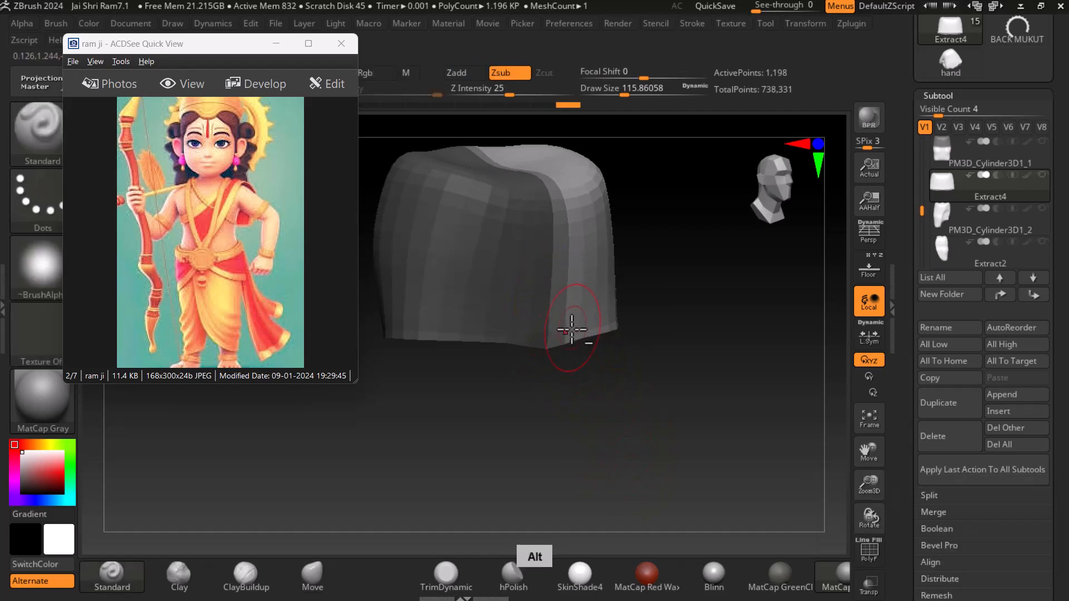
pyautogui.press('ctrl')
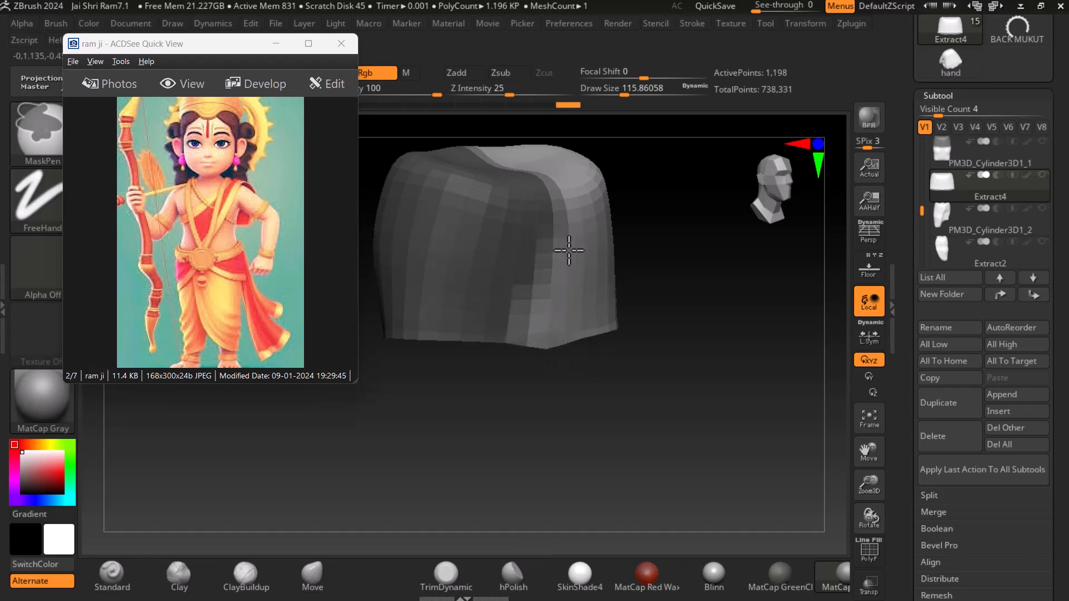
pyautogui.moveTo(515, 369)
pyautogui.mouseDown()
pyautogui.moveTo(625, 423)
pyautogui.moveTo(707, 272)
pyautogui.moveTo(726, 279)
pyautogui.moveTo(640, 399)
pyautogui.moveTo(636, 430)
pyautogui.mouseUp()
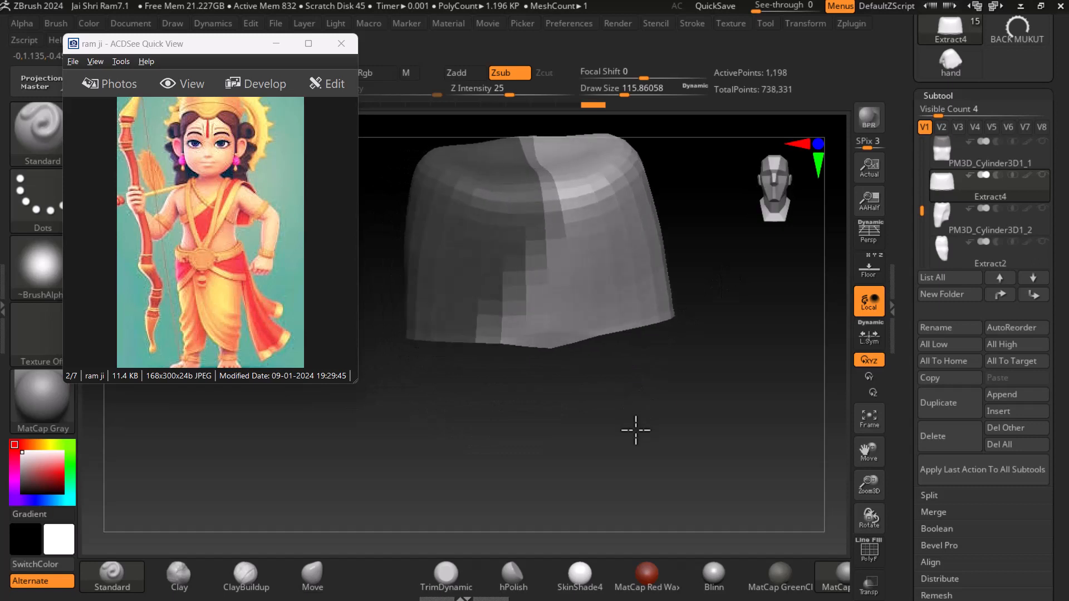
pyautogui.moveTo(597, 474); pyautogui.dragTo(579, 449)
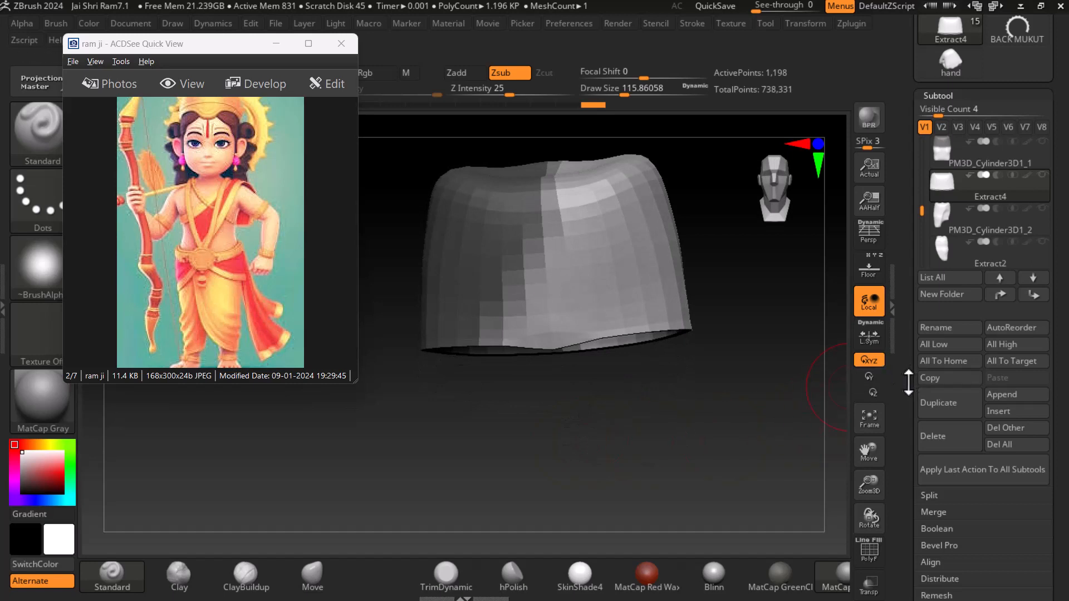
# Step: Open the geometry settings of the upper cloth piece
pyautogui.moveTo(909, 381); pyautogui.dragTo(896, 327)
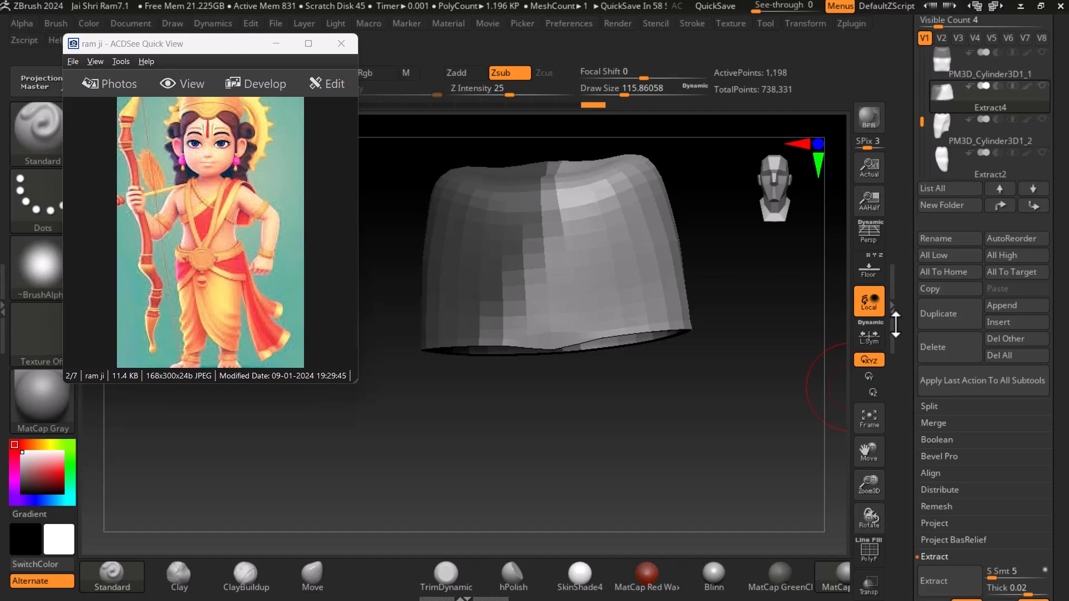
pyautogui.moveTo(895, 324); pyautogui.dragTo(896, 323)
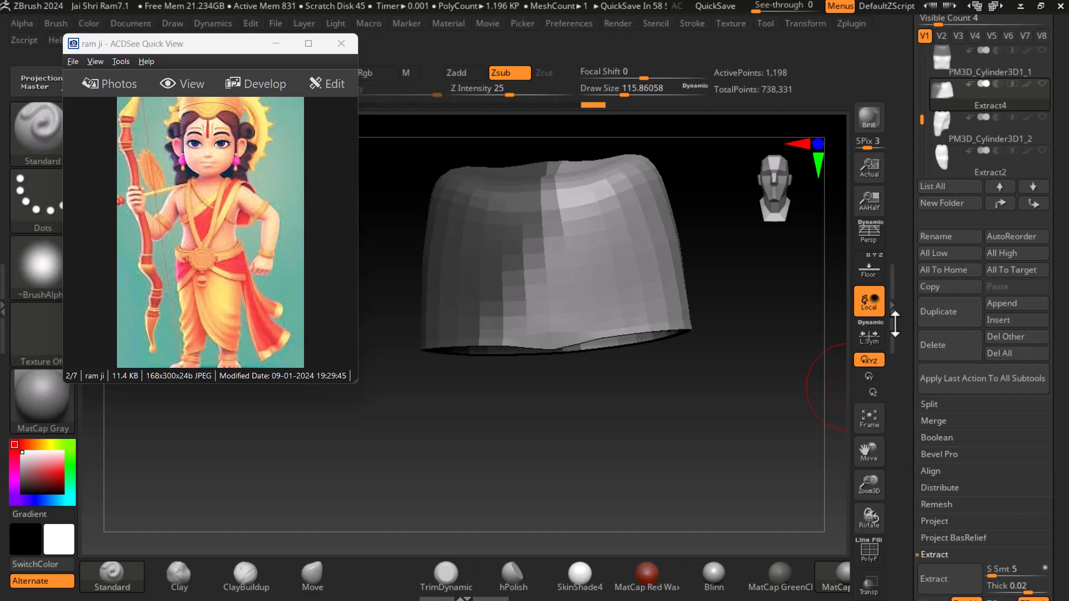
pyautogui.moveTo(896, 323); pyautogui.dragTo(885, 394)
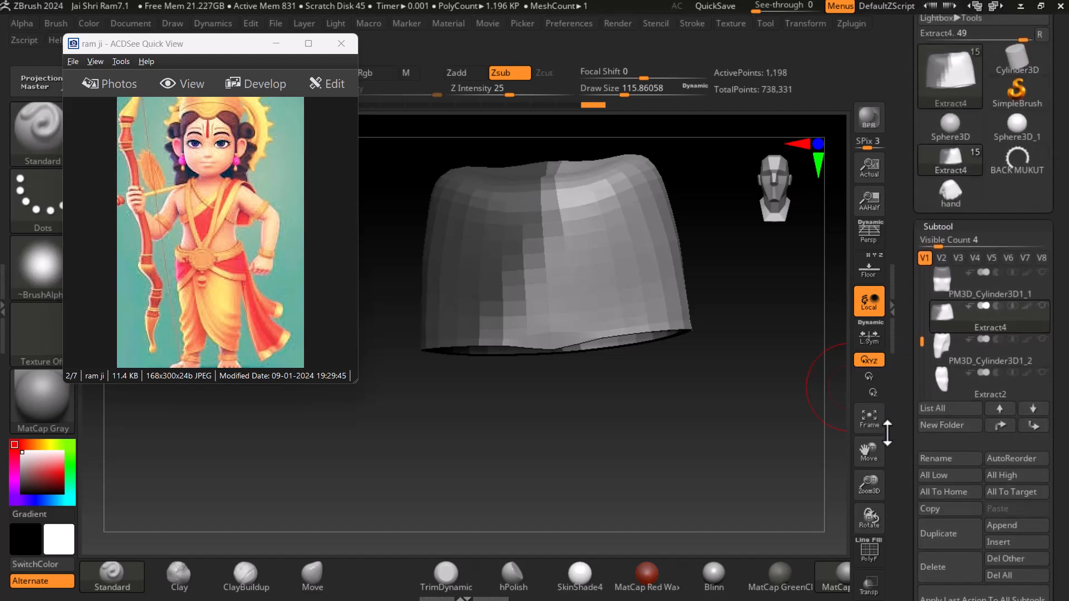
pyautogui.moveTo(903, 435); pyautogui.dragTo(914, 300)
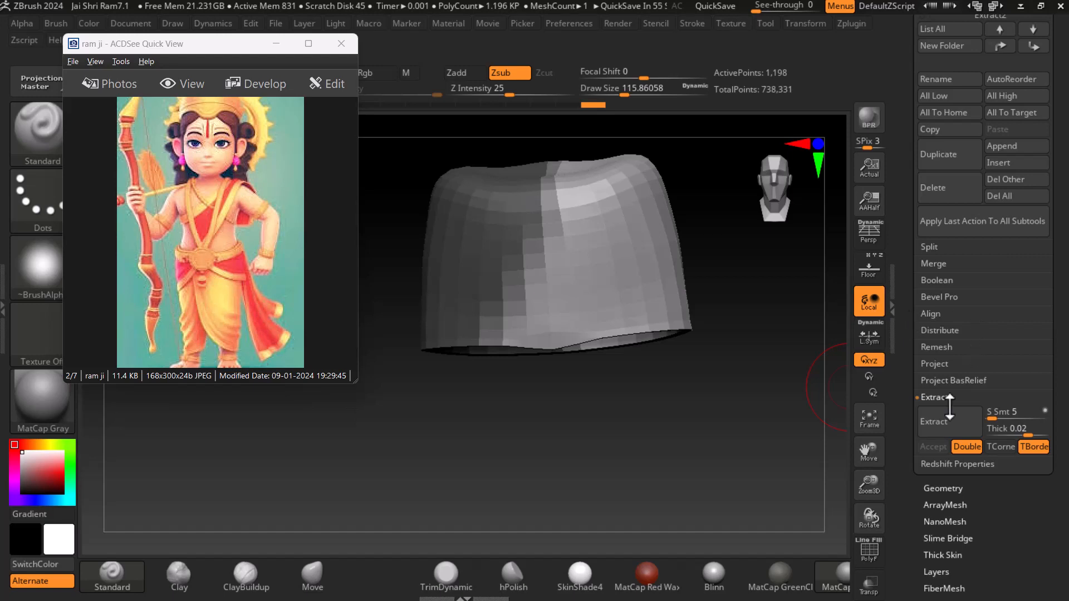
pyautogui.moveTo(906, 440); pyautogui.dragTo(939, 396)
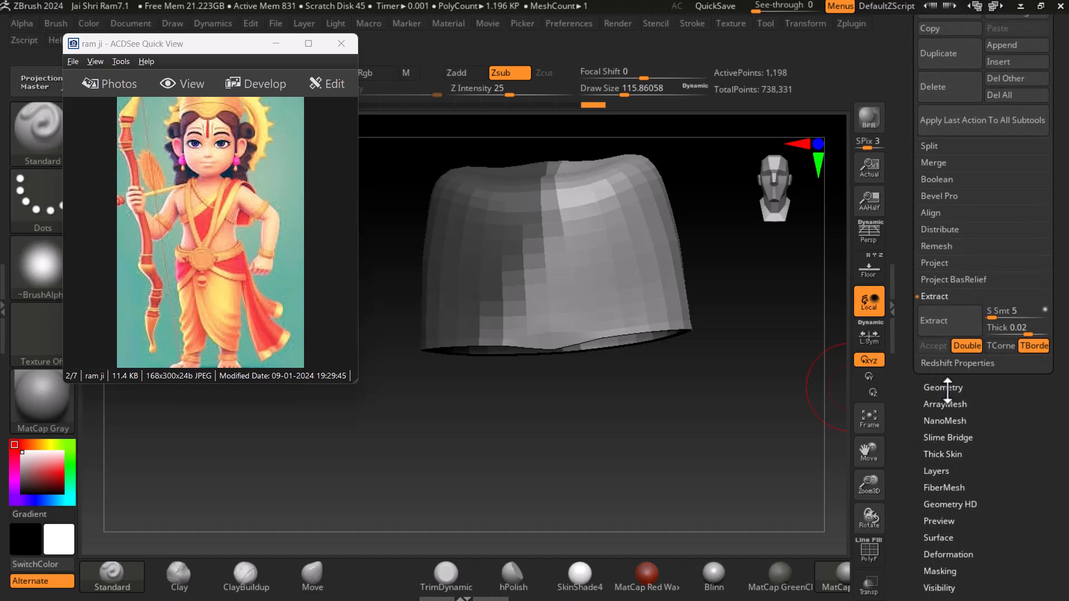
pyautogui.click(945, 389)
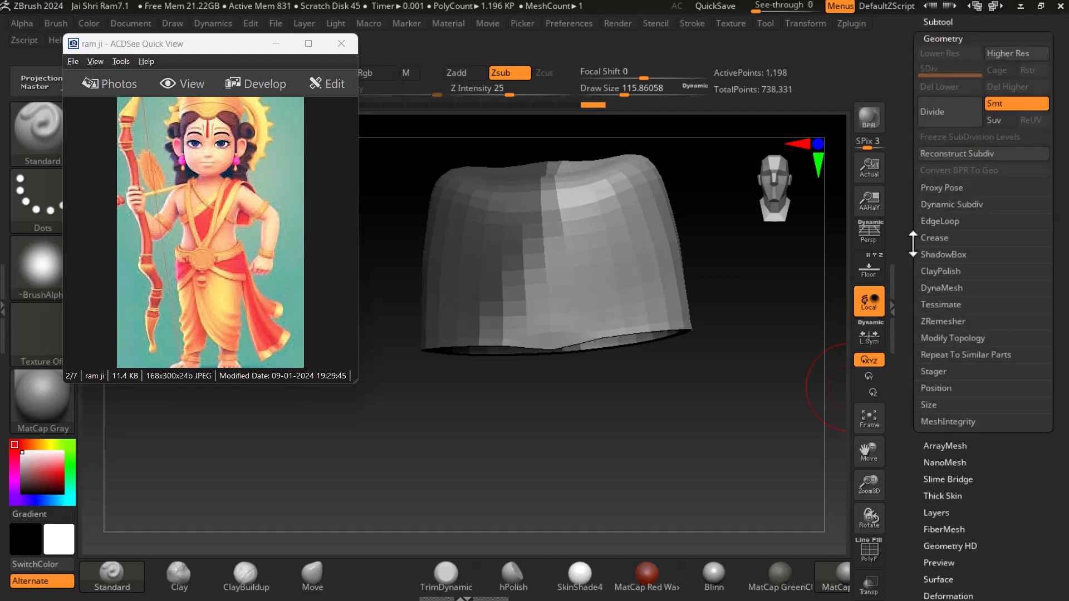
# Step: Inspect the cloth's outer surface and its inner surface separately, and show the whole piece again
pyautogui.hotkey('ctrl', 'shift')
pyautogui.keyDown('ctrl'); pyautogui.keyDown('shift'); pyautogui.click(482, 245); pyautogui.keyUp('shift'); pyautogui.keyUp('ctrl')
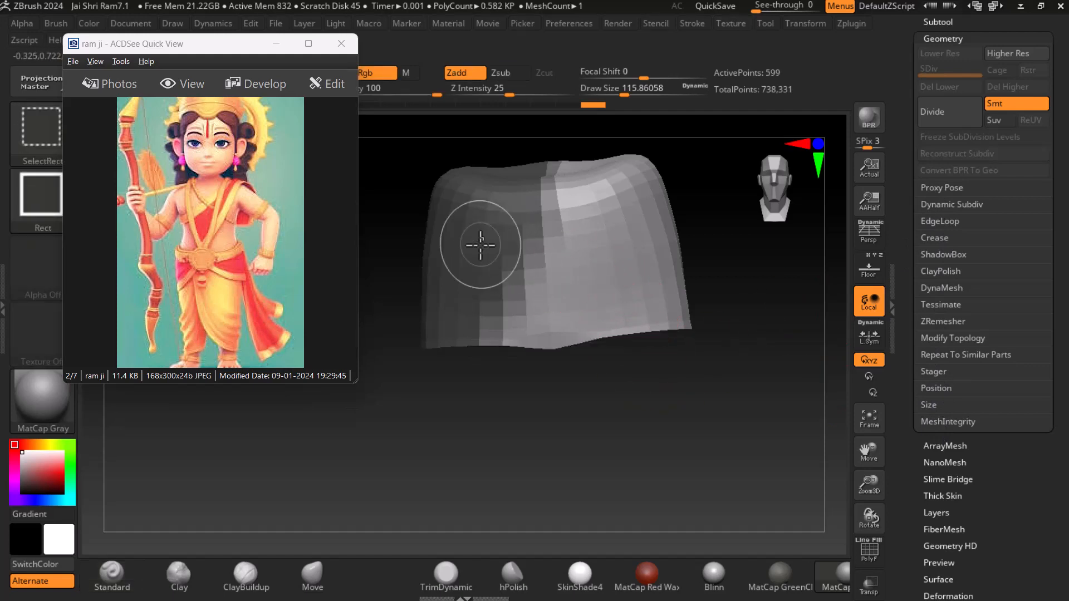
pyautogui.moveTo(725, 328)
pyautogui.mouseDown()
pyautogui.moveTo(744, 259)
pyautogui.moveTo(719, 294)
pyautogui.moveTo(716, 336)
pyautogui.mouseUp()
pyautogui.keyDown('ctrl'); pyautogui.keyDown('shift'); pyautogui.click(473, 246); pyautogui.keyUp('shift'); pyautogui.keyUp('ctrl')
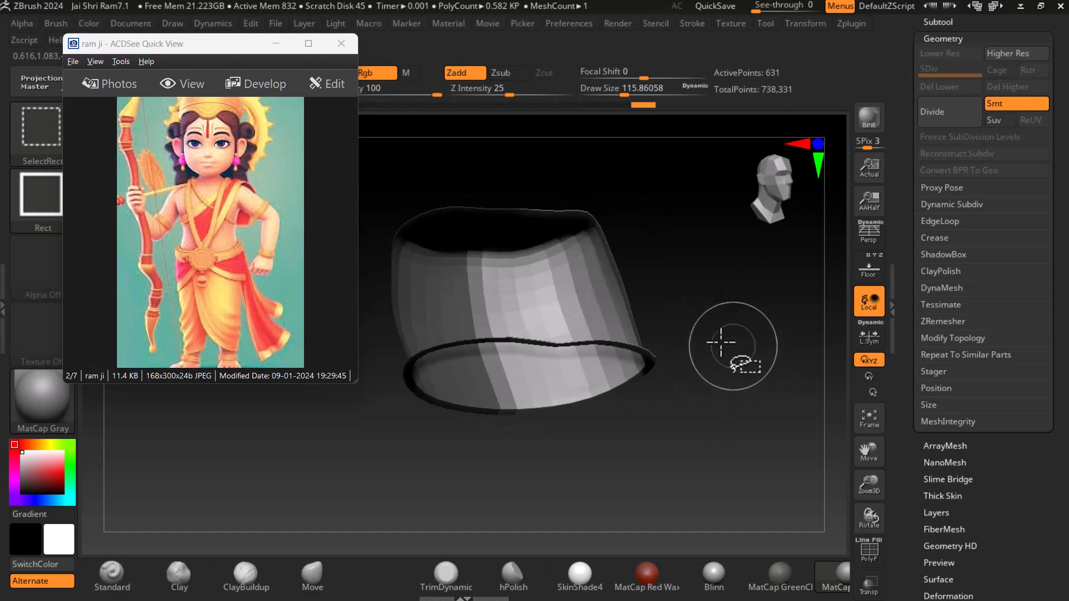
pyautogui.keyDown('ctrl'); pyautogui.keyDown('shift'); pyautogui.click(442, 259); pyautogui.keyUp('shift'); pyautogui.keyUp('ctrl')
pyautogui.keyDown('ctrl'); pyautogui.keyDown('shift'); pyautogui.click(735, 307); pyautogui.keyUp('shift'); pyautogui.keyUp('ctrl')
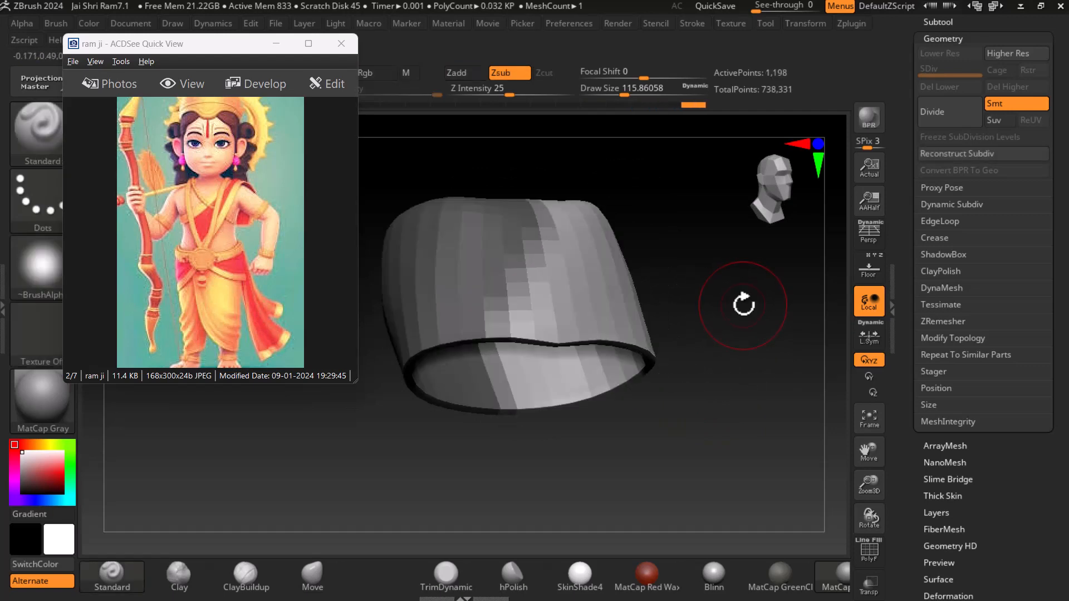
# Step: Turn on the PolyFrame display and check the outer polygroup and the remaining groups separately before restoring the full cloth
pyautogui.hotkey('shift', 'f')
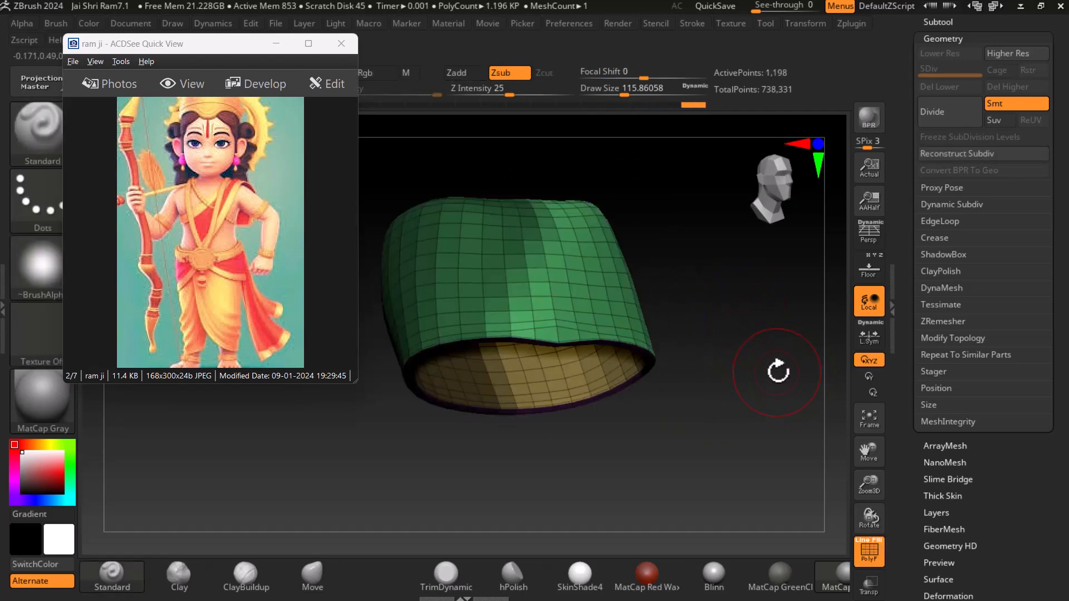
pyautogui.moveTo(766, 381); pyautogui.dragTo(787, 346)
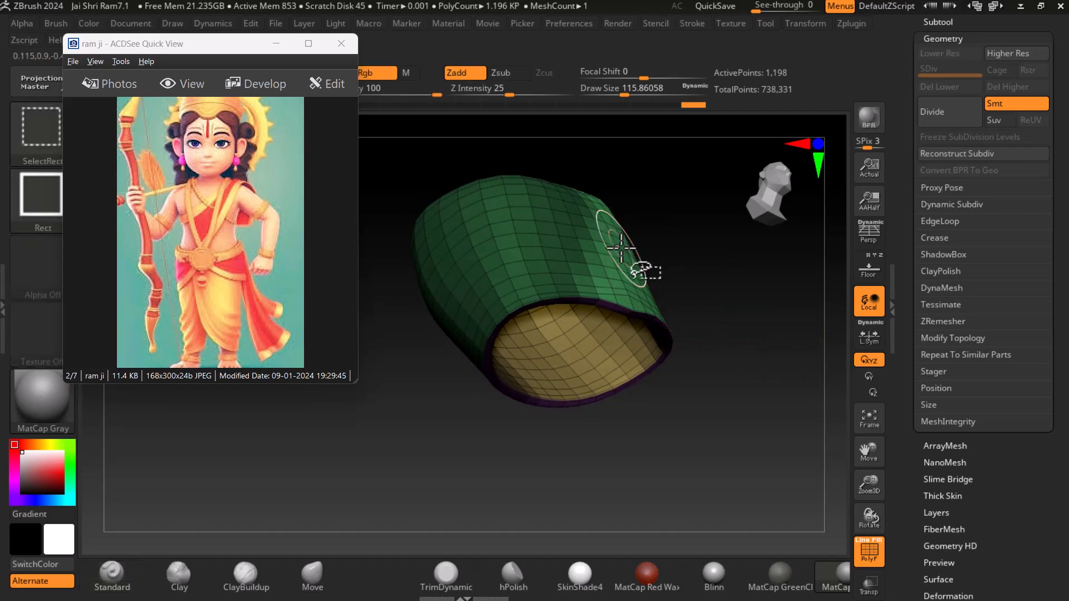
pyautogui.keyDown('ctrl'); pyautogui.keyDown('shift'); pyautogui.click(624, 249); pyautogui.keyUp('shift'); pyautogui.keyUp('ctrl')
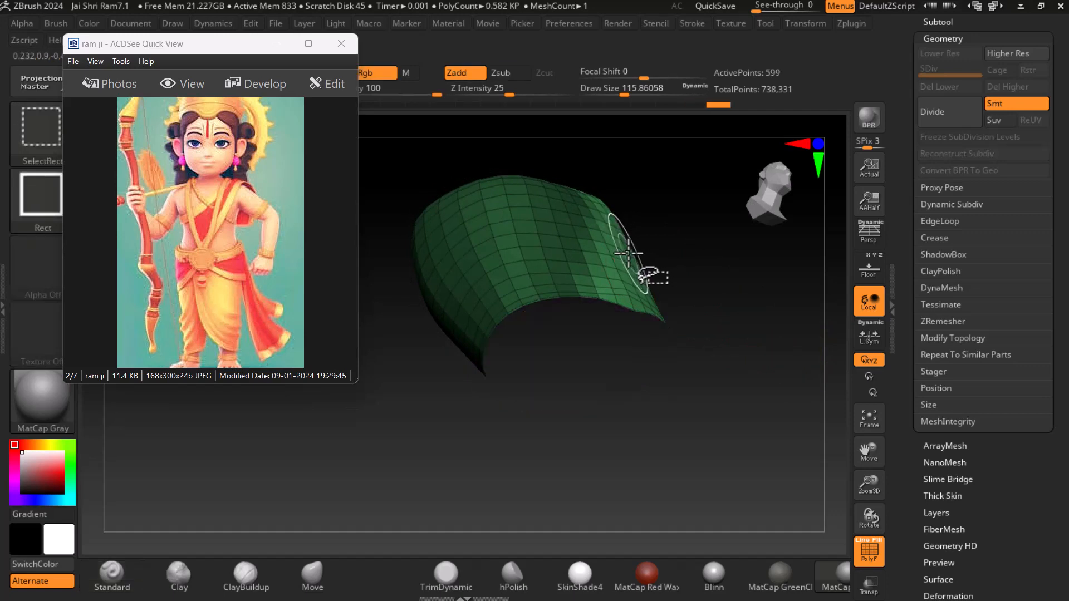
pyautogui.keyDown('ctrl'); pyautogui.keyDown('shift'); pyautogui.click(627, 250); pyautogui.keyUp('shift'); pyautogui.keyUp('ctrl')
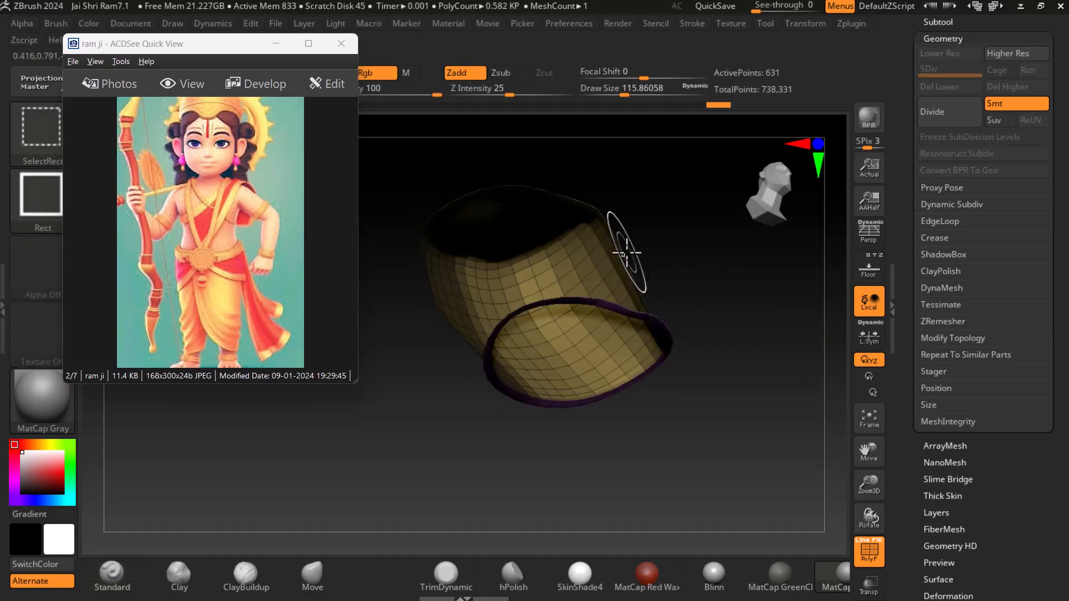
pyautogui.keyDown('ctrl'); pyautogui.keyDown('shift'); pyautogui.click(749, 312); pyautogui.keyUp('shift'); pyautogui.keyUp('ctrl')
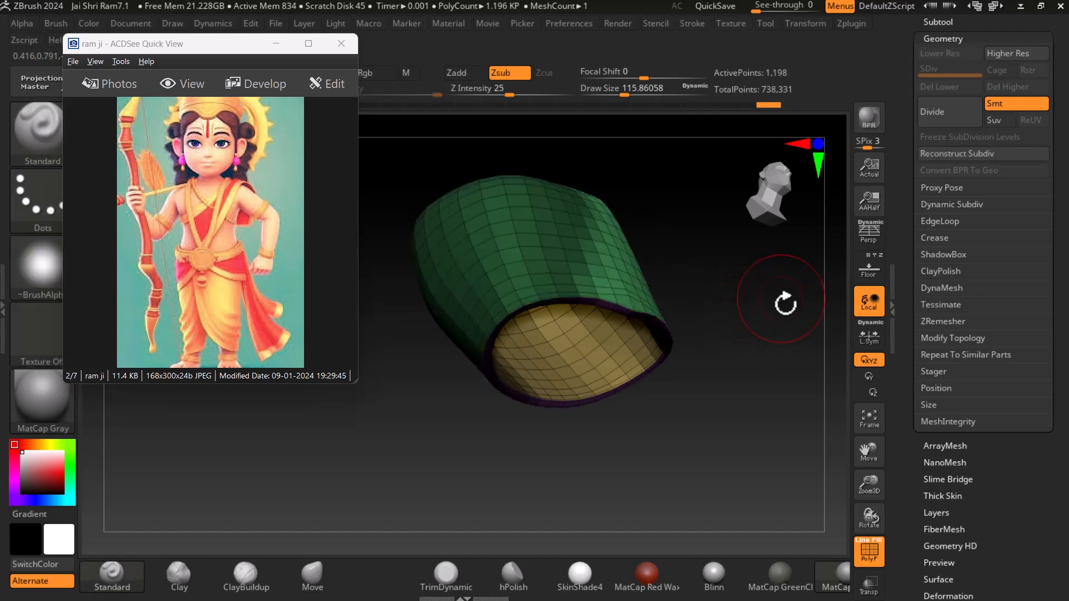
pyautogui.moveTo(805, 319); pyautogui.dragTo(802, 365)
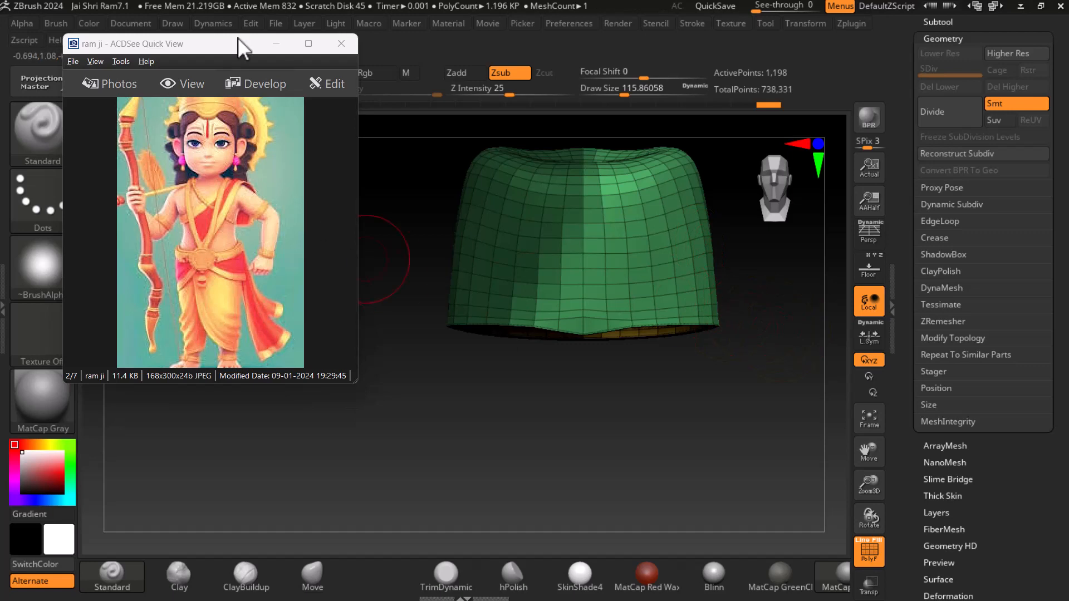
# Step: Clear the cloth's mask and, clear of the reference image, clip the character's left half flat to the centre line with ClipRect
pyautogui.click(282, 49)
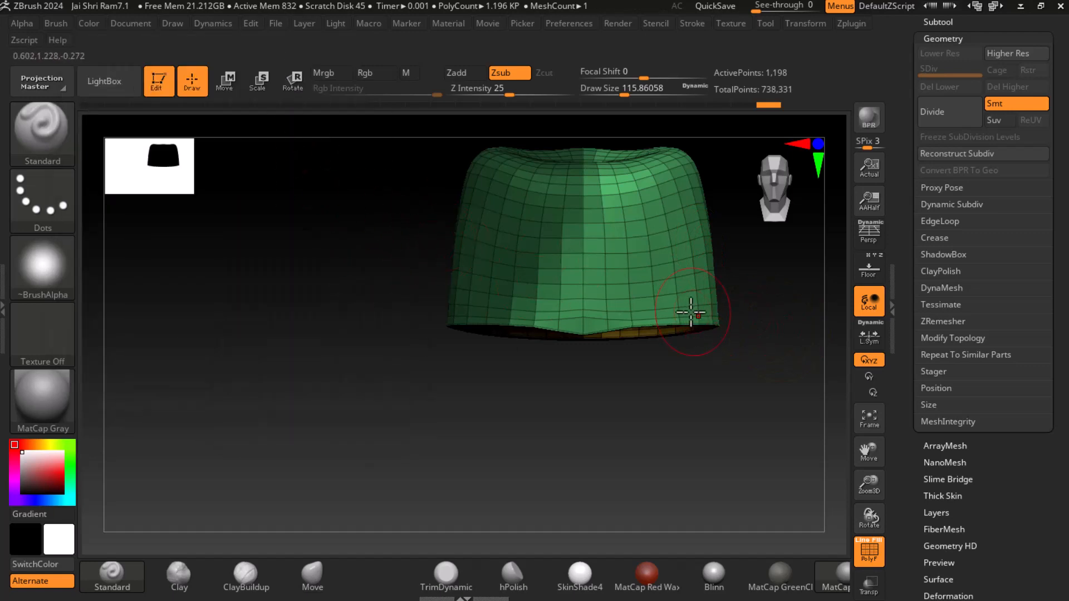
pyautogui.moveTo(753, 282)
pyautogui.keyDown('alt'); pyautogui.mouseDown()
pyautogui.moveTo(710, 321)
pyautogui.moveTo(737, 385)
pyautogui.mouseUp(); pyautogui.keyUp('alt')
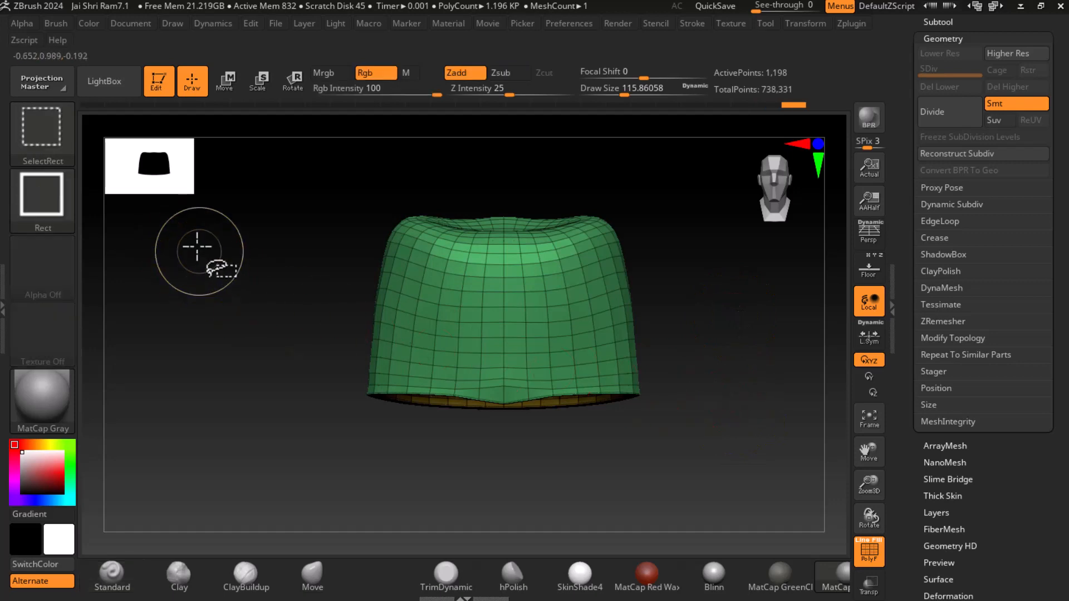
pyautogui.click(71, 132)
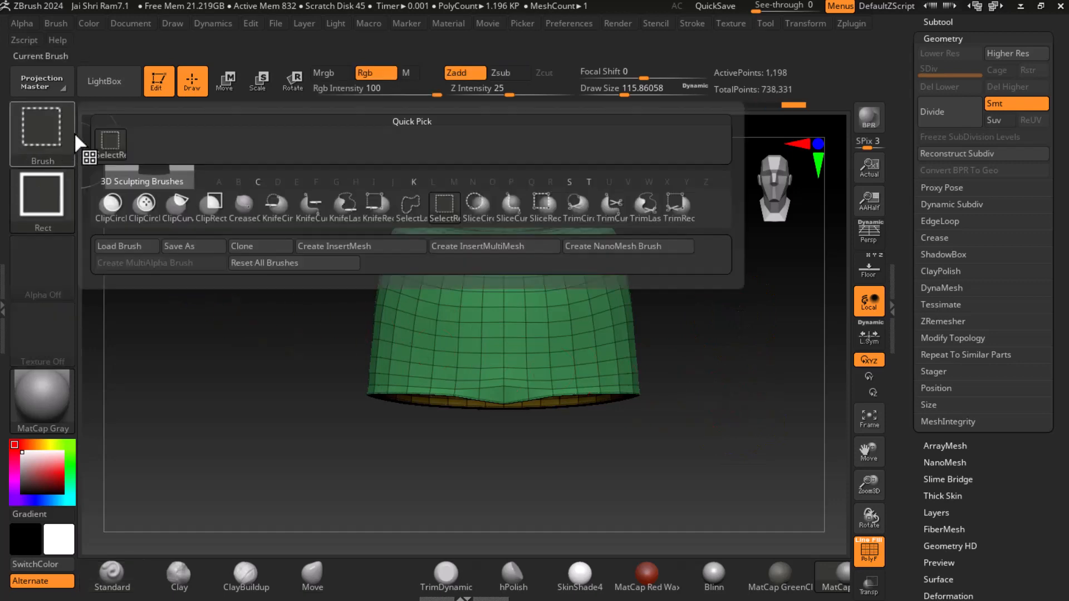
pyautogui.click(211, 207)
pyautogui.keyDown('ctrl'); pyautogui.keyDown('shift'); pyautogui.moveTo(328, 182); pyautogui.dragTo(507, 478); pyautogui.keyUp('shift'); pyautogui.keyUp('ctrl')
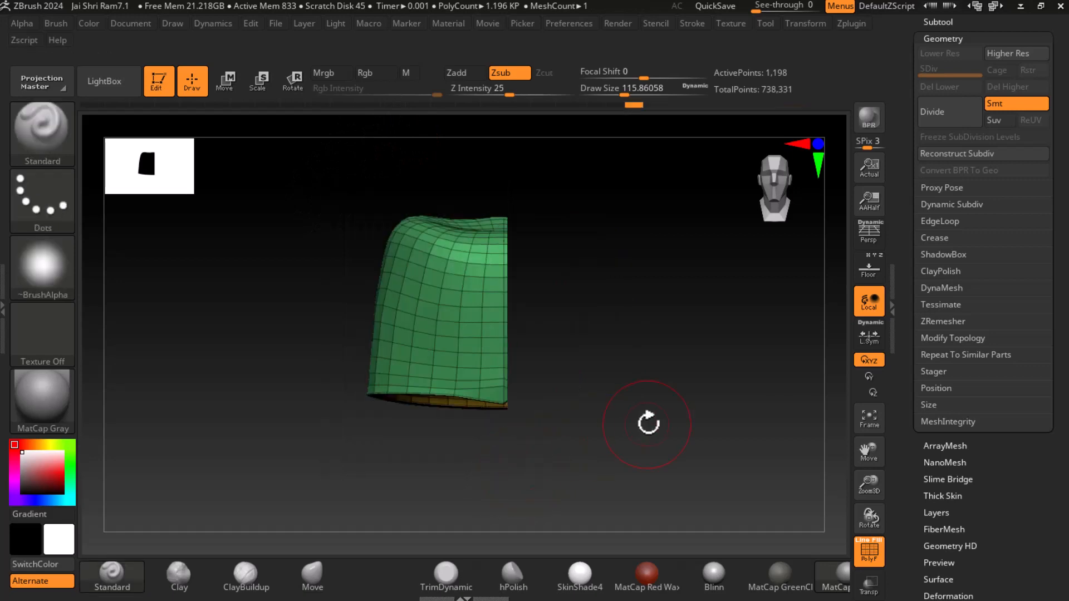
pyautogui.moveTo(648, 423); pyautogui.dragTo(620, 267)
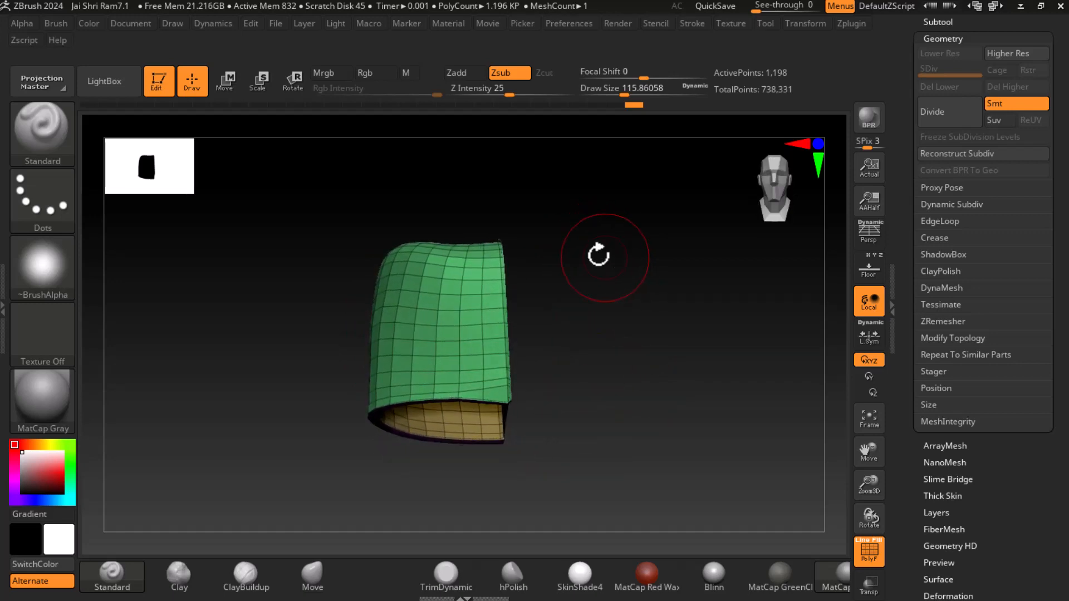
# Step: Switch the selection brush back to SelectRect and make Move the active sculpting brush
pyautogui.hotkey('ctrl', 'shift')
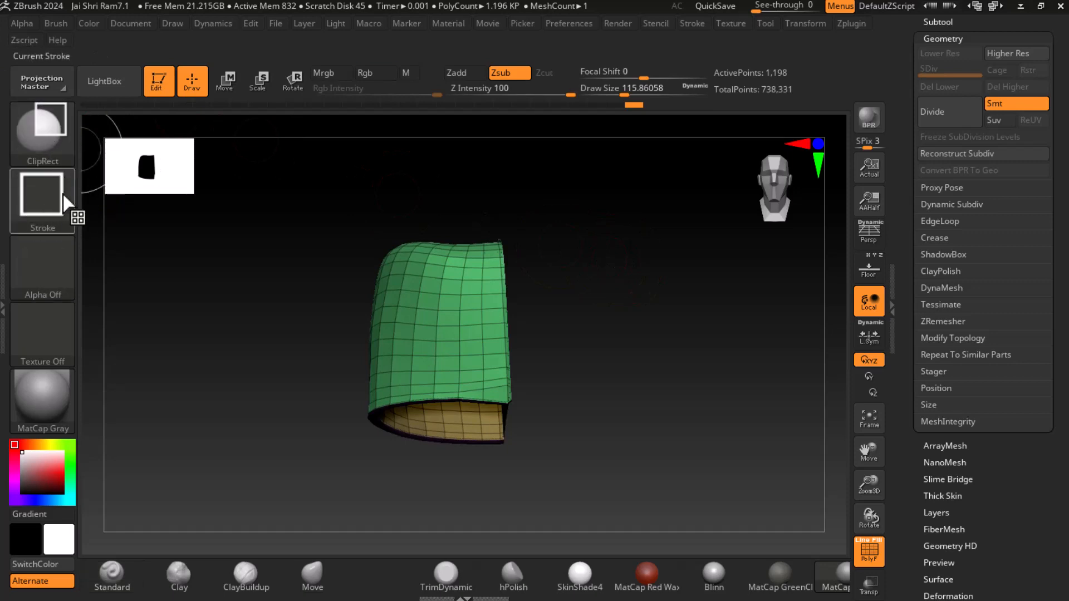
pyautogui.keyDown('ctrl'); pyautogui.keyDown('shift'); pyautogui.click(51, 135); pyautogui.keyUp('shift'); pyautogui.keyUp('ctrl')
pyautogui.keyDown('ctrl'); pyautogui.keyDown('shift'); pyautogui.click(142, 146); pyautogui.keyUp('shift'); pyautogui.keyUp('ctrl')
pyautogui.moveTo(630, 347)
pyautogui.mouseDown()
pyautogui.moveTo(658, 279)
pyautogui.moveTo(652, 298)
pyautogui.moveTo(666, 313)
pyautogui.moveTo(672, 300)
pyautogui.moveTo(613, 324)
pyautogui.moveTo(663, 327)
pyautogui.moveTo(586, 375)
pyautogui.mouseUp()
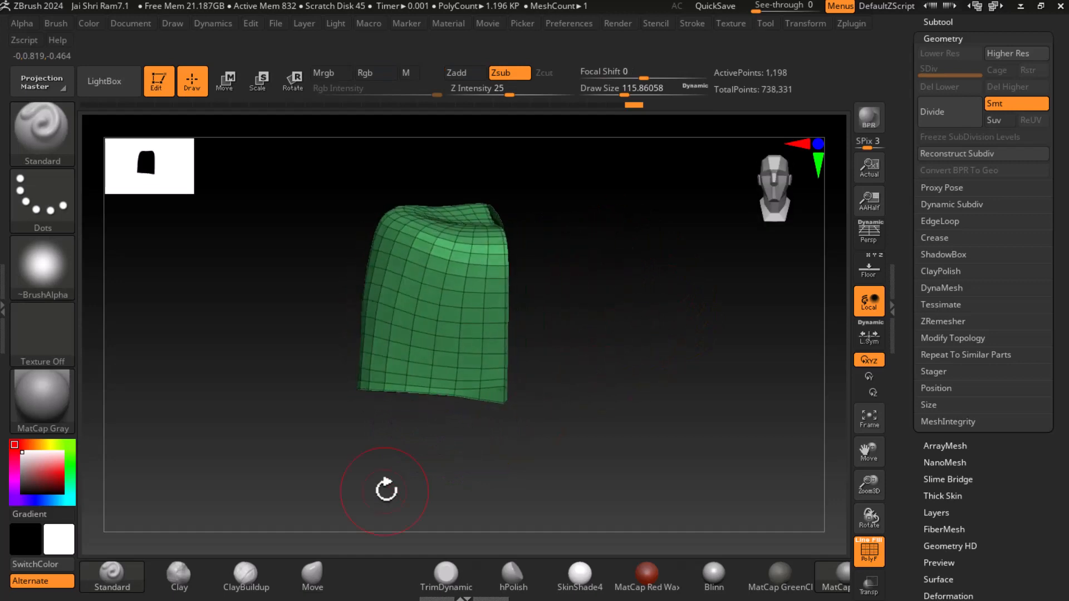
pyautogui.click(314, 573)
pyautogui.moveTo(656, 425)
pyautogui.mouseDown()
pyautogui.moveTo(601, 442)
pyautogui.moveTo(700, 423)
pyautogui.moveTo(640, 403)
pyautogui.moveTo(671, 382)
pyautogui.mouseUp()
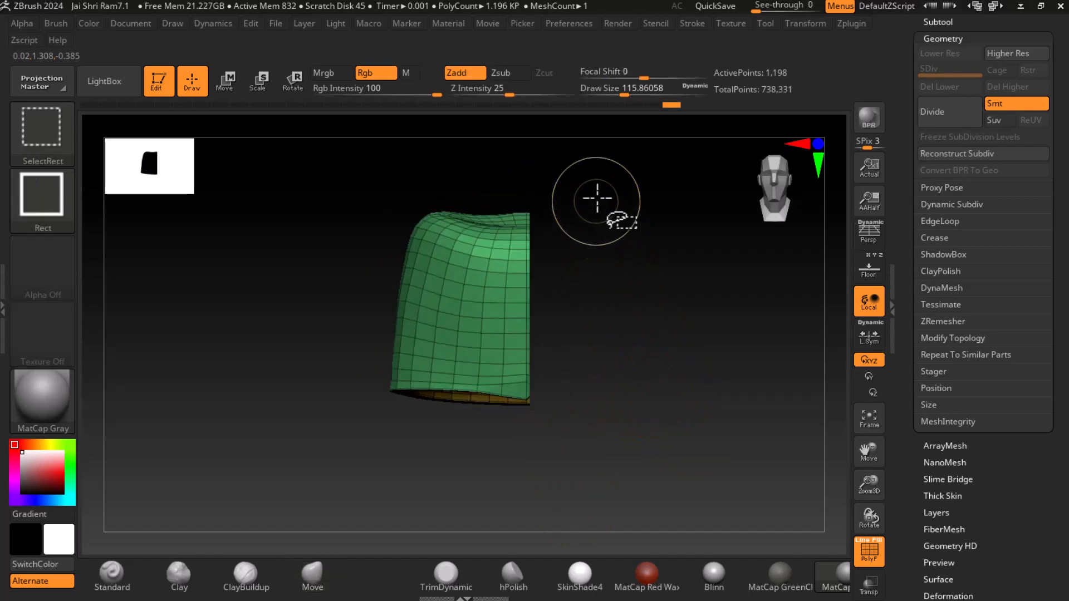
pyautogui.keyDown('ctrl'); pyautogui.keyDown('shift'); pyautogui.moveTo(598, 195); pyautogui.dragTo(510, 501); pyautogui.keyUp('shift'); pyautogui.keyUp('ctrl')
pyautogui.keyDown('ctrl'); pyautogui.keyDown('shift'); pyautogui.click(628, 446); pyautogui.keyUp('shift'); pyautogui.keyUp('ctrl')
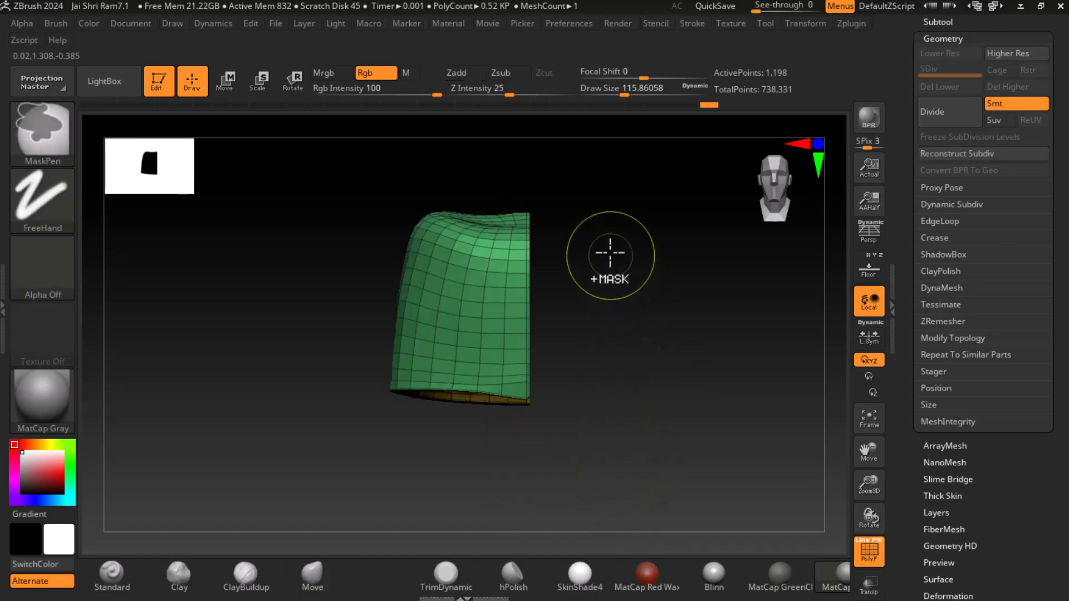
pyautogui.keyDown('ctrl'); pyautogui.moveTo(573, 308); pyautogui.dragTo(522, 544); pyautogui.keyUp('ctrl')
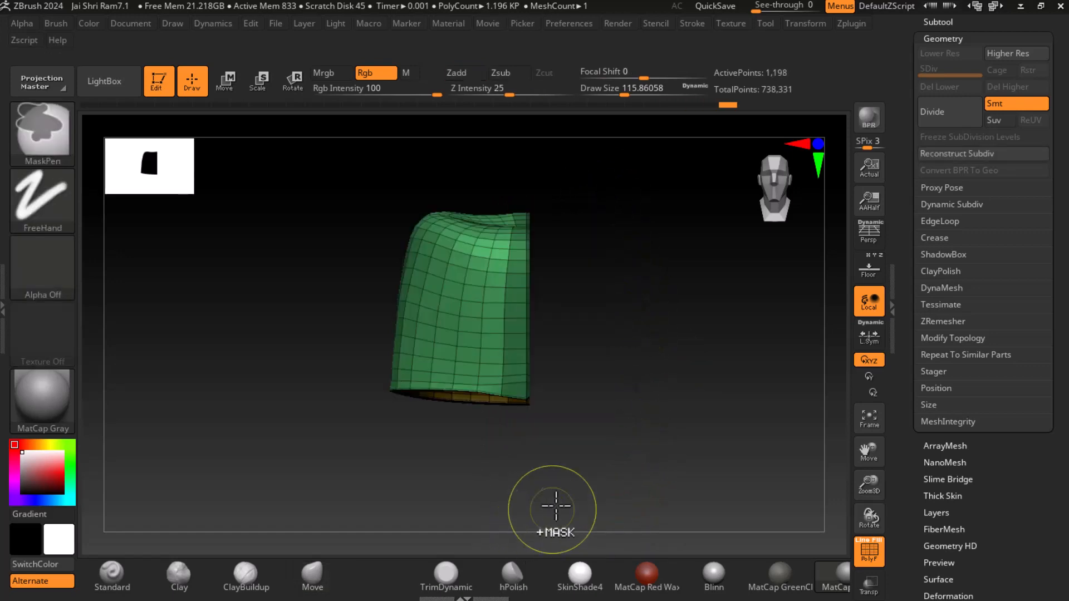
pyautogui.keyDown('ctrl'); pyautogui.click(629, 465); pyautogui.keyUp('ctrl')
pyautogui.moveTo(656, 377)
pyautogui.mouseDown()
pyautogui.moveTo(656, 349)
pyautogui.moveTo(697, 382)
pyautogui.mouseUp()
pyautogui.keyDown('ctrl'); pyautogui.keyDown('shift'); pyautogui.moveTo(680, 341); pyautogui.dragTo(371, 426); pyautogui.keyUp('shift'); pyautogui.keyUp('ctrl')
pyautogui.keyDown('ctrl'); pyautogui.keyDown('shift'); pyautogui.click(479, 483); pyautogui.keyUp('shift'); pyautogui.keyUp('ctrl')
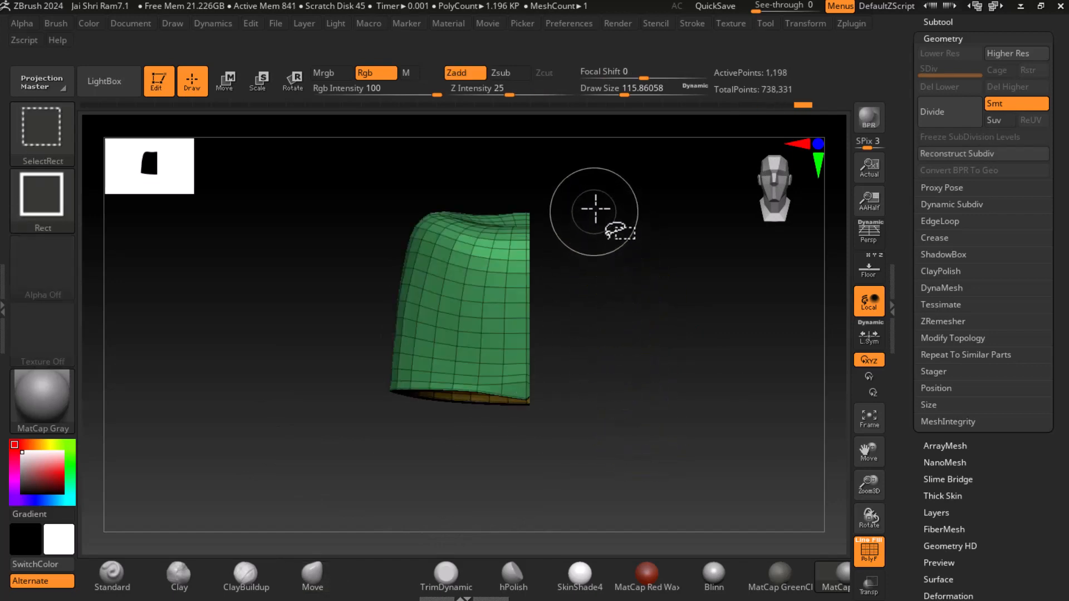
# Step: Isolate the flattened faces along the cloth's clipped centre edge with a rectangular selection
pyautogui.moveTo(597, 201)
pyautogui.keyDown('ctrl'); pyautogui.keyDown('shift'); pyautogui.mouseDown()
pyautogui.moveTo(501, 412)
pyautogui.moveTo(518, 450)
pyautogui.moveTo(617, 445)
pyautogui.moveTo(529, 444)
pyautogui.moveTo(557, 407)
pyautogui.mouseUp(); pyautogui.keyUp('shift'); pyautogui.keyUp('ctrl')
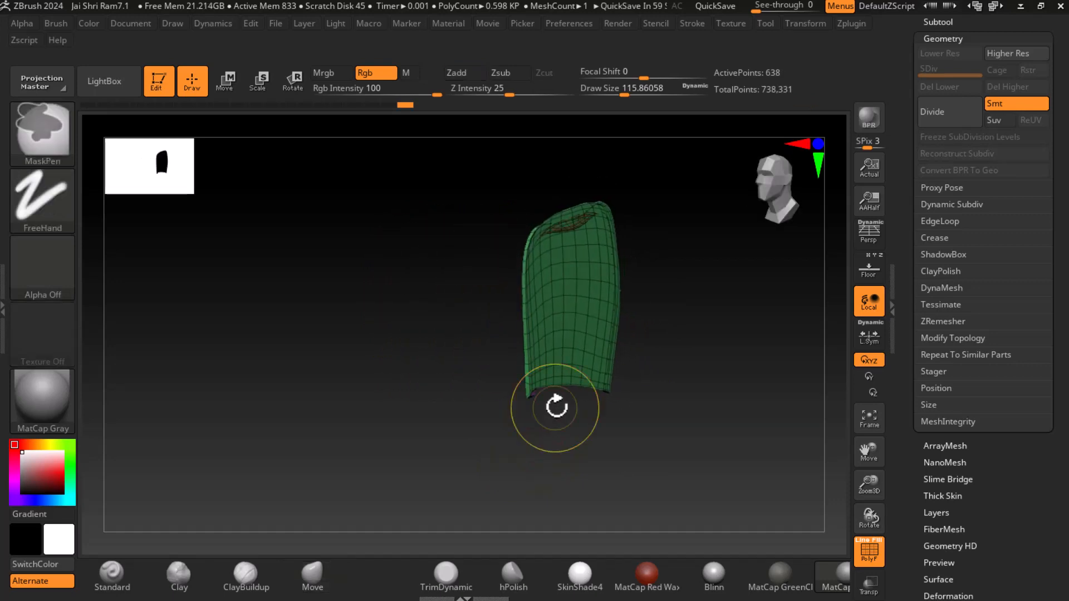
pyautogui.hotkey('ctrl', 'g')
pyautogui.click(613, 398)
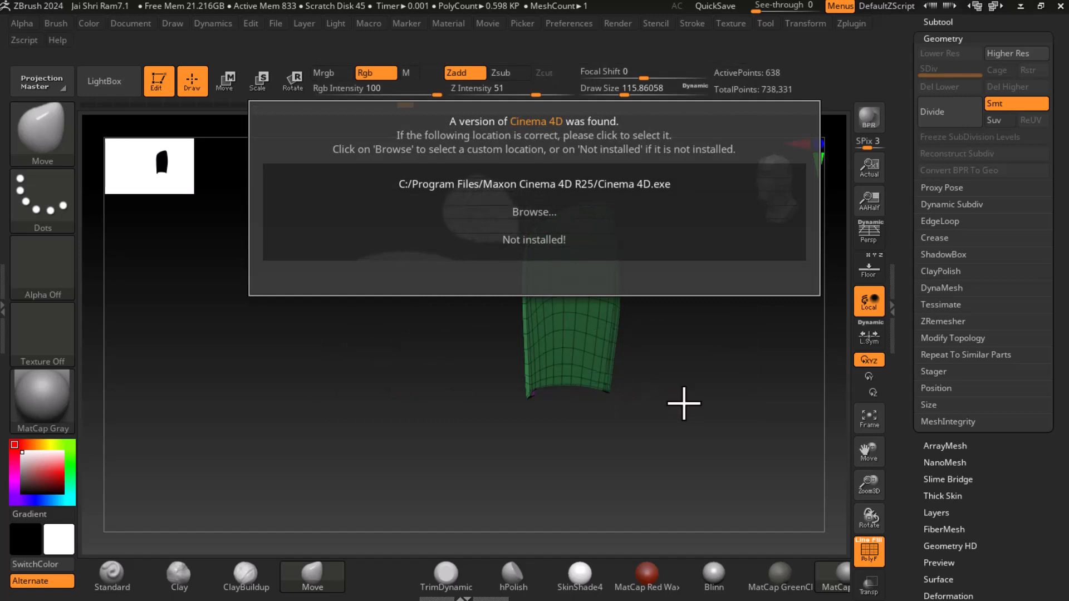
pyautogui.click(677, 387)
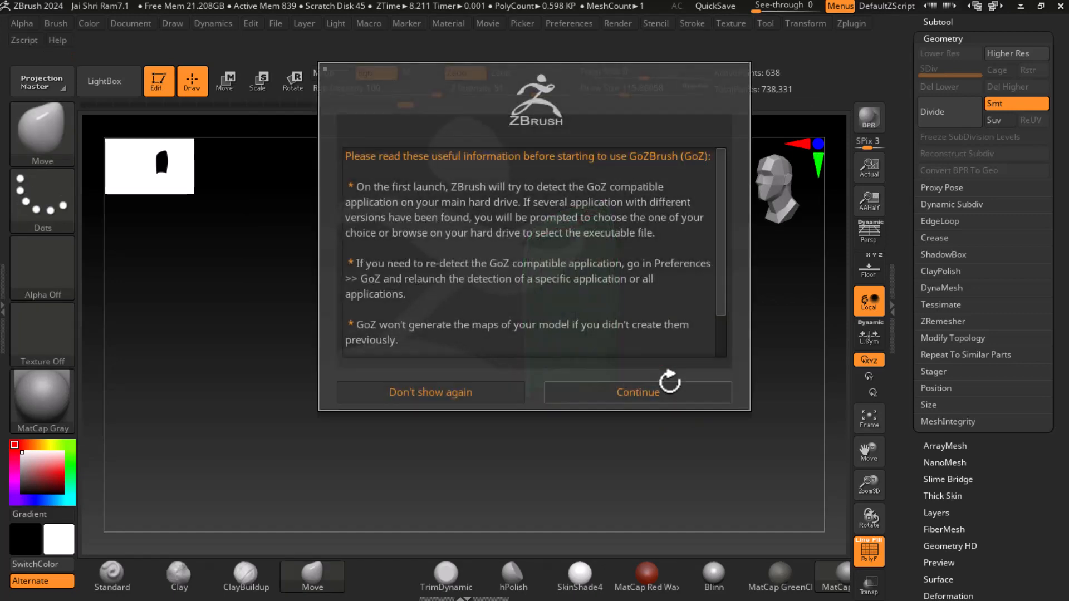
pyautogui.click(670, 386)
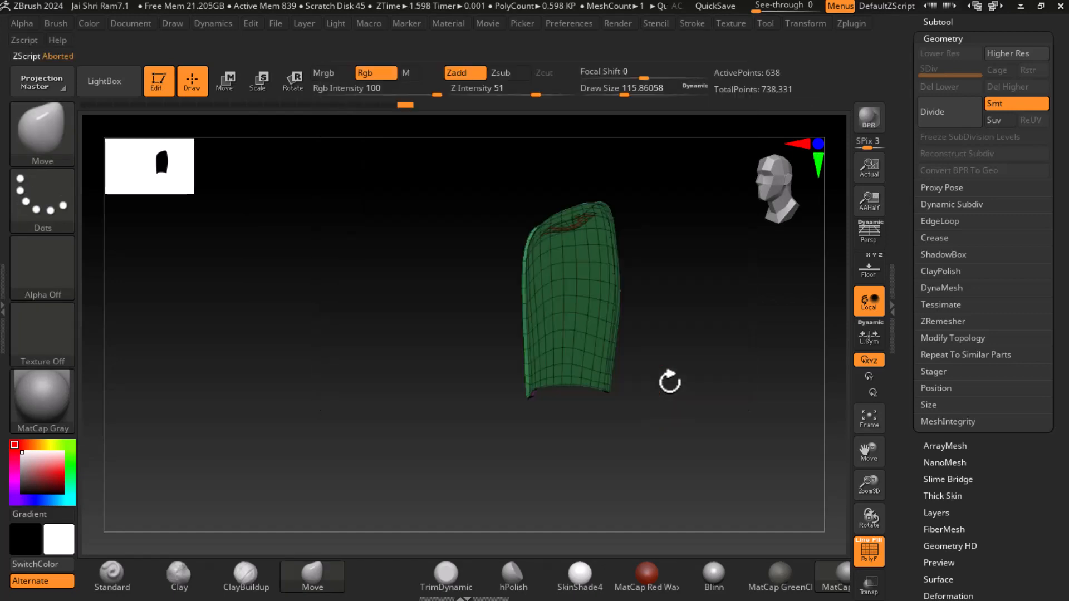
pyautogui.press('g')
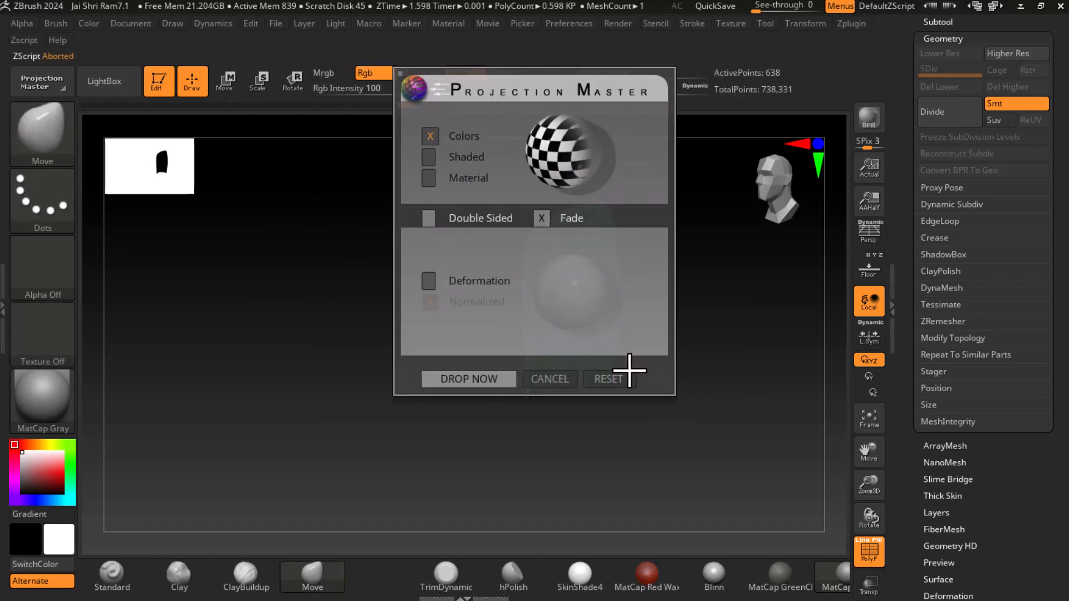
pyautogui.click(630, 378)
# Step: Assign the isolated flattened faces to a new polygroup and show the whole cloth again
pyautogui.moveTo(914, 402); pyautogui.dragTo(916, 307)
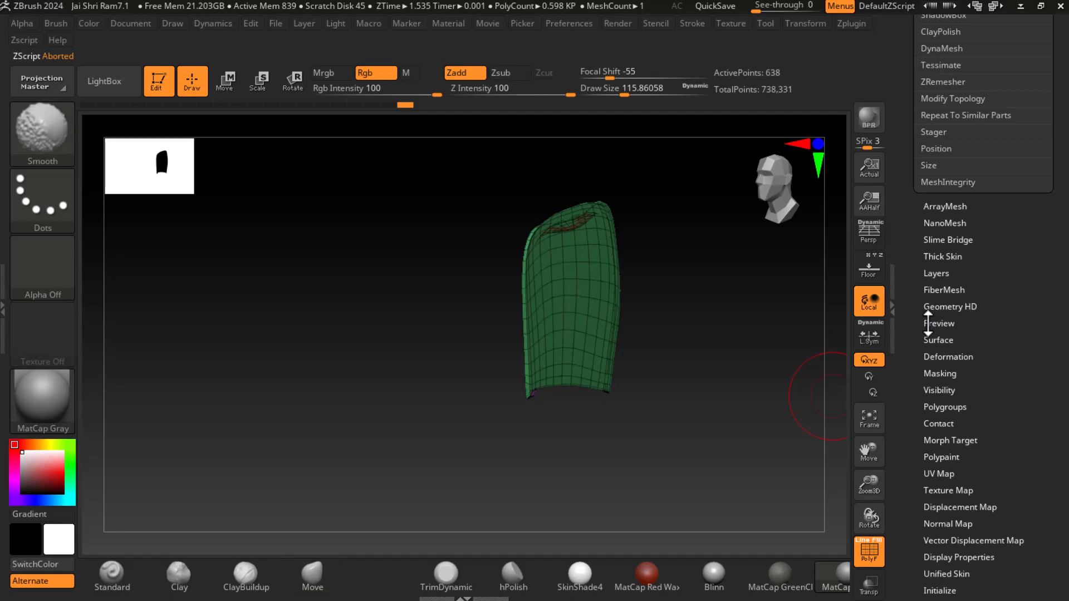
pyautogui.hotkey('ctrl', 'w')
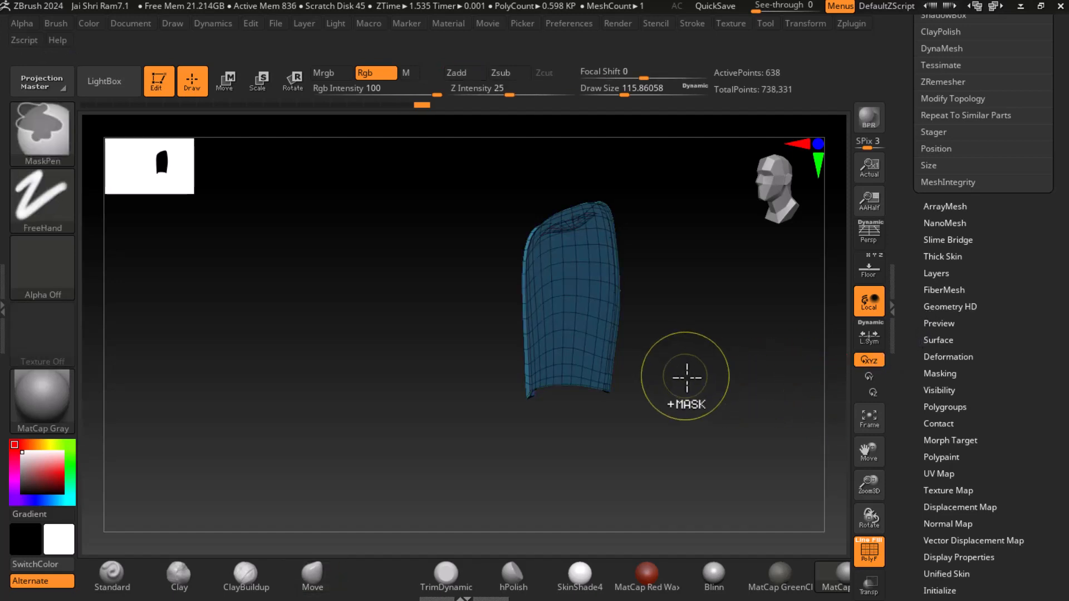
pyautogui.moveTo(687, 375)
pyautogui.keyDown('shift'); pyautogui.mouseDown()
pyautogui.moveTo(719, 389)
pyautogui.moveTo(747, 365)
pyautogui.moveTo(705, 382)
pyautogui.moveTo(738, 396)
pyautogui.moveTo(706, 399)
pyautogui.moveTo(716, 400)
pyautogui.mouseUp(); pyautogui.keyUp('shift')
pyautogui.moveTo(716, 401)
pyautogui.mouseDown()
pyautogui.moveTo(694, 395)
pyautogui.moveTo(741, 394)
pyautogui.moveTo(728, 384)
pyautogui.moveTo(731, 356)
pyautogui.mouseUp()
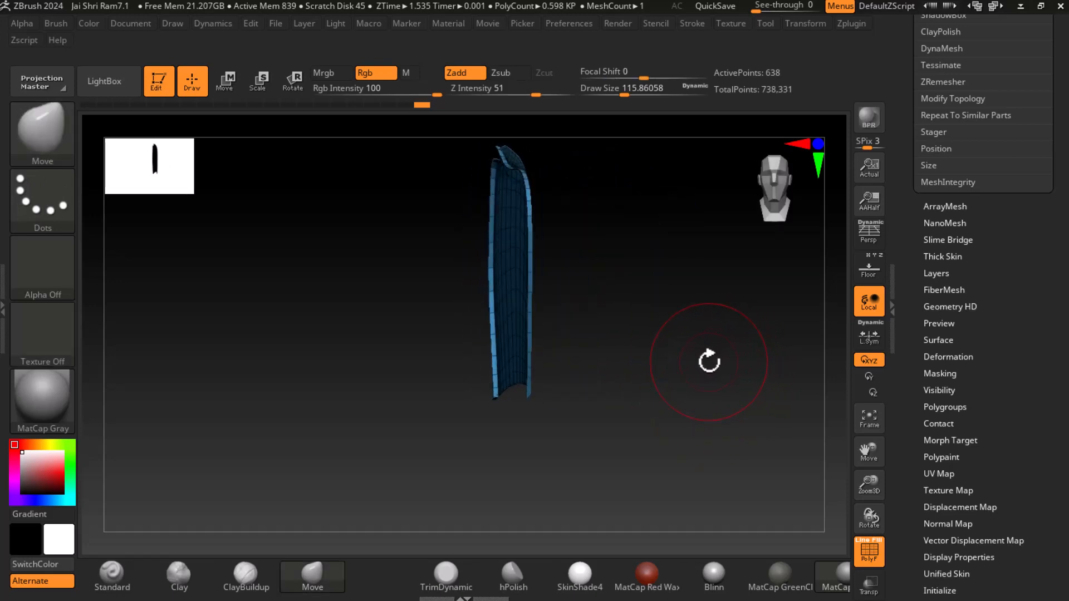
pyautogui.keyDown('ctrl'); pyautogui.keyDown('shift'); pyautogui.click(719, 354); pyautogui.keyUp('shift'); pyautogui.keyUp('ctrl')
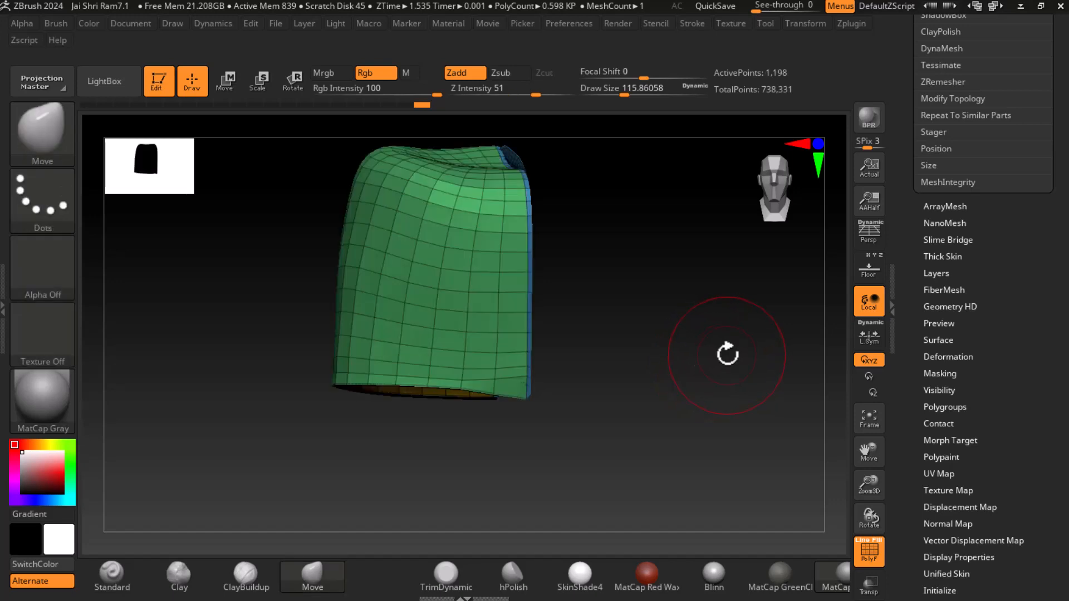
# Step: Isolate the cloth's cut-face polygroup to check which faces it covers and show the whole cloth again
pyautogui.moveTo(728, 354); pyautogui.dragTo(735, 296)
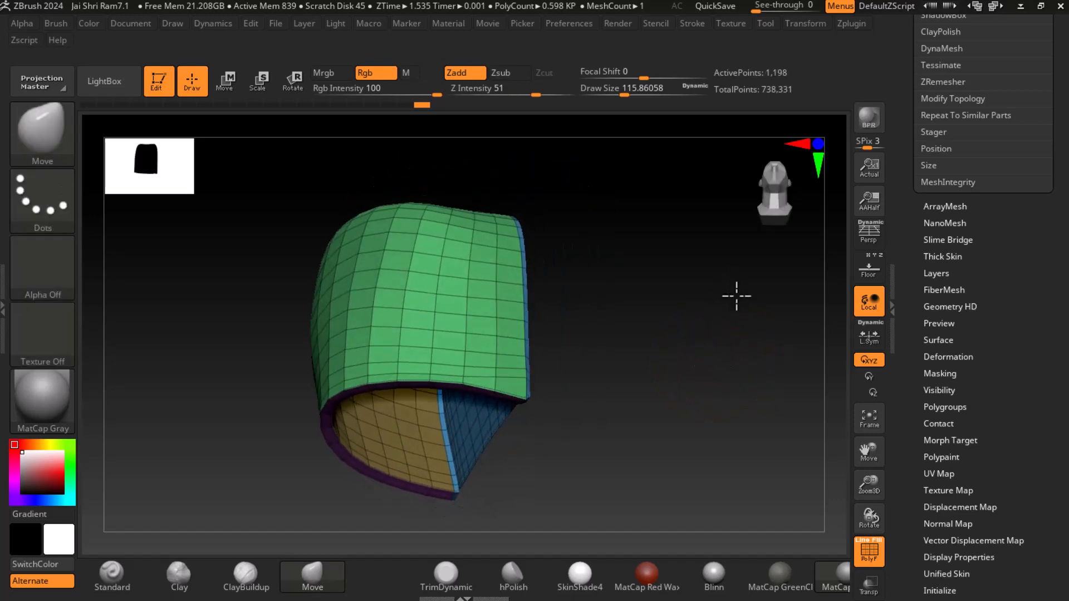
pyautogui.keyDown('ctrl'); pyautogui.keyDown('shift'); pyautogui.click(493, 434); pyautogui.keyUp('shift'); pyautogui.keyUp('ctrl')
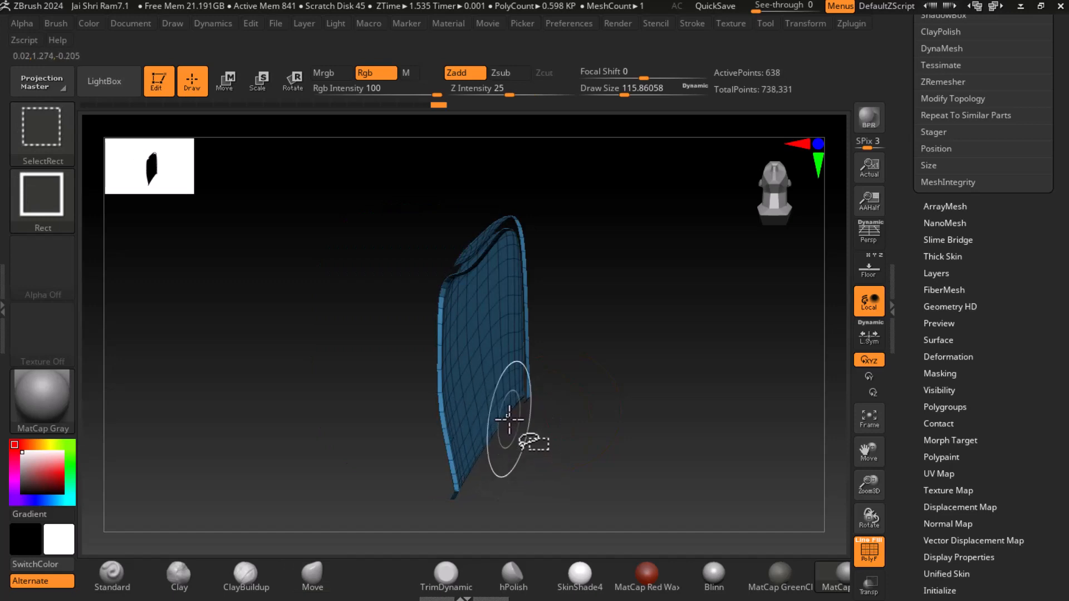
pyautogui.keyDown('ctrl'); pyautogui.keyDown('shift'); pyautogui.click(624, 376); pyautogui.keyUp('shift'); pyautogui.keyUp('ctrl')
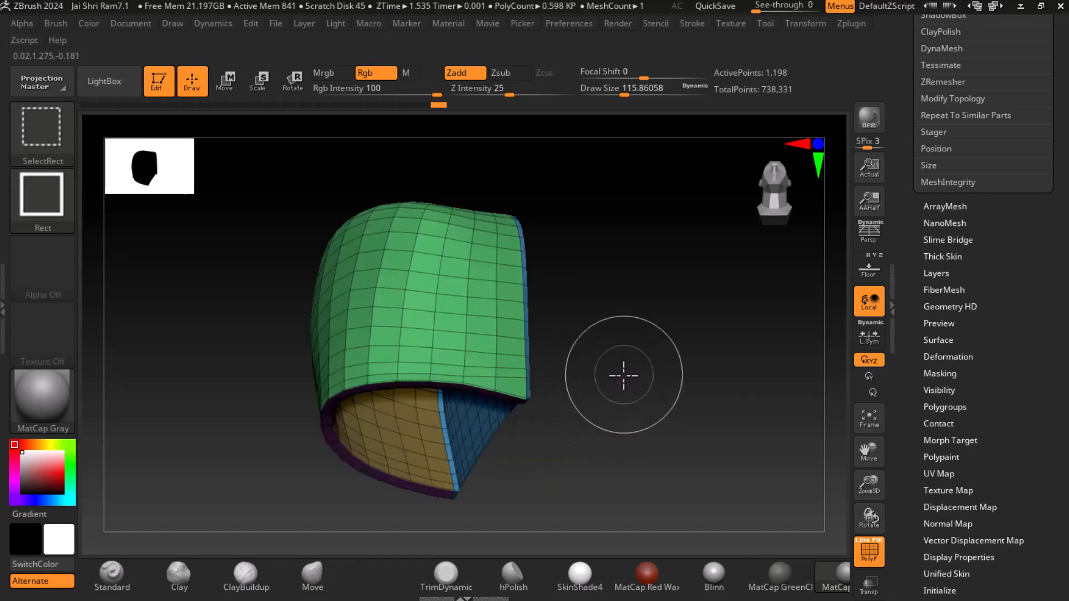
pyautogui.keyDown('ctrl'); pyautogui.keyDown('shift'); pyautogui.click(496, 430); pyautogui.keyUp('shift'); pyautogui.keyUp('ctrl')
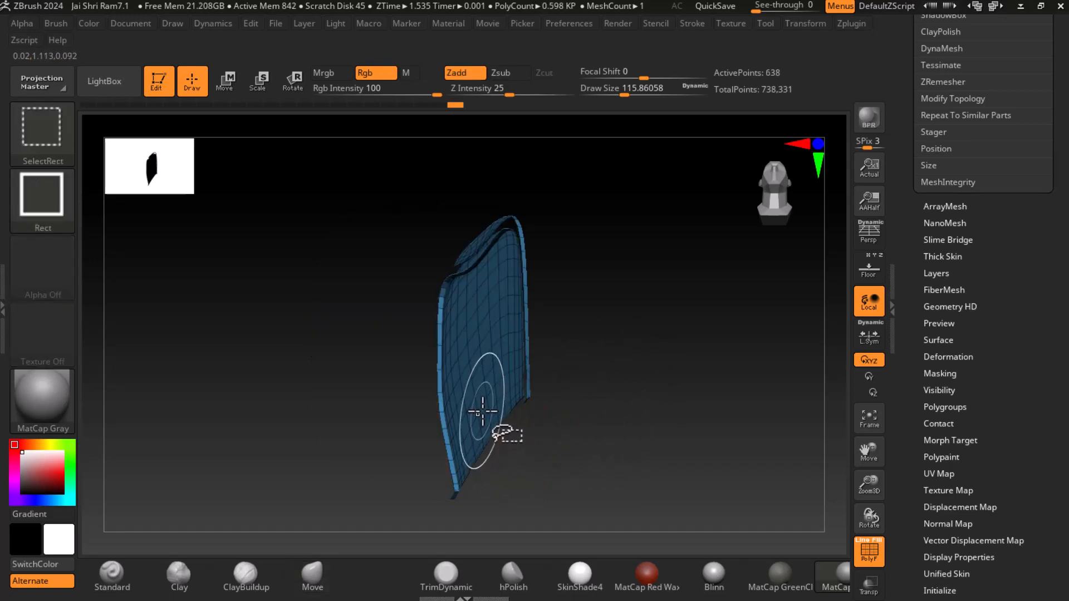
pyautogui.keyDown('ctrl'); pyautogui.keyDown('shift'); pyautogui.click(556, 362); pyautogui.keyUp('shift'); pyautogui.keyUp('ctrl')
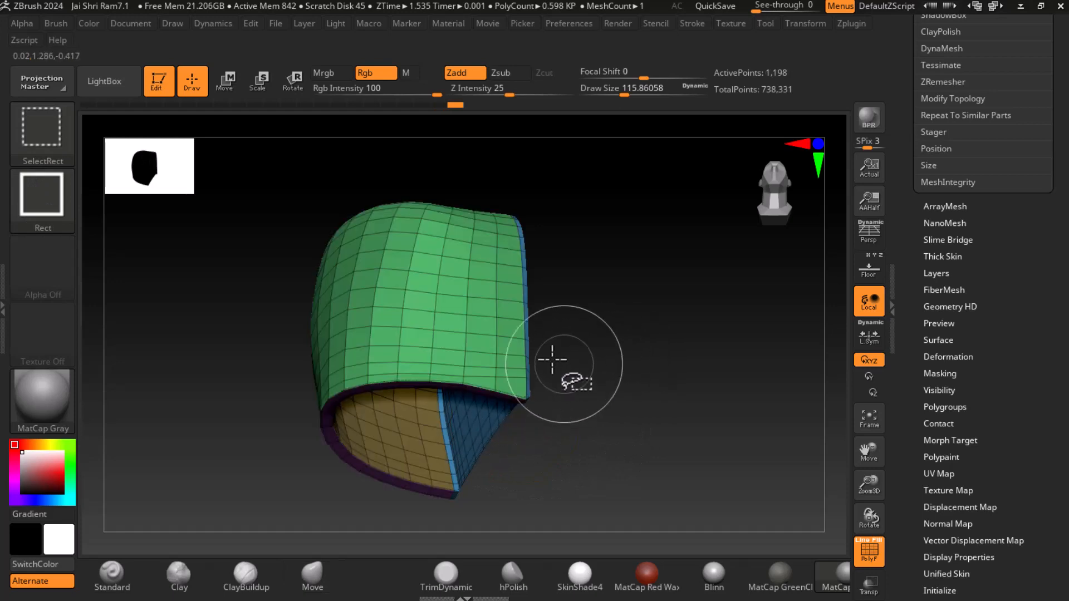
# Step: Isolate the cut-face polygroup, mask all of its faces and bring the whole cloth back into view
pyautogui.moveTo(587, 406); pyautogui.dragTo(653, 430)
pyautogui.keyDown('ctrl'); pyautogui.keyDown('shift'); pyautogui.click(525, 411); pyautogui.keyUp('shift'); pyautogui.keyUp('ctrl')
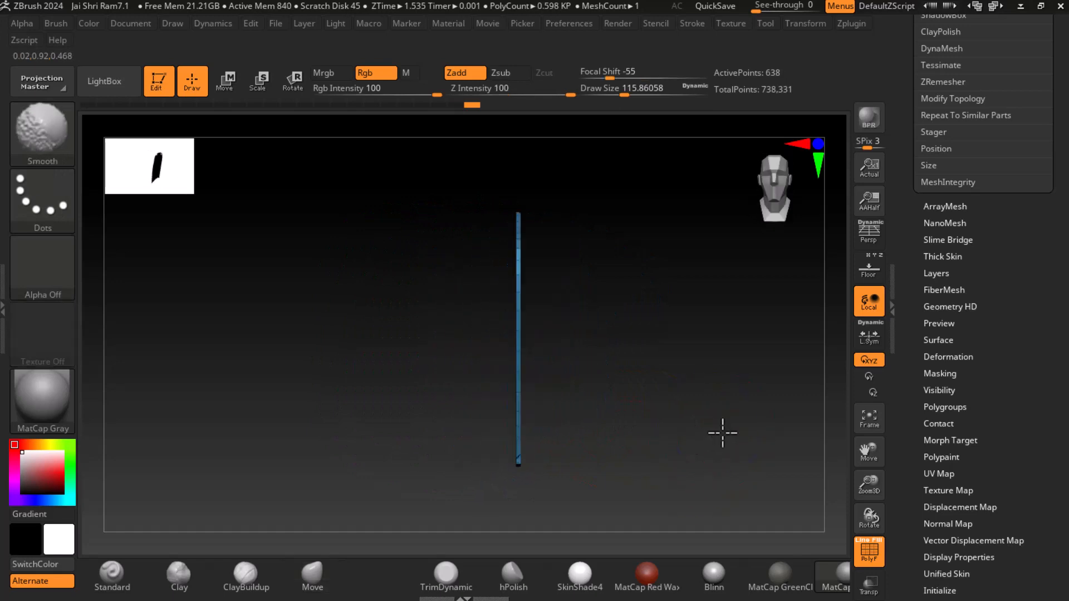
pyautogui.keyDown('ctrl'); pyautogui.moveTo(624, 190); pyautogui.dragTo(456, 556); pyautogui.keyUp('ctrl')
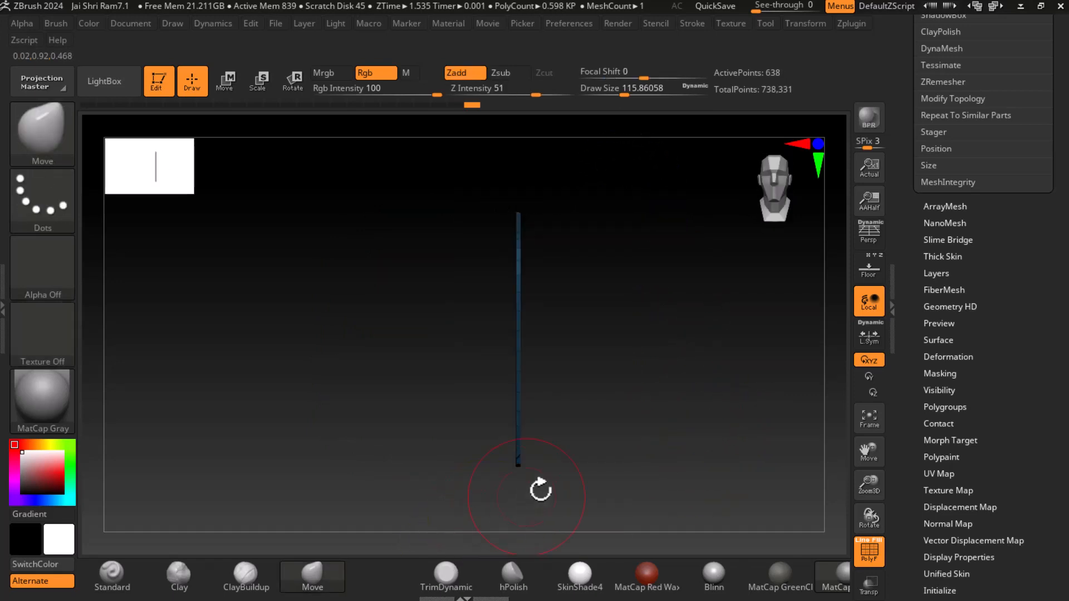
pyautogui.keyDown('ctrl'); pyautogui.keyDown('shift'); pyautogui.click(623, 447); pyautogui.keyUp('shift'); pyautogui.keyUp('ctrl')
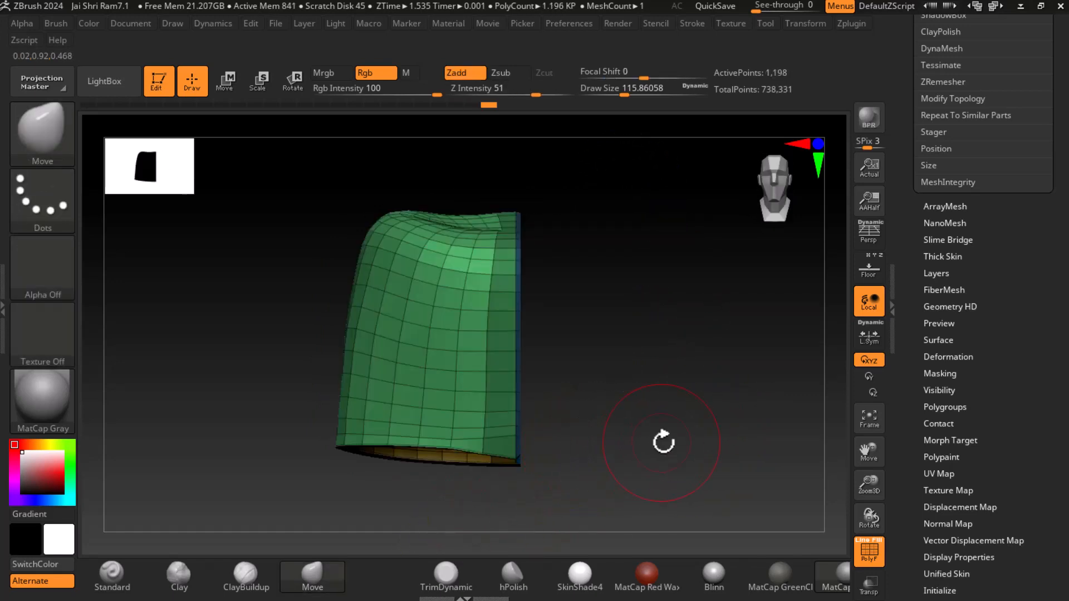
# Step: Hide the cut-face polygroup along the cloth's flat centre side, leaving the outer and inner cloth surfaces visible
pyautogui.moveTo(661, 439); pyautogui.dragTo(649, 453)
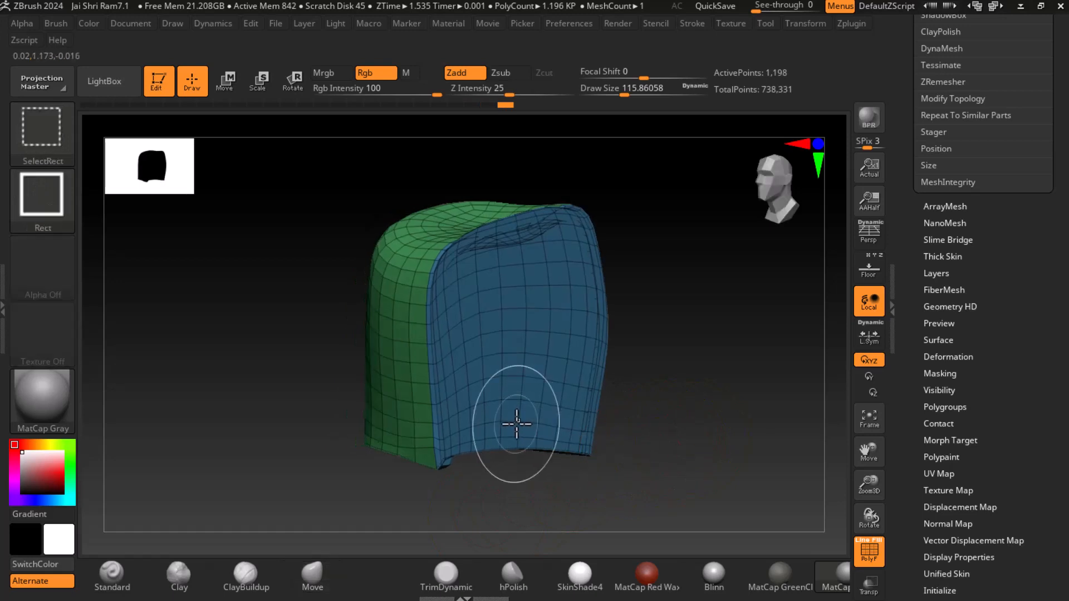
pyautogui.moveTo(675, 372)
pyautogui.mouseDown()
pyautogui.moveTo(689, 388)
pyautogui.moveTo(671, 374)
pyautogui.mouseUp()
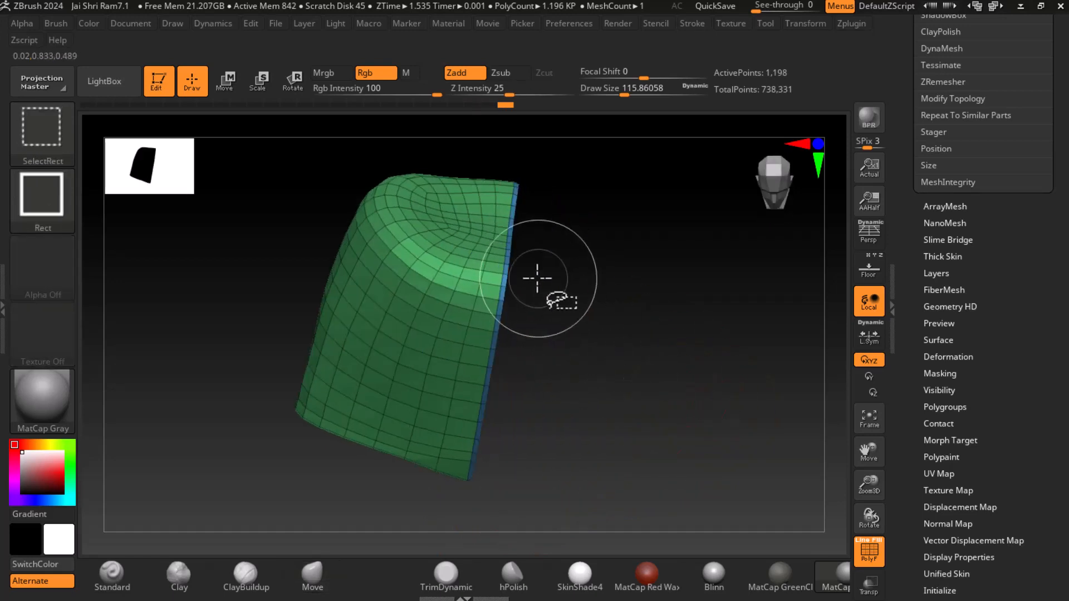
pyautogui.keyDown('ctrl'); pyautogui.keyDown('shift'); pyautogui.click(507, 279); pyautogui.keyUp('shift'); pyautogui.keyUp('ctrl')
pyautogui.moveTo(506, 279); pyautogui.dragTo(663, 377)
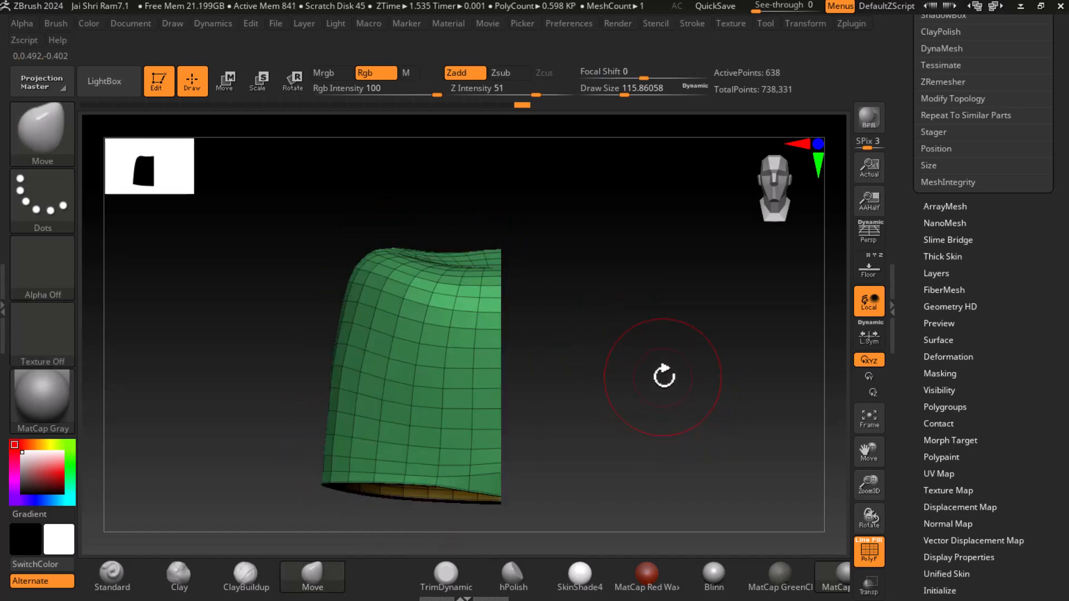
# Step: Permanently delete the hidden cut faces from the cloth with Del Hidden
pyautogui.moveTo(911, 213); pyautogui.dragTo(919, 333)
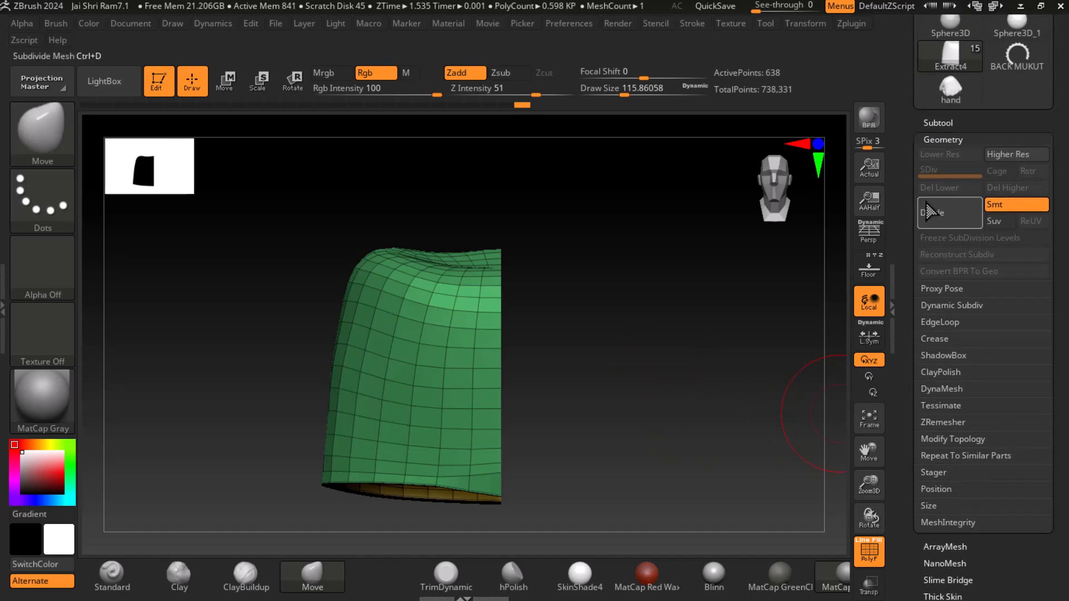
pyautogui.click(938, 121)
pyautogui.moveTo(906, 463); pyautogui.dragTo(913, 346)
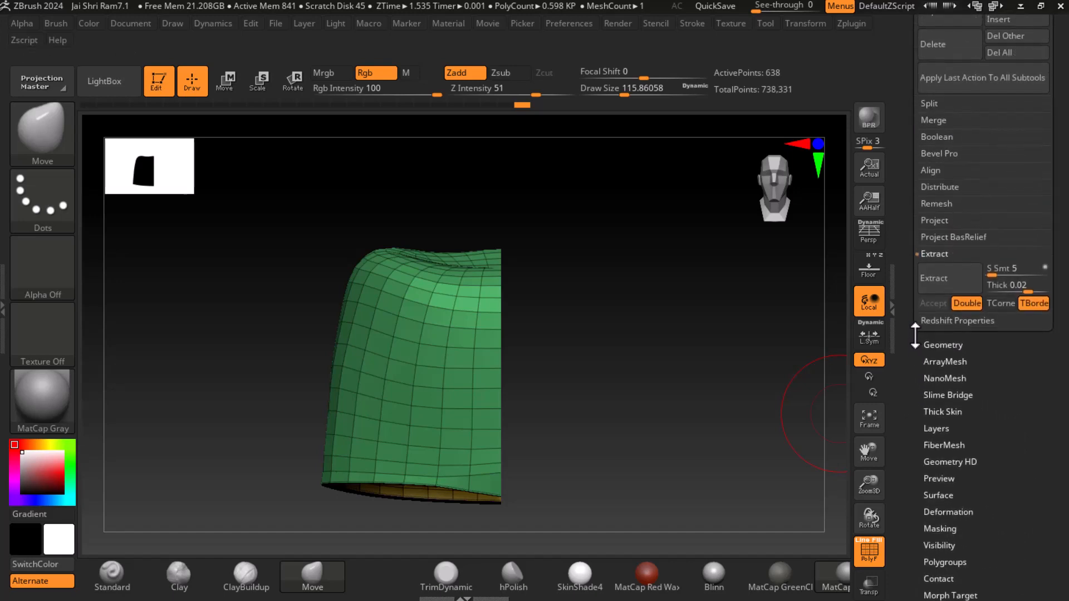
pyautogui.click(934, 254)
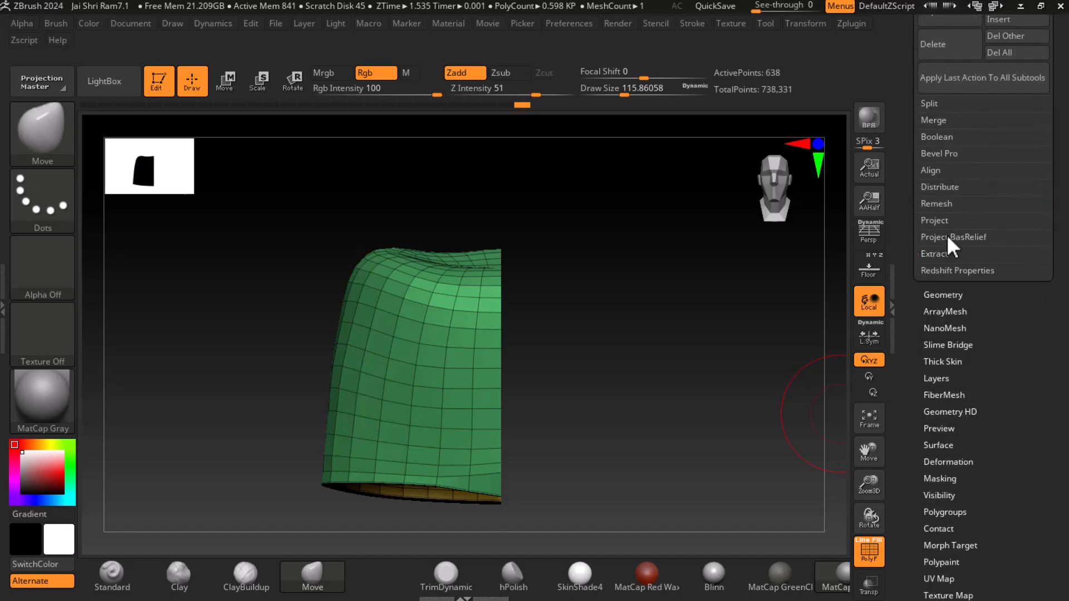
pyautogui.click(943, 295)
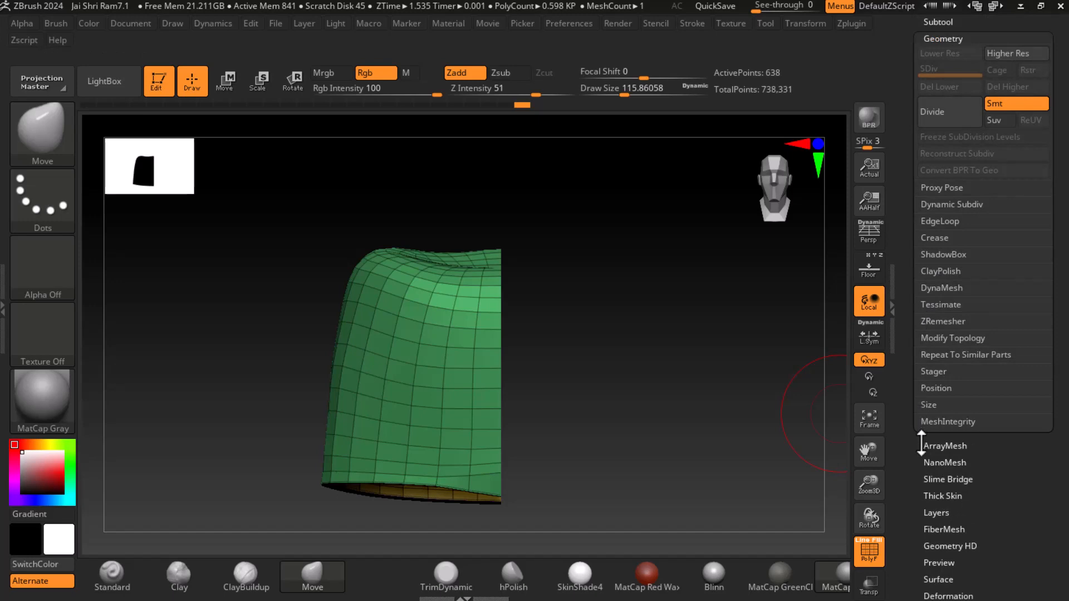
pyautogui.moveTo(916, 440); pyautogui.dragTo(915, 420)
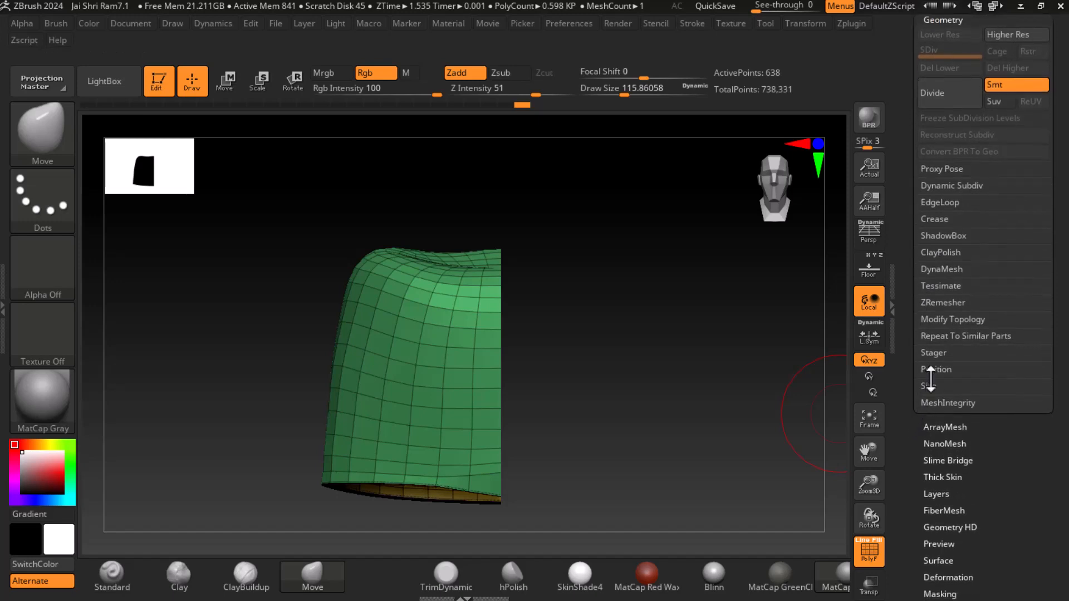
pyautogui.click(972, 320)
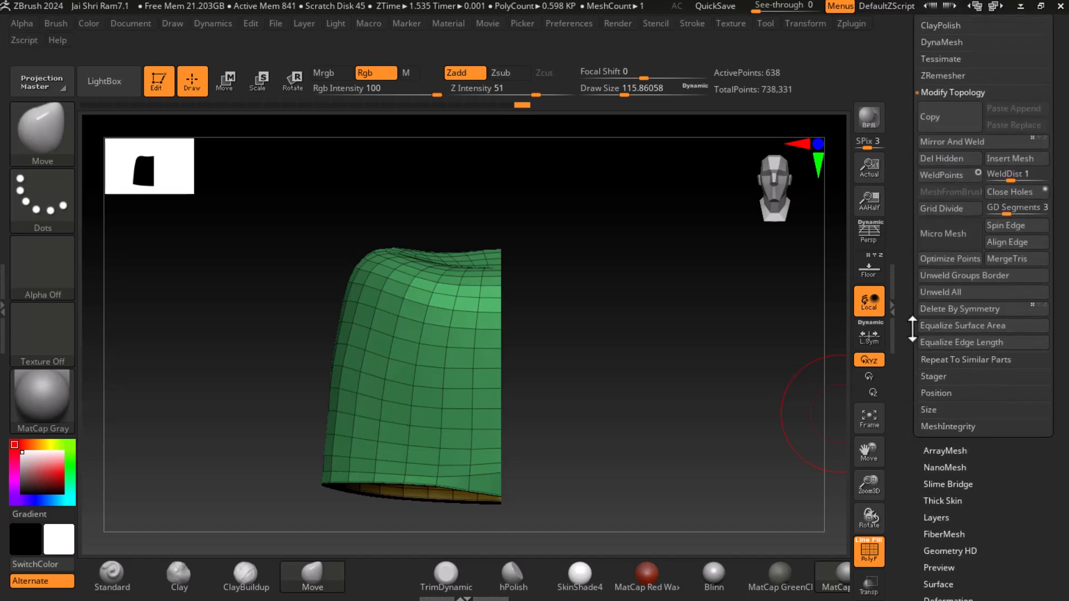
pyautogui.moveTo(913, 329); pyautogui.dragTo(912, 327)
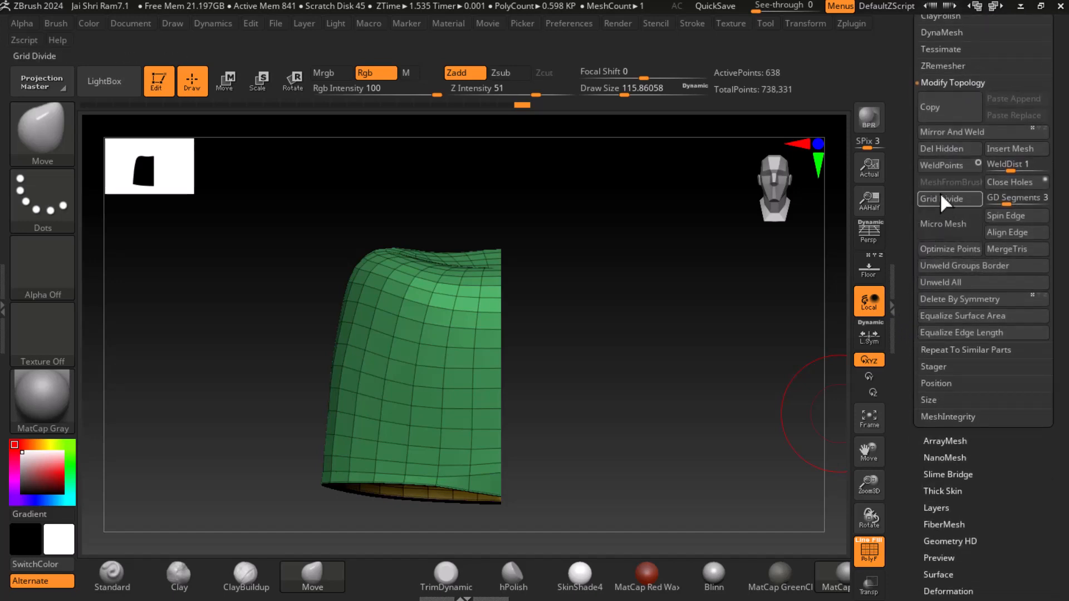
pyautogui.click(946, 150)
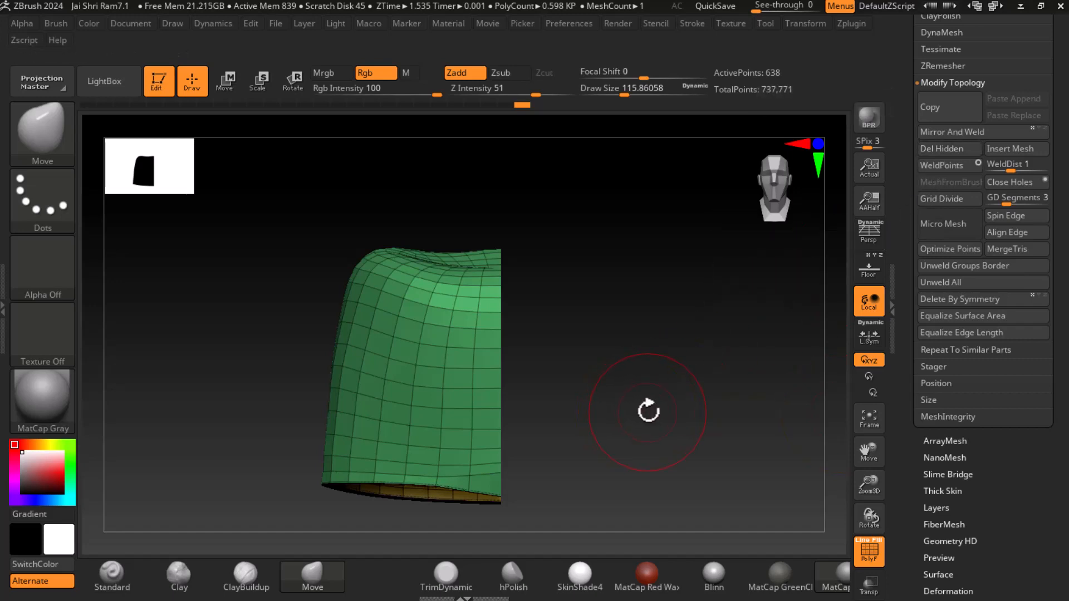
# Step: Examine the half cloth's open centre edge and inner surface from several angles
pyautogui.moveTo(656, 405); pyautogui.dragTo(662, 382)
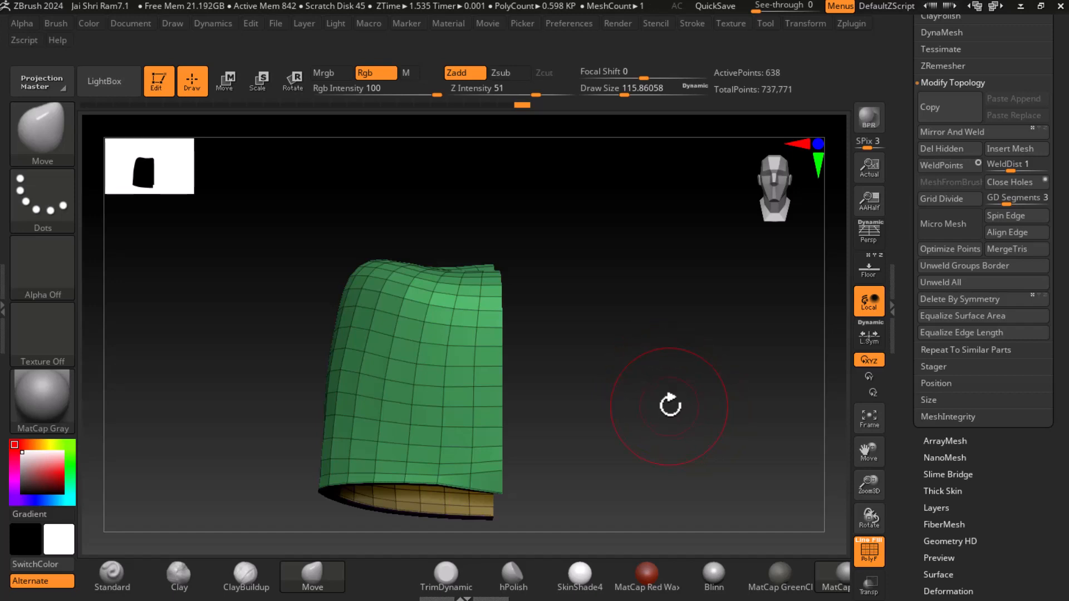
pyautogui.moveTo(663, 420)
pyautogui.mouseDown()
pyautogui.moveTo(663, 433)
pyautogui.moveTo(671, 397)
pyautogui.moveTo(644, 417)
pyautogui.moveTo(674, 457)
pyautogui.mouseUp()
pyautogui.hotkey('ctrl', 'shift')
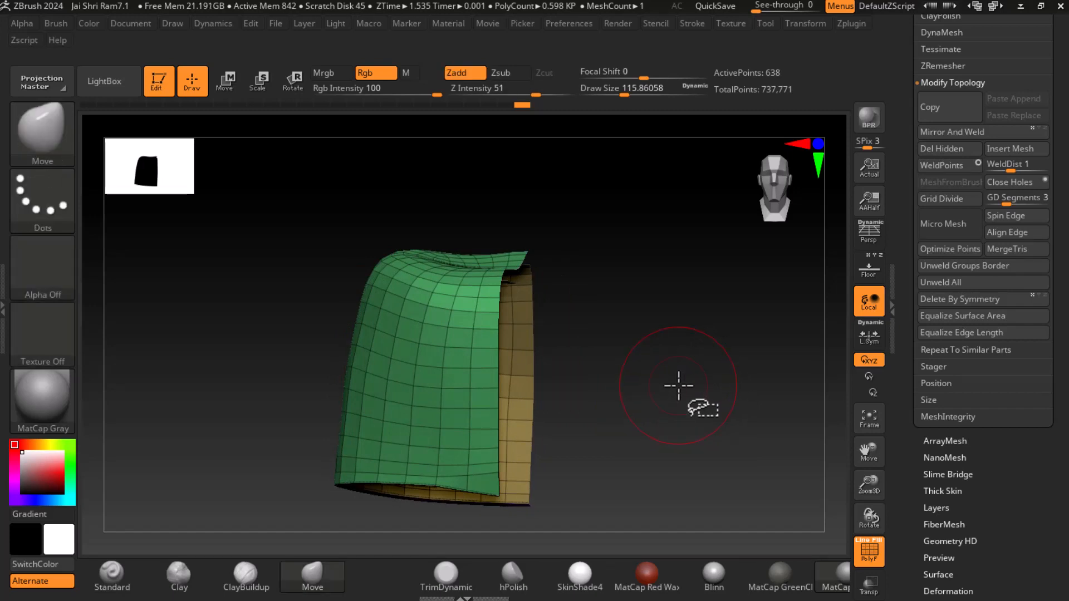
pyautogui.moveTo(668, 398)
pyautogui.keyDown('shift'); pyautogui.mouseDown()
pyautogui.moveTo(707, 410)
pyautogui.moveTo(674, 413)
pyautogui.moveTo(709, 382)
pyautogui.mouseUp(); pyautogui.keyUp('shift')
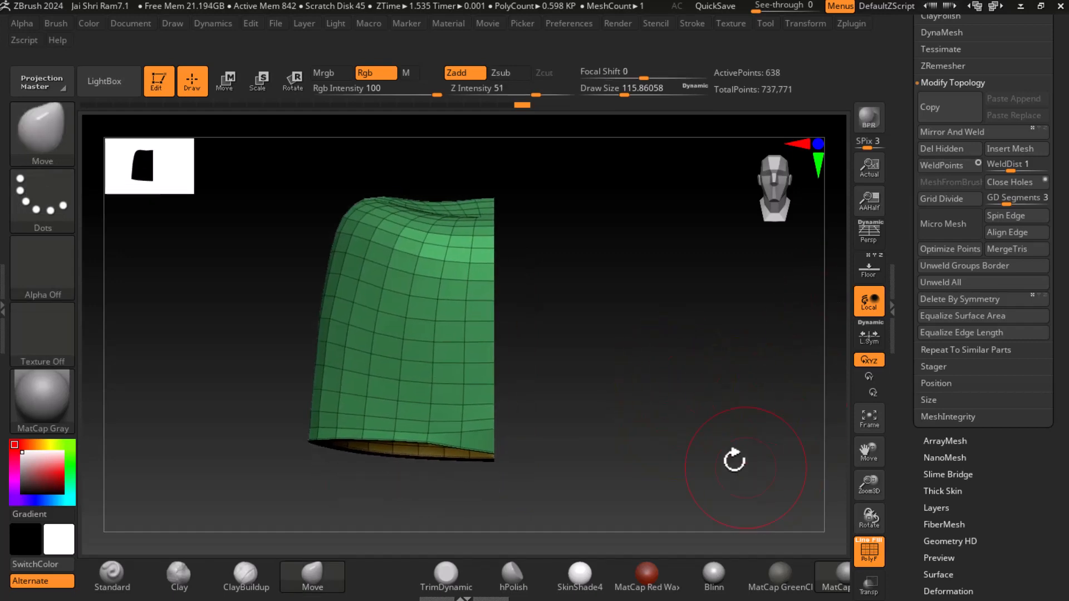
pyautogui.moveTo(915, 249); pyautogui.dragTo(908, 340)
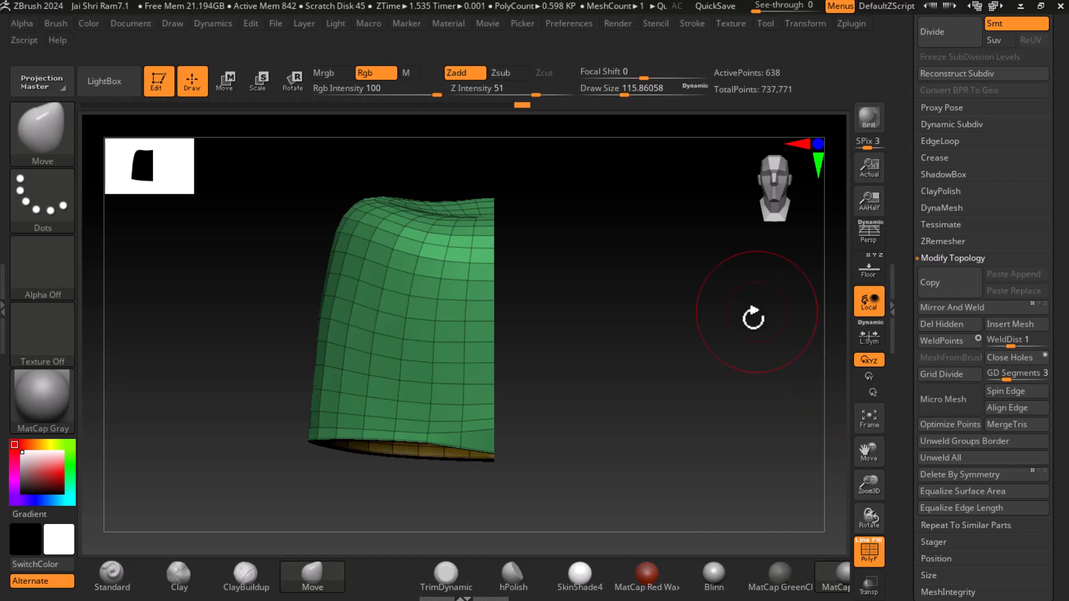
pyautogui.moveTo(746, 325)
pyautogui.mouseDown()
pyautogui.moveTo(727, 349)
pyautogui.moveTo(753, 333)
pyautogui.mouseUp()
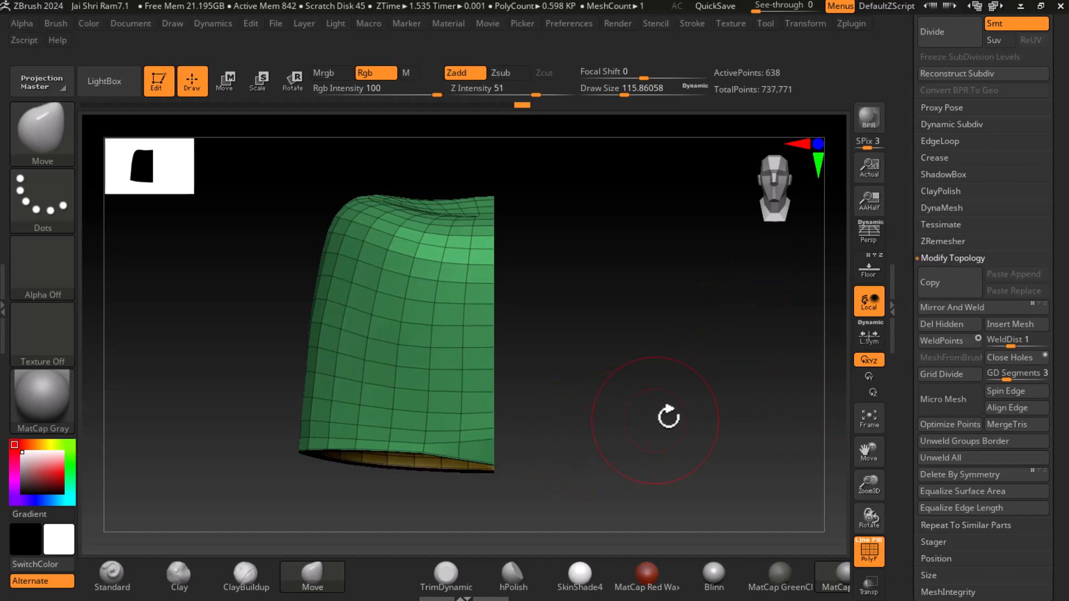
pyautogui.moveTo(664, 403); pyautogui.dragTo(709, 434)
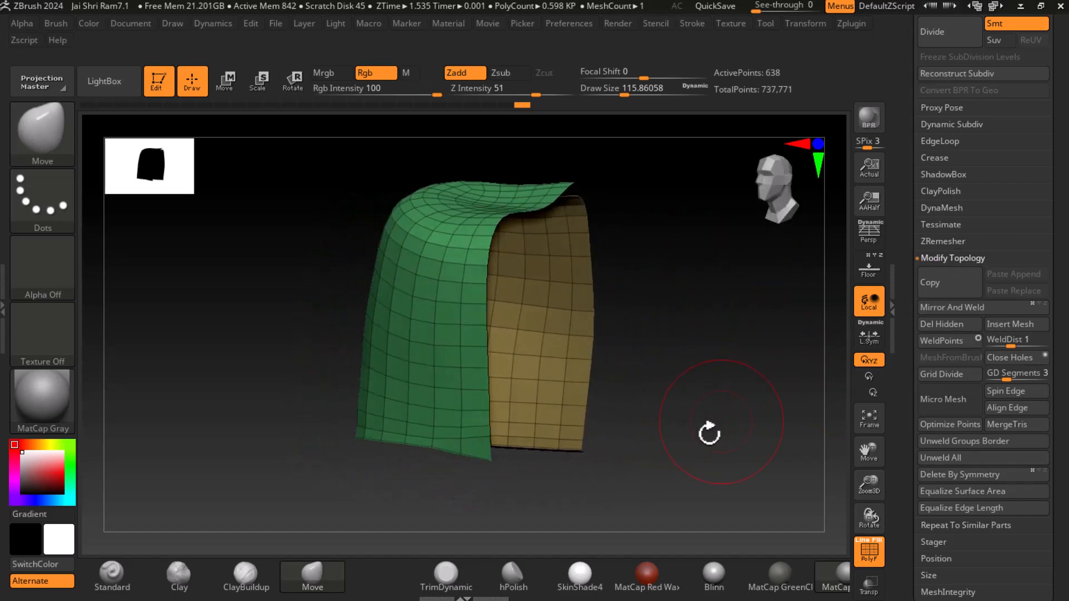
pyautogui.moveTo(905, 228); pyautogui.dragTo(909, 264)
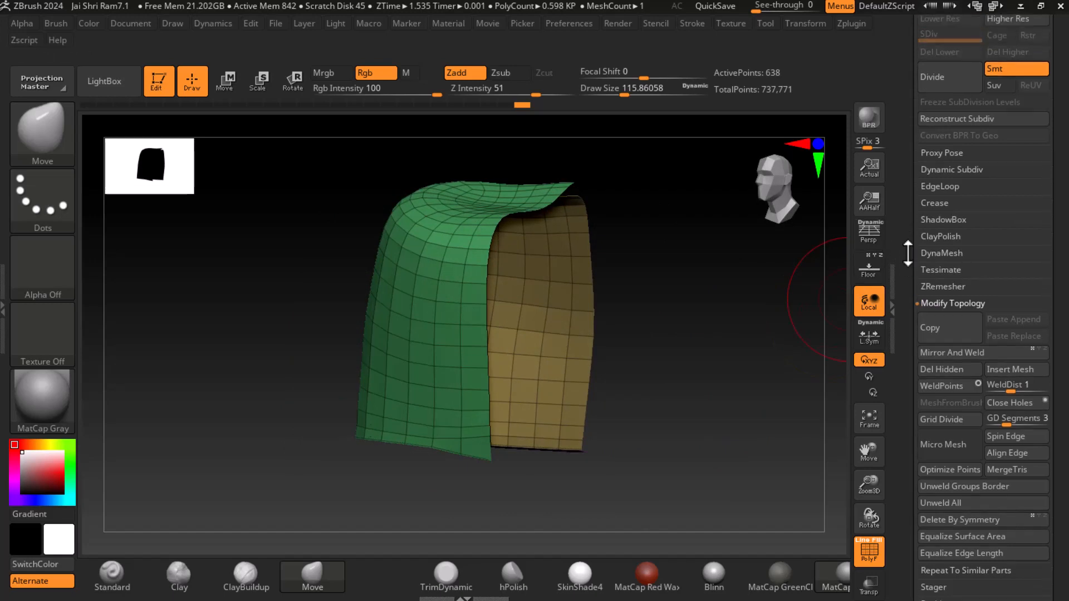
pyautogui.moveTo(901, 198); pyautogui.dragTo(909, 322)
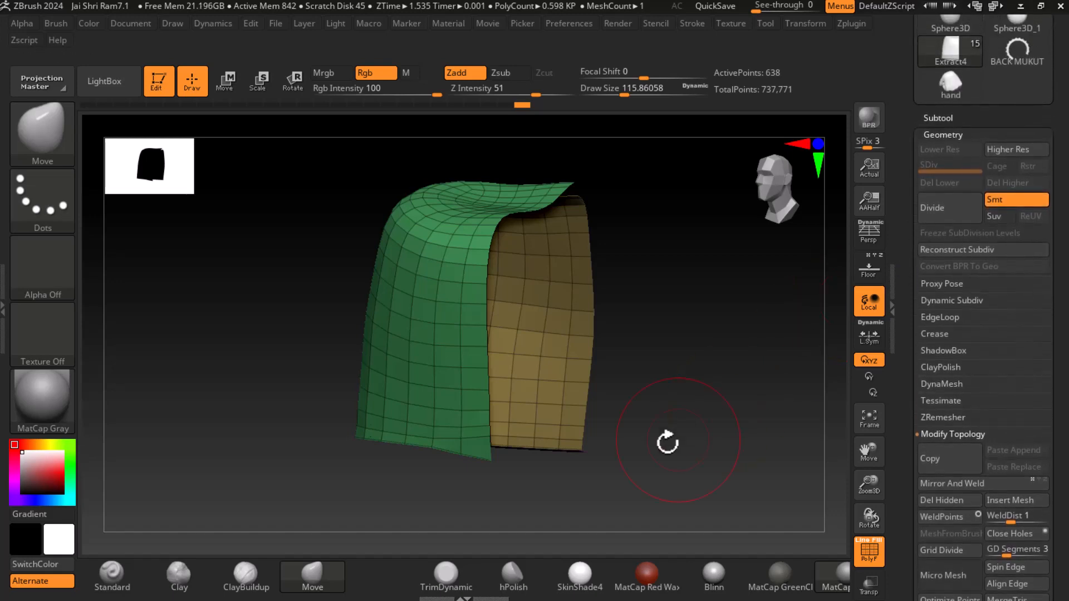
pyautogui.moveTo(675, 436); pyautogui.dragTo(500, 473)
pyautogui.moveTo(484, 424); pyautogui.dragTo(818, 384)
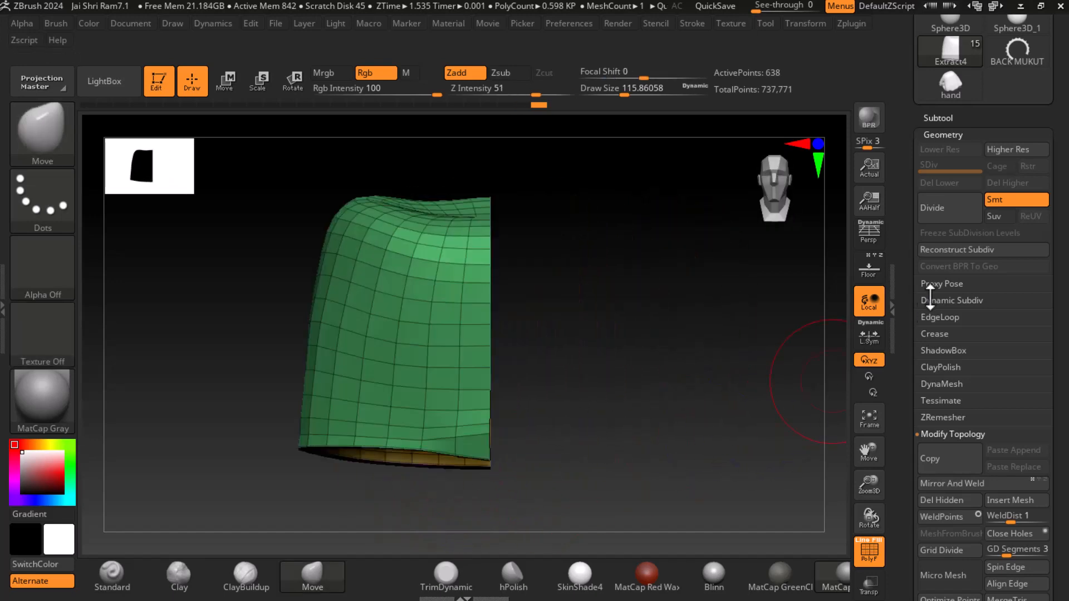
# Step: Rebuild the open half cloth as a closed mesh with DynaMesh at resolution 128
pyautogui.click(954, 134)
pyautogui.moveTo(926, 127); pyautogui.dragTo(934, 215)
pyautogui.click(937, 219)
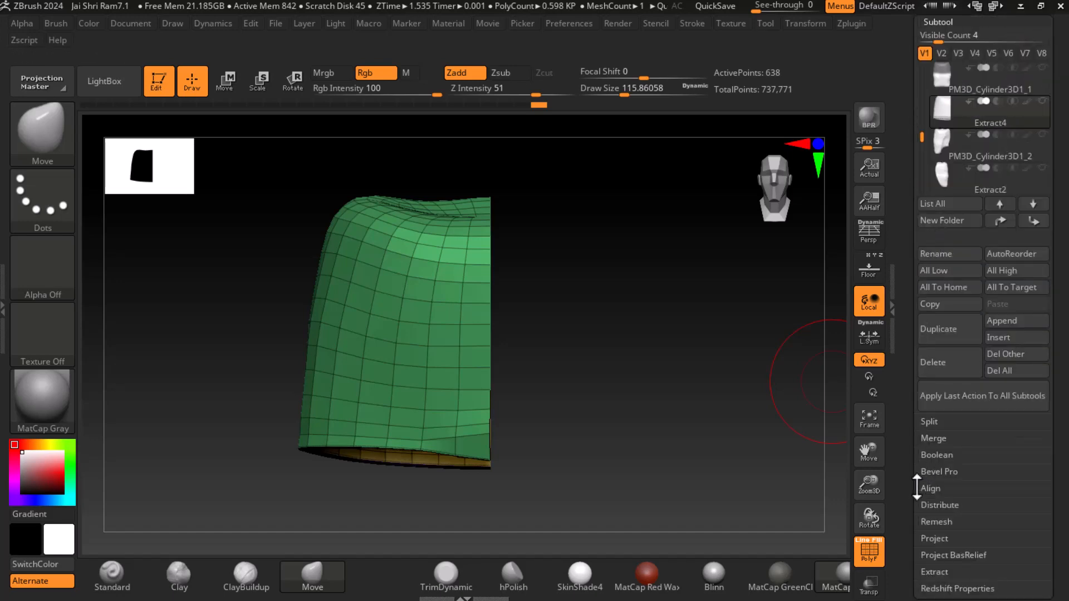
pyautogui.scroll(-5, 921, 490)
pyautogui.click(940, 434)
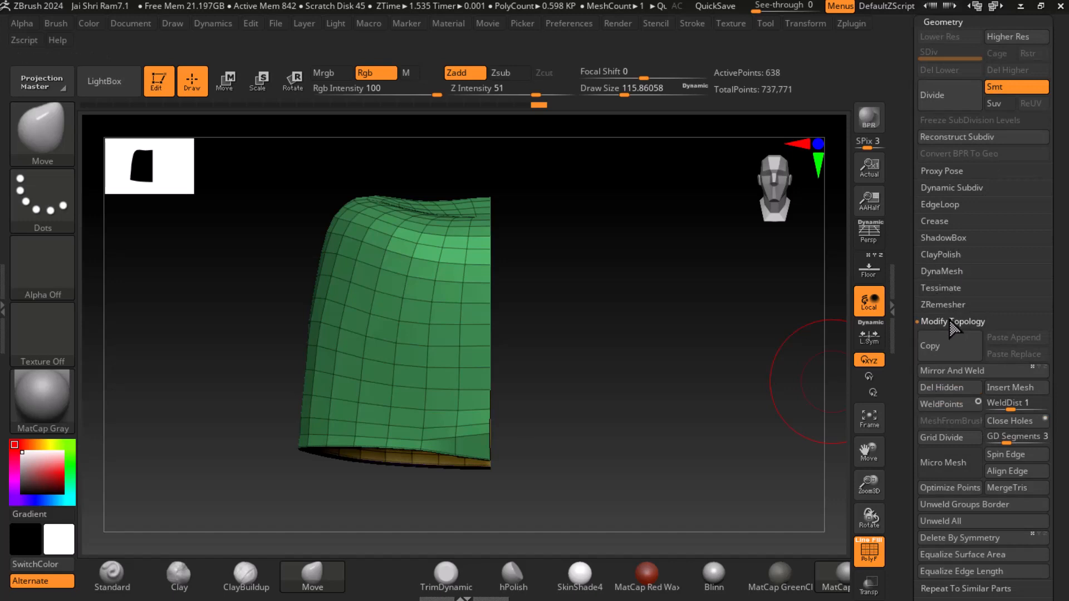
pyautogui.click(952, 322)
pyautogui.click(946, 271)
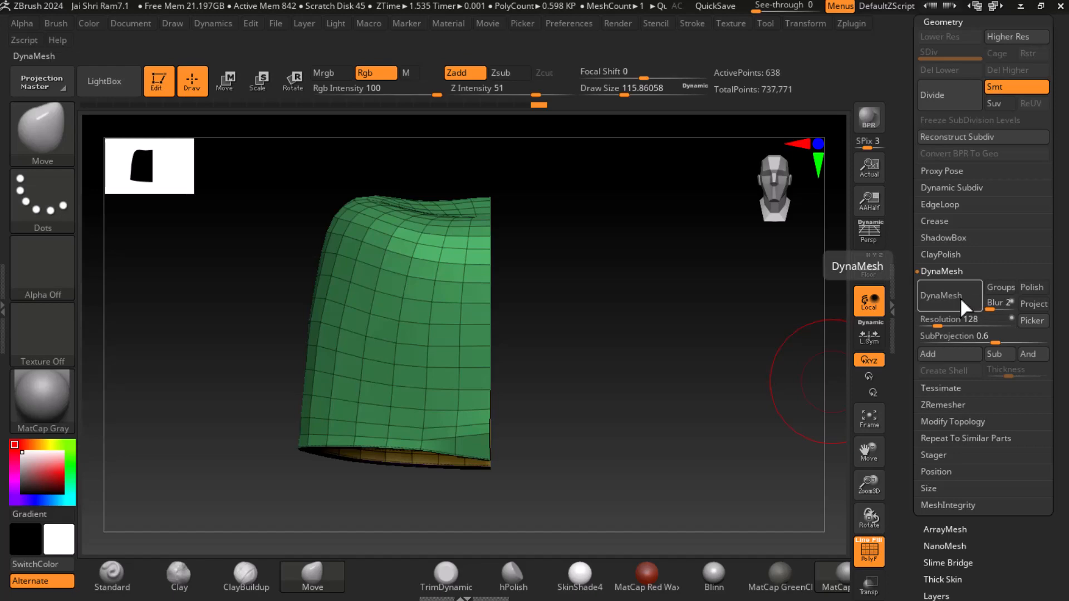
pyautogui.click(954, 296)
pyautogui.moveTo(639, 430); pyautogui.dragTo(608, 438)
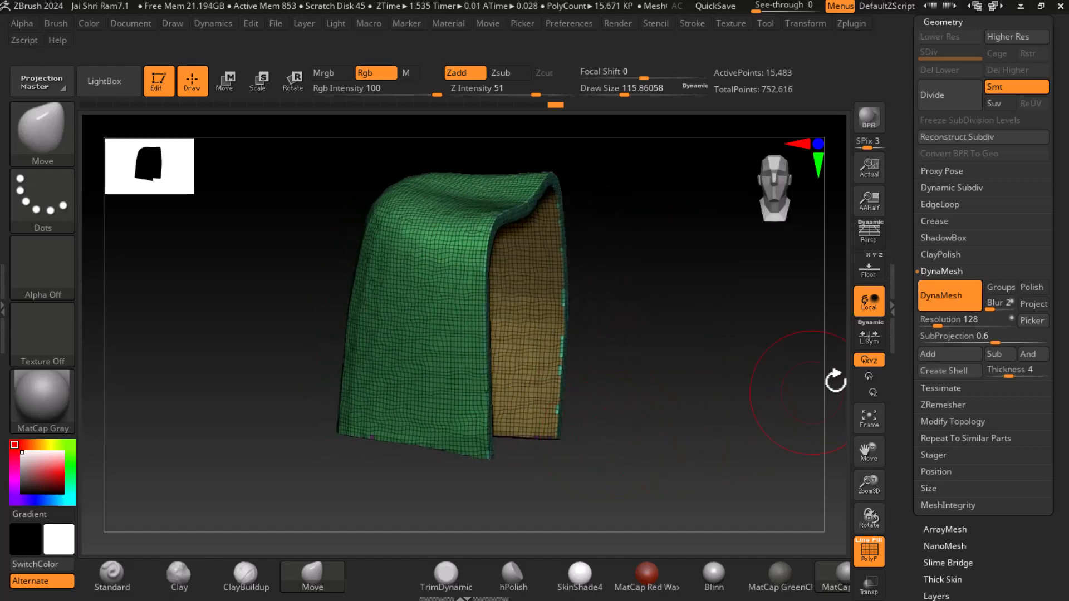
# Step: Retopologize the half cloth with ZRemesher at a target polygon count of 5 with Adapt on
pyautogui.click(947, 272)
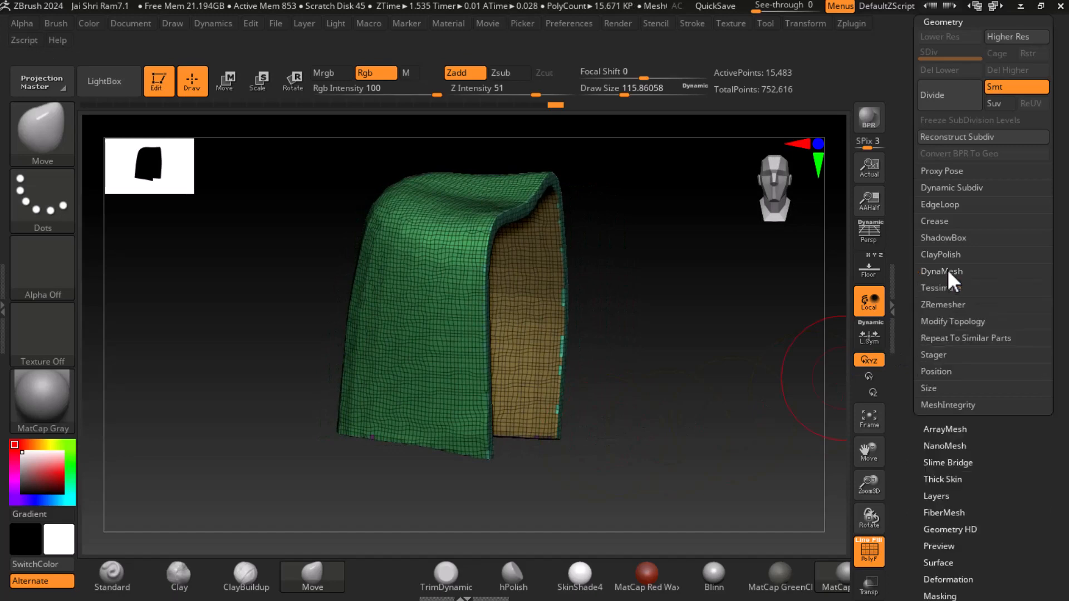
pyautogui.click(943, 305)
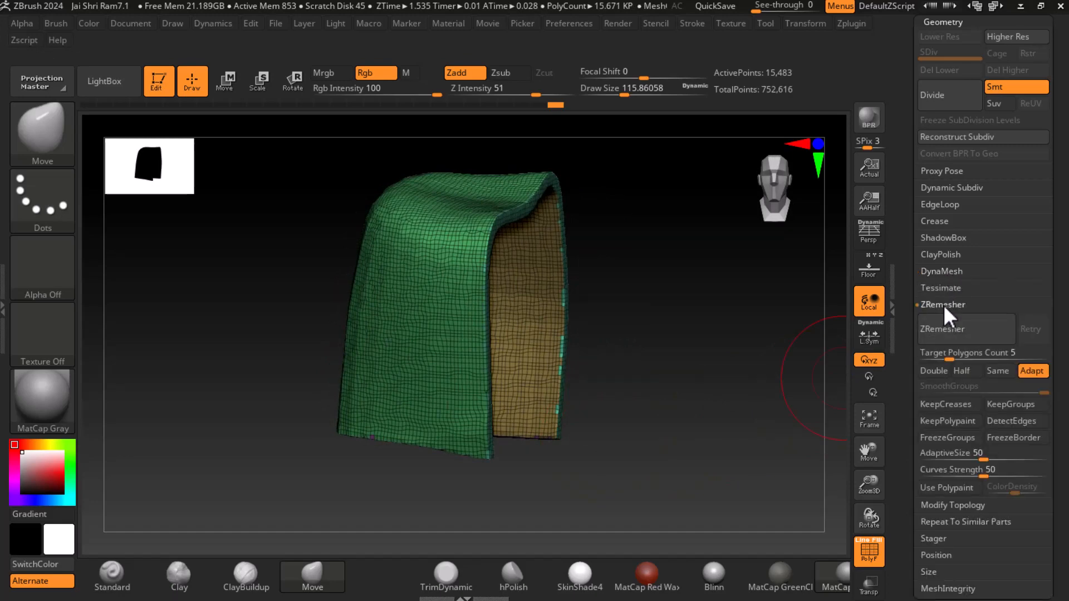
pyautogui.click(952, 329)
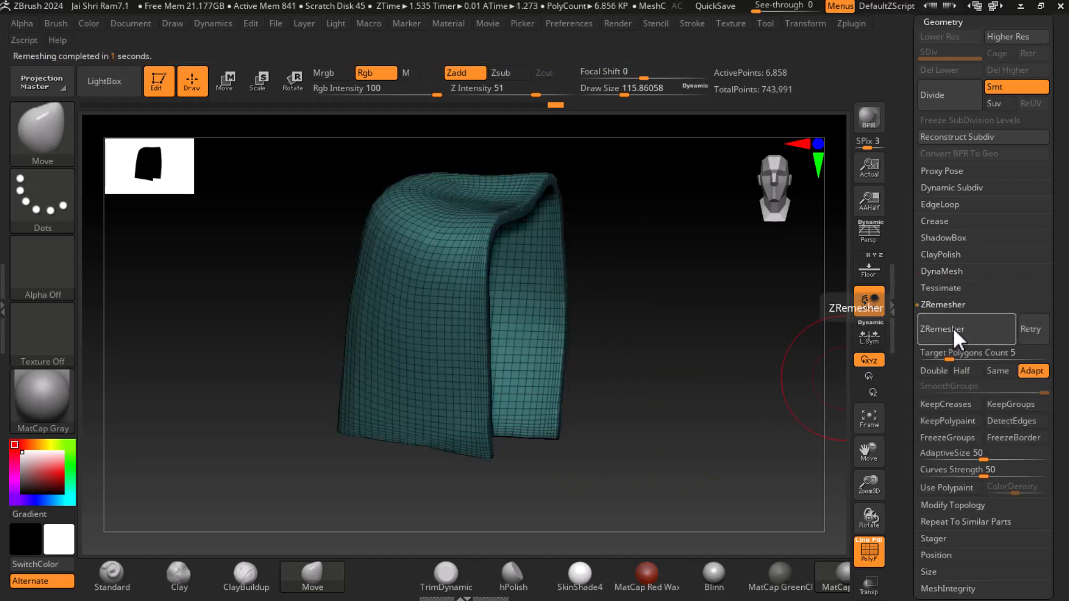
# Step: Retopologize the half cloth repeatedly with ZRemesher using the Half and Adapt options to reduce its polygon density
pyautogui.click(971, 369)
pyautogui.click(973, 334)
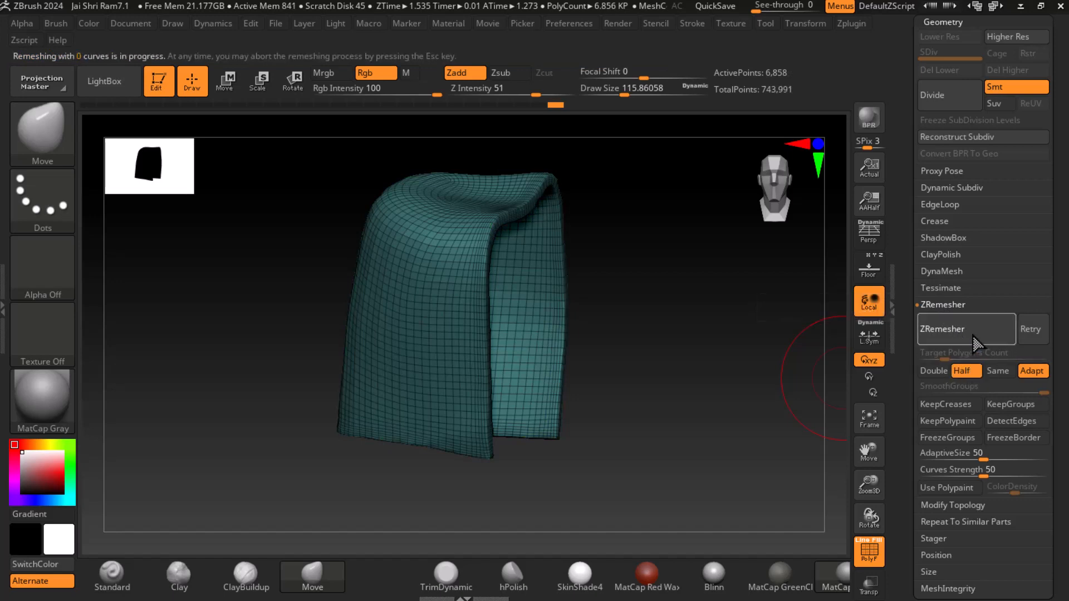
pyautogui.click(973, 339)
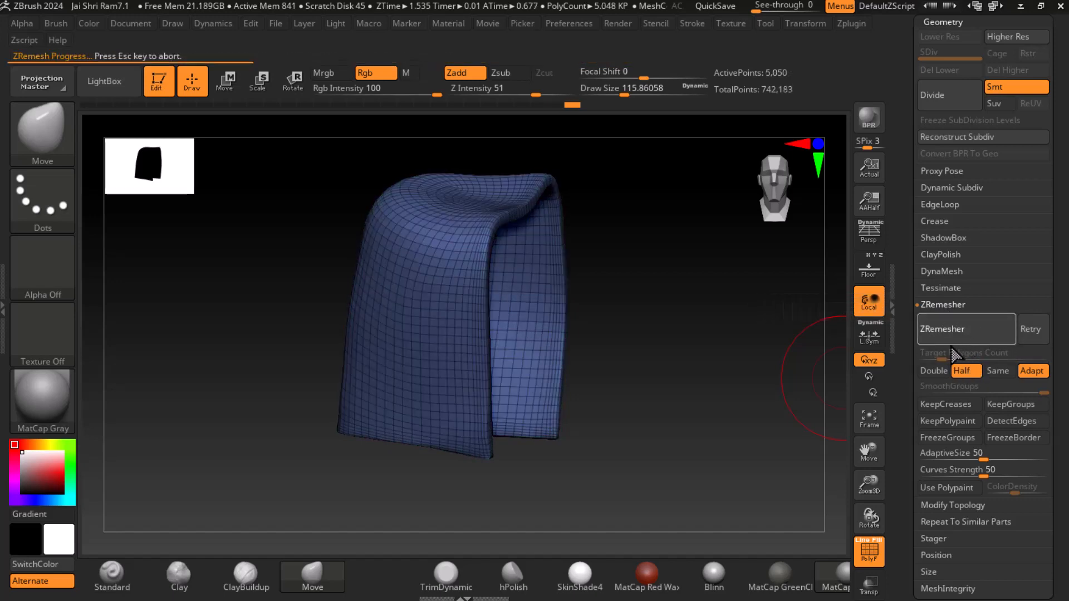
pyautogui.click(973, 339)
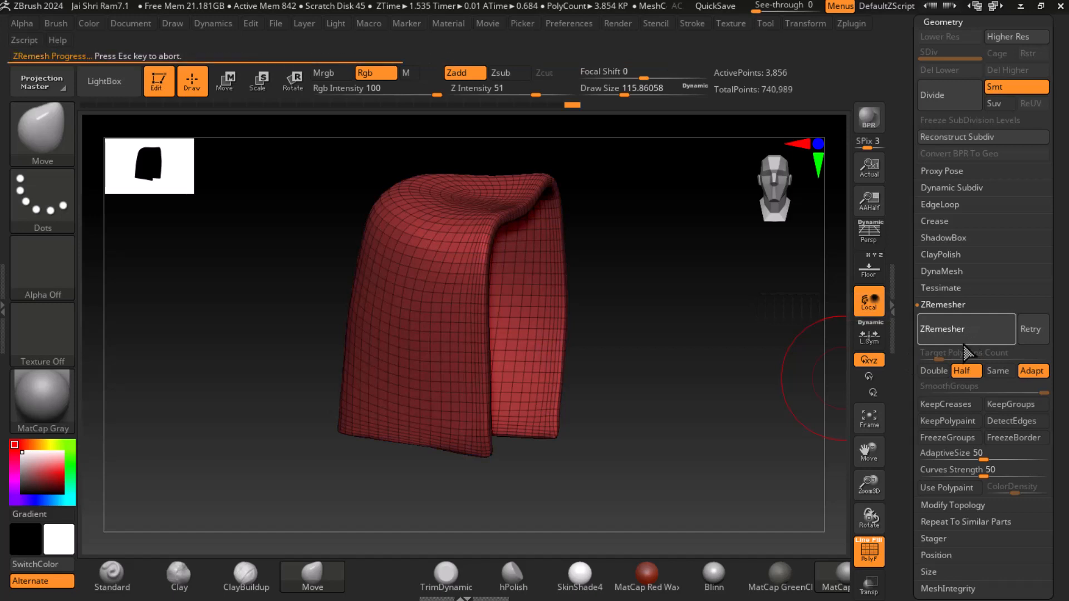
pyautogui.click(972, 337)
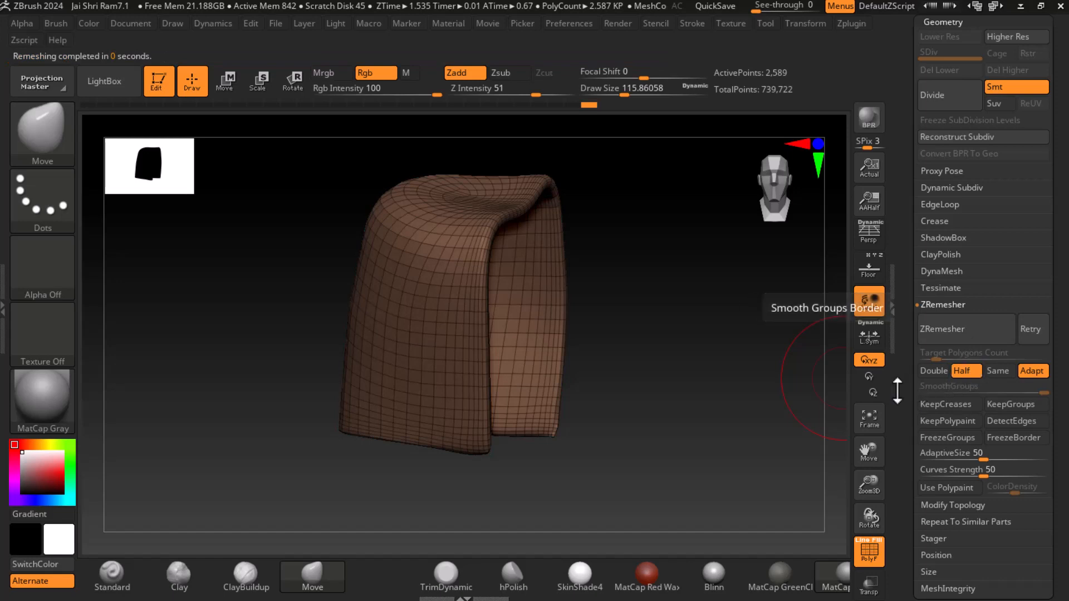
pyautogui.moveTo(635, 426); pyautogui.dragTo(605, 431)
pyautogui.moveTo(639, 413); pyautogui.dragTo(688, 431)
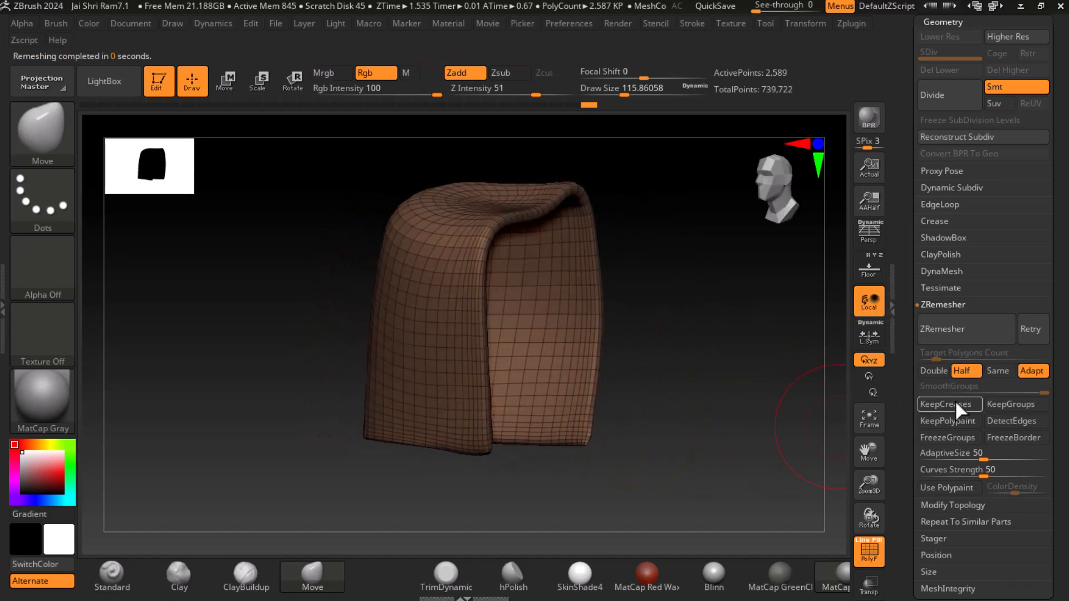
pyautogui.click(962, 335)
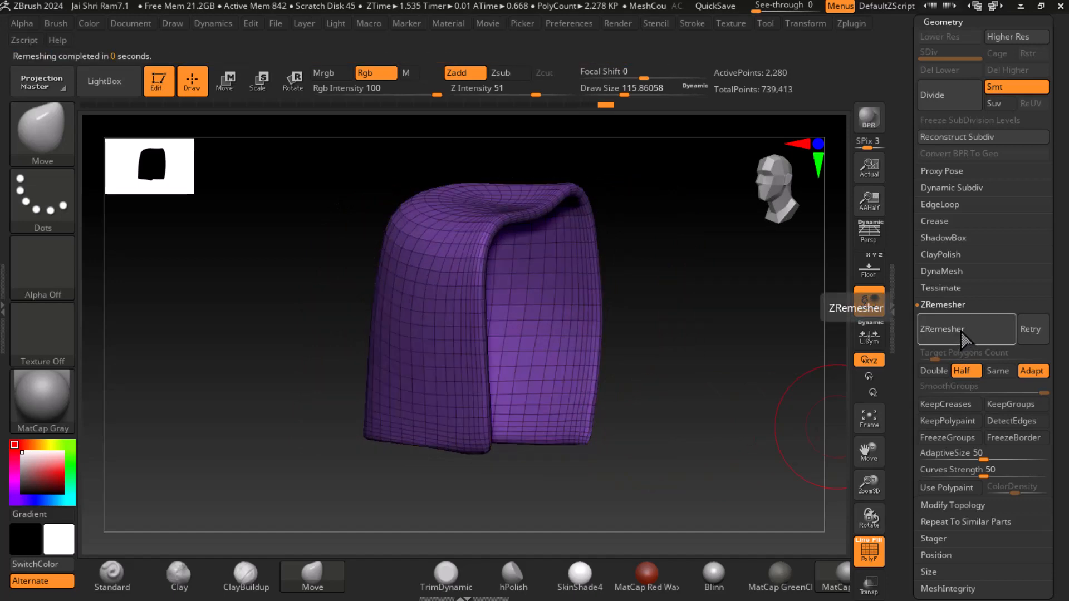
# Step: Pull the half cloth's open front edge and lower corner outward past the centre with the Move brush, checking several angles
pyautogui.moveTo(692, 425); pyautogui.dragTo(676, 442)
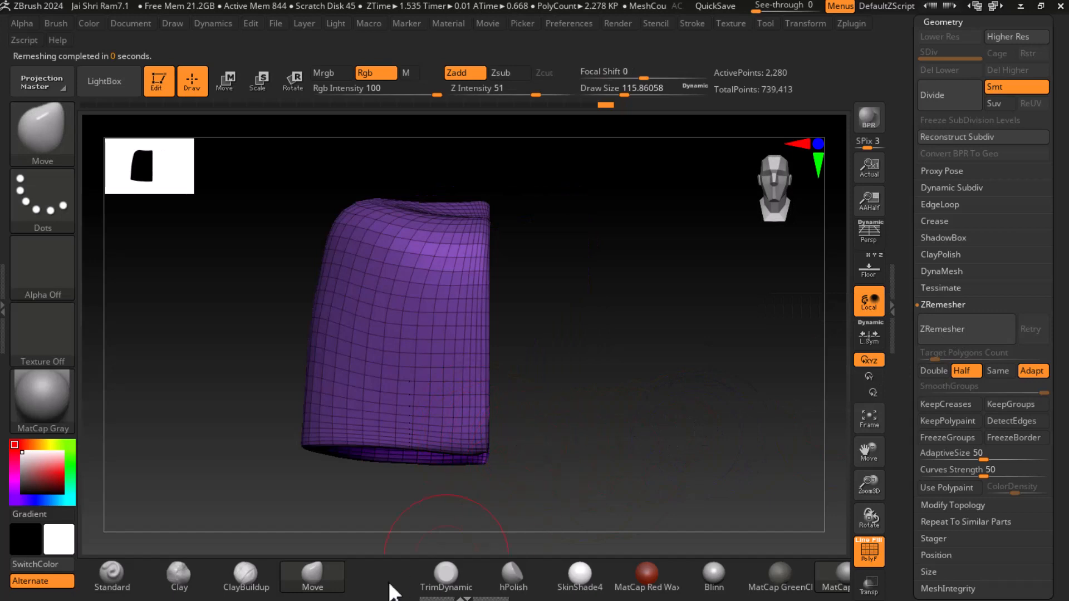
pyautogui.moveTo(491, 437)
pyautogui.mouseDown()
pyautogui.moveTo(633, 446)
pyautogui.moveTo(627, 461)
pyautogui.moveTo(535, 438)
pyautogui.mouseUp()
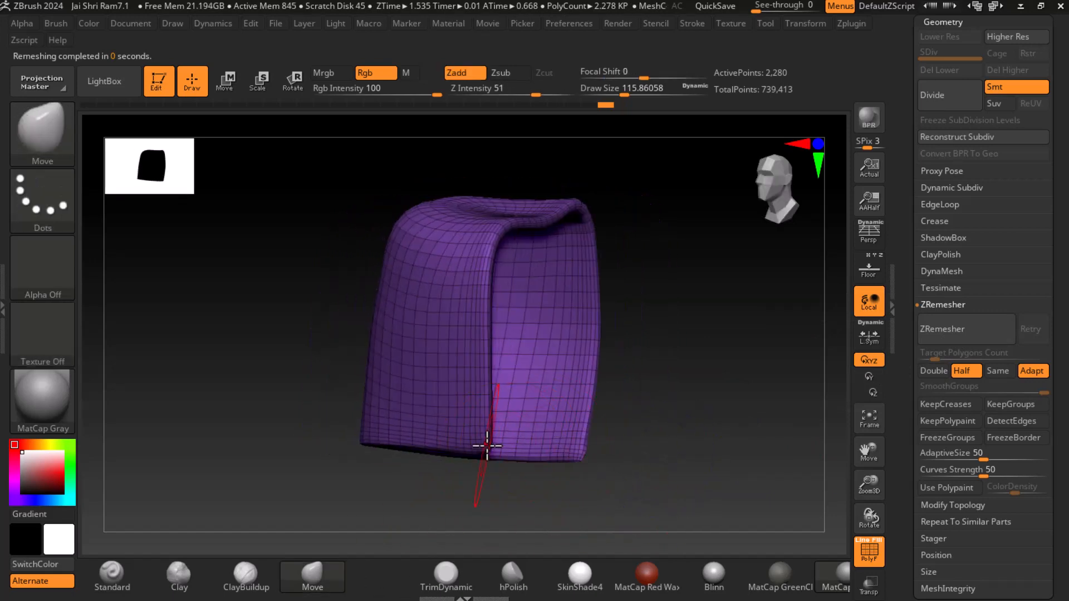
pyautogui.moveTo(594, 466); pyautogui.dragTo(577, 491)
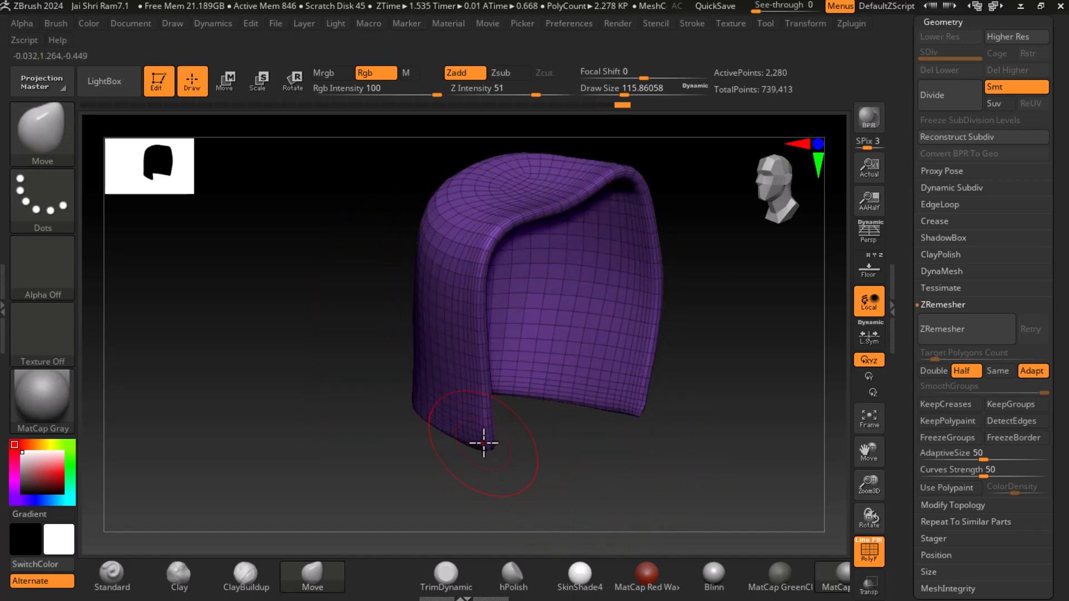
pyautogui.moveTo(557, 456); pyautogui.dragTo(595, 392)
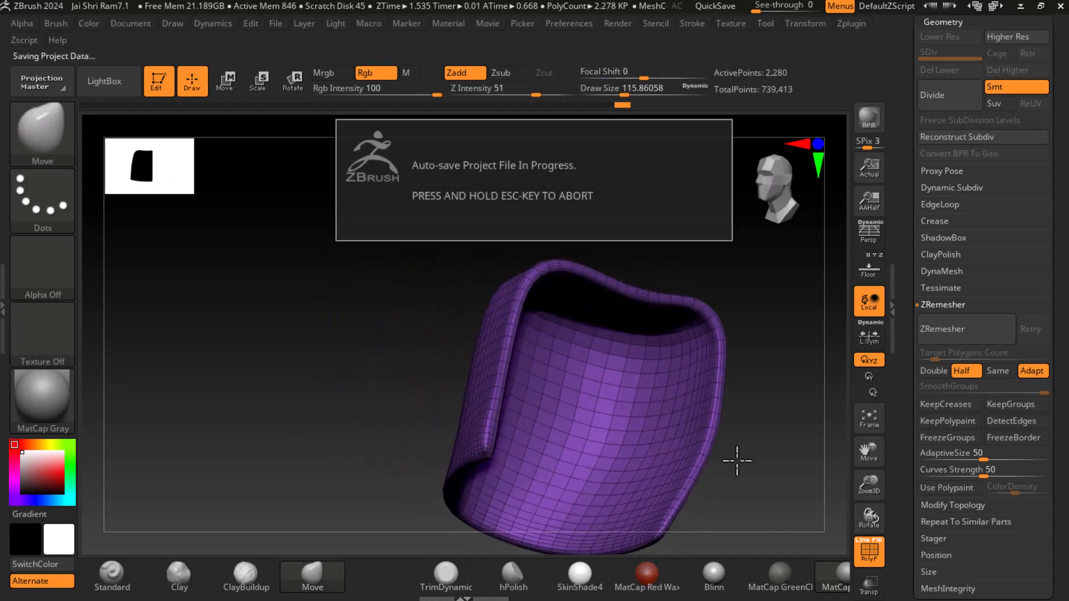
pyautogui.moveTo(740, 461); pyautogui.dragTo(713, 390)
pyautogui.keyDown('ctrl'); pyautogui.moveTo(678, 237); pyautogui.dragTo(522, 531); pyautogui.keyUp('ctrl')
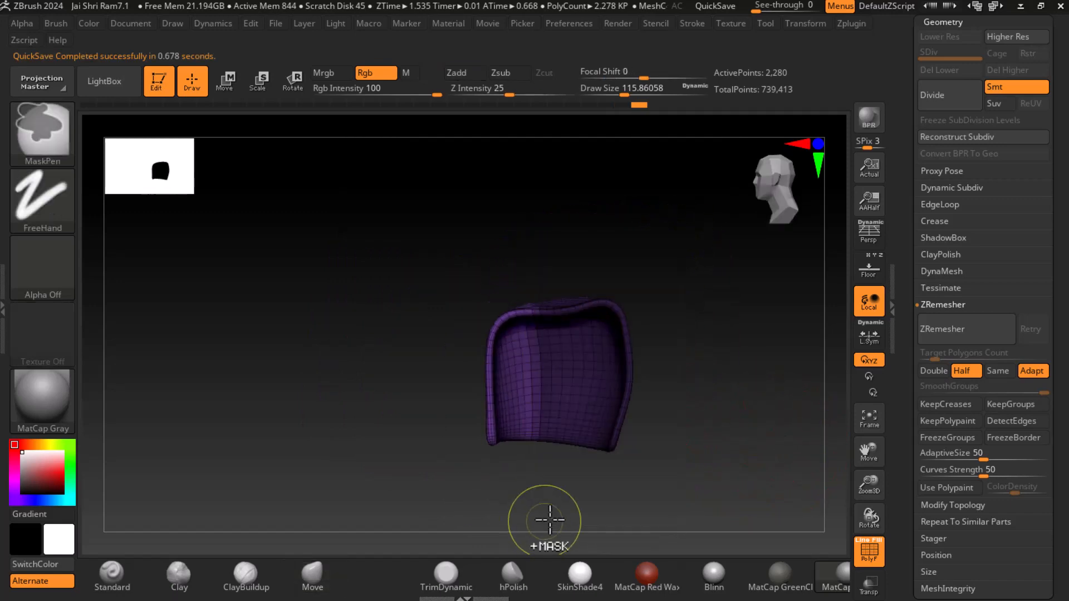
pyautogui.moveTo(610, 494)
pyautogui.mouseDown()
pyautogui.moveTo(690, 482)
pyautogui.moveTo(623, 484)
pyautogui.moveTo(642, 451)
pyautogui.moveTo(666, 452)
pyautogui.mouseUp()
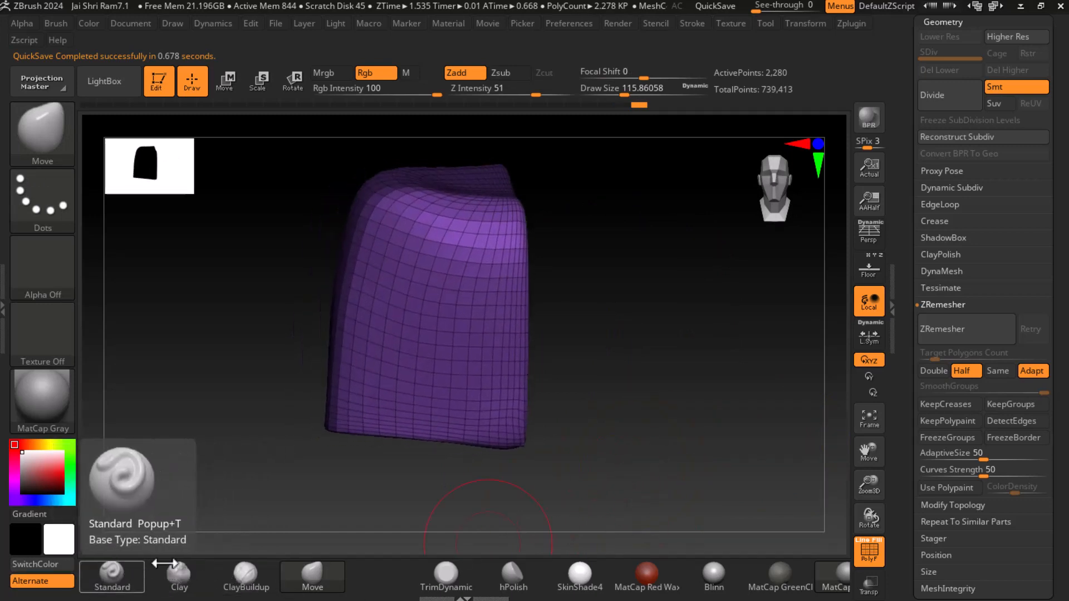
pyautogui.moveTo(571, 440); pyautogui.dragTo(506, 440)
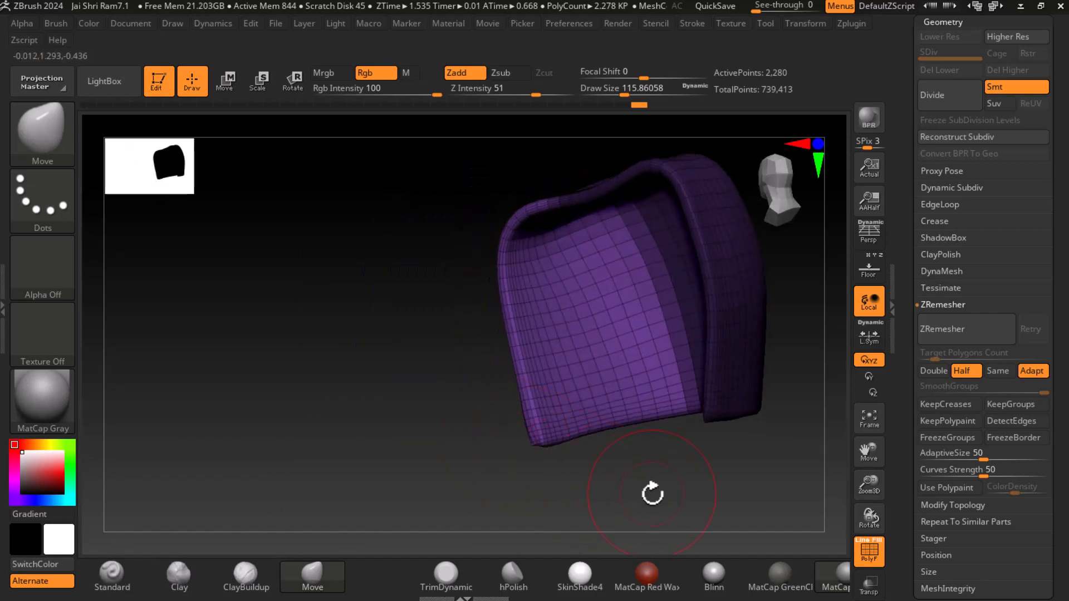
pyautogui.moveTo(651, 491)
pyautogui.mouseDown()
pyautogui.moveTo(486, 468)
pyautogui.moveTo(566, 479)
pyautogui.moveTo(501, 341)
pyautogui.moveTo(563, 389)
pyautogui.moveTo(642, 396)
pyautogui.moveTo(484, 279)
pyautogui.moveTo(470, 293)
pyautogui.moveTo(499, 295)
pyautogui.moveTo(473, 305)
pyautogui.moveTo(470, 389)
pyautogui.mouseUp()
pyautogui.moveTo(601, 409); pyautogui.dragTo(484, 413)
# Step: Mask a stepped, roughly triangular area at the front panel's lower inner corner and turn it into its own polygroup
pyautogui.moveTo(386, 426)
pyautogui.mouseDown()
pyautogui.moveTo(449, 449)
pyautogui.moveTo(510, 422)
pyautogui.moveTo(644, 434)
pyautogui.moveTo(670, 391)
pyautogui.moveTo(699, 393)
pyautogui.moveTo(717, 418)
pyautogui.mouseUp()
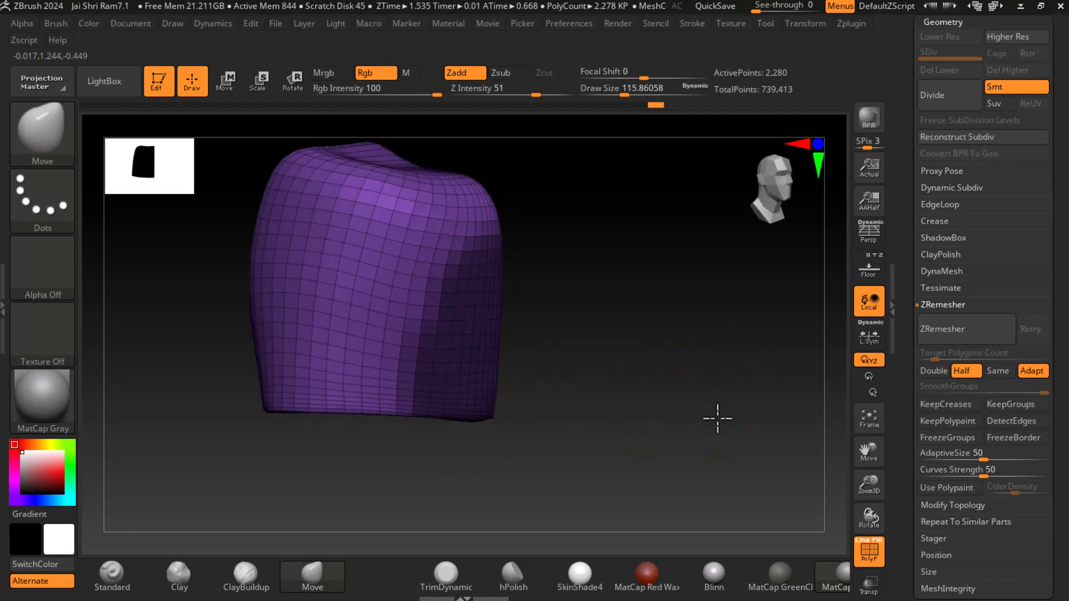
pyautogui.keyDown('ctrl'); pyautogui.moveTo(467, 374); pyautogui.dragTo(425, 401); pyautogui.keyUp('ctrl')
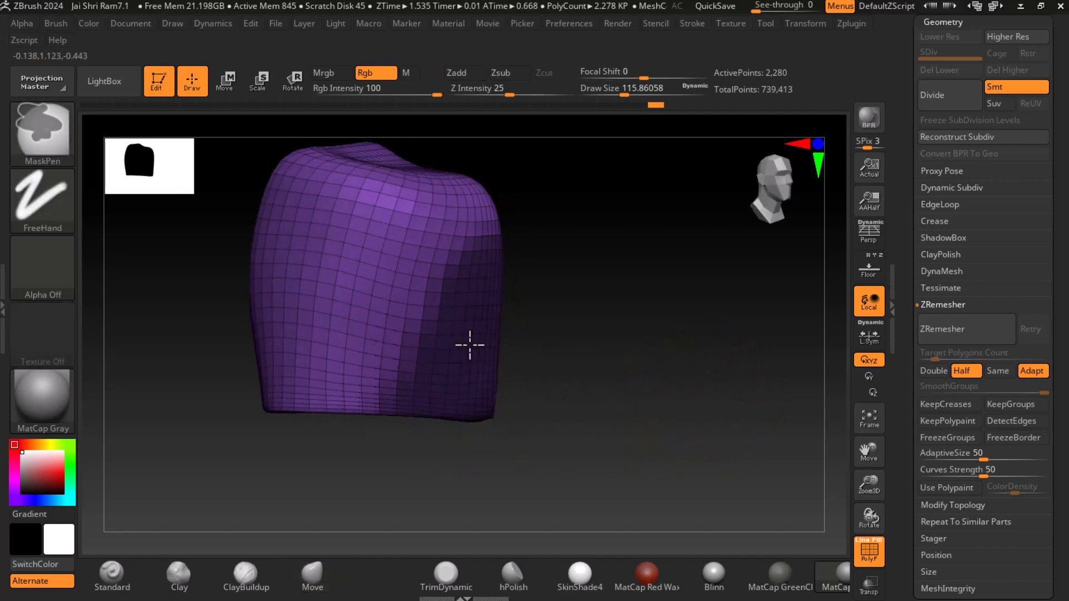
pyautogui.moveTo(446, 422)
pyautogui.mouseDown()
pyautogui.moveTo(546, 396)
pyautogui.moveTo(526, 418)
pyautogui.moveTo(700, 485)
pyautogui.moveTo(618, 437)
pyautogui.mouseUp()
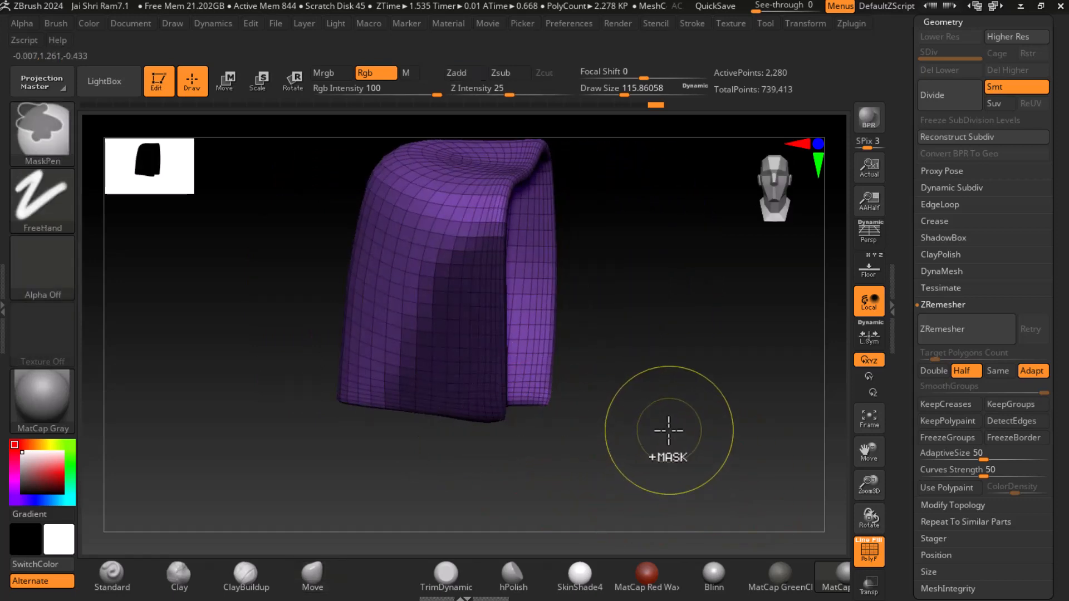
pyautogui.hotkey('ctrl', 'w')
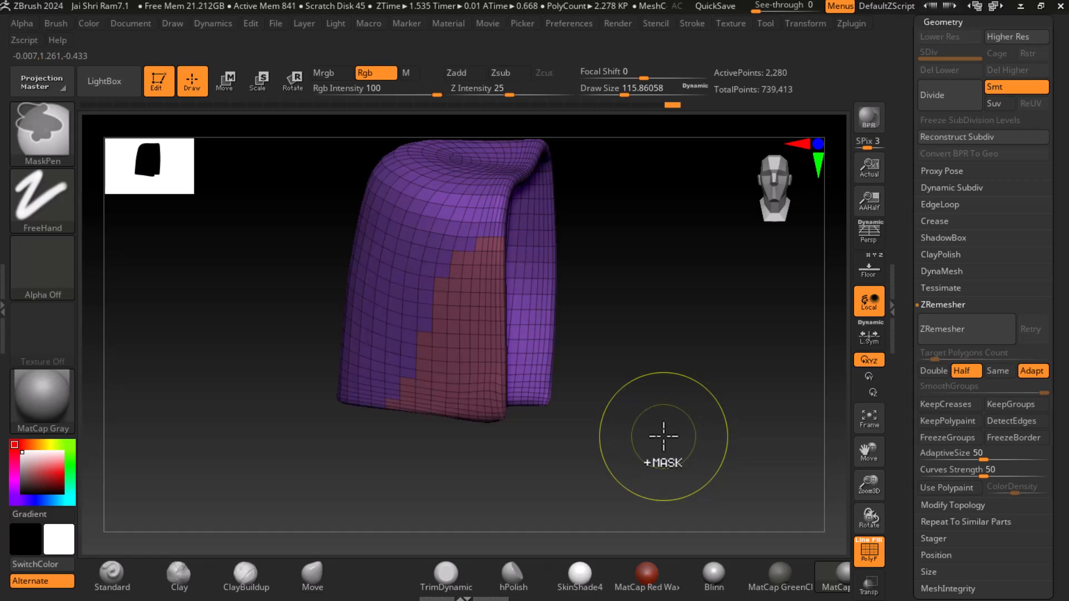
# Step: Hide the new front-corner polygroup and permanently remove its faces with Del Hidden
pyautogui.moveTo(651, 444); pyautogui.dragTo(675, 434)
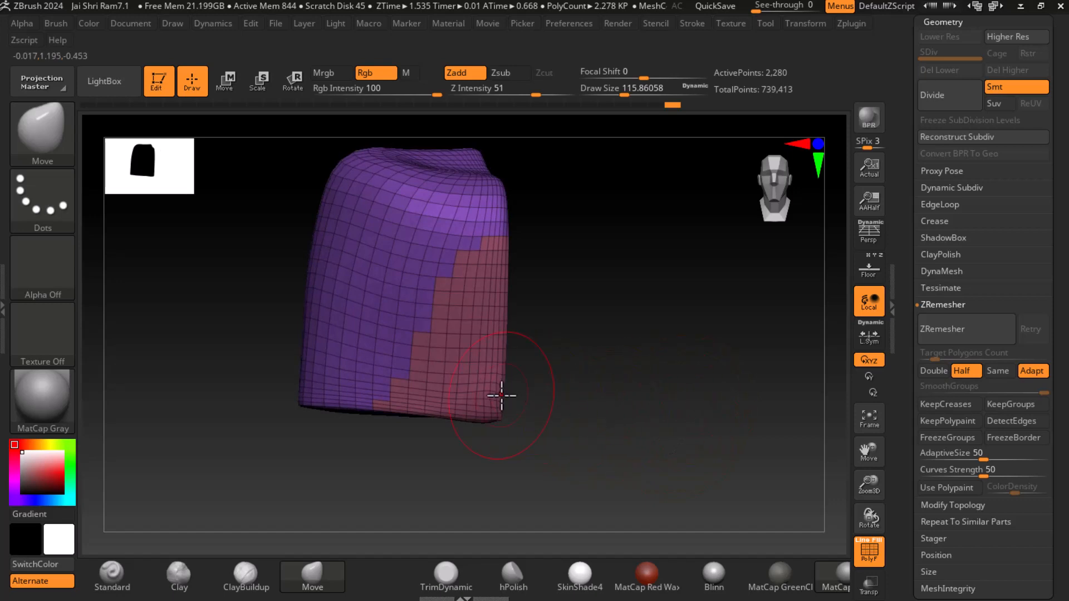
pyautogui.keyDown('ctrl'); pyautogui.keyDown('shift'); pyautogui.click(483, 388); pyautogui.keyUp('shift'); pyautogui.keyUp('ctrl')
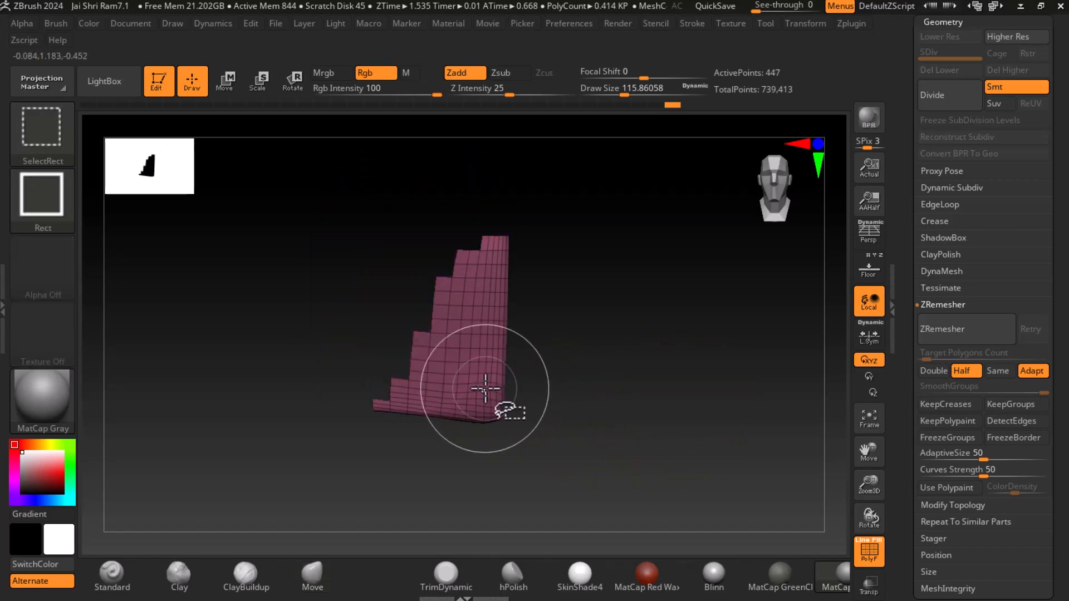
pyautogui.keyDown('ctrl'); pyautogui.keyDown('shift'); pyautogui.click(484, 388); pyautogui.keyUp('shift'); pyautogui.keyUp('ctrl')
pyautogui.moveTo(646, 470); pyautogui.dragTo(752, 488)
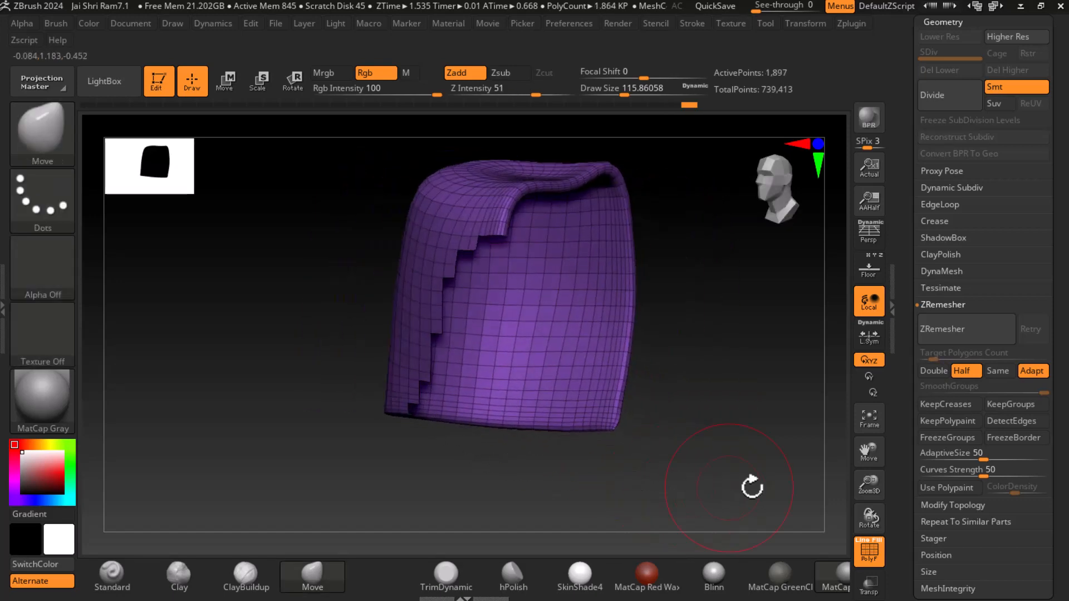
pyautogui.scroll(-3, 913, 297)
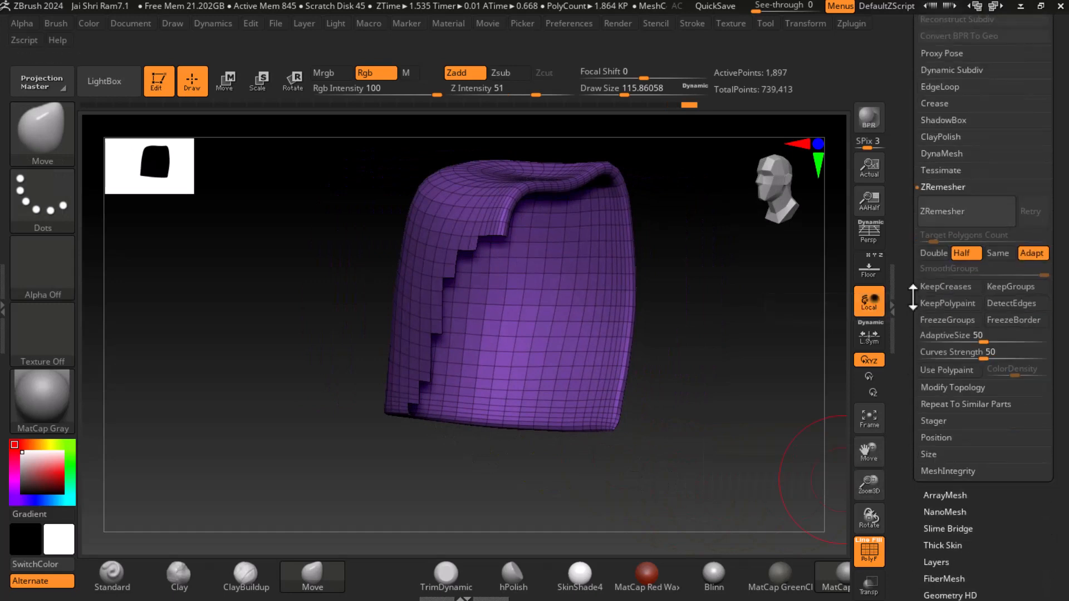
pyautogui.click(953, 388)
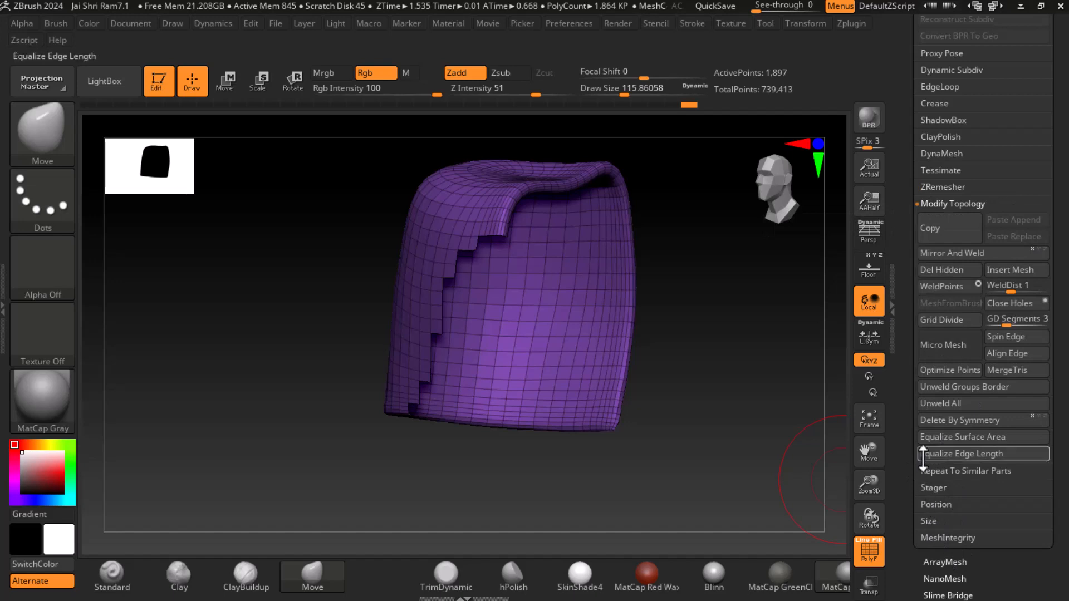
pyautogui.click(951, 274)
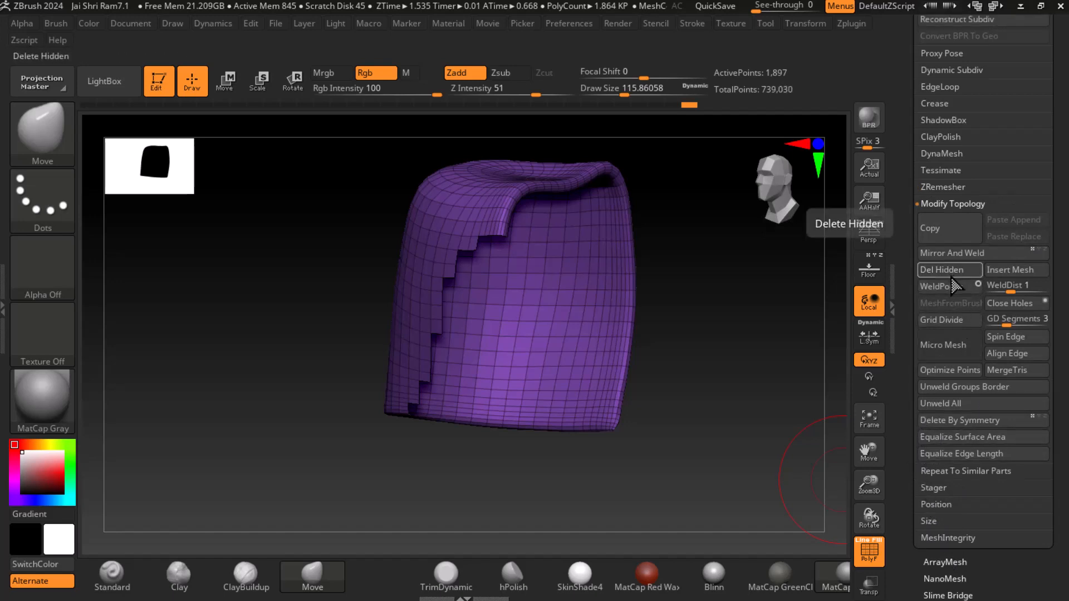
# Step: Convert the trimmed waist cloth piece to DynaMesh at resolution 128
pyautogui.moveTo(753, 480); pyautogui.dragTo(759, 449)
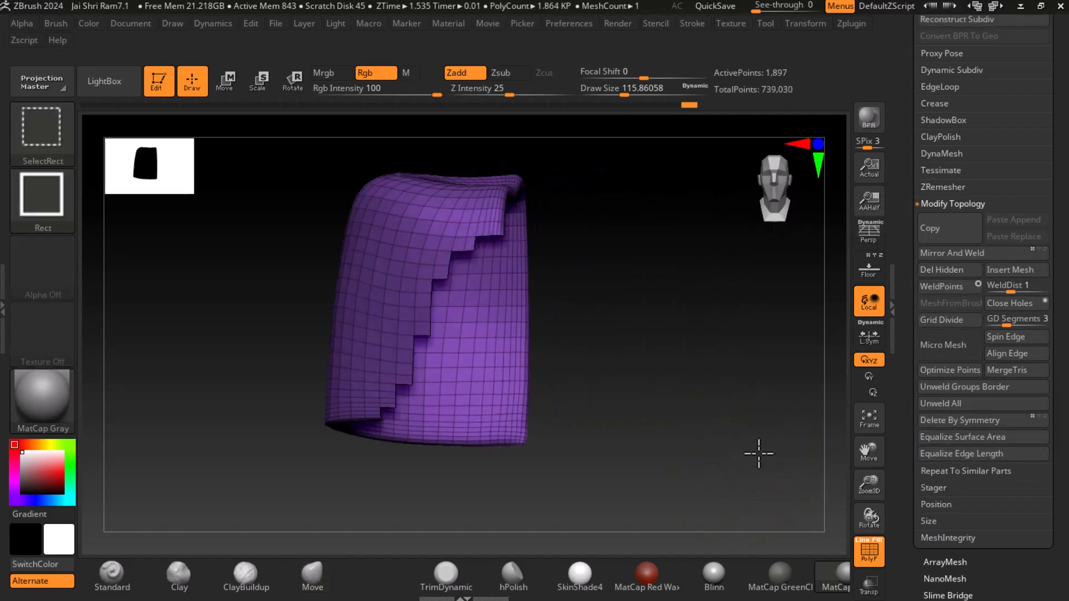
pyautogui.click(963, 204)
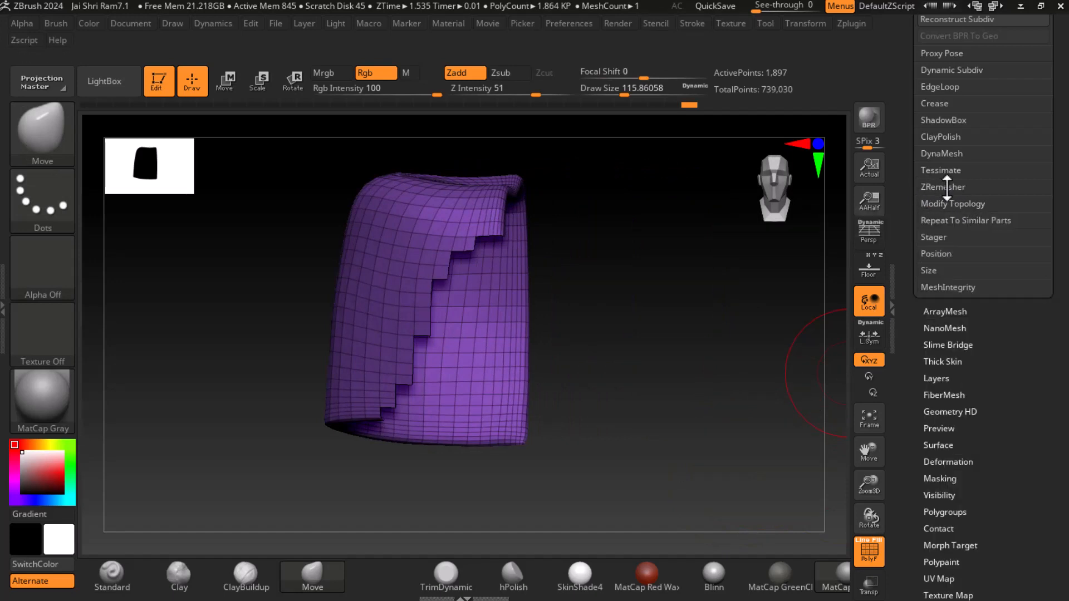
pyautogui.click(948, 154)
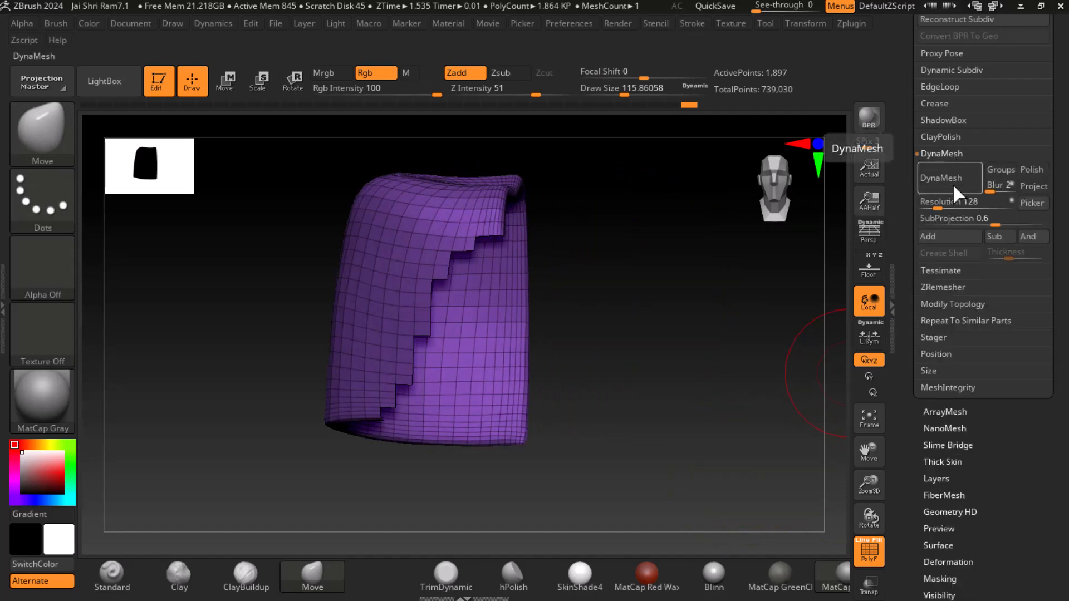
pyautogui.click(952, 182)
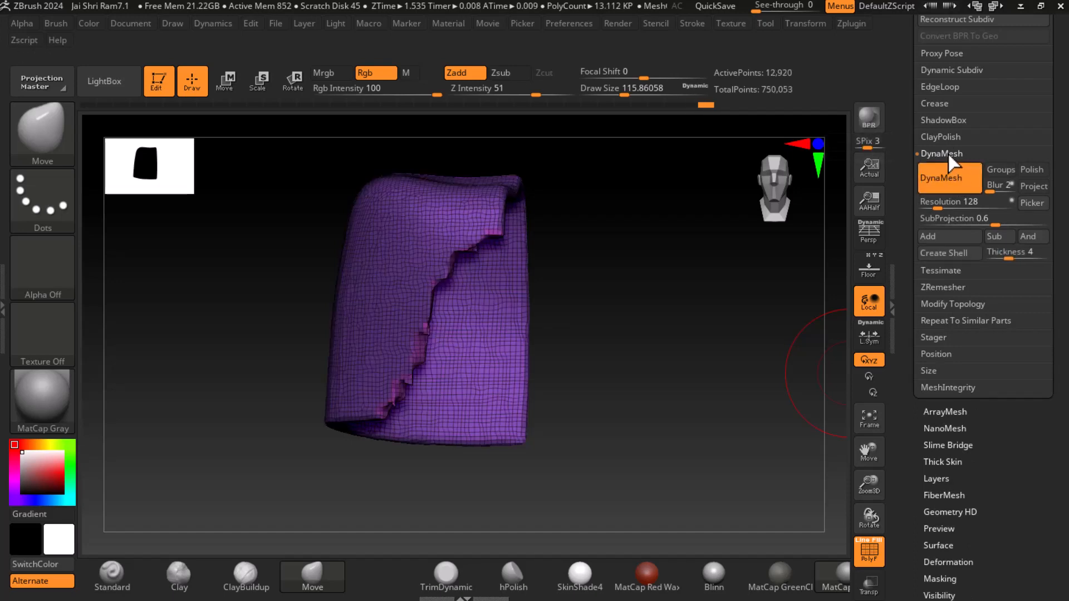
# Step: Try to remesh the cloth piece with ZRemesher set to Half and Adapt
pyautogui.click(949, 156)
pyautogui.click(945, 187)
pyautogui.click(967, 217)
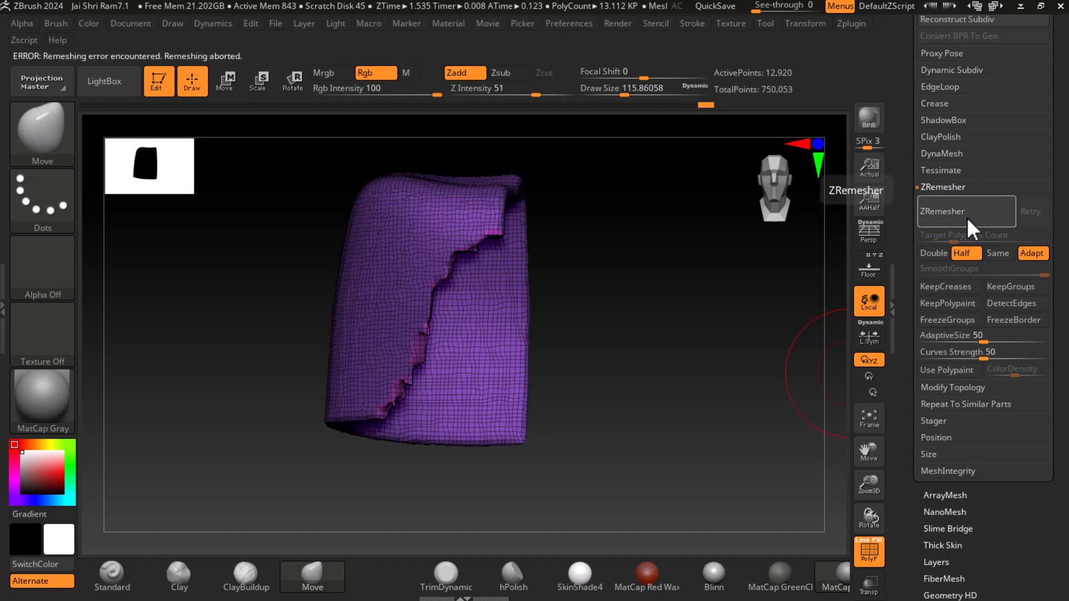
# Step: Smooth the jagged stair-stepped cut edge along the front and inner side of the cloth
pyautogui.moveTo(752, 315); pyautogui.dragTo(807, 320)
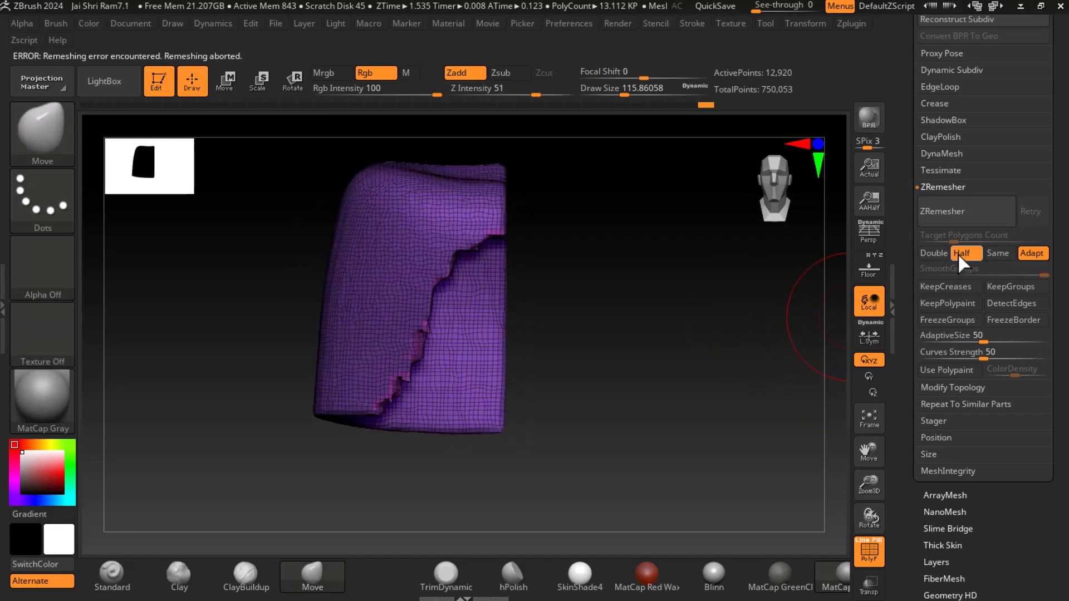
pyautogui.moveTo(652, 329)
pyautogui.keyDown('shift'); pyautogui.mouseDown()
pyautogui.moveTo(699, 336)
pyautogui.moveTo(535, 281)
pyautogui.mouseUp(); pyautogui.keyUp('shift')
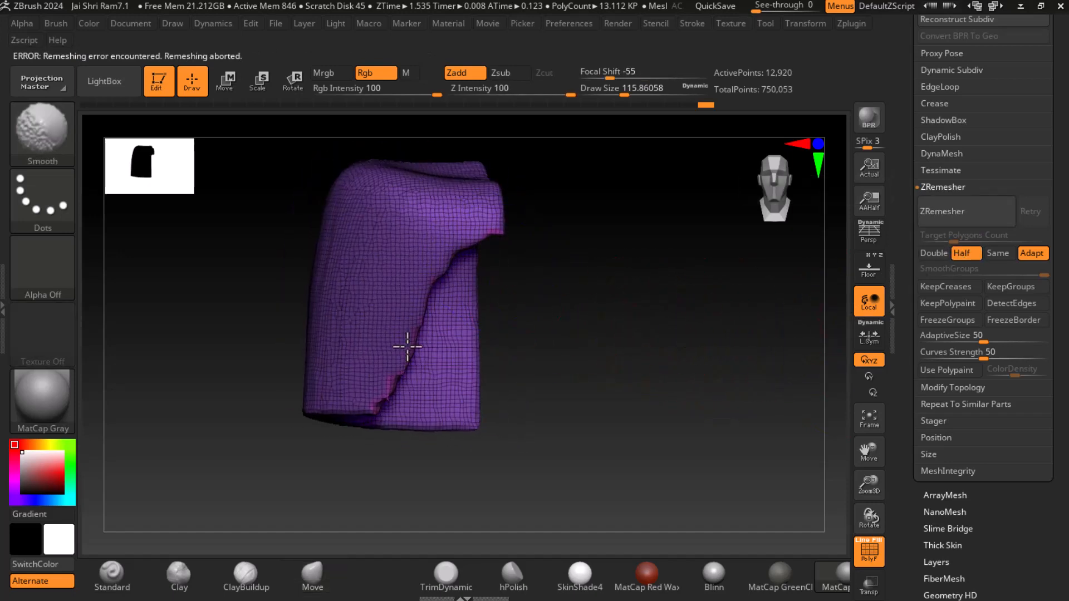
pyautogui.moveTo(508, 226); pyautogui.dragTo(516, 262)
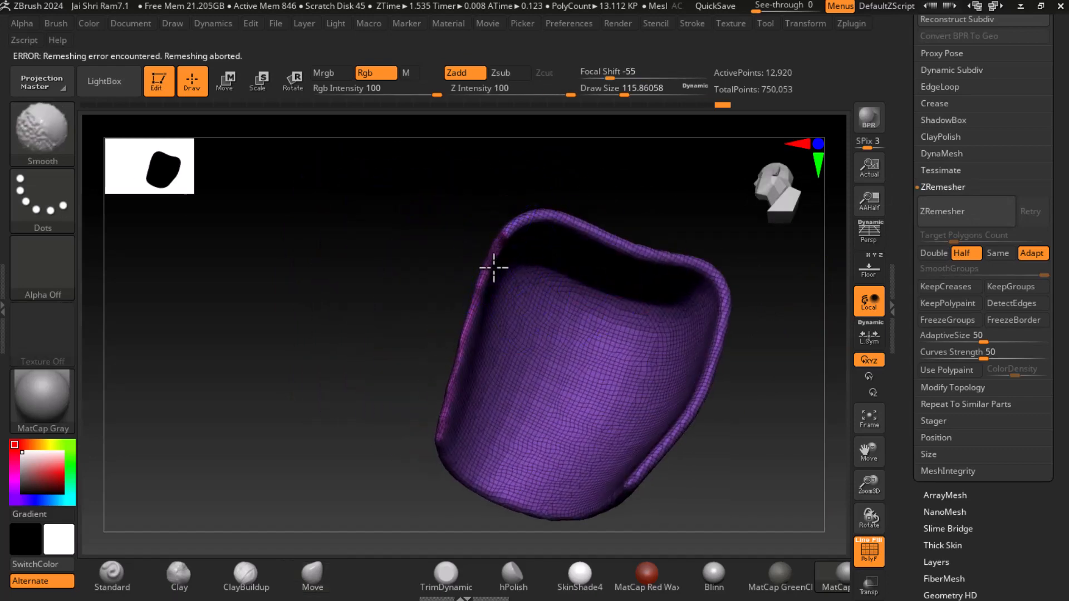
pyautogui.moveTo(425, 306); pyautogui.dragTo(573, 329)
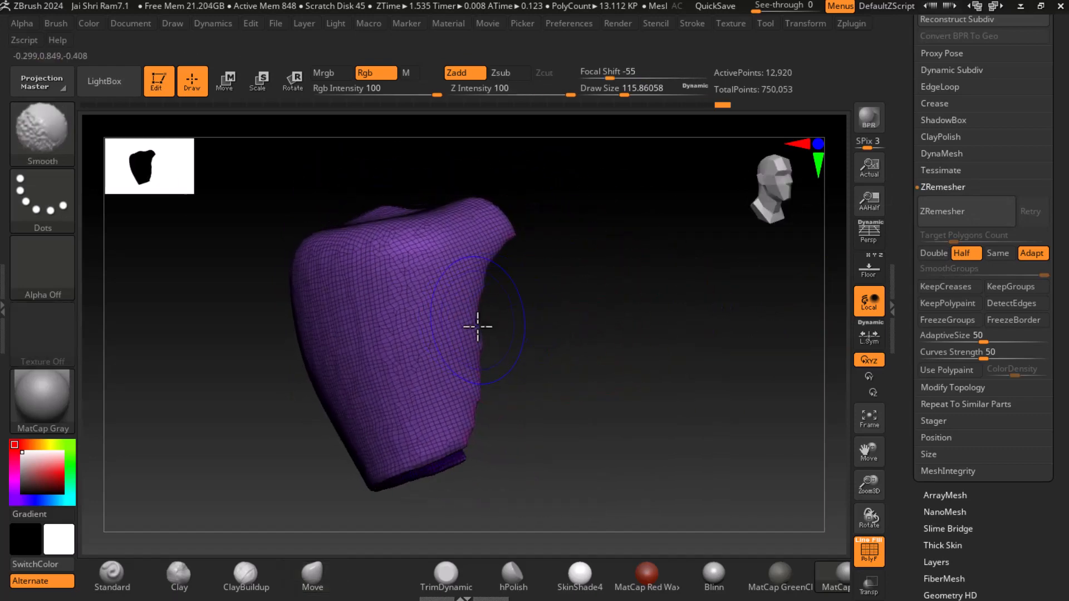
# Step: Remesh the smoothed cloth with ZRemesher set to Half and Adapt
pyautogui.click(957, 211)
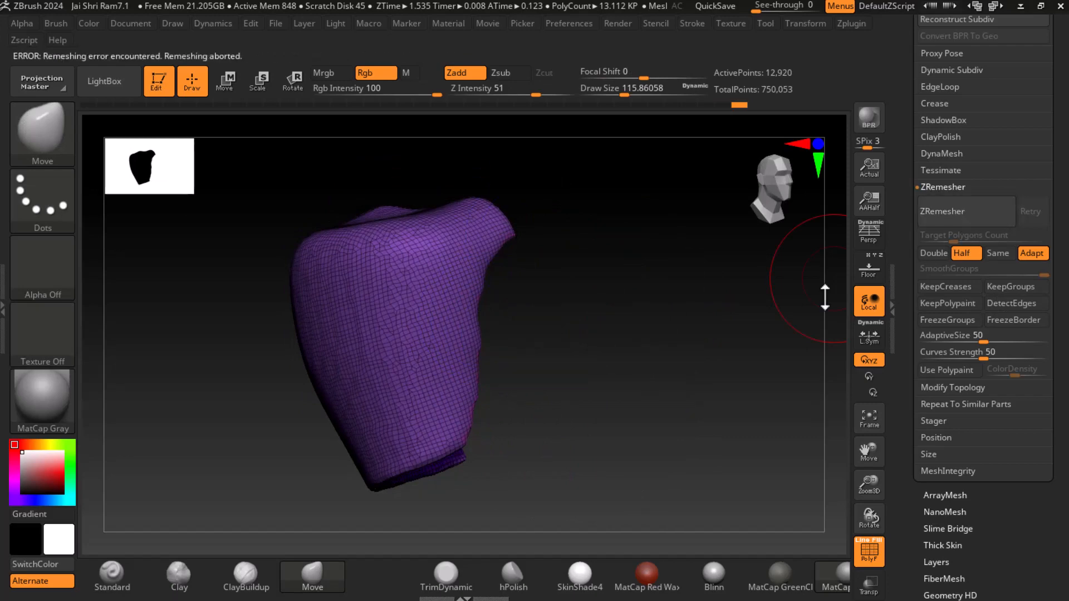
pyautogui.moveTo(729, 326); pyautogui.dragTo(789, 416)
pyautogui.press('f')
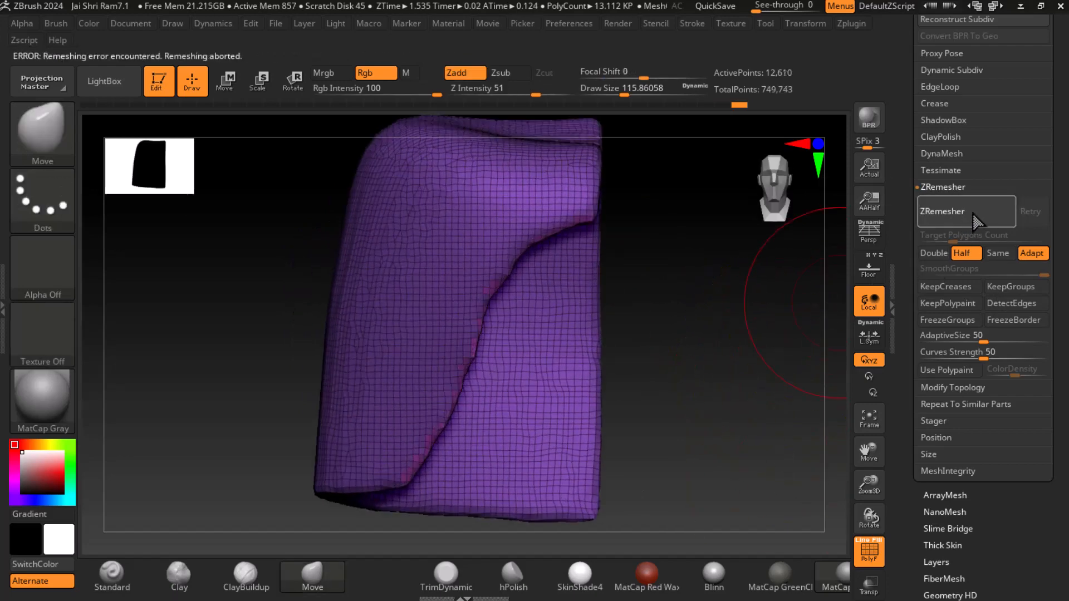
pyautogui.click(975, 215)
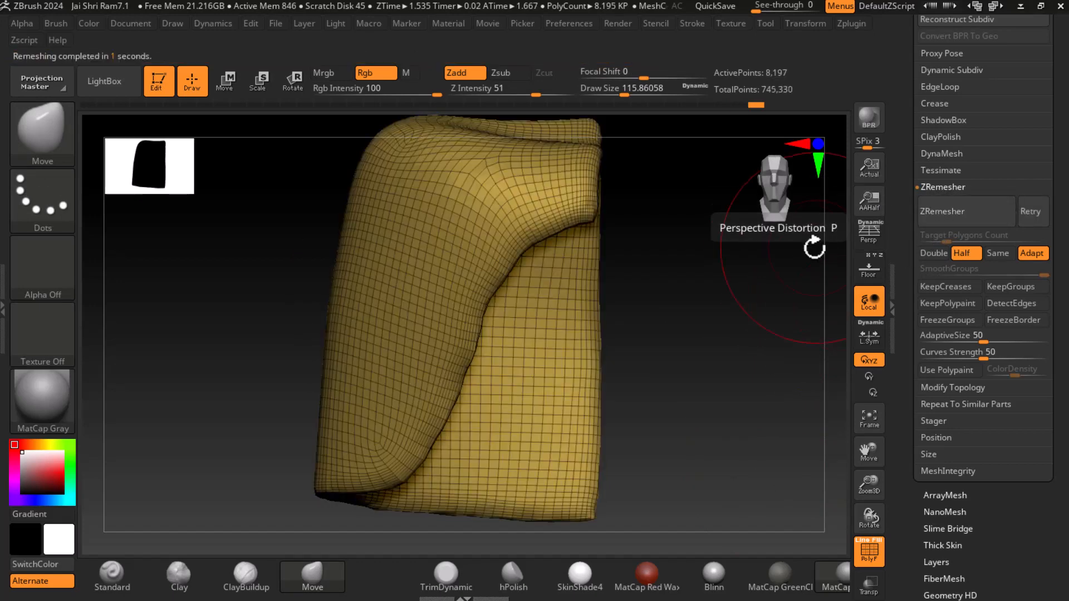
# Step: Smooth and refine the cloth's curved front overlap edge, checking its shape against the floor reference image
pyautogui.moveTo(496, 282)
pyautogui.keyDown('shift'); pyautogui.mouseDown()
pyautogui.moveTo(449, 389)
pyautogui.moveTo(384, 470)
pyautogui.mouseUp(); pyautogui.keyUp('shift')
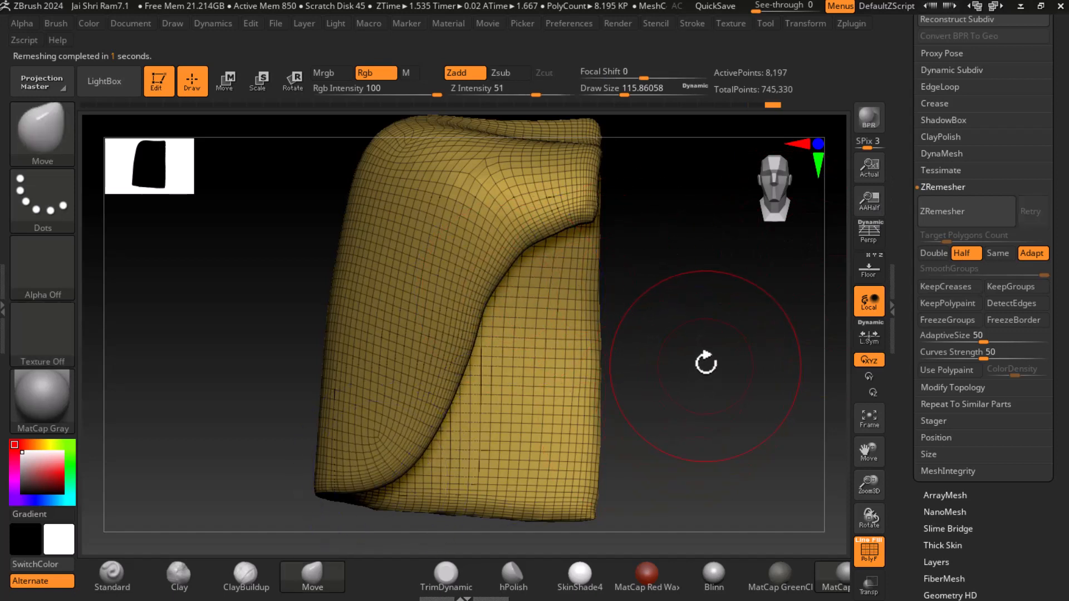
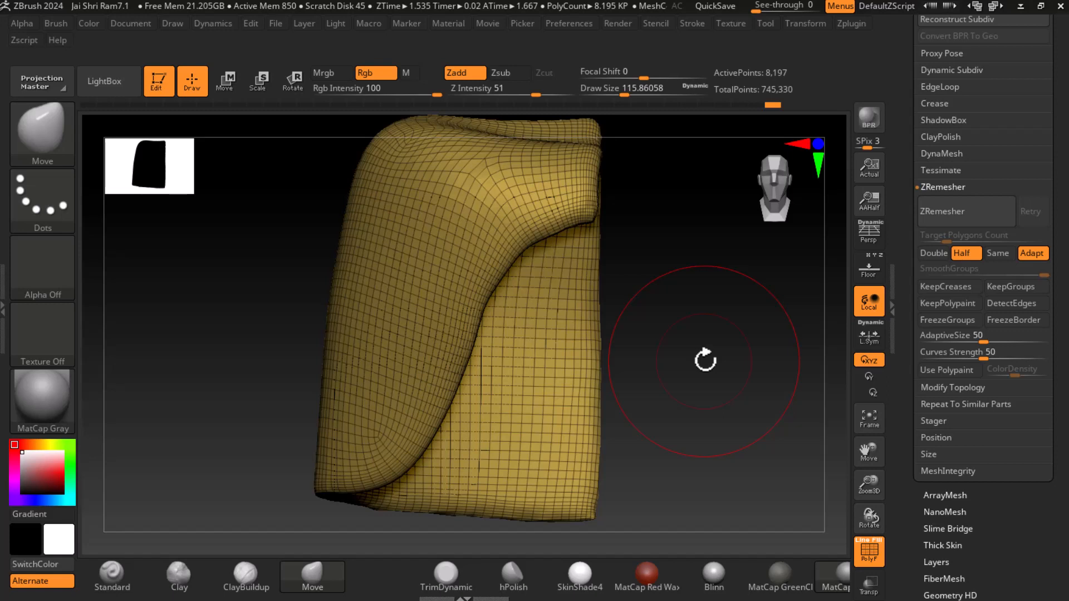
pyautogui.moveTo(698, 377); pyautogui.dragTo(755, 359)
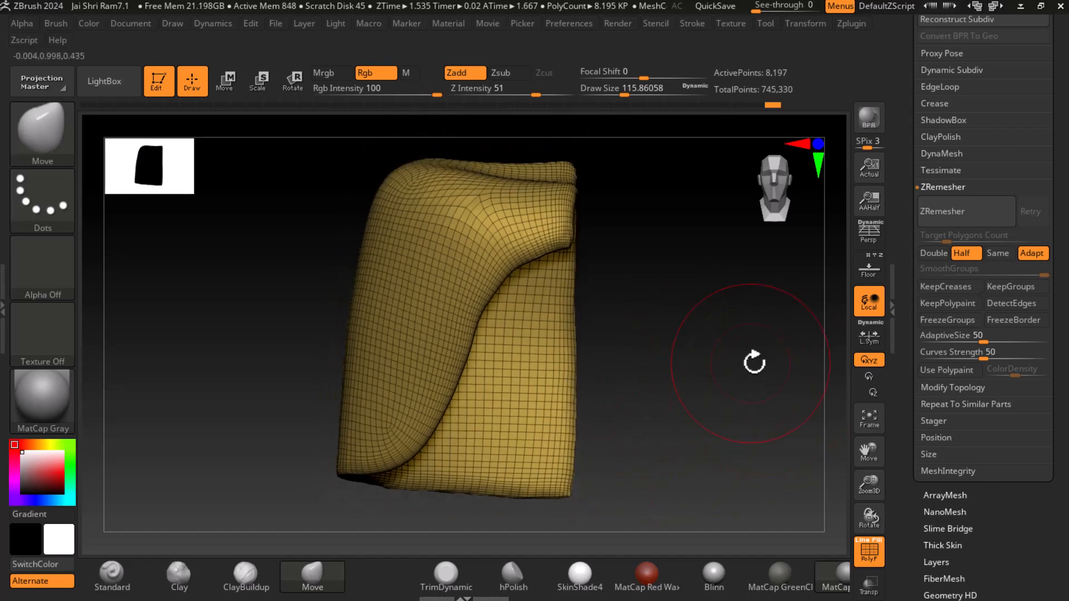
pyautogui.moveTo(909, 161); pyautogui.dragTo(919, 267)
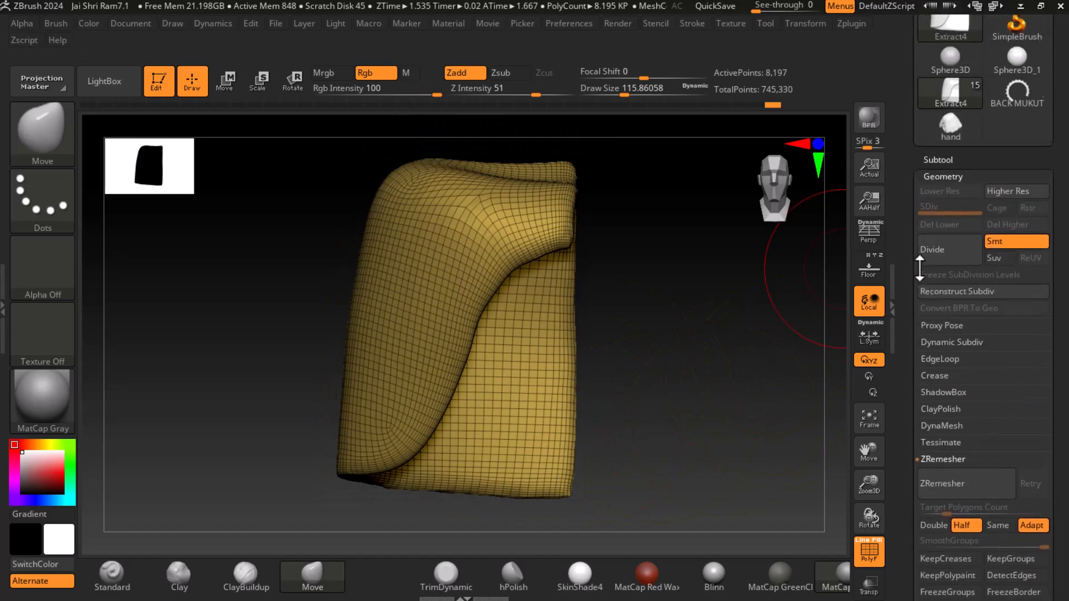
pyautogui.click(935, 158)
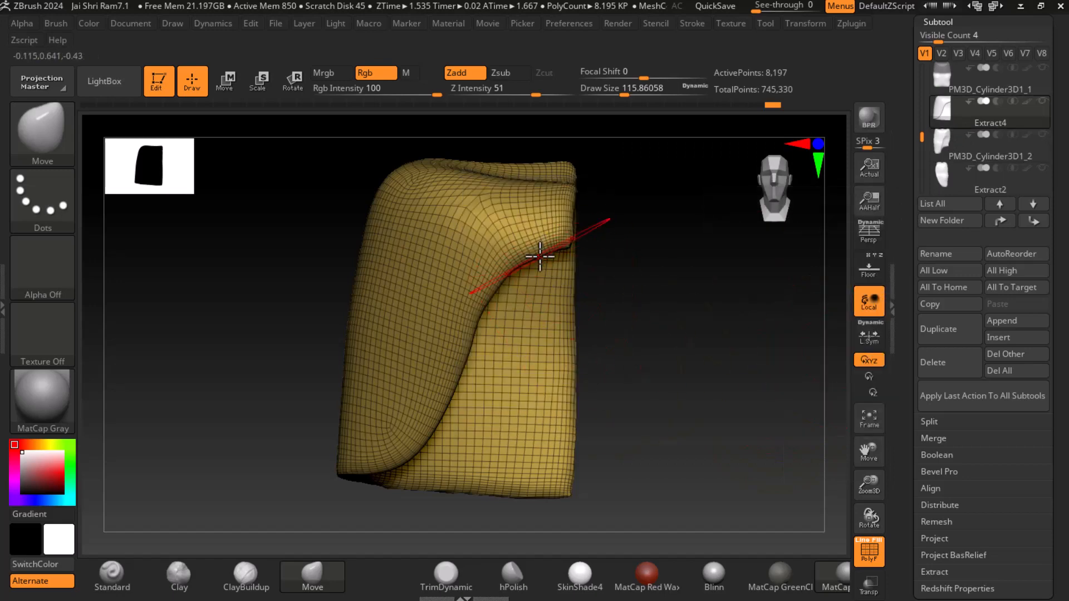
pyautogui.moveTo(544, 251)
pyautogui.keyDown('shift'); pyautogui.mouseDown()
pyautogui.moveTo(554, 251)
pyautogui.moveTo(479, 313)
pyautogui.mouseUp(); pyautogui.keyUp('shift')
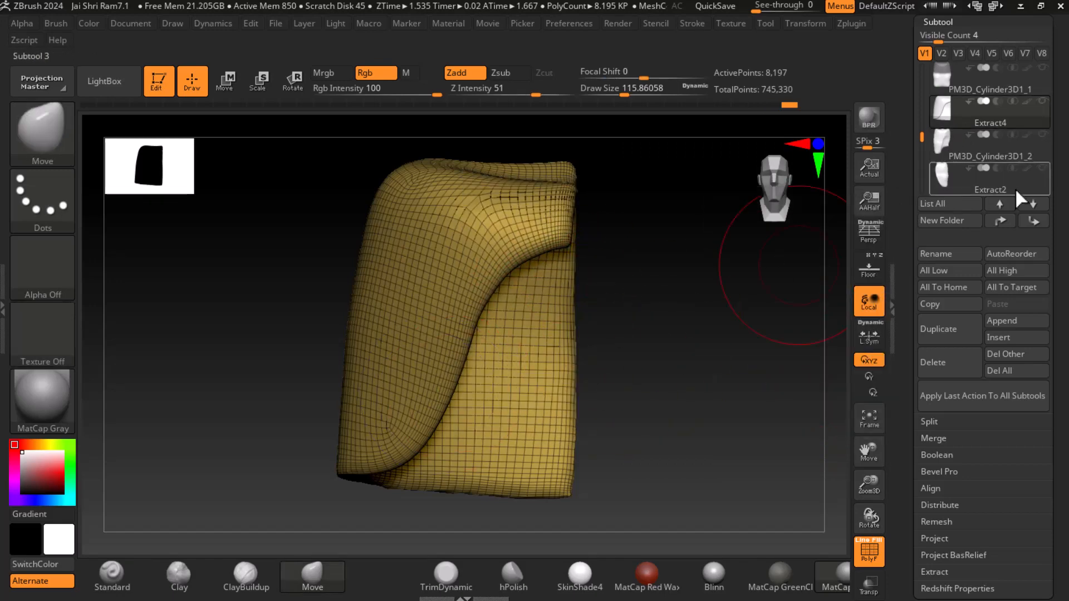
pyautogui.click(868, 268)
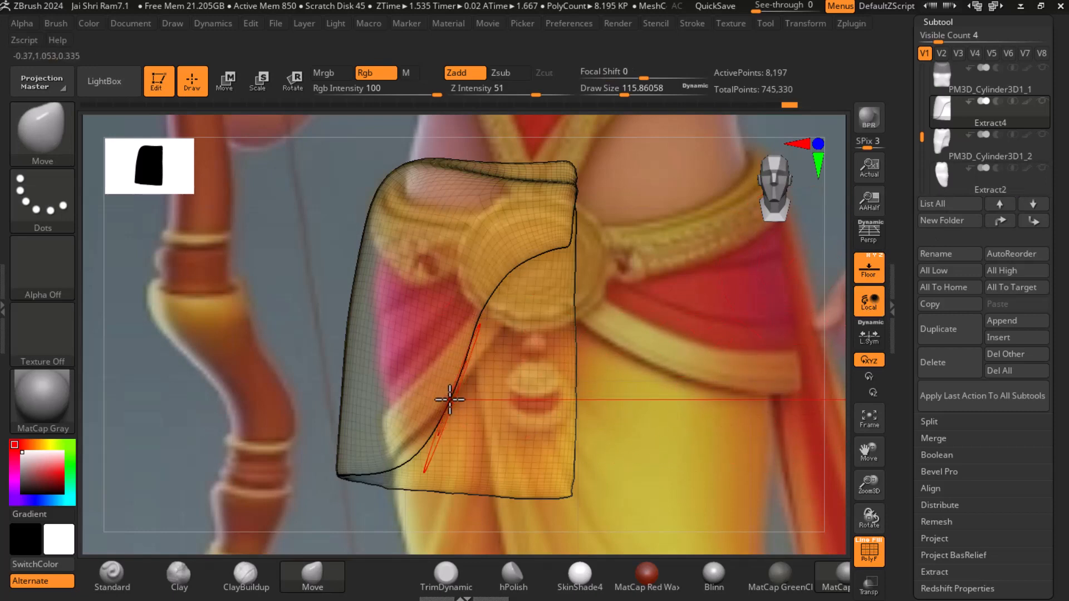
pyautogui.click(875, 274)
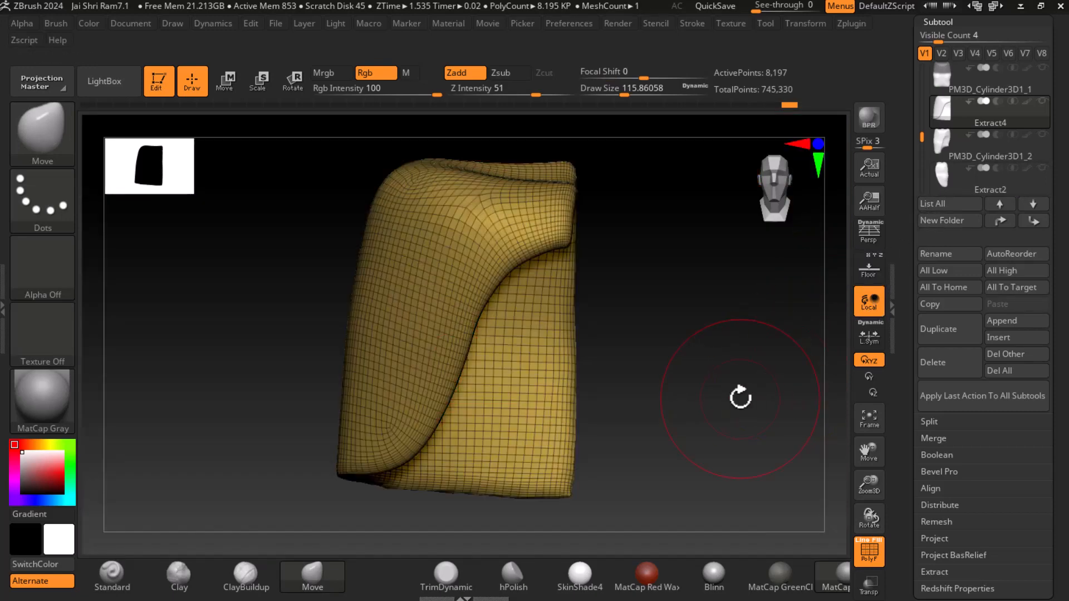
# Step: Smooth the cloth's lower hem and front overlap edge, undoing one stroke in between
pyautogui.moveTo(740, 454)
pyautogui.mouseDown()
pyautogui.moveTo(707, 339)
pyautogui.moveTo(459, 449)
pyautogui.moveTo(562, 440)
pyautogui.mouseUp()
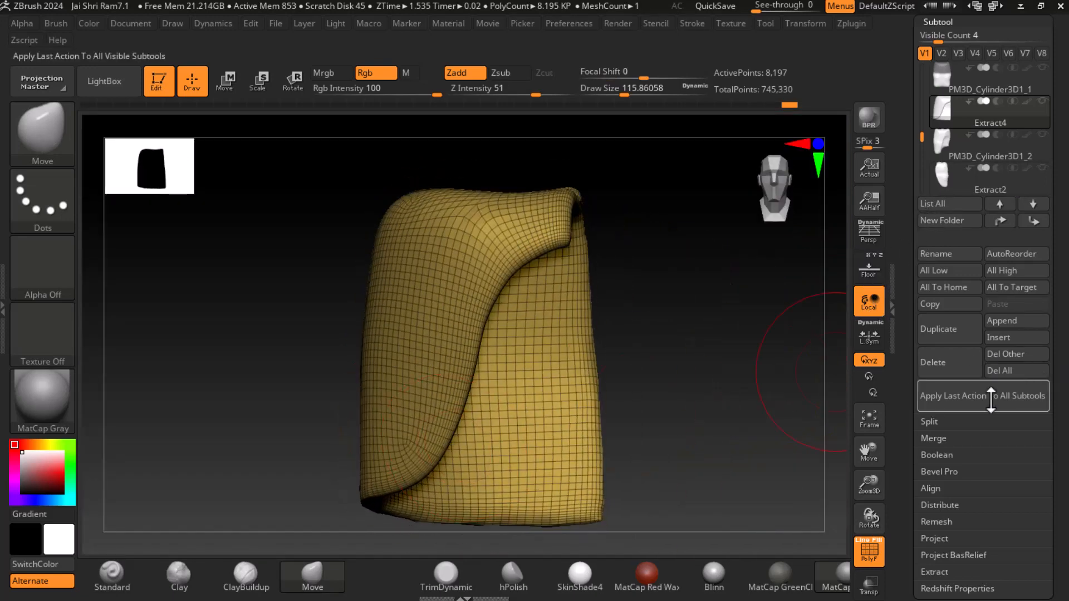
pyautogui.keyDown('alt'); pyautogui.moveTo(686, 424); pyautogui.dragTo(718, 303); pyautogui.keyUp('alt')
pyautogui.moveTo(485, 311)
pyautogui.keyDown('shift'); pyautogui.mouseDown()
pyautogui.moveTo(402, 380)
pyautogui.moveTo(478, 408)
pyautogui.moveTo(613, 397)
pyautogui.mouseUp(); pyautogui.keyUp('shift')
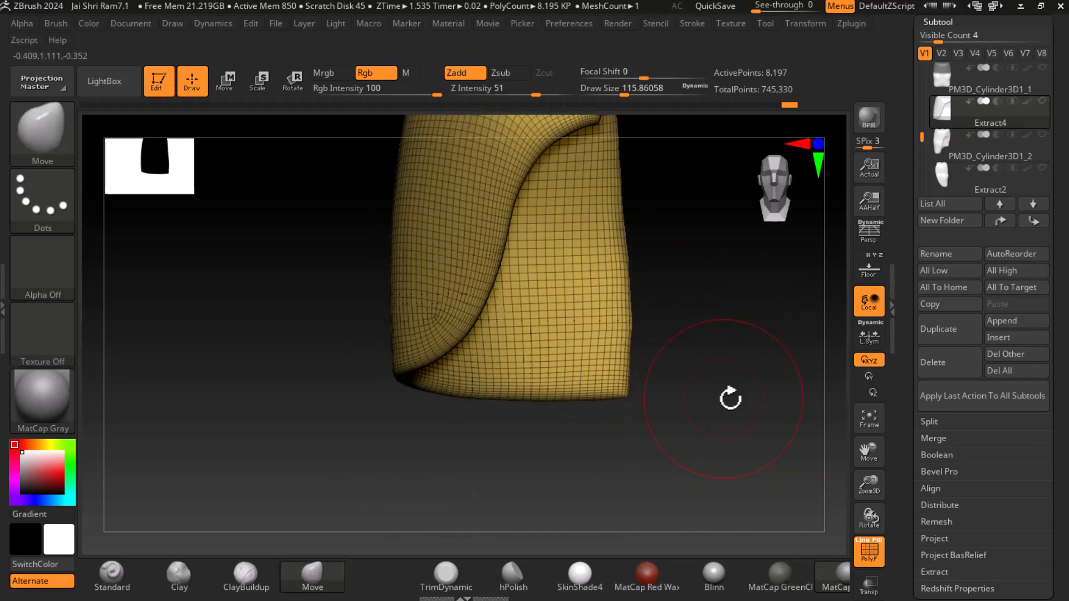
pyautogui.moveTo(728, 393)
pyautogui.mouseDown()
pyautogui.moveTo(696, 401)
pyautogui.moveTo(753, 403)
pyautogui.mouseUp()
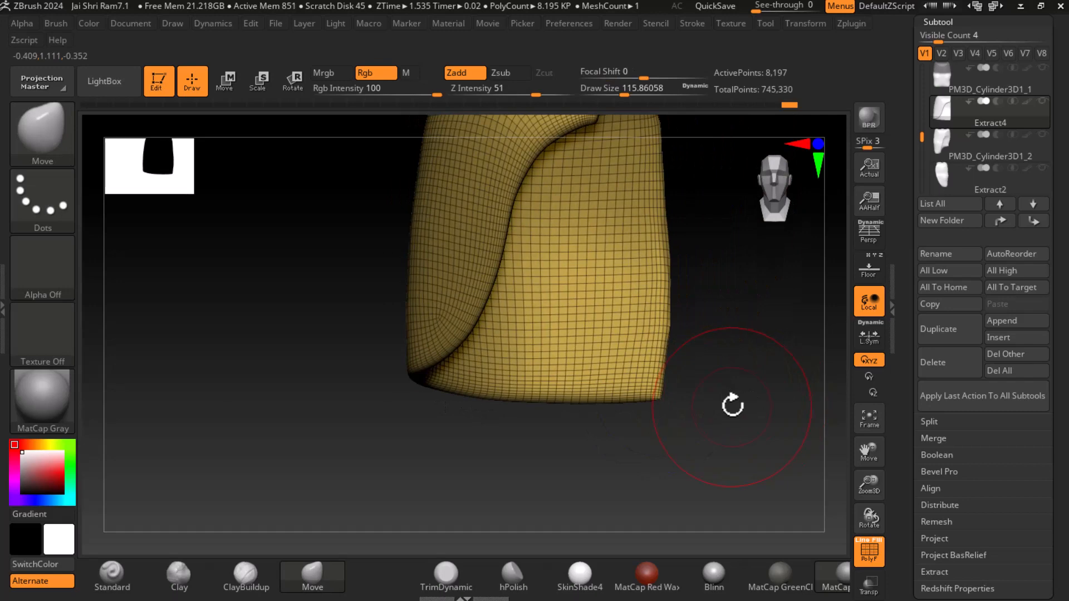
pyautogui.hotkey('ctrl', 'z')
pyautogui.moveTo(581, 402)
pyautogui.keyDown('shift'); pyautogui.mouseDown()
pyautogui.moveTo(420, 385)
pyautogui.moveTo(479, 310)
pyautogui.mouseUp(); pyautogui.keyUp('shift')
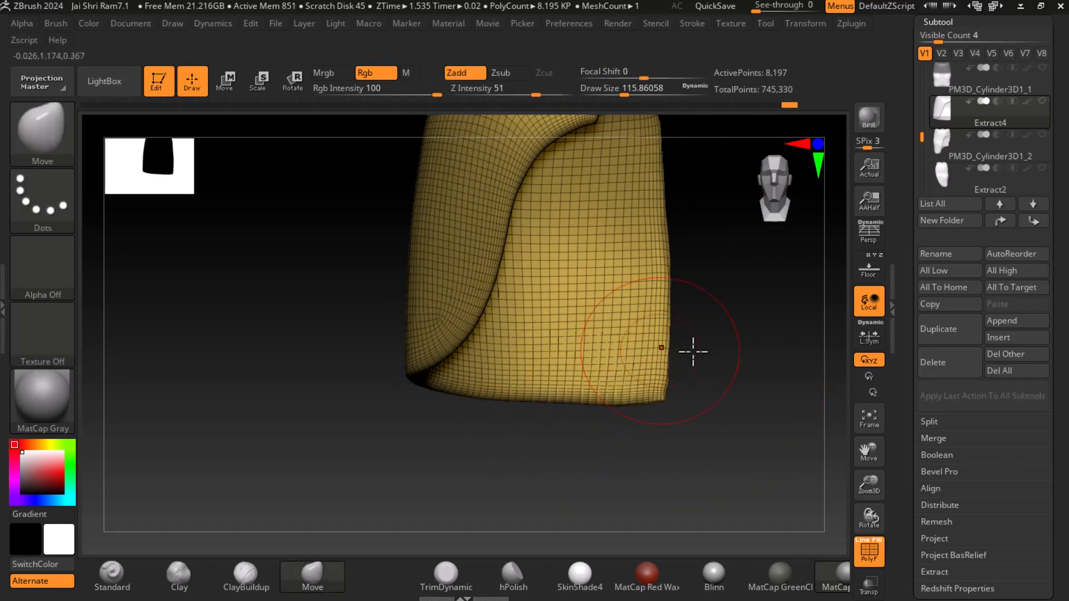
pyautogui.moveTo(777, 369)
pyautogui.mouseDown()
pyautogui.moveTo(719, 366)
pyautogui.moveTo(786, 367)
pyautogui.moveTo(771, 390)
pyautogui.moveTo(797, 386)
pyautogui.moveTo(805, 399)
pyautogui.mouseUp()
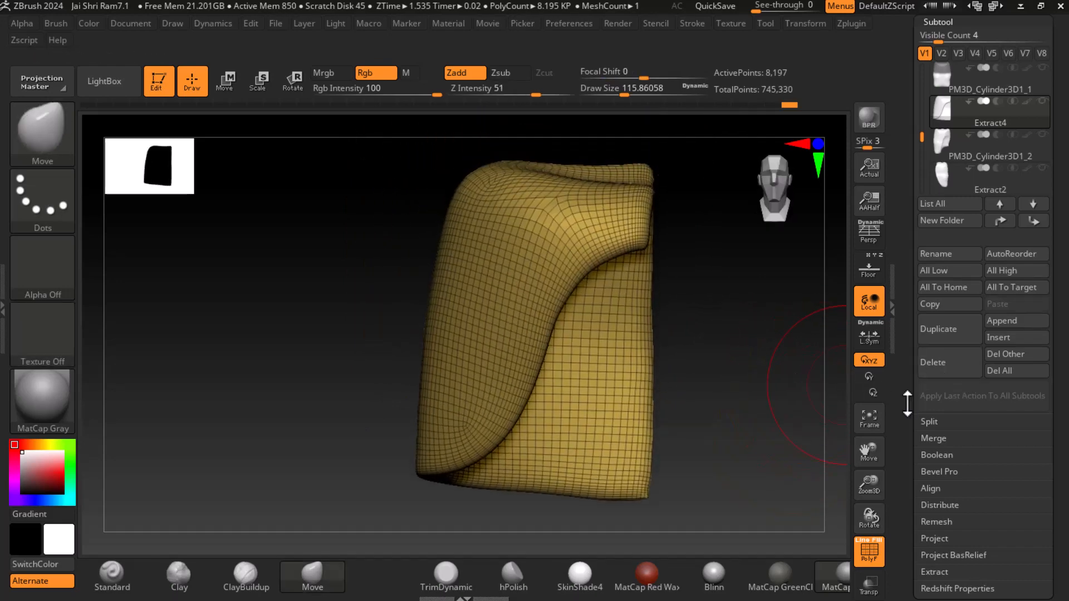
# Step: Reduce the cloth's mesh density by running ZRemesher four more times with Half and Adapt enabled
pyautogui.scroll(-5, 947, 345)
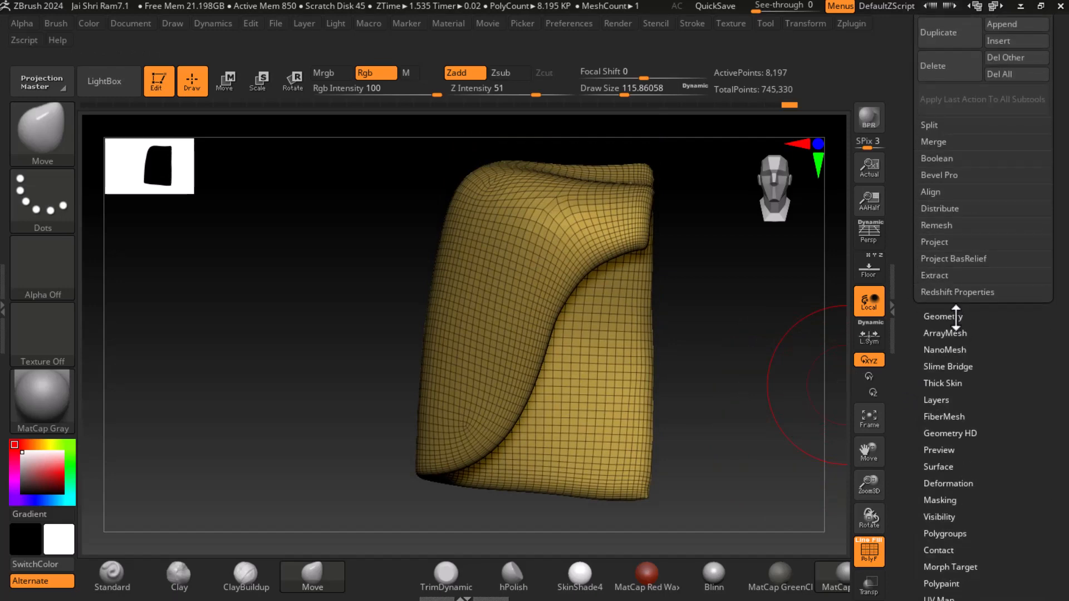
pyautogui.click(947, 316)
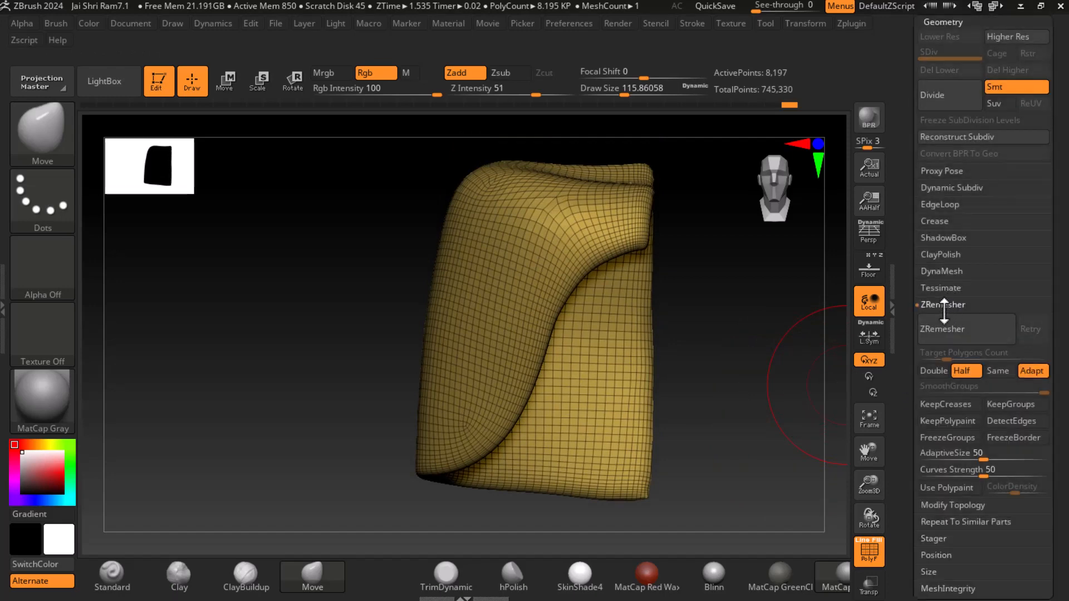
pyautogui.click(952, 330)
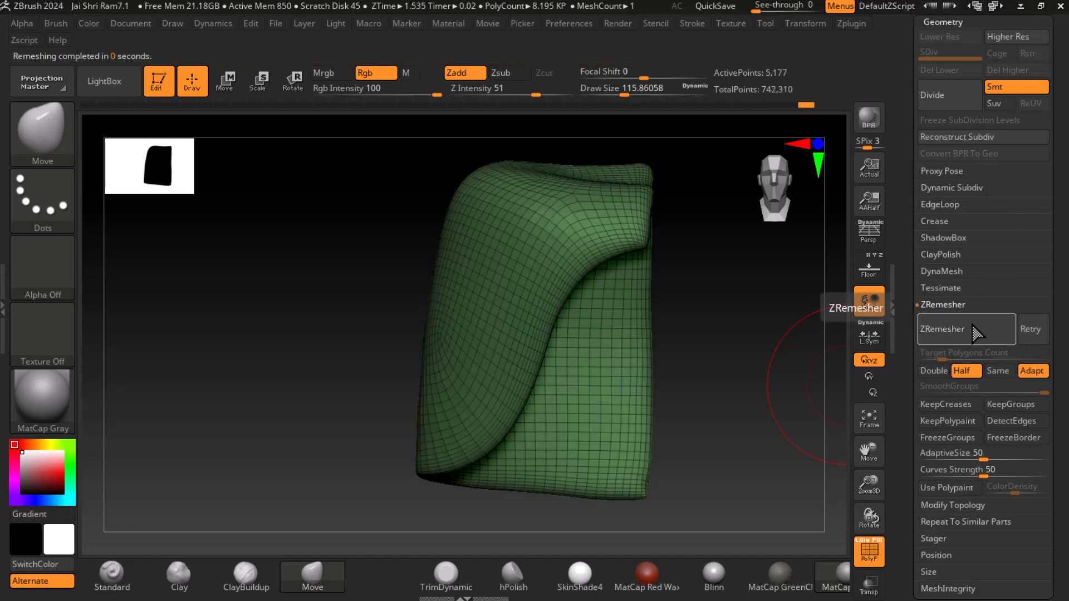
pyautogui.click(977, 333)
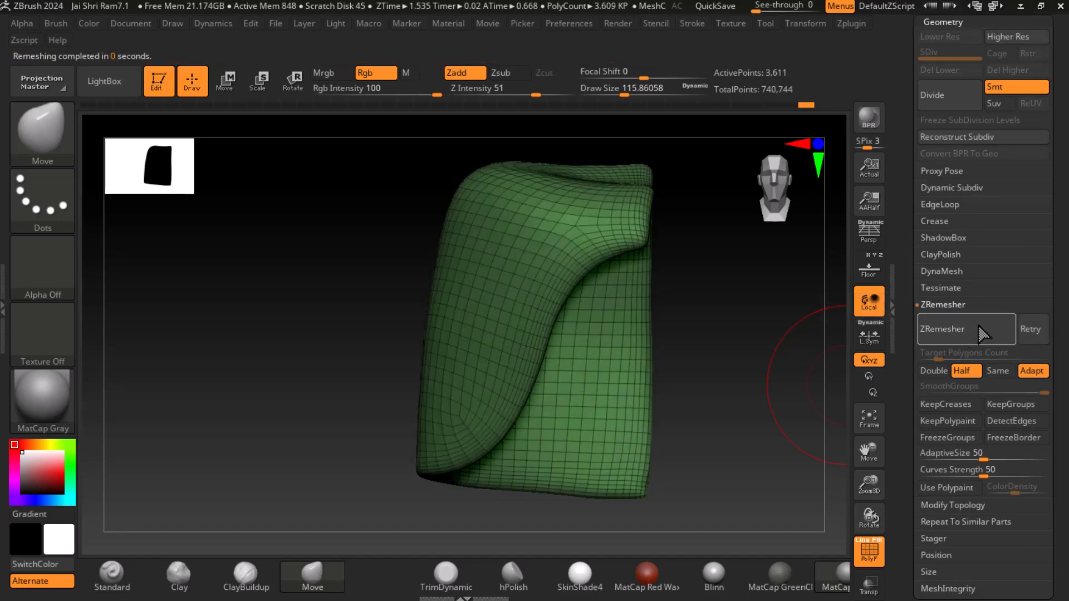
pyautogui.click(979, 323)
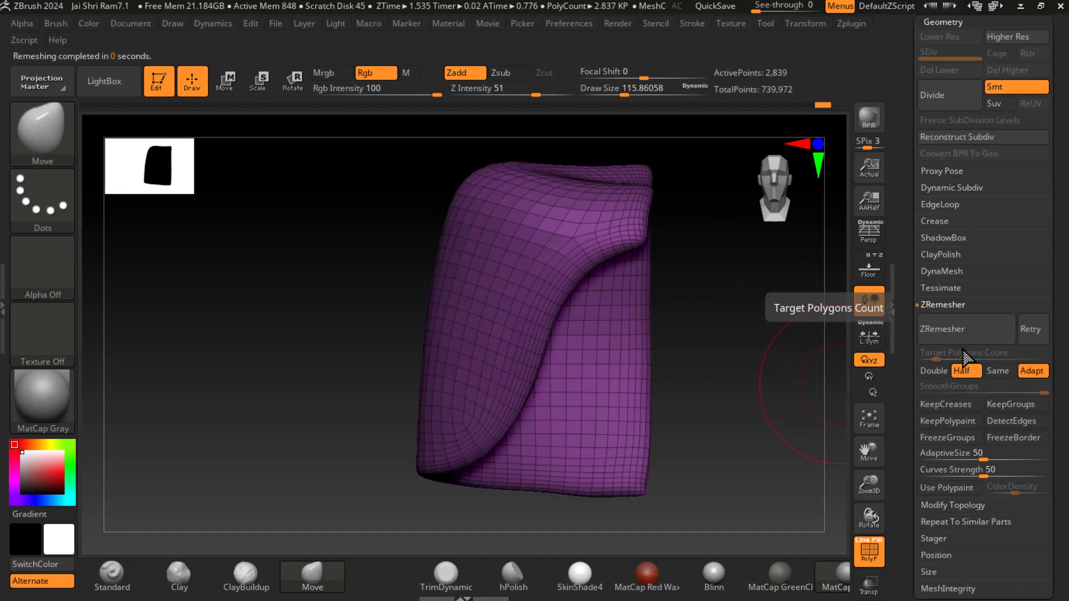
pyautogui.click(976, 340)
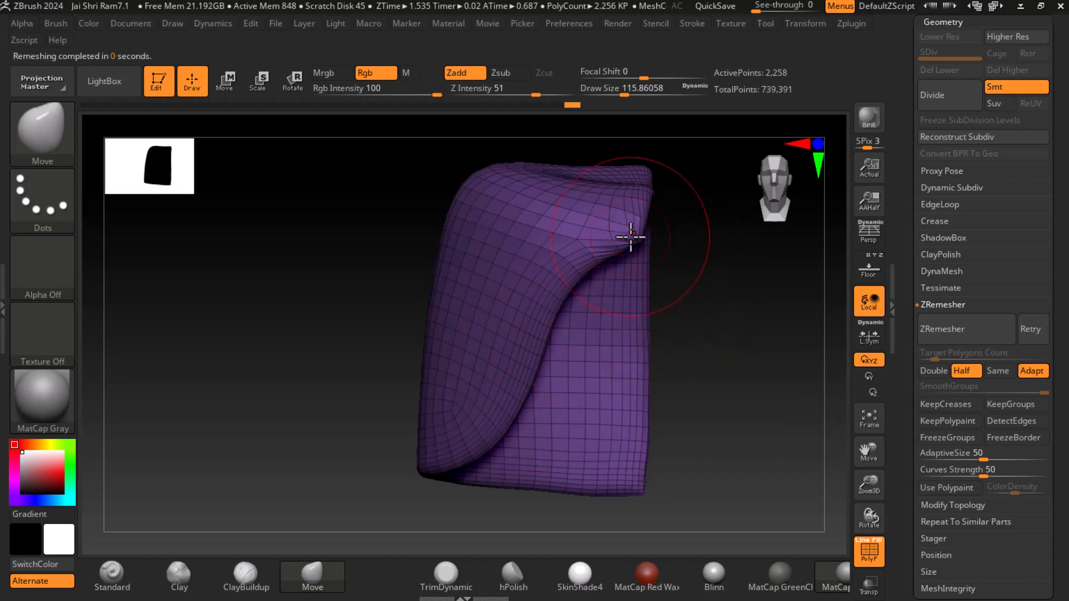
# Step: Divide the cloth mesh once to add a second subdivision level, and return it to subdivision level 1
pyautogui.moveTo(661, 247); pyautogui.dragTo(724, 299)
pyautogui.press('ctrl')
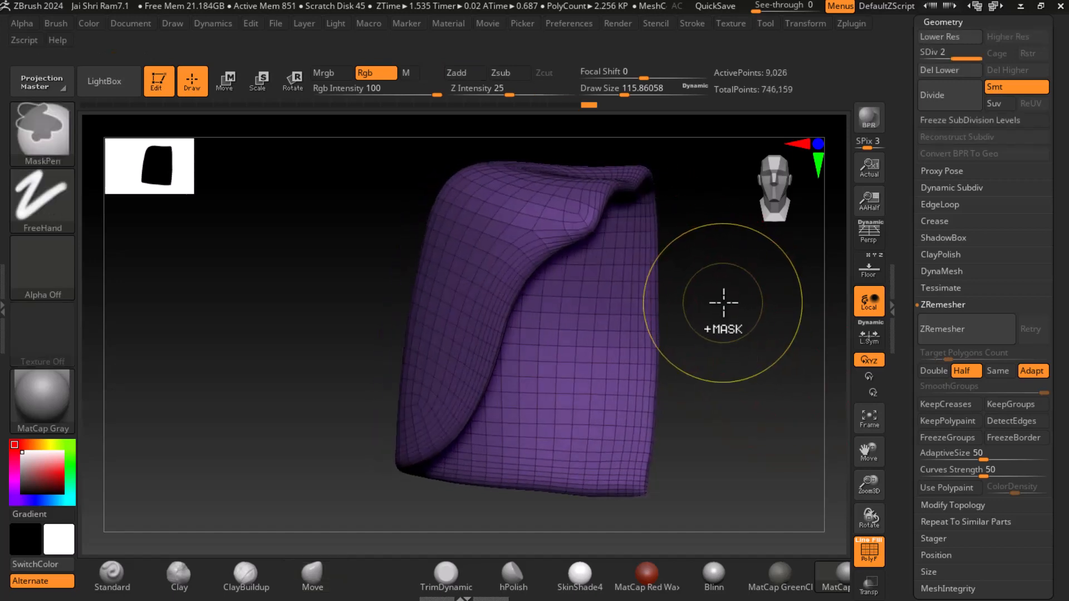
pyautogui.hotkey('ctrl', 'd')
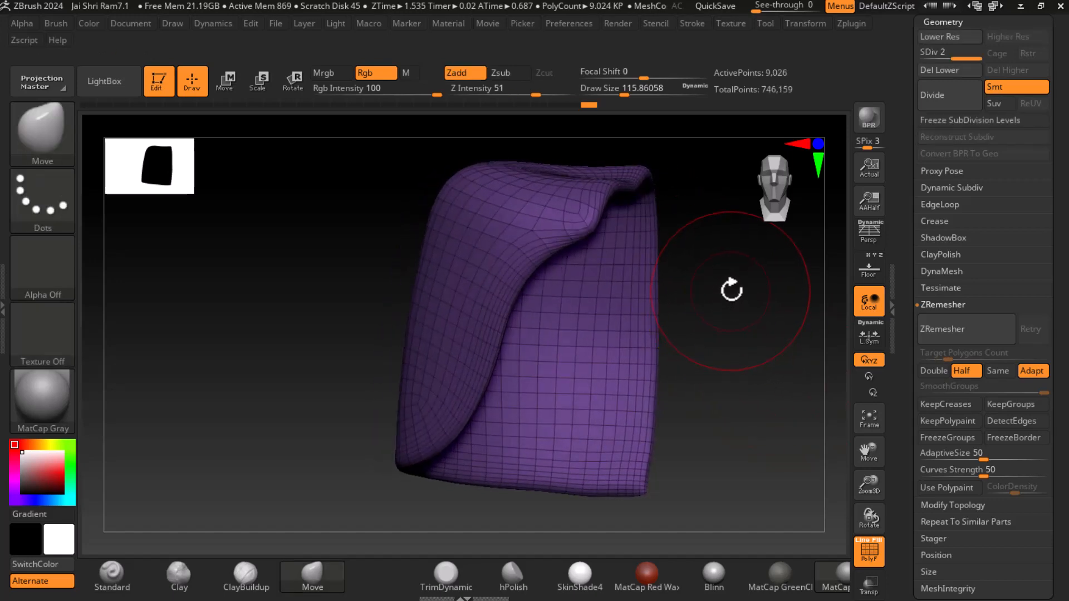
pyautogui.moveTo(956, 58); pyautogui.dragTo(931, 56)
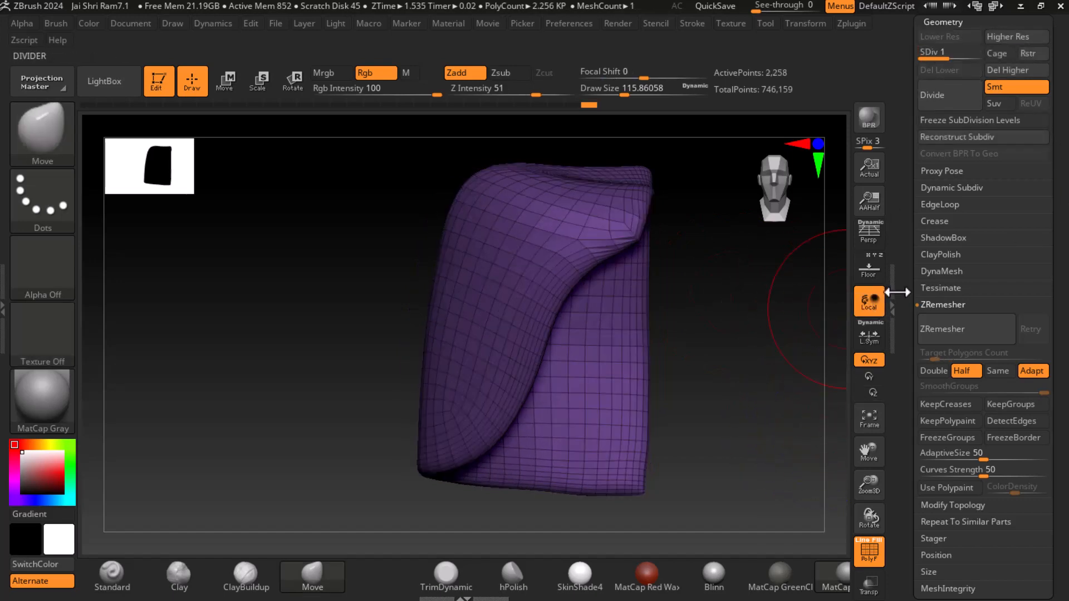
pyautogui.moveTo(911, 183); pyautogui.dragTo(911, 228)
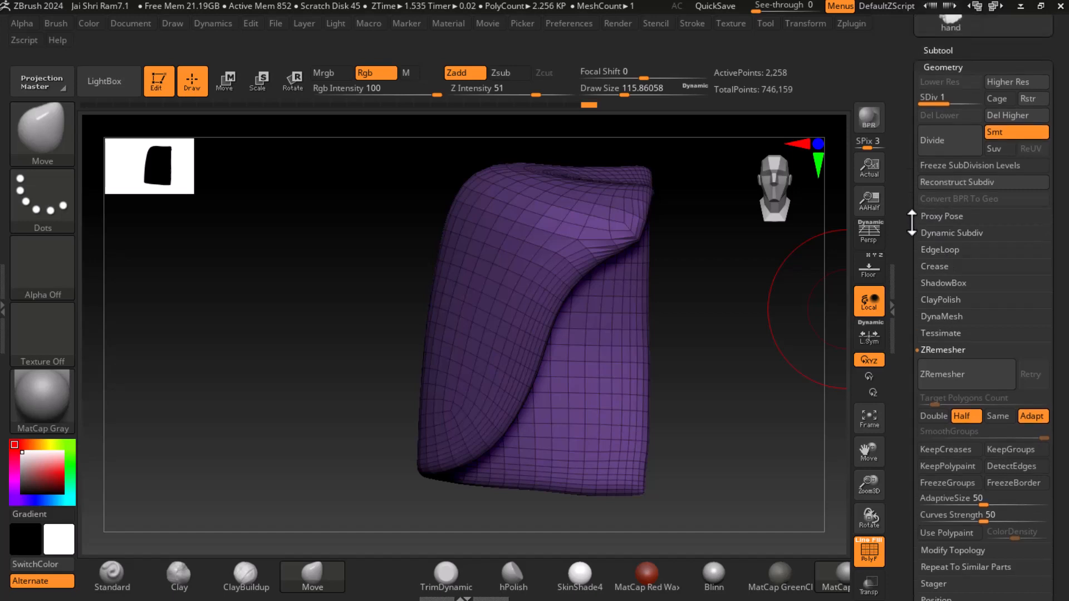
# Step: Delete the cloth's higher subdivision level and duplicate the cloth subtool
pyautogui.click(1018, 115)
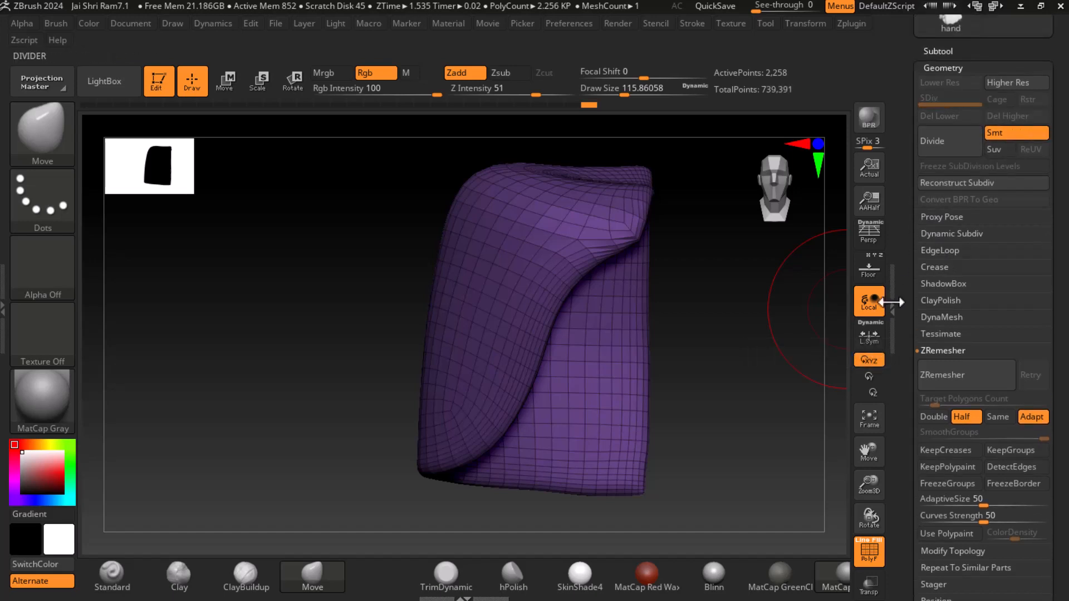
pyautogui.moveTo(911, 280); pyautogui.dragTo(910, 333)
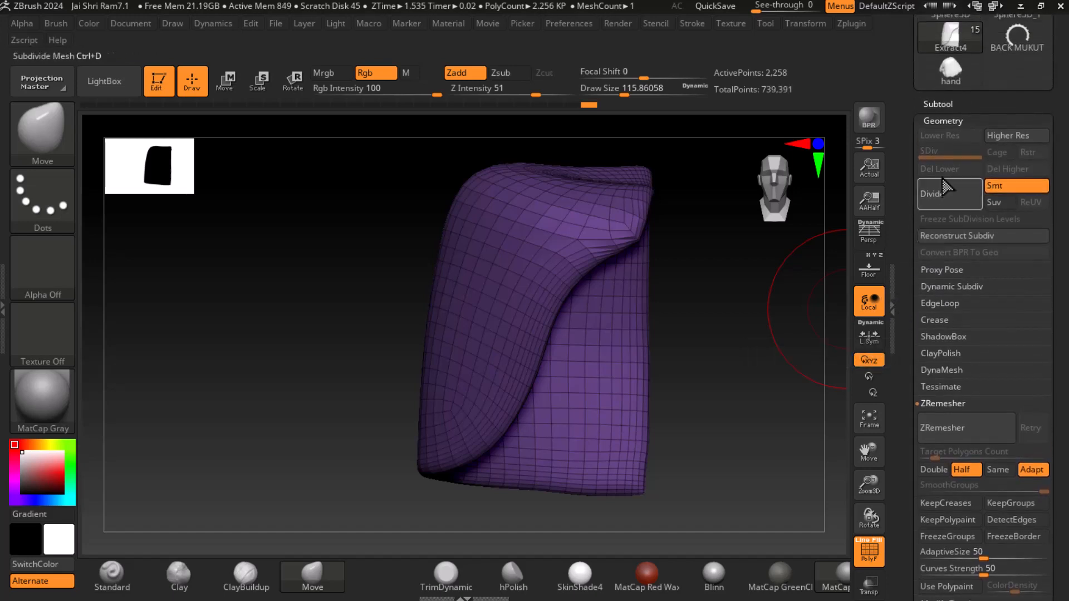
pyautogui.click(938, 104)
pyautogui.click(949, 329)
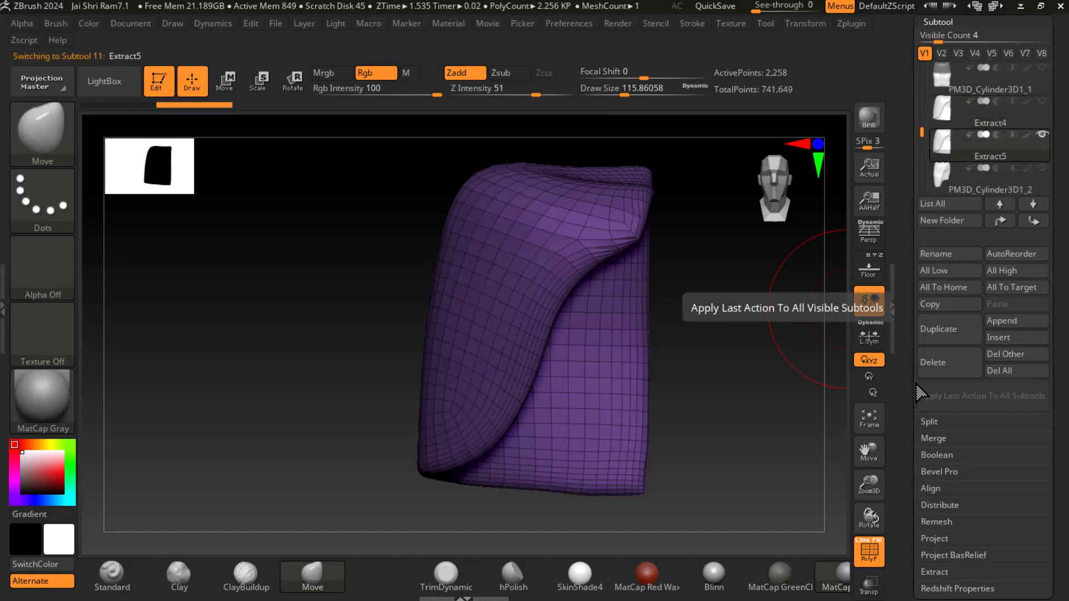
# Step: Mirror the duplicated cloth, Extract5, to the opposite side of the body and show the original half, Extract4, beside it
pyautogui.moveTo(906, 400); pyautogui.dragTo(920, 277)
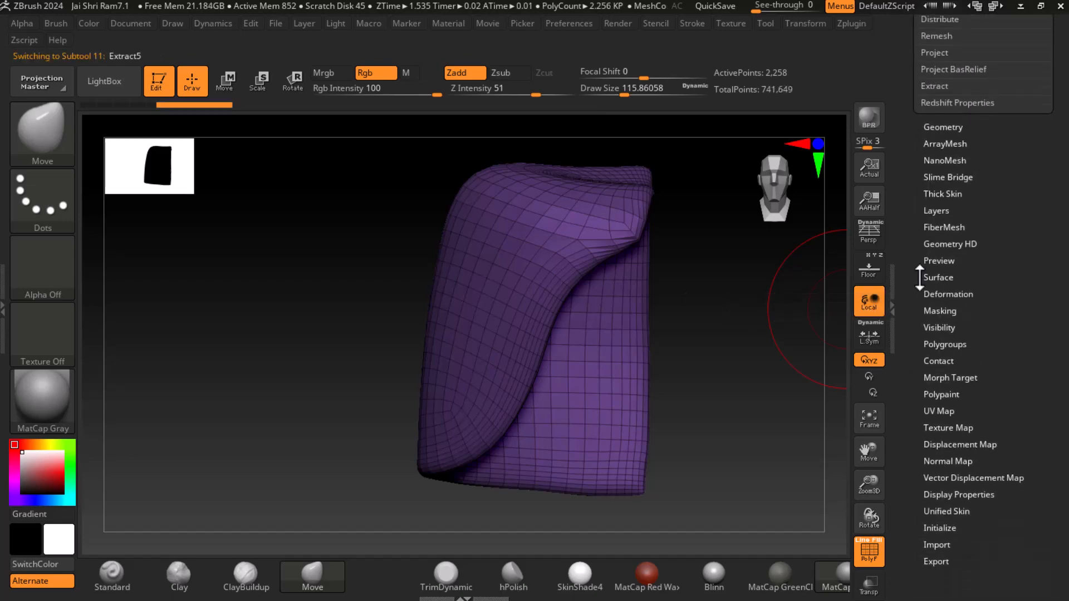
pyautogui.click(950, 294)
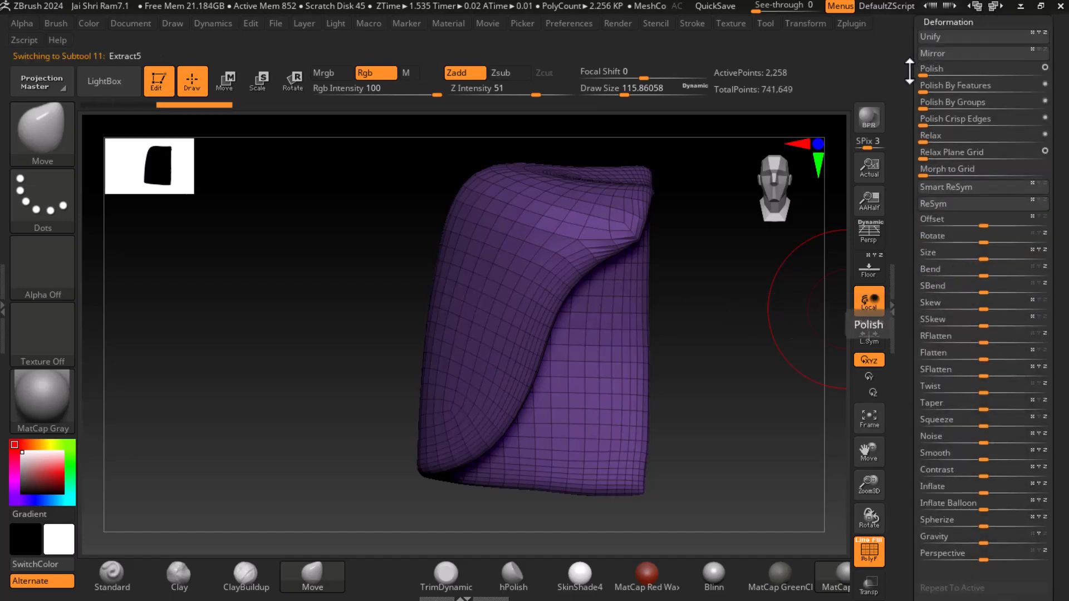
pyautogui.moveTo(910, 71); pyautogui.dragTo(958, 141)
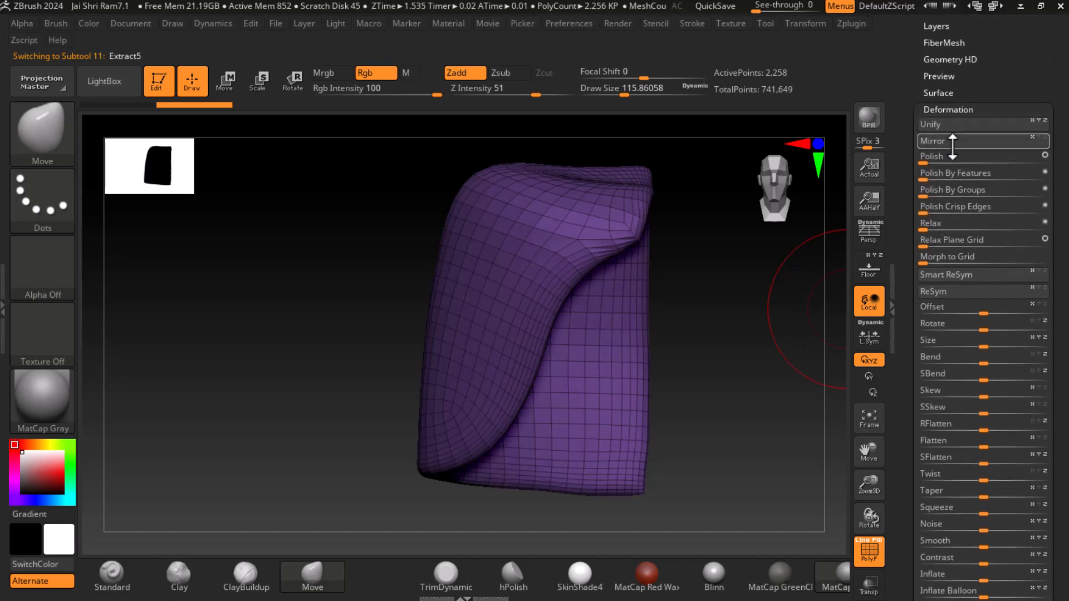
pyautogui.click(953, 142)
pyautogui.moveTo(915, 83); pyautogui.dragTo(927, 196)
pyautogui.click(939, 219)
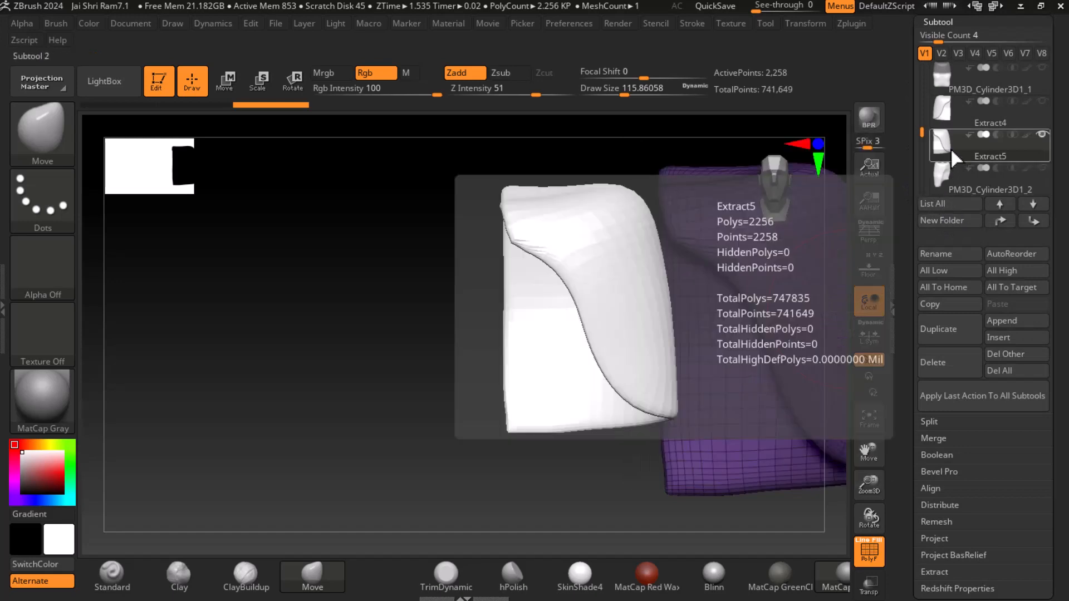
pyautogui.click(1042, 101)
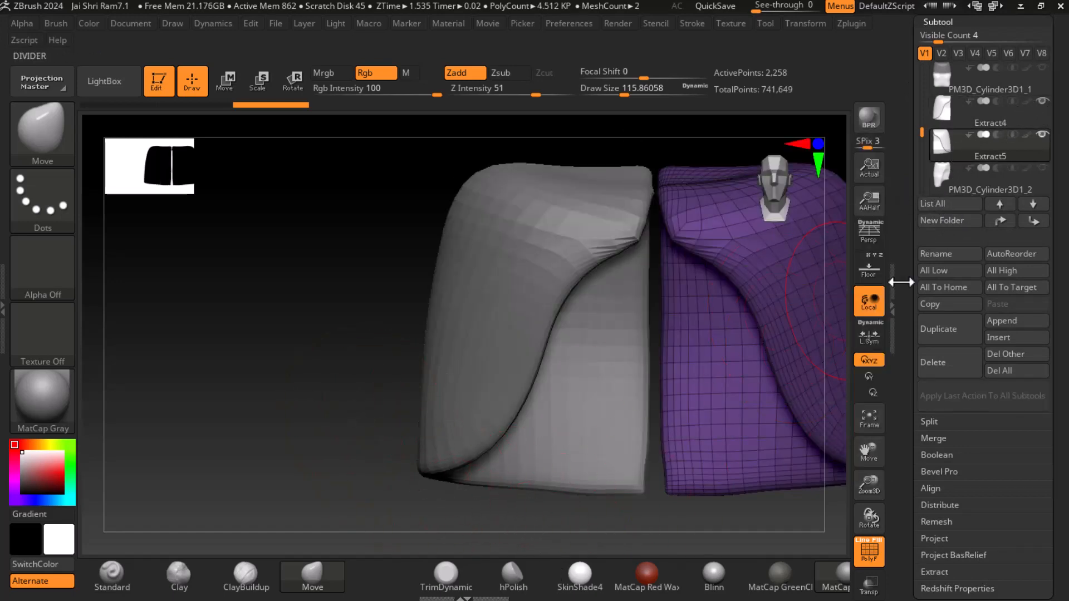
# Step: Show the whole character and check from front and back how both cloth halves fit around the waist
pyautogui.keyDown('shift'); pyautogui.click(948, 151); pyautogui.keyUp('shift')
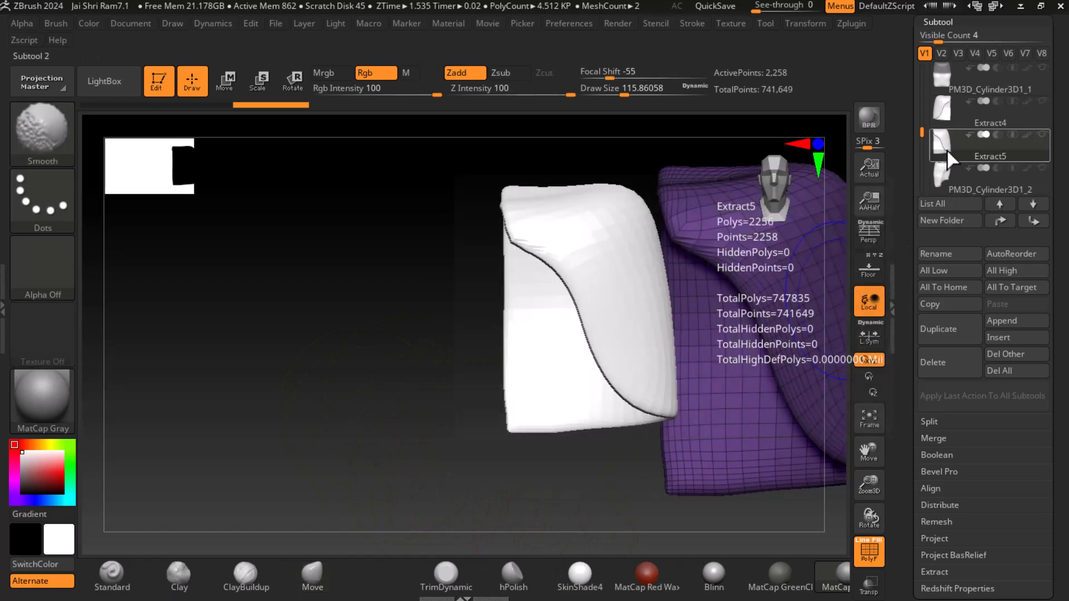
pyautogui.keyDown('shift'); pyautogui.click(948, 151); pyautogui.keyUp('shift')
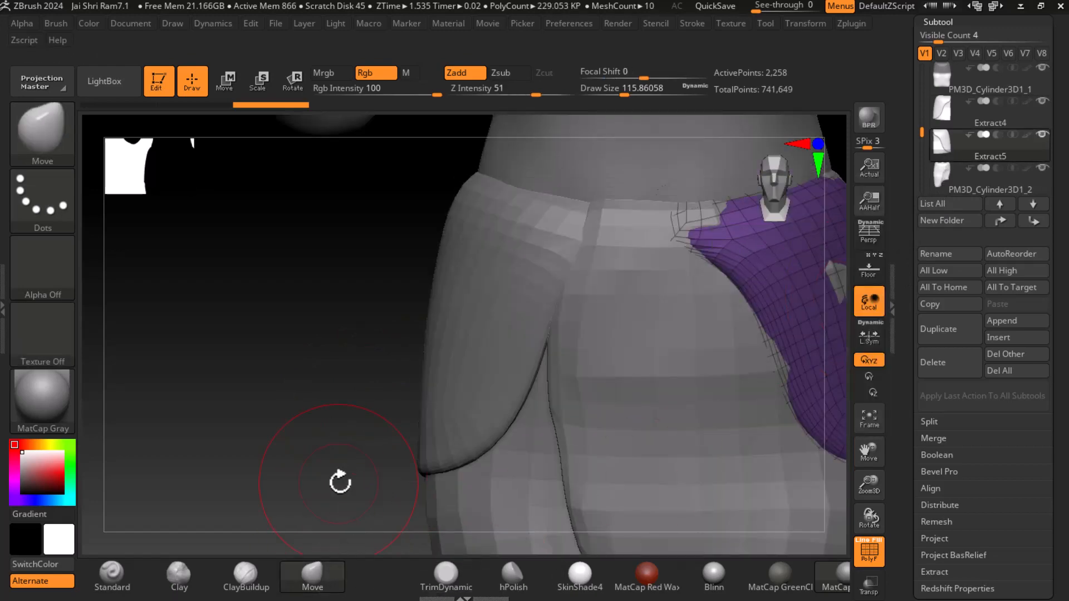
pyautogui.moveTo(315, 479)
pyautogui.mouseDown()
pyautogui.moveTo(287, 446)
pyautogui.moveTo(270, 446)
pyautogui.moveTo(424, 461)
pyautogui.mouseUp()
pyautogui.moveTo(712, 448)
pyautogui.mouseDown()
pyautogui.moveTo(769, 444)
pyautogui.moveTo(701, 438)
pyautogui.moveTo(714, 444)
pyautogui.moveTo(742, 446)
pyautogui.moveTo(706, 410)
pyautogui.moveTo(651, 415)
pyautogui.mouseUp()
pyautogui.moveTo(790, 447); pyautogui.dragTo(734, 424)
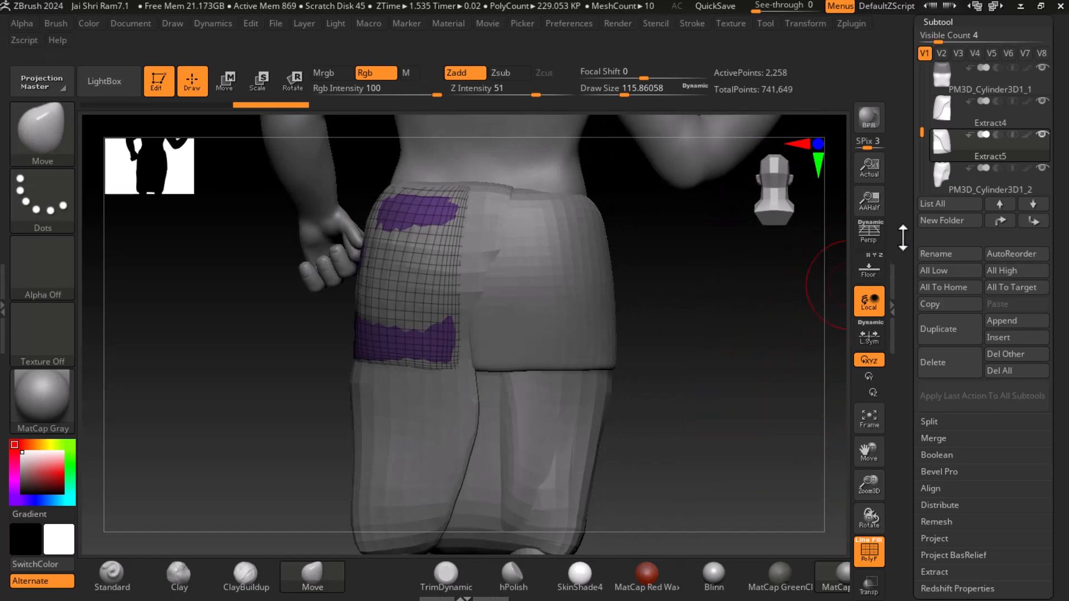
# Step: Isolate the two cloth halves with Extract4 as the active subtool, and open the subtool merge options
pyautogui.keyDown('shift'); pyautogui.click(945, 143); pyautogui.keyUp('shift')
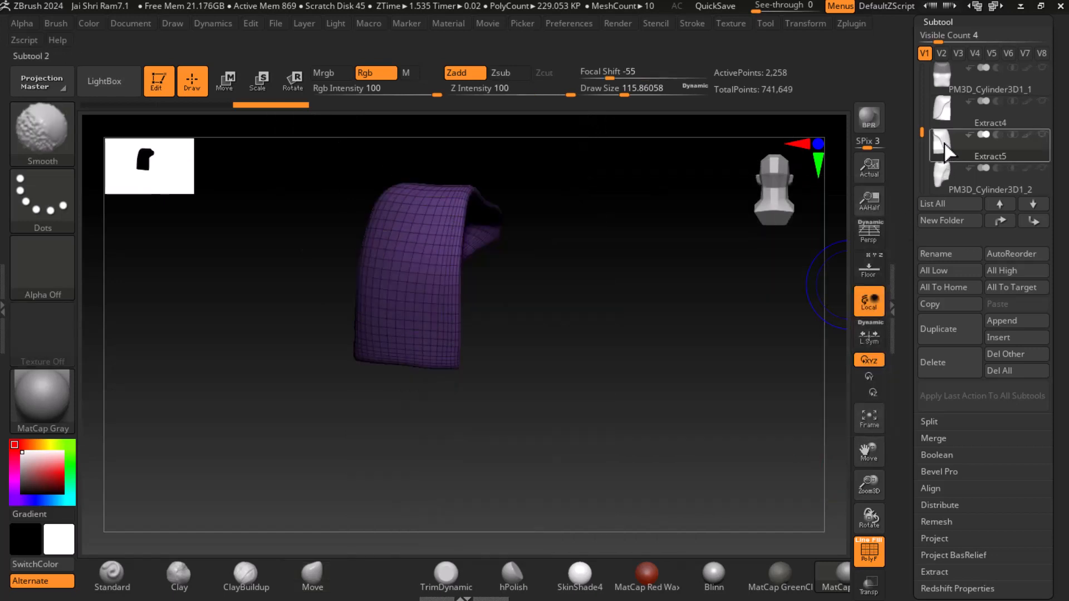
pyautogui.click(952, 111)
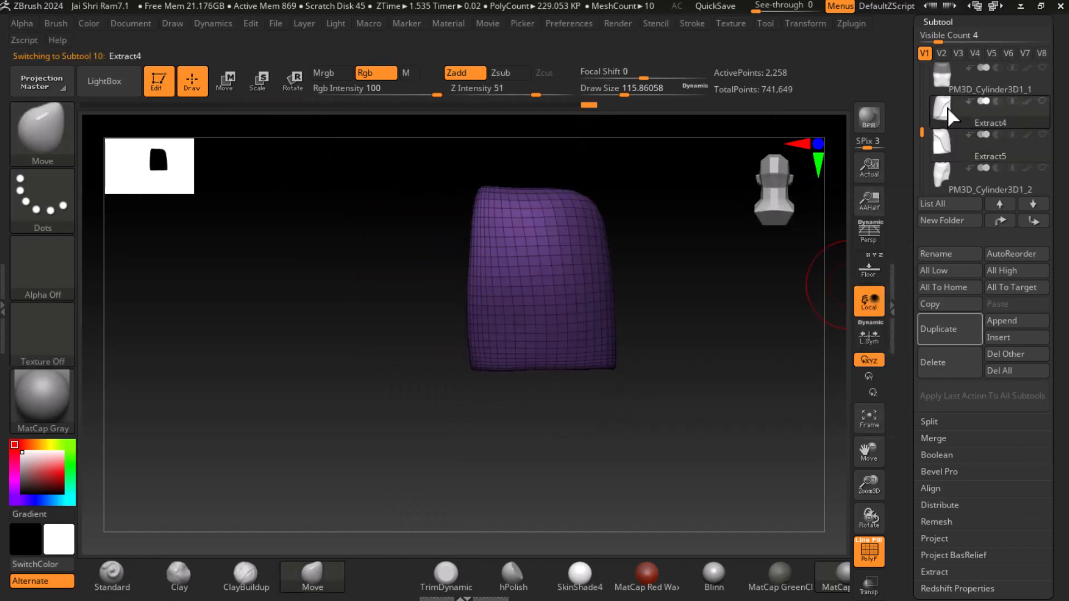
pyautogui.click(1042, 134)
pyautogui.moveTo(693, 374); pyautogui.dragTo(743, 439)
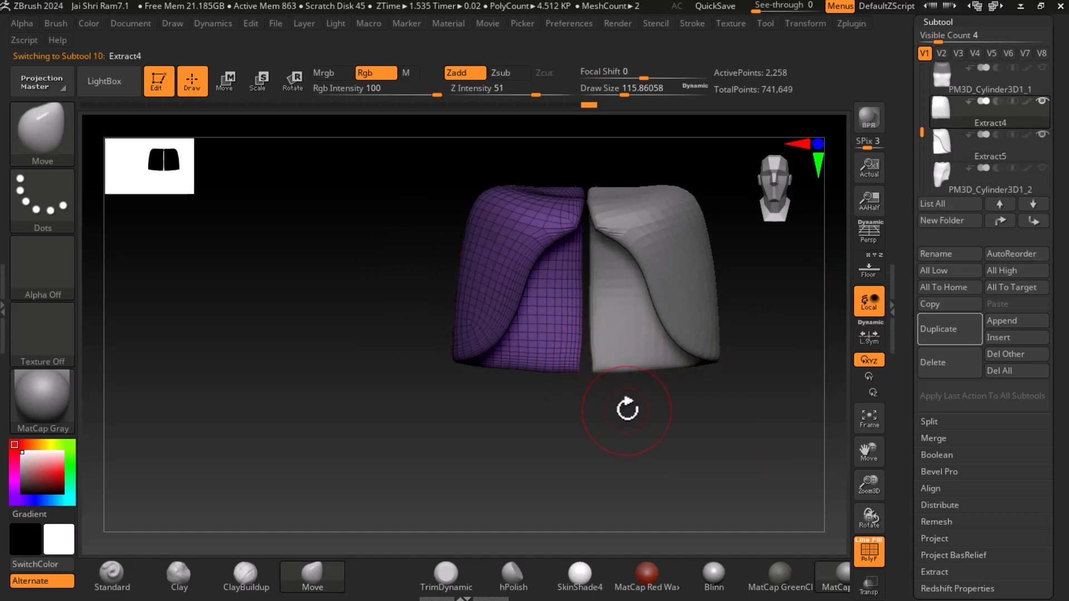
pyautogui.moveTo(616, 425); pyautogui.dragTo(617, 381)
pyautogui.keyDown('alt'); pyautogui.moveTo(642, 432); pyautogui.dragTo(649, 448); pyautogui.keyUp('alt')
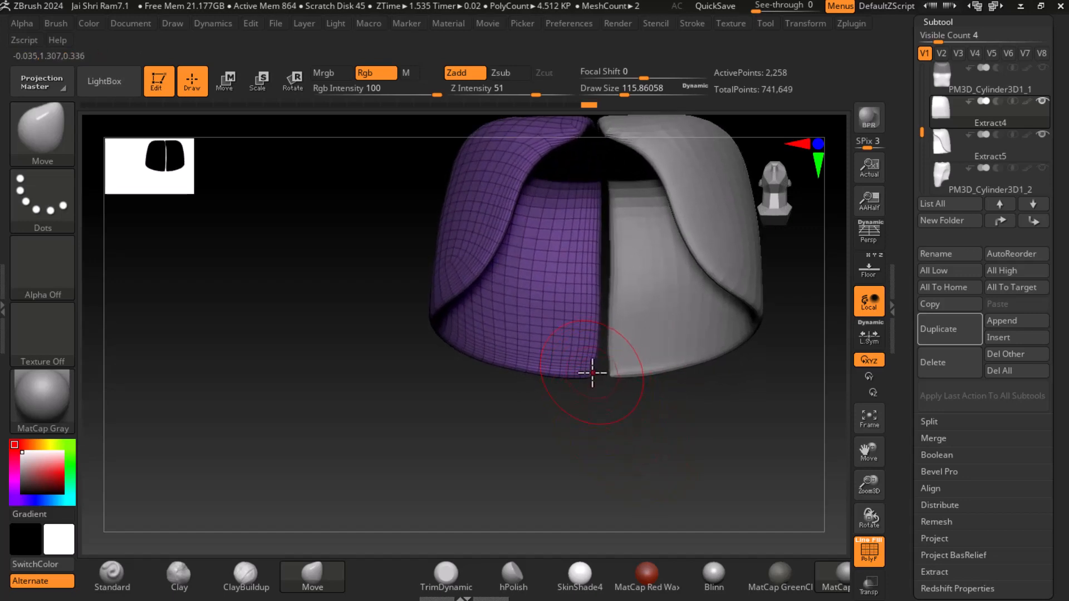
pyautogui.scroll(-2, 924, 400)
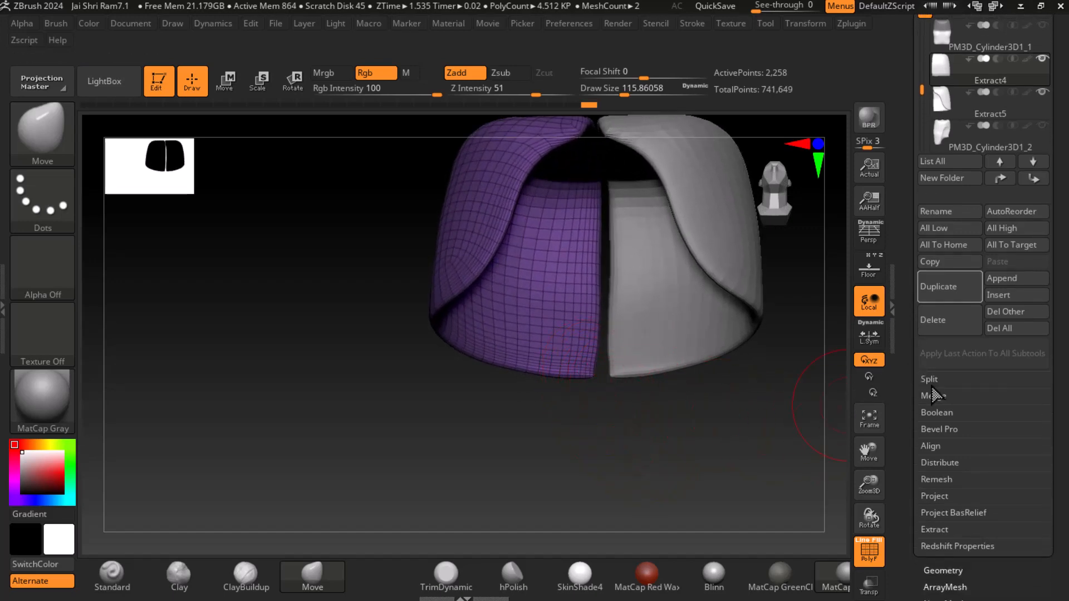
pyautogui.click(946, 396)
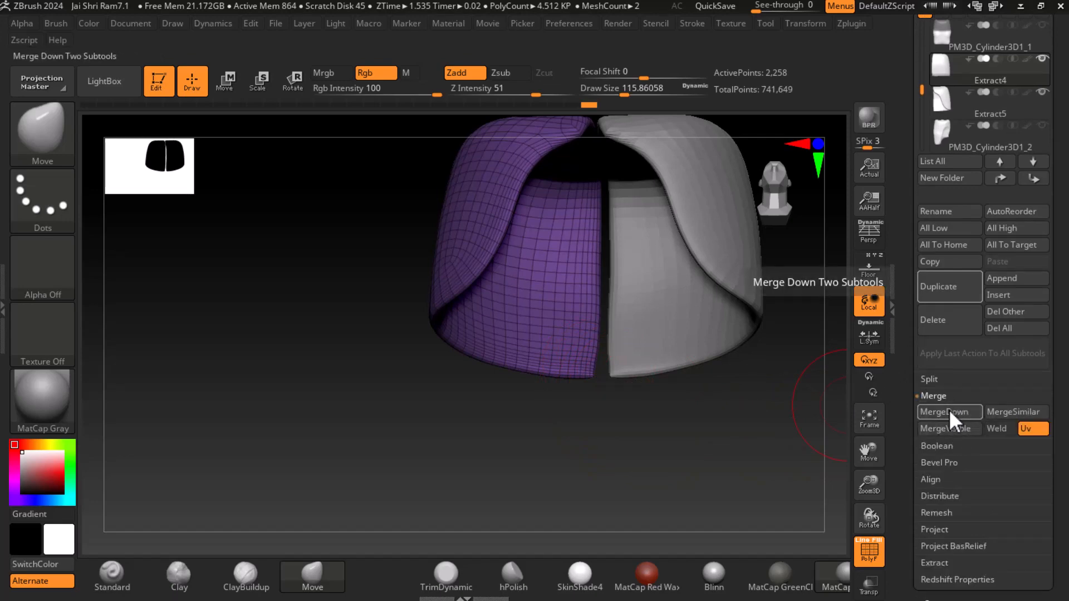
# Step: Save the project as a new file named Jai Shri Ram8
pyautogui.click(276, 22)
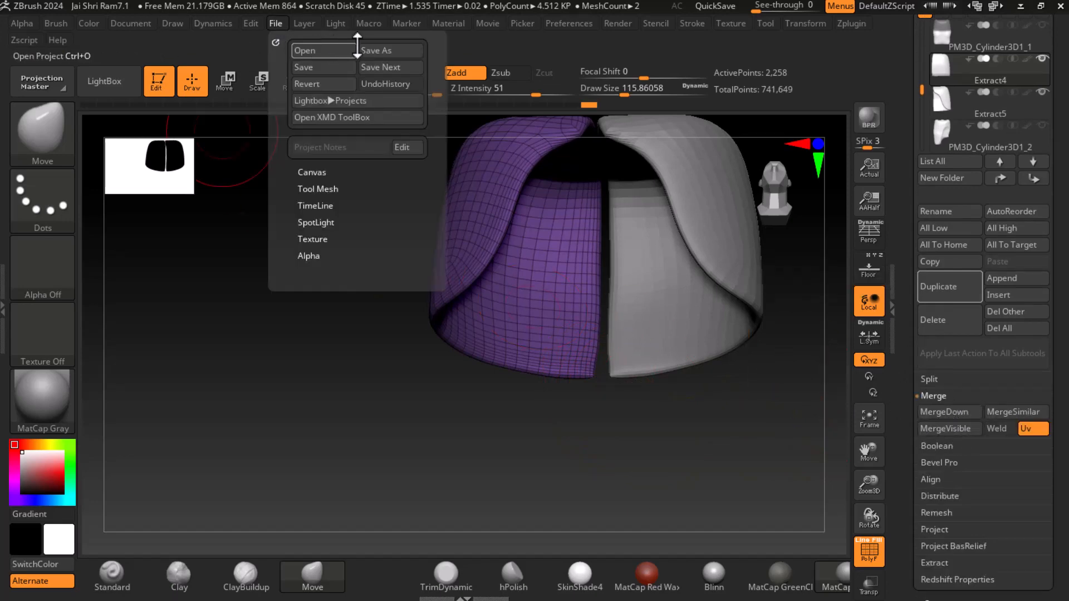
pyautogui.click(386, 49)
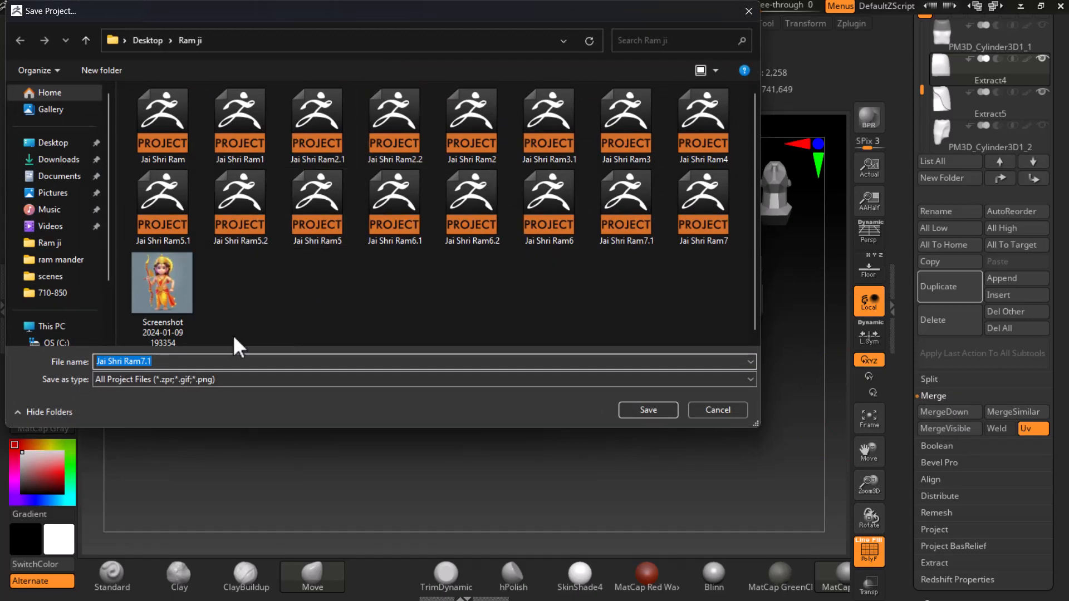
pyautogui.click(170, 363)
pyautogui.press('BackSpace')
pyautogui.press('BackSpace')
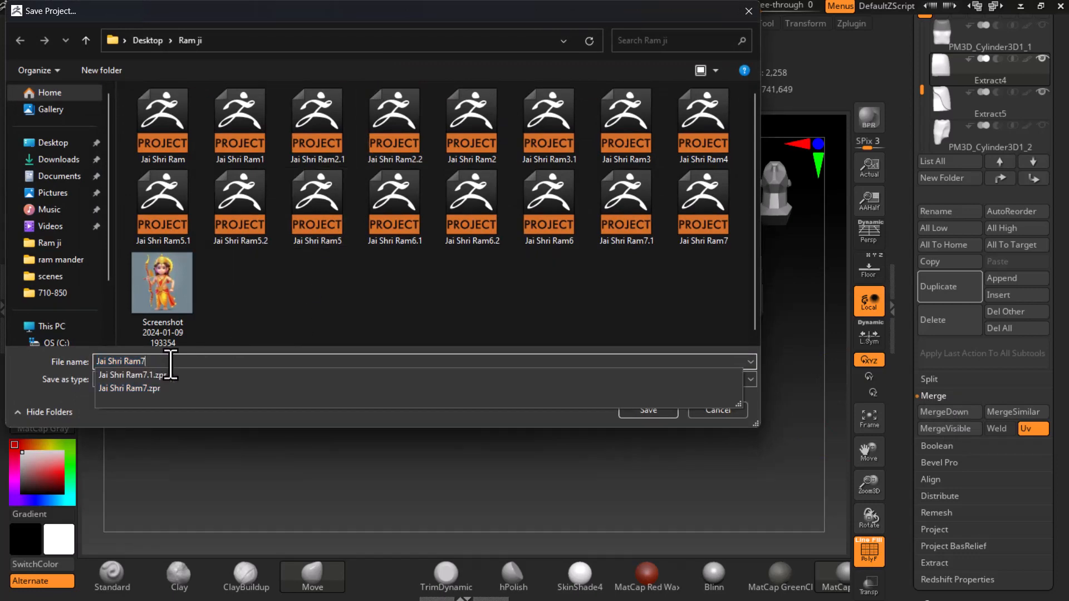
pyautogui.press('BackSpace')
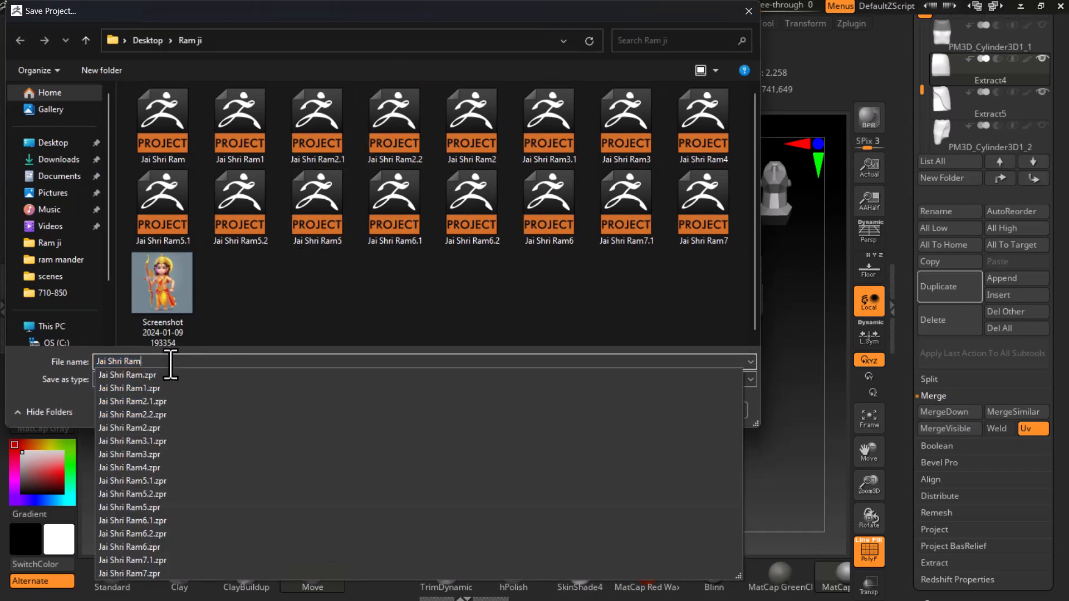
pyautogui.write('8')
pyautogui.press('Return')
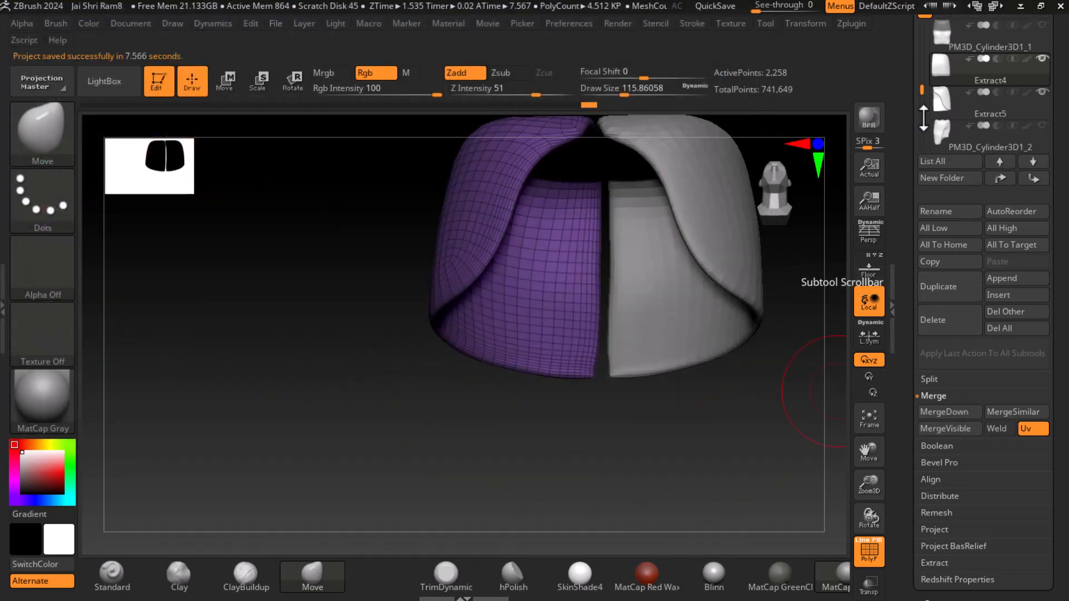
# Step: Merge the Extract4 cloth half down with Extract5 into one subtool
pyautogui.click(944, 75)
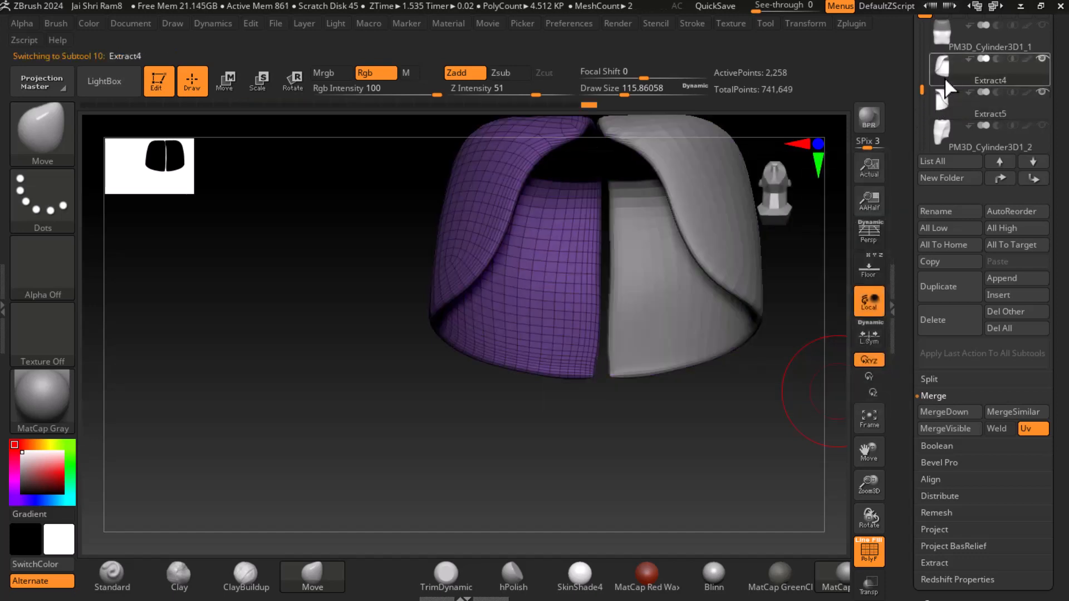
pyautogui.click(945, 412)
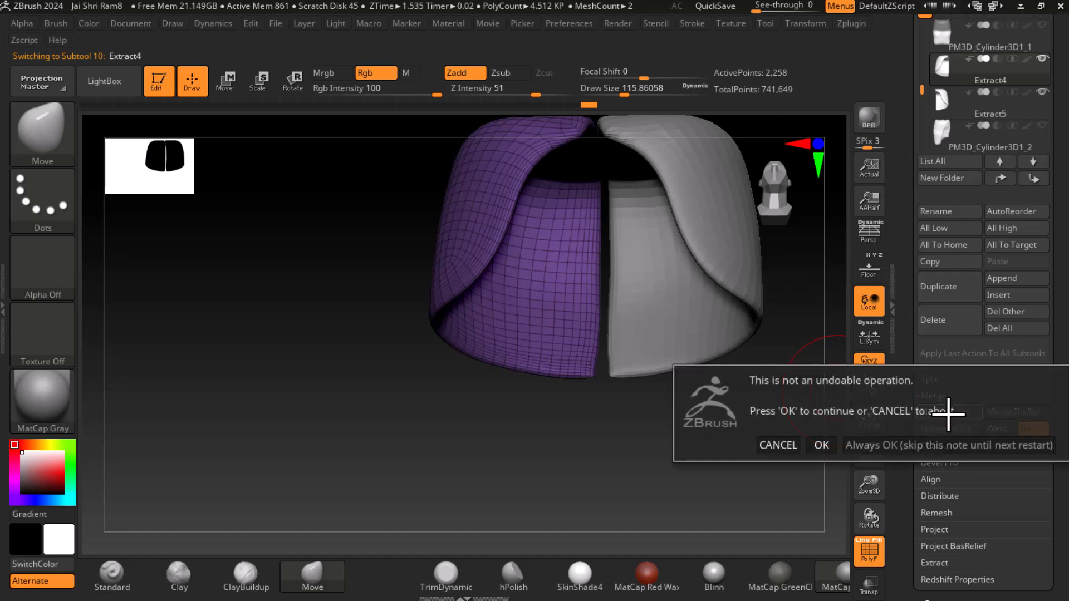
pyautogui.click(819, 443)
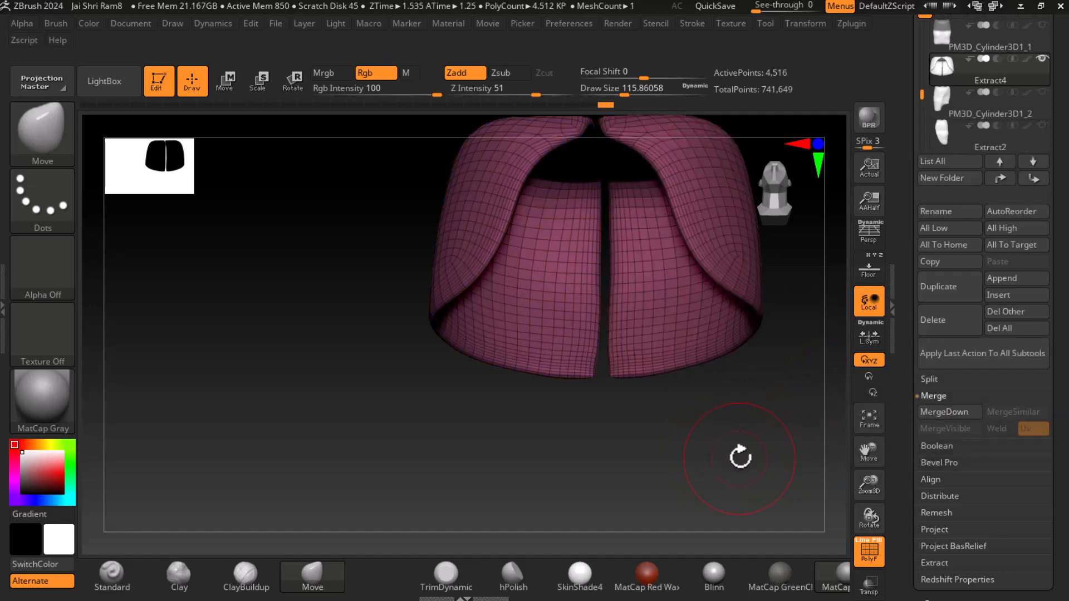
pyautogui.moveTo(740, 458); pyautogui.dragTo(738, 521)
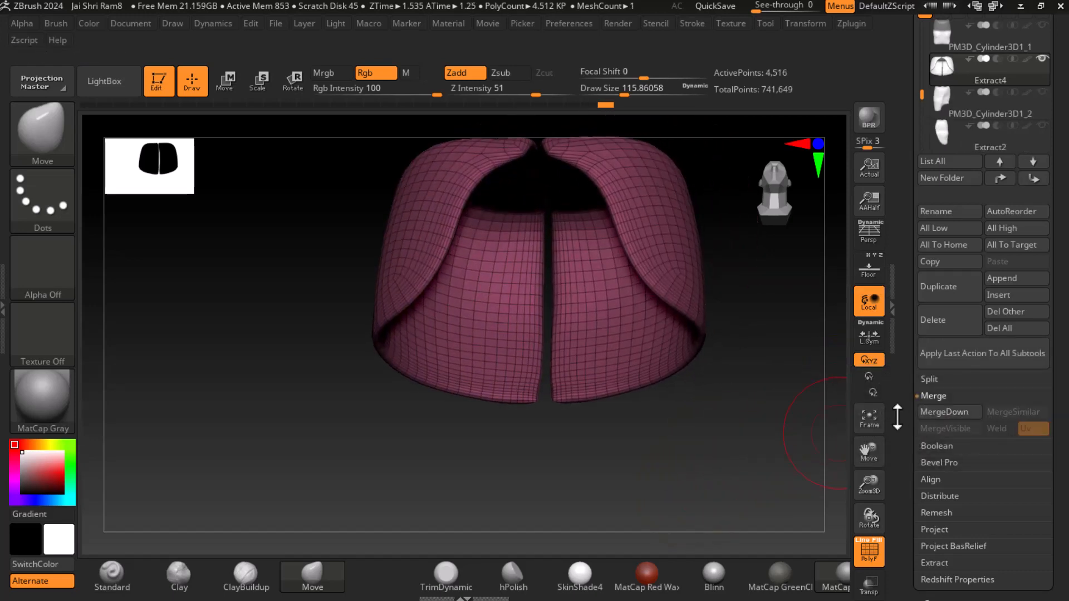
# Step: Try fusing the merged cloth halves with DynaMesh at resolution 128, and undo it
pyautogui.scroll(-4, 955, 459)
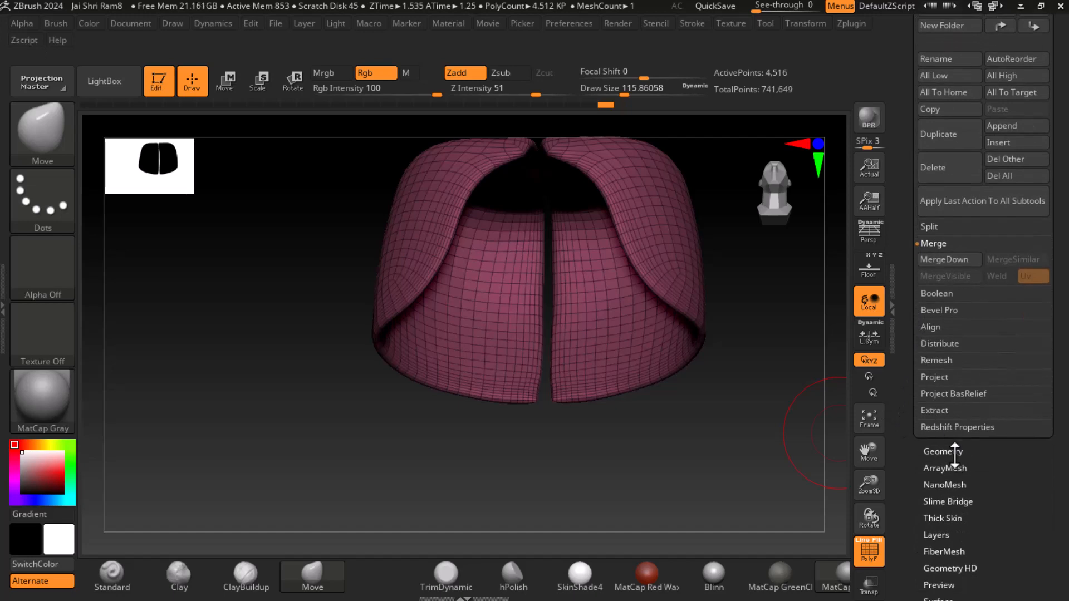
pyautogui.click(955, 451)
pyautogui.click(944, 303)
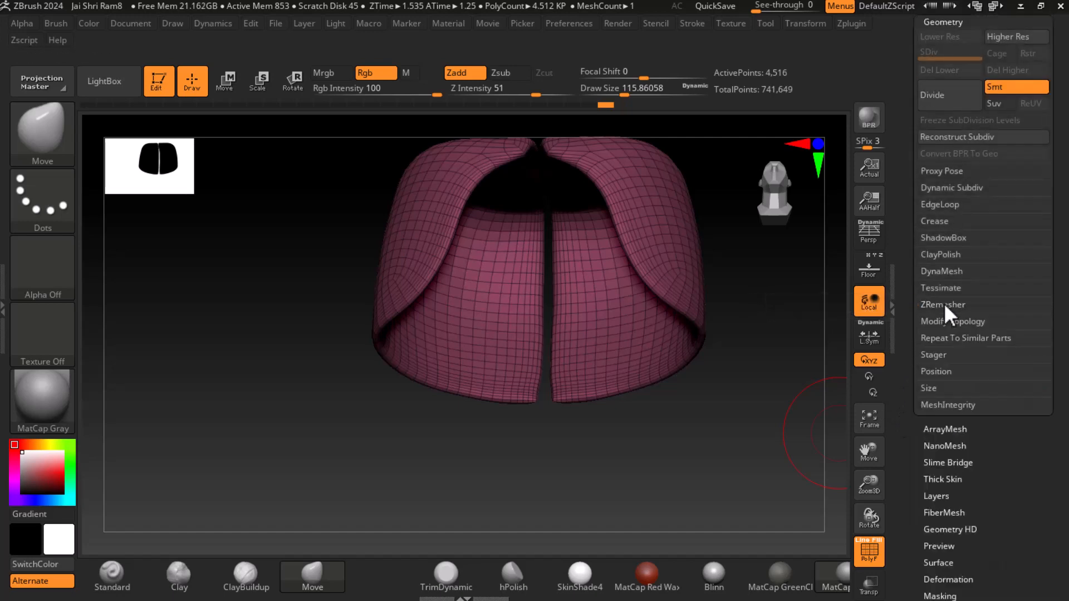
pyautogui.click(947, 271)
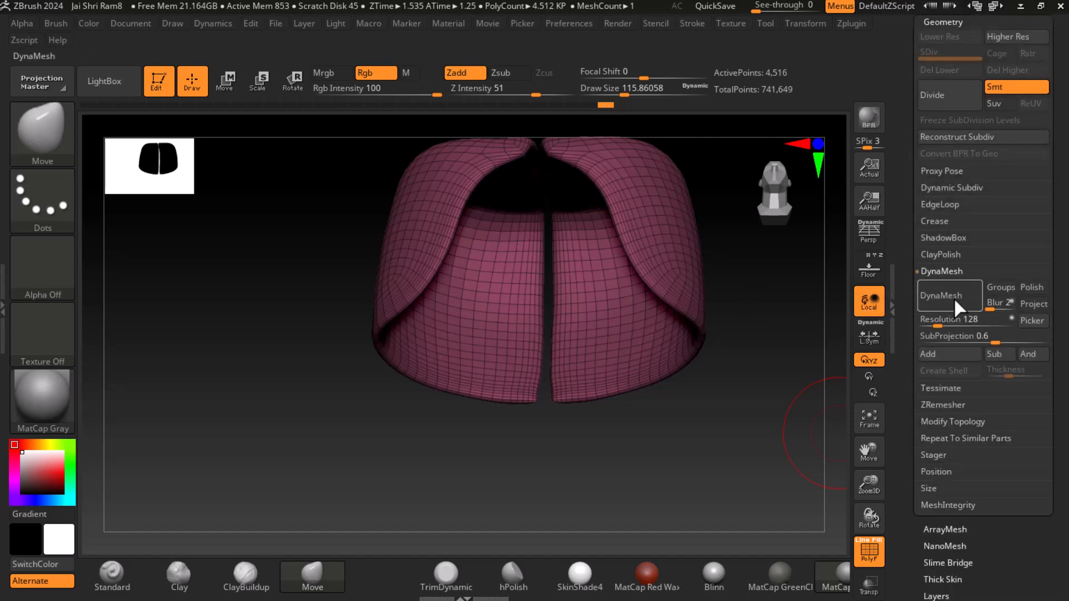
pyautogui.click(953, 298)
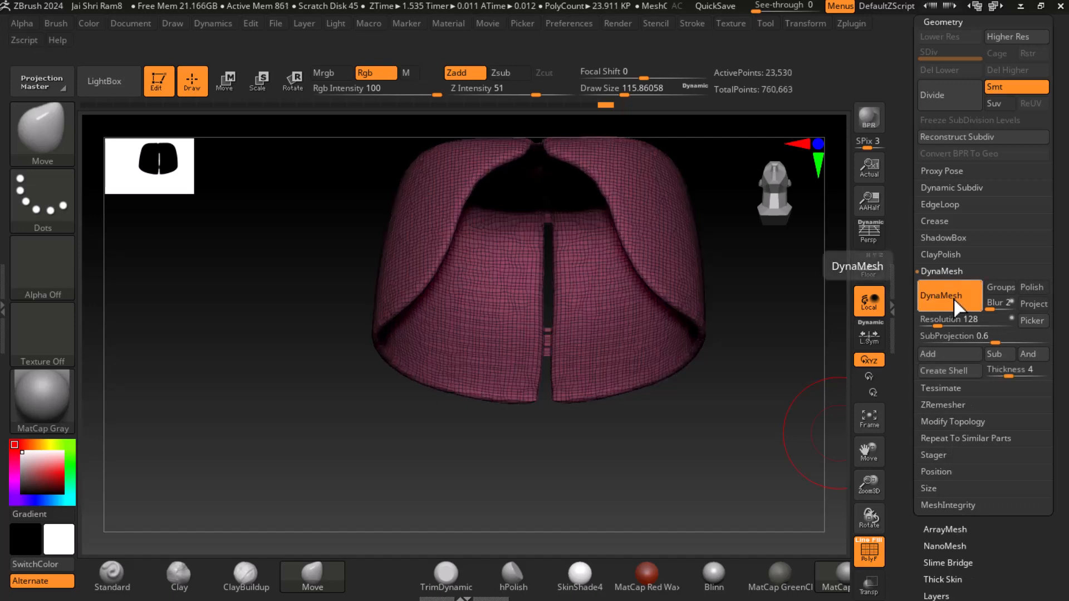
pyautogui.moveTo(704, 488); pyautogui.dragTo(712, 485)
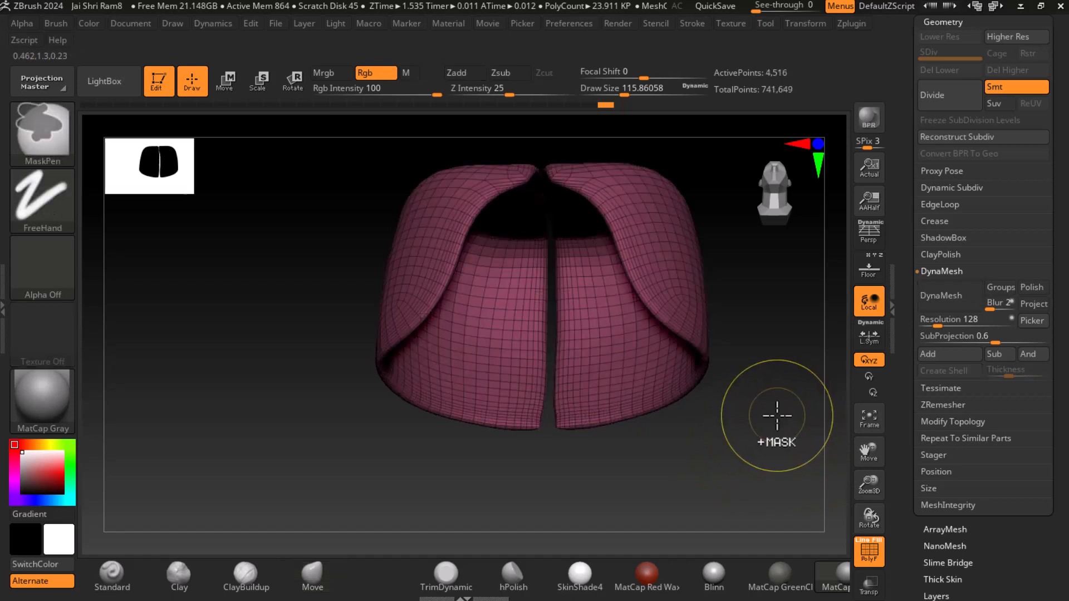
pyautogui.hotkey('ctrl', 'z')
# Step: Pull the two cloth halves together with the Move brush to close the gap along the front and back centre seams
pyautogui.keyDown('shift'); pyautogui.moveTo(798, 457); pyautogui.dragTo(780, 421); pyautogui.keyUp('shift')
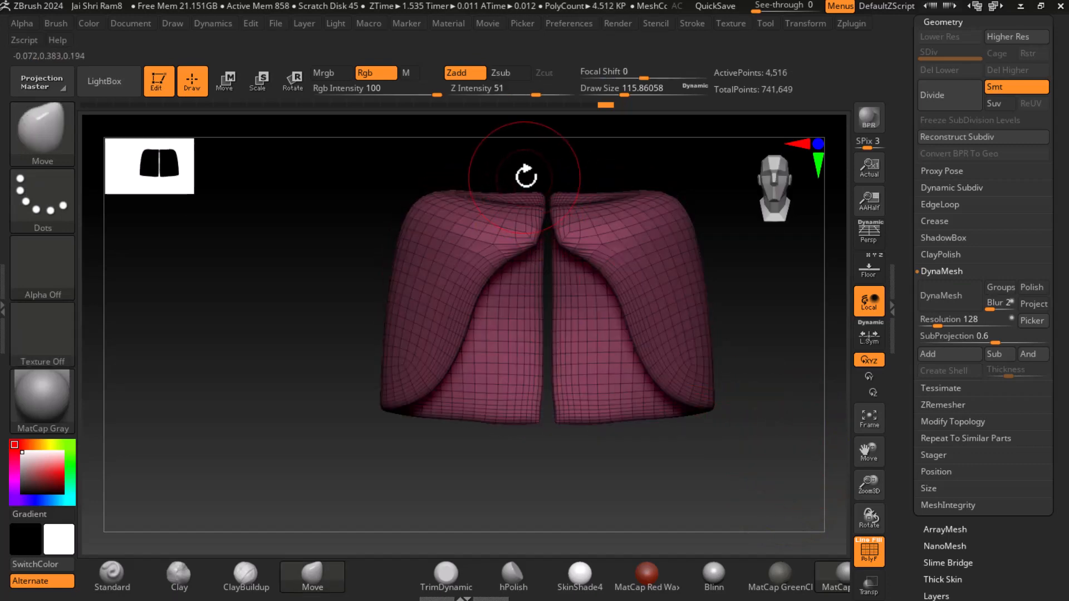
pyautogui.moveTo(791, 394); pyautogui.dragTo(774, 516)
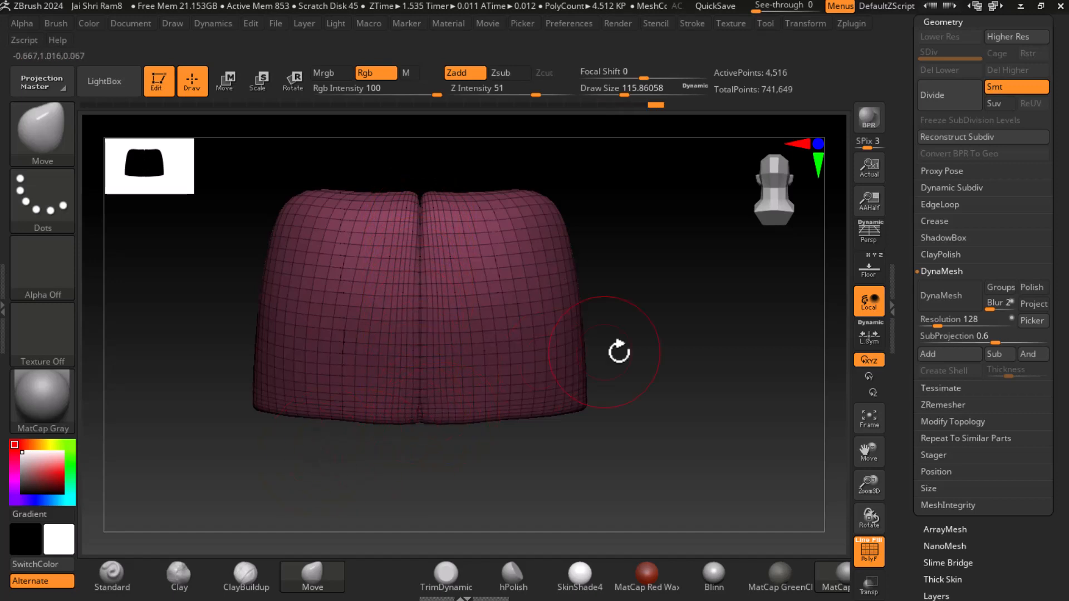
pyautogui.moveTo(687, 317); pyautogui.dragTo(685, 348)
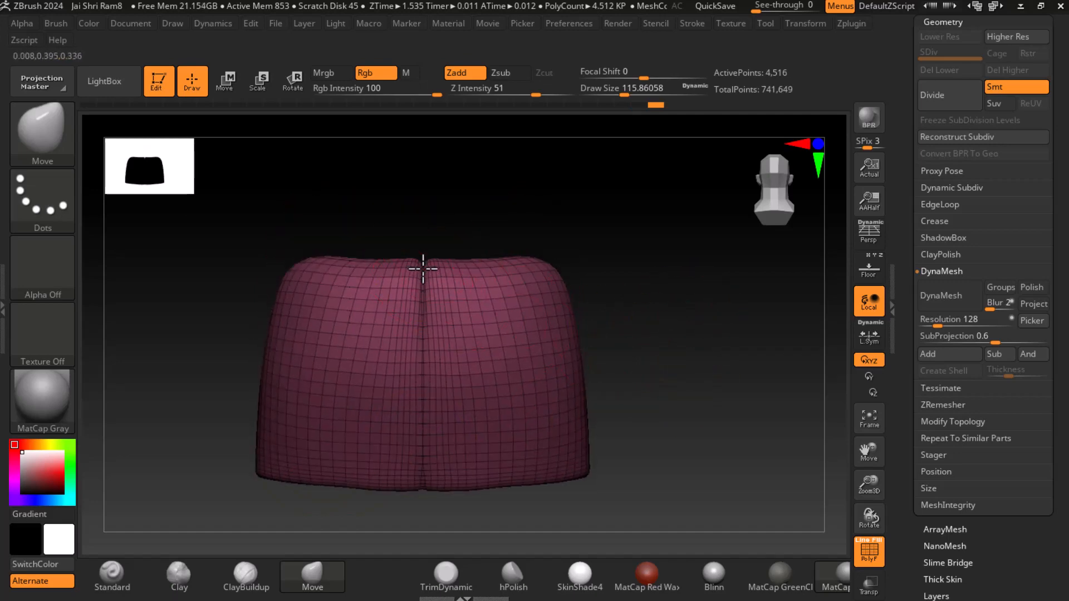
pyautogui.moveTo(425, 266); pyautogui.dragTo(712, 406)
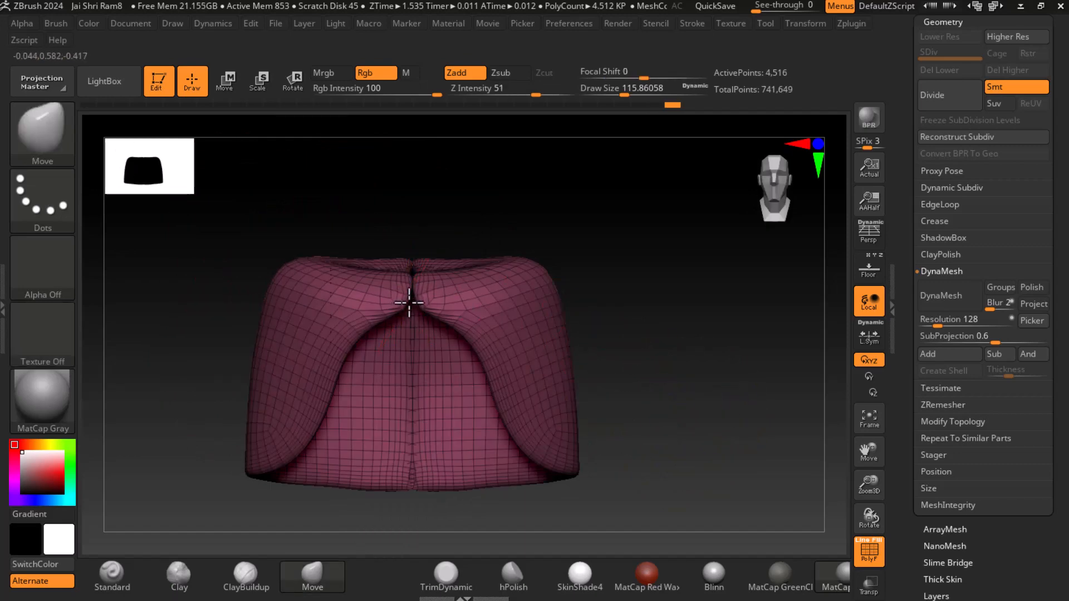
# Step: Fuse the two waist cloth halves into one continuous mesh with DynaMesh at resolution 128
pyautogui.moveTo(489, 229); pyautogui.dragTo(468, 270)
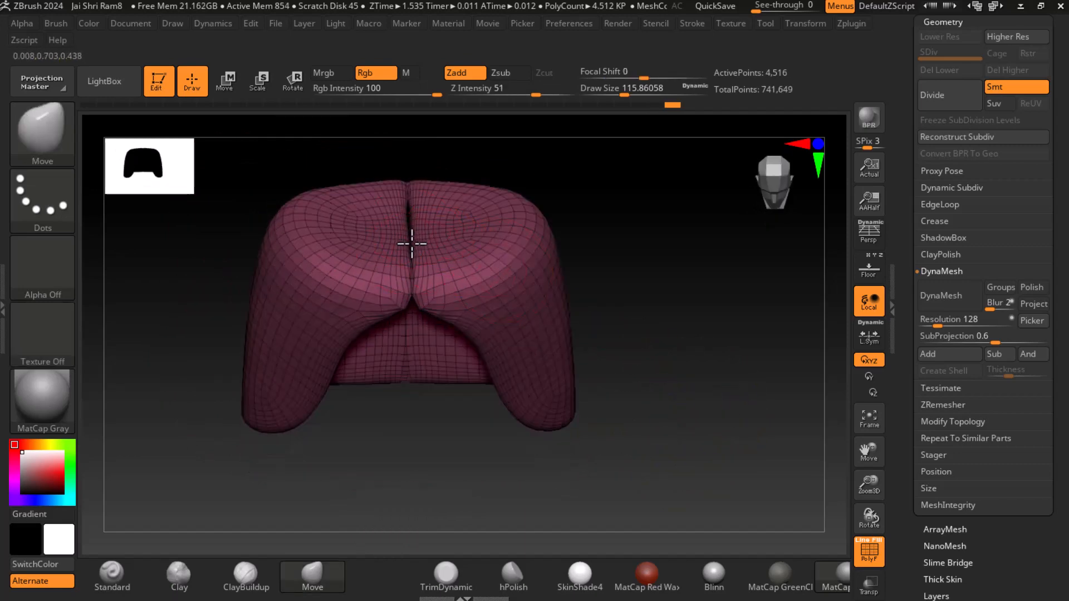
pyautogui.moveTo(563, 208)
pyautogui.mouseDown()
pyautogui.moveTo(680, 324)
pyautogui.moveTo(678, 353)
pyautogui.moveTo(706, 366)
pyautogui.mouseUp()
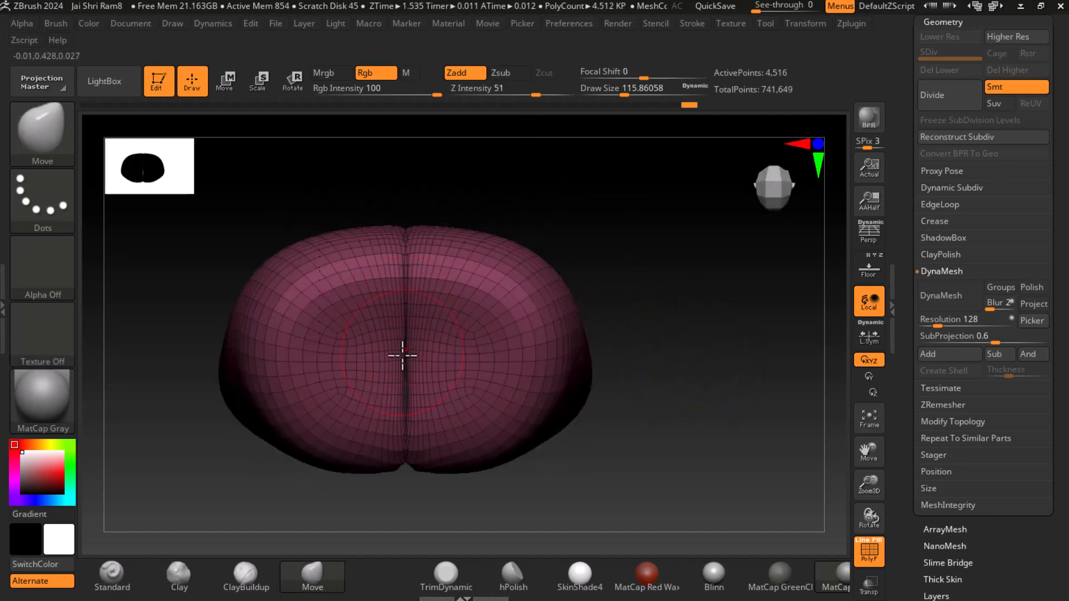
pyautogui.moveTo(665, 443); pyautogui.dragTo(693, 315)
pyautogui.keyDown('alt'); pyautogui.moveTo(667, 370); pyautogui.dragTo(692, 253); pyautogui.keyUp('alt')
pyautogui.click(962, 298)
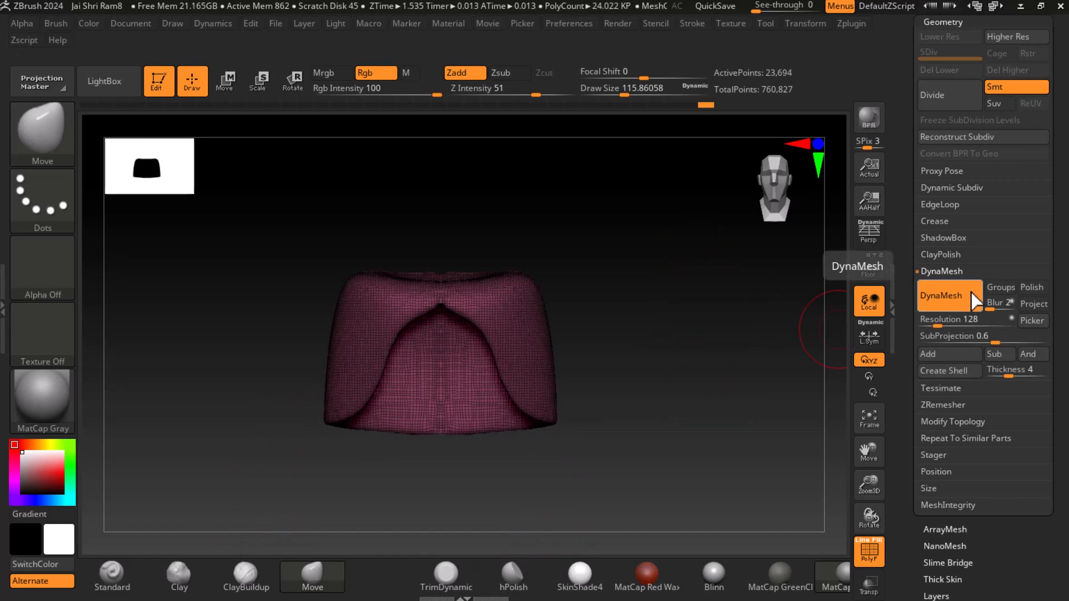
# Step: Reduce and clean up the fused waist cloth's topology by running ZRemesher three times with the Half option
pyautogui.click(954, 271)
pyautogui.click(950, 304)
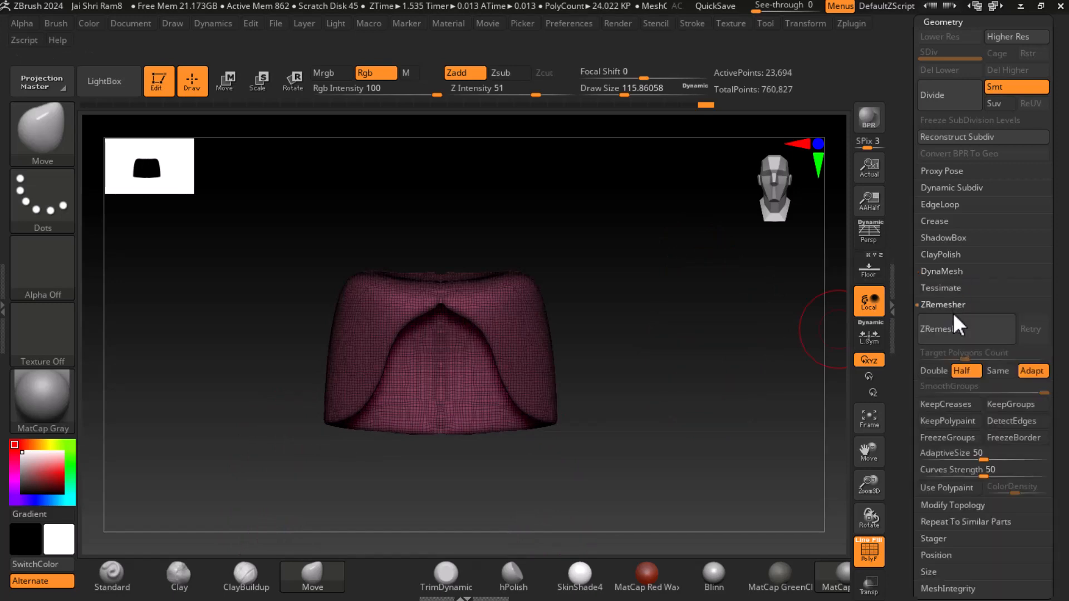
pyautogui.click(961, 329)
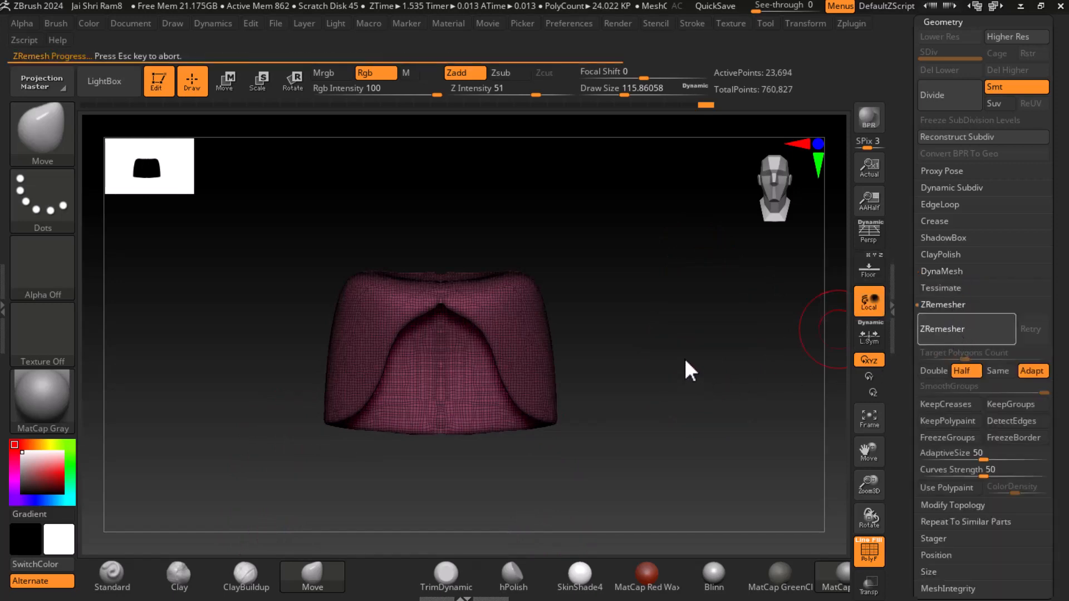
pyautogui.keyDown('ctrl'); pyautogui.moveTo(685, 361); pyautogui.dragTo(713, 333, button='right'); pyautogui.keyUp('ctrl')
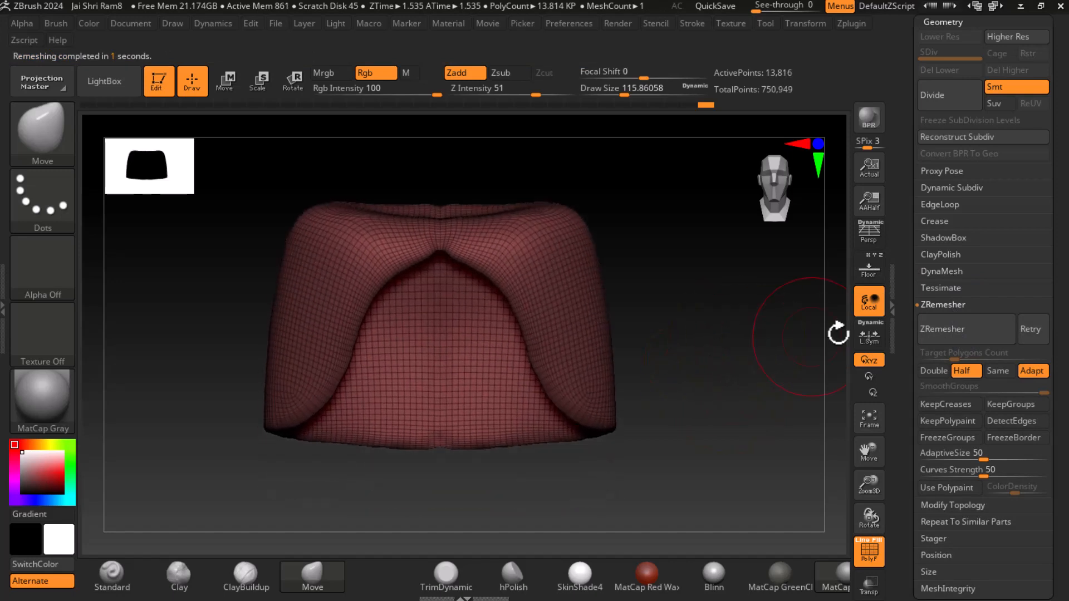
pyautogui.click(959, 338)
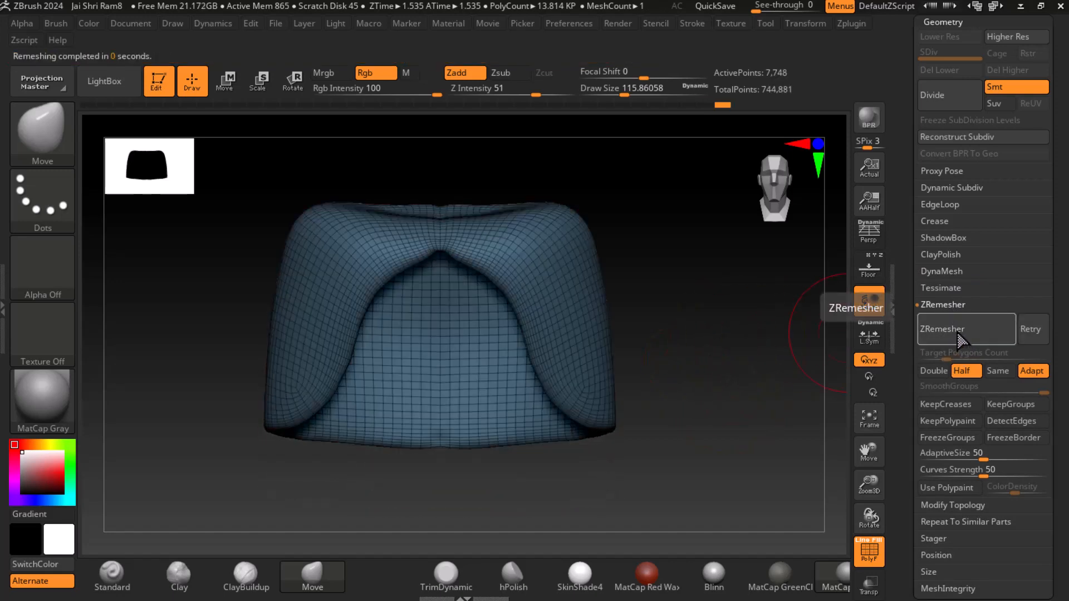
pyautogui.click(959, 330)
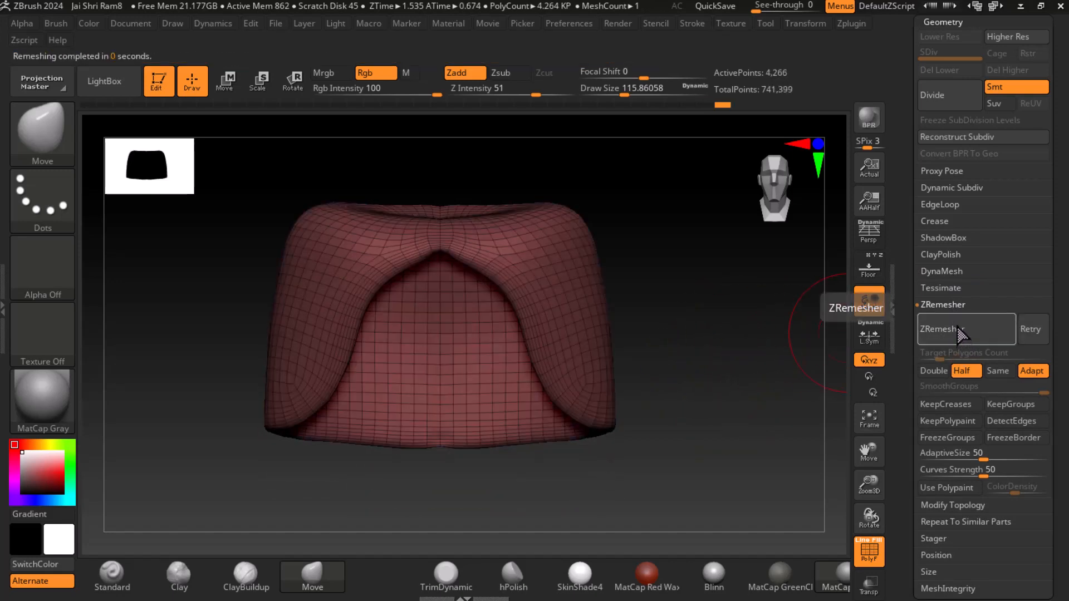
pyautogui.moveTo(759, 370); pyautogui.dragTo(517, 478)
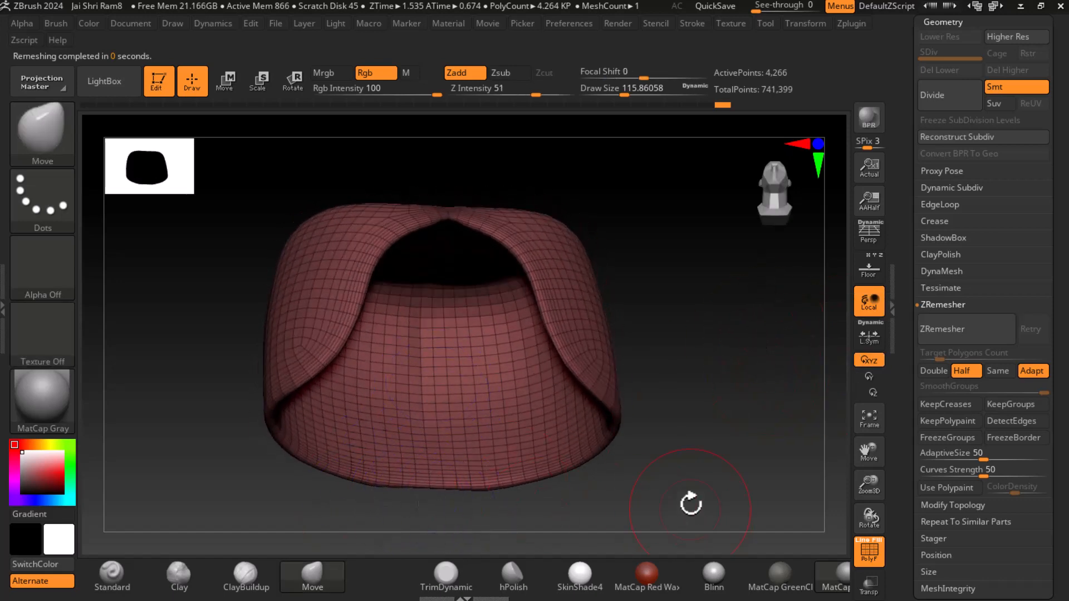
pyautogui.moveTo(690, 504); pyautogui.dragTo(737, 470)
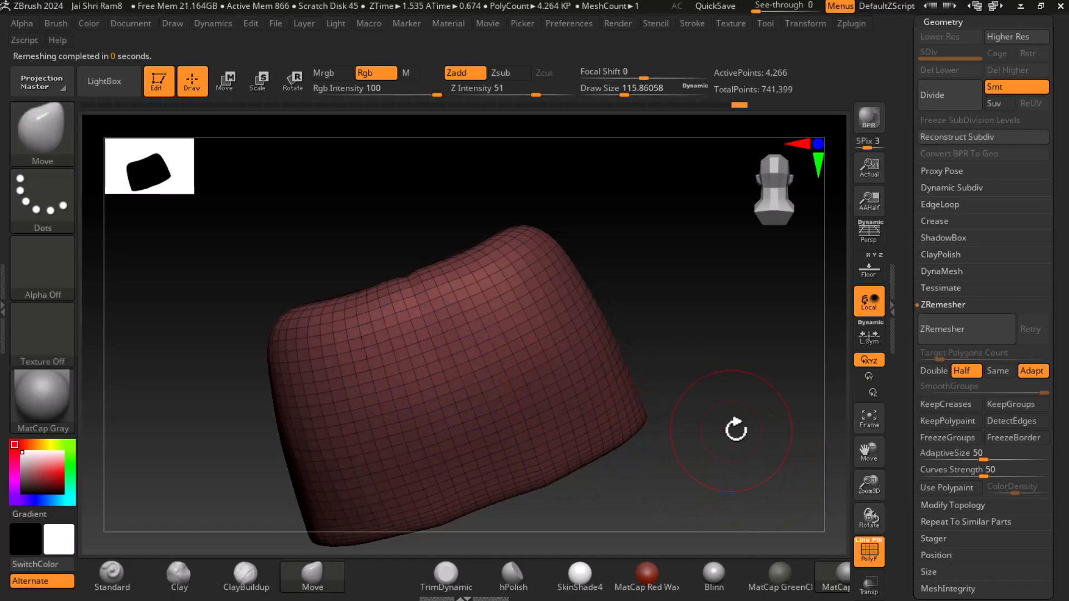
pyautogui.moveTo(736, 429); pyautogui.dragTo(752, 392)
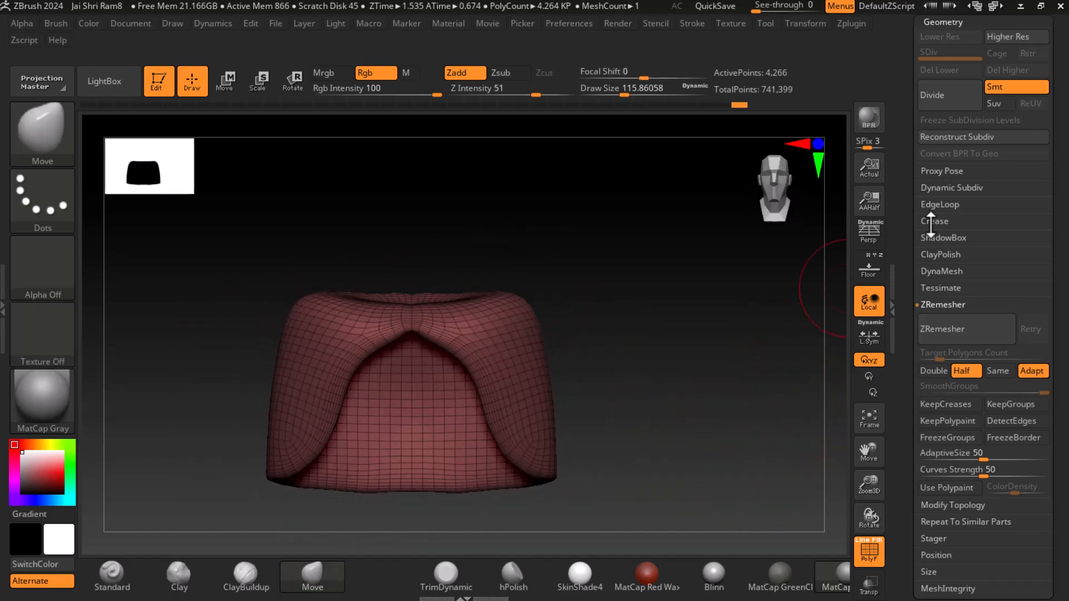
# Step: Bring the character's other visible subtools back into view around the Extract4 waist cloth
pyautogui.scroll(5, 931, 226)
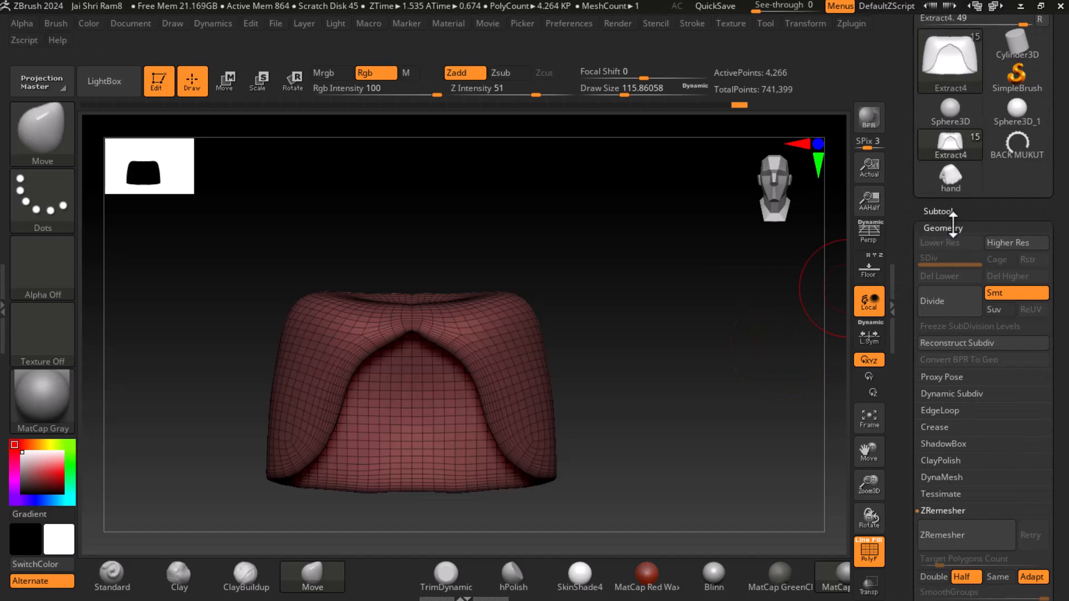
pyautogui.click(943, 228)
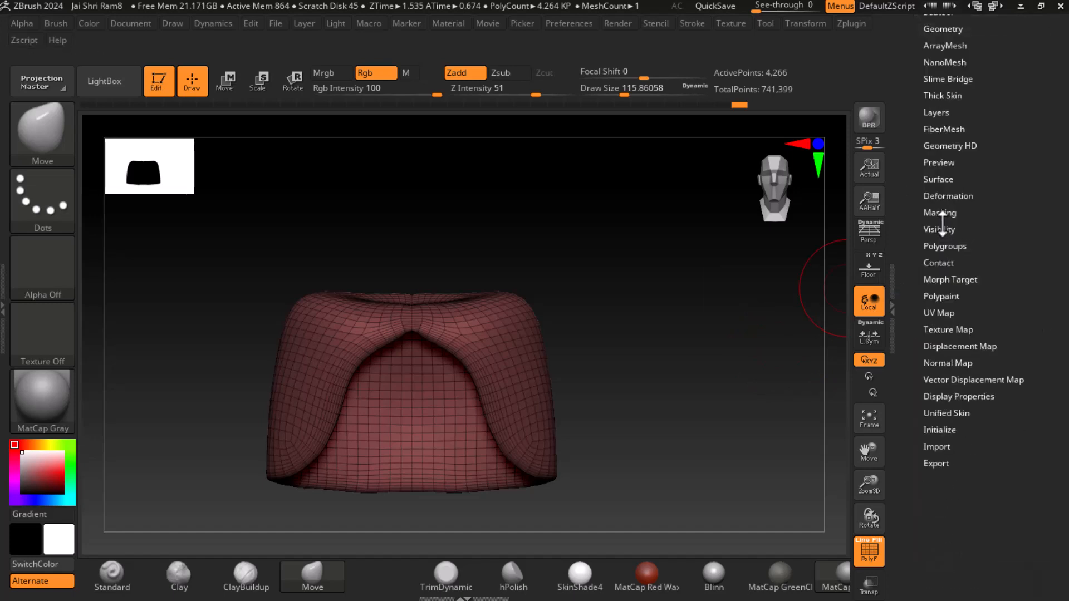
pyautogui.scroll(6, 921, 195)
pyautogui.click(933, 269)
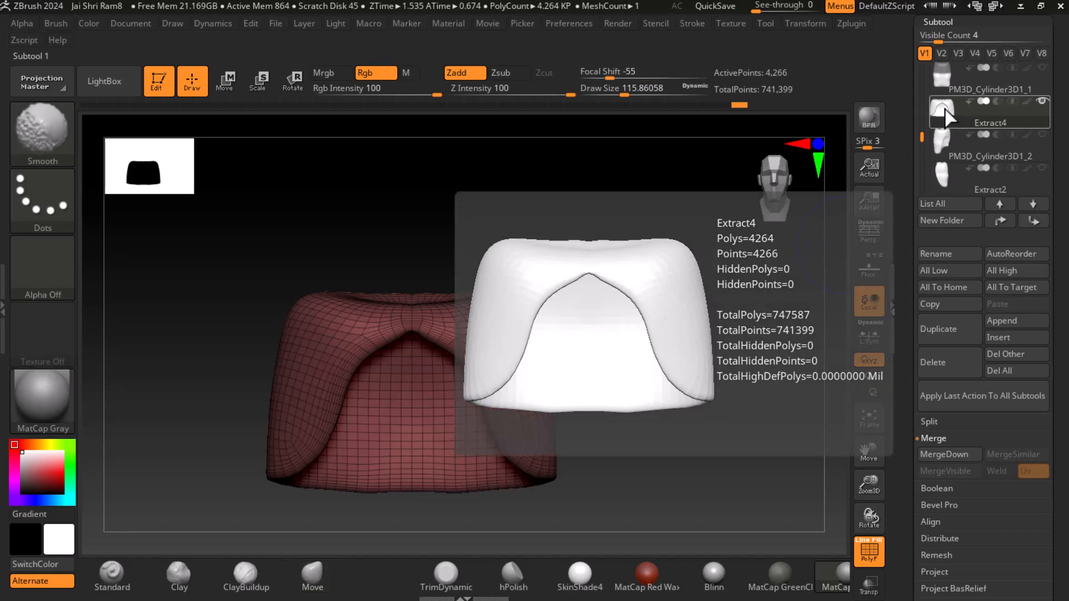
pyautogui.keyDown('shift'); pyautogui.click(947, 110); pyautogui.keyUp('shift')
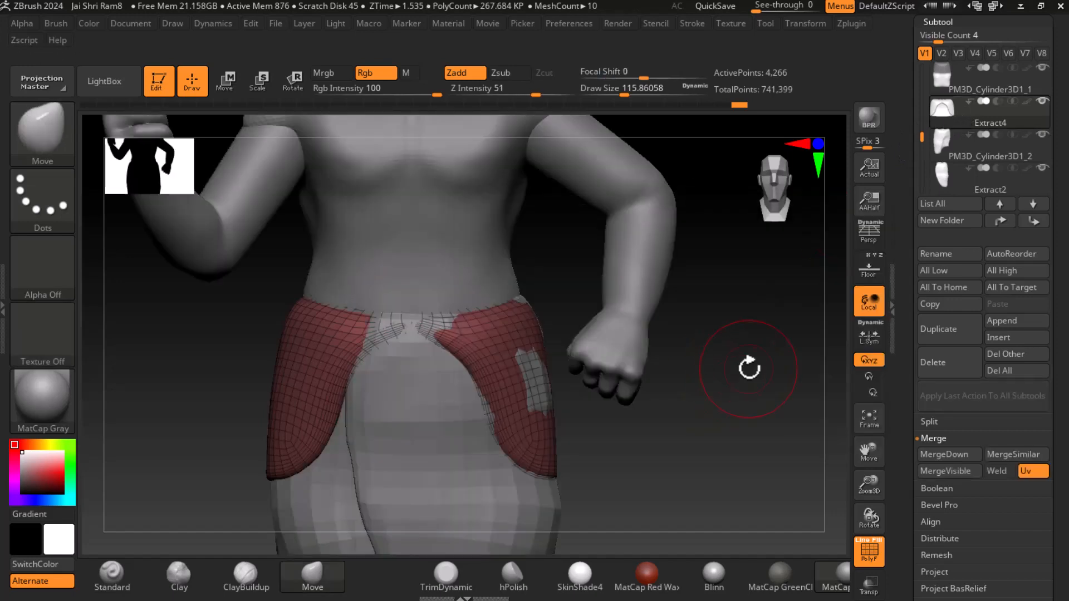
pyautogui.moveTo(742, 375)
pyautogui.keyDown('alt'); pyautogui.mouseDown()
pyautogui.moveTo(739, 310)
pyautogui.moveTo(739, 323)
pyautogui.mouseUp(); pyautogui.keyUp('alt')
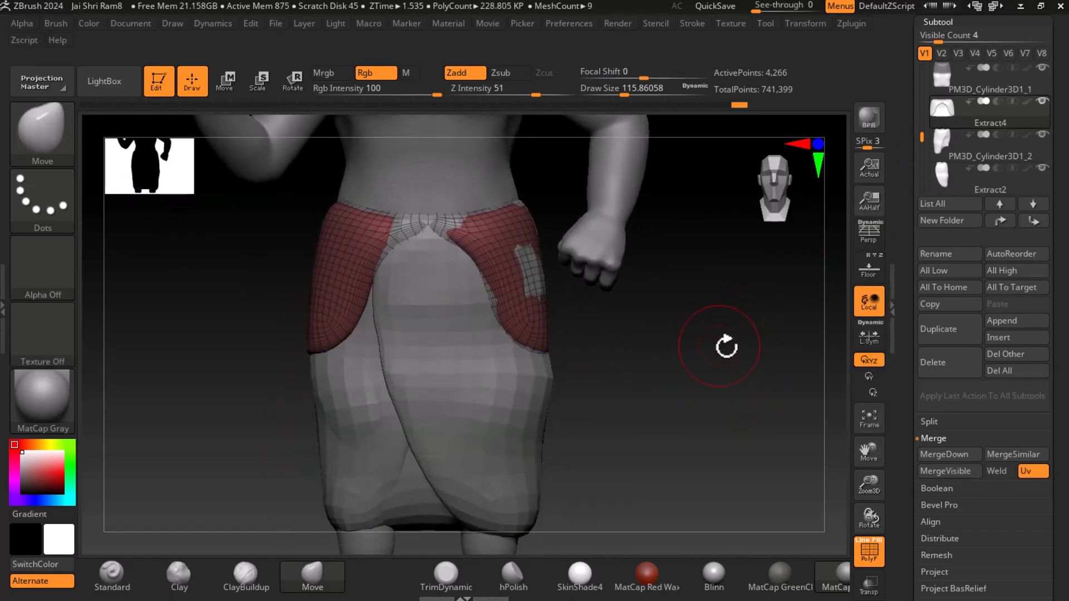
# Step: Compare the waist cloth's shape on the character with the front reference image
pyautogui.click(869, 268)
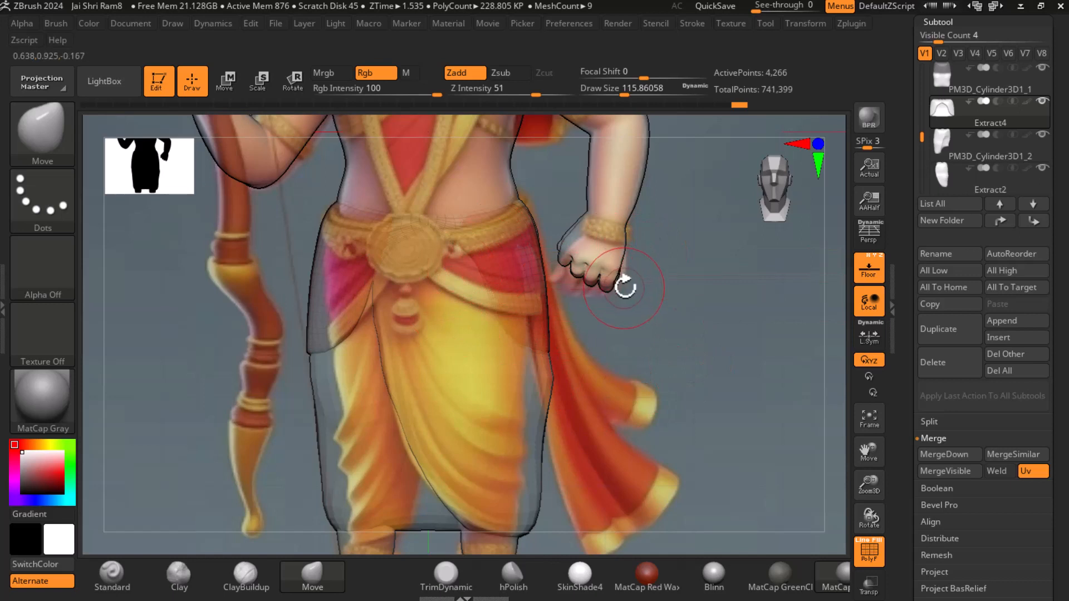
pyautogui.click(880, 279)
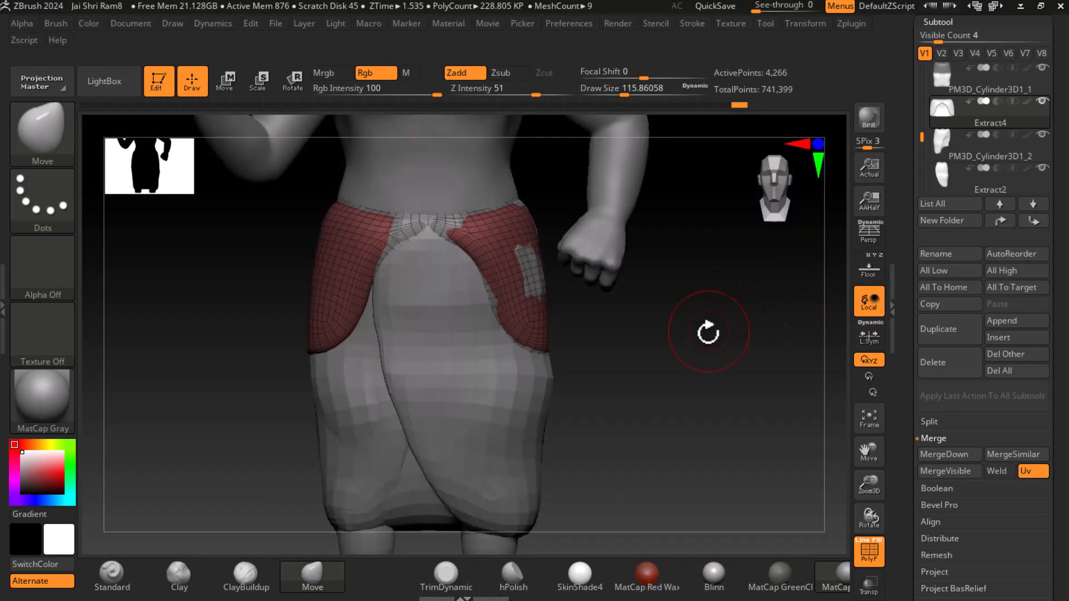
pyautogui.click(877, 272)
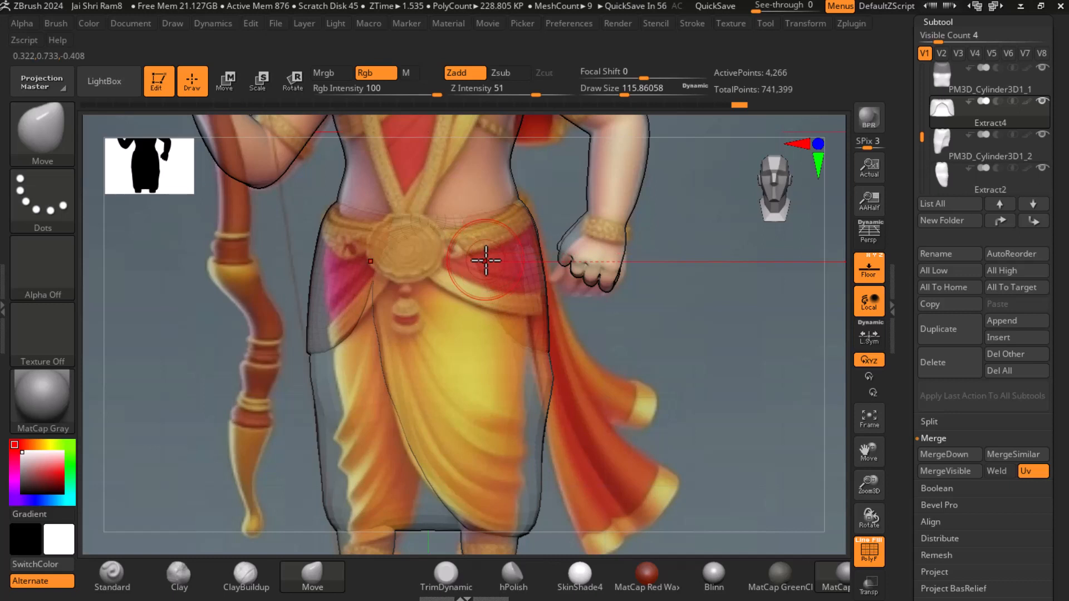
pyautogui.click(870, 269)
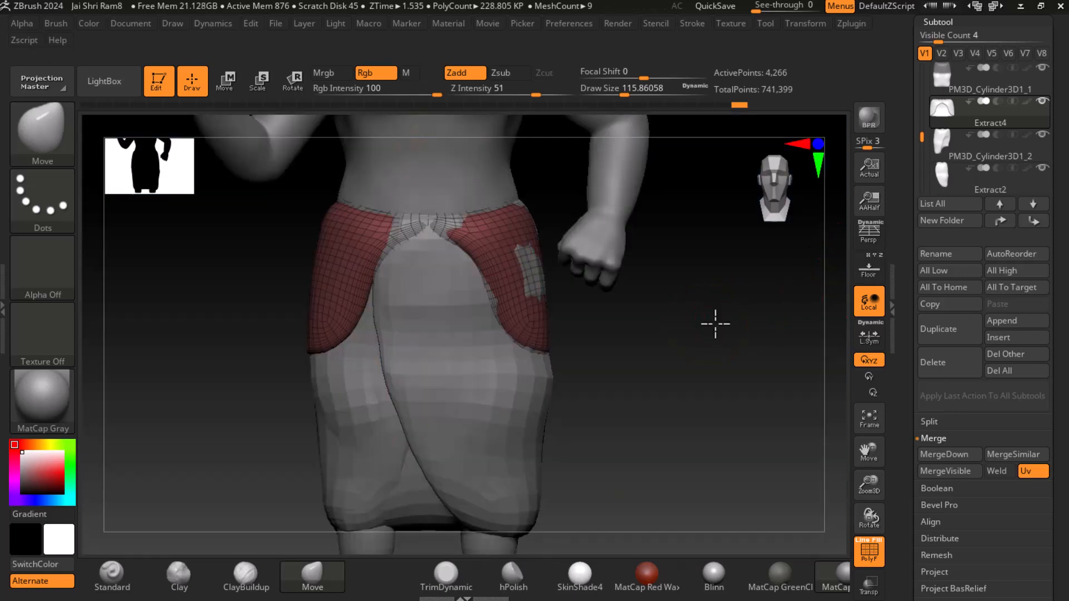
# Step: Nudge the back centre of the Extract4 waist cloth slightly with the Move brush
pyautogui.moveTo(712, 320); pyautogui.dragTo(737, 389)
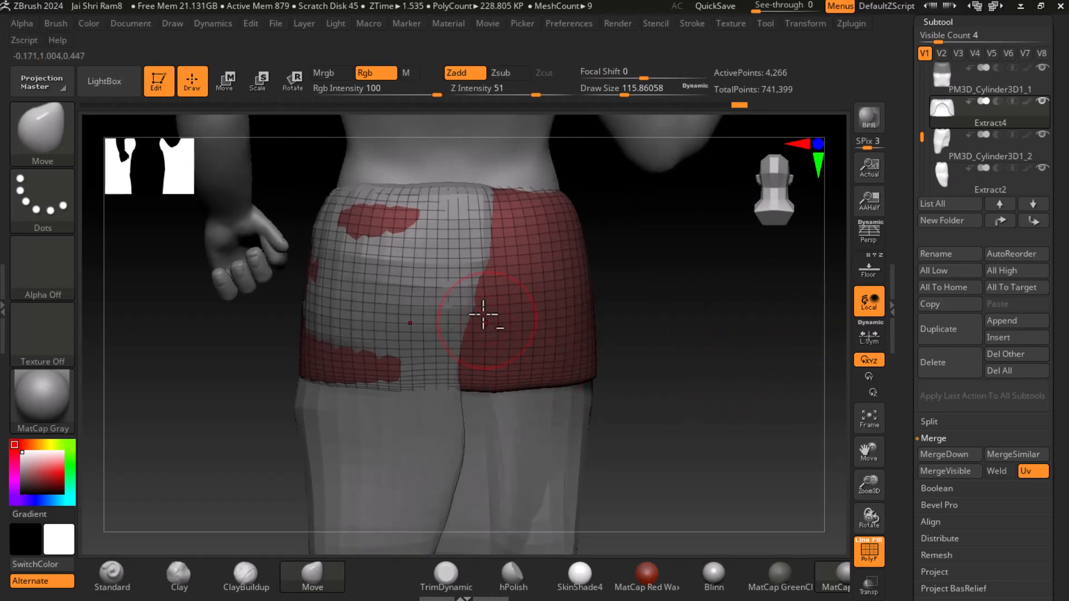
pyautogui.moveTo(450, 294); pyautogui.dragTo(447, 297)
pyautogui.moveTo(640, 362); pyautogui.dragTo(693, 337)
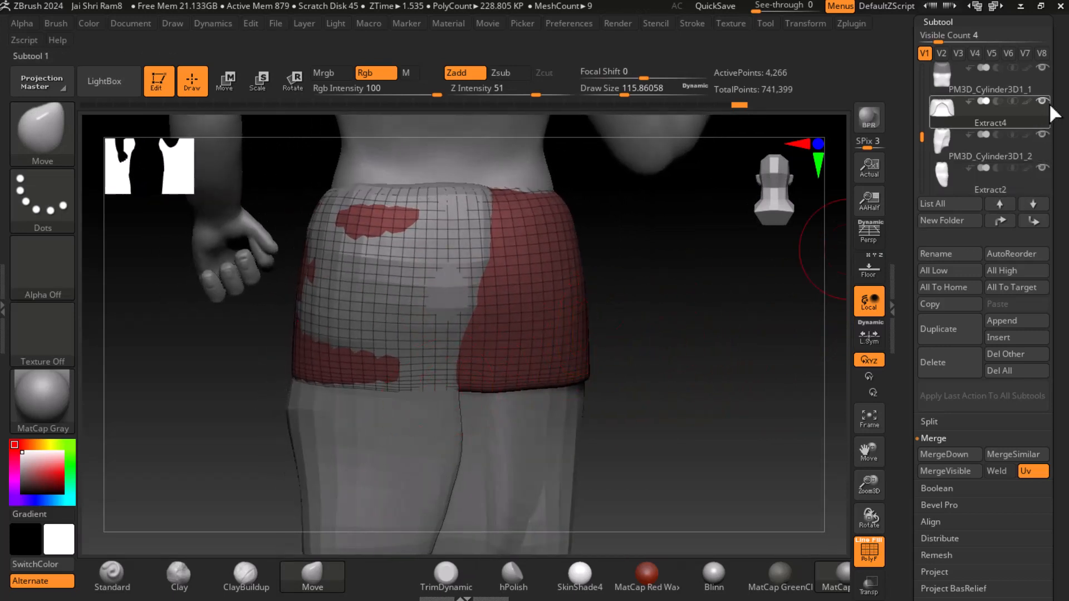
# Step: Hide Extract4 to reach the layers beneath, make the Extract2 leg drape active, and show Extract4 again
pyautogui.moveTo(1045, 102)
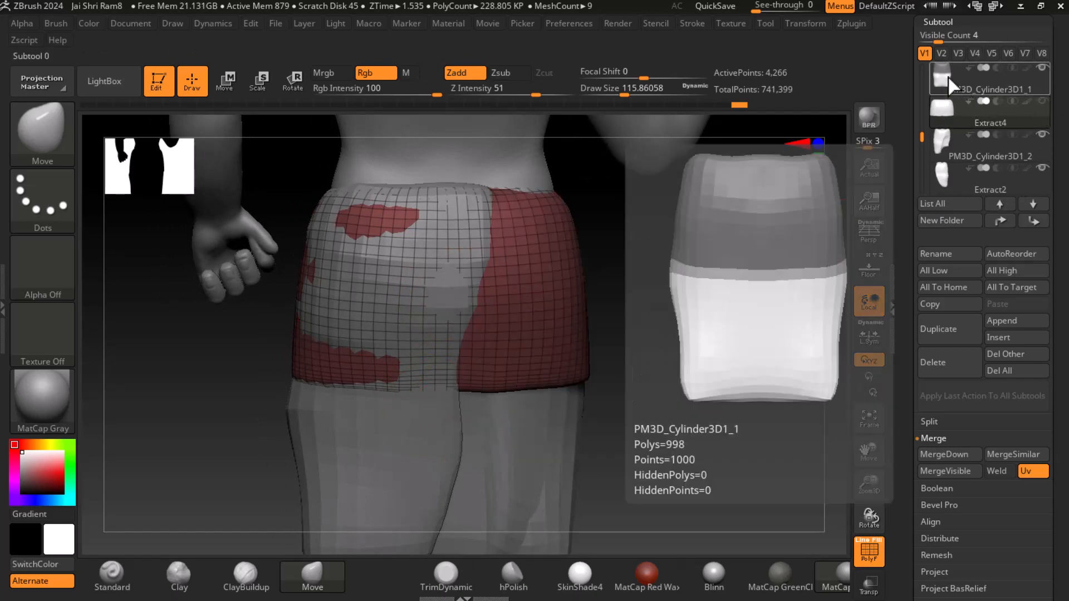
pyautogui.click(947, 83)
pyautogui.moveTo(718, 386); pyautogui.dragTo(723, 412)
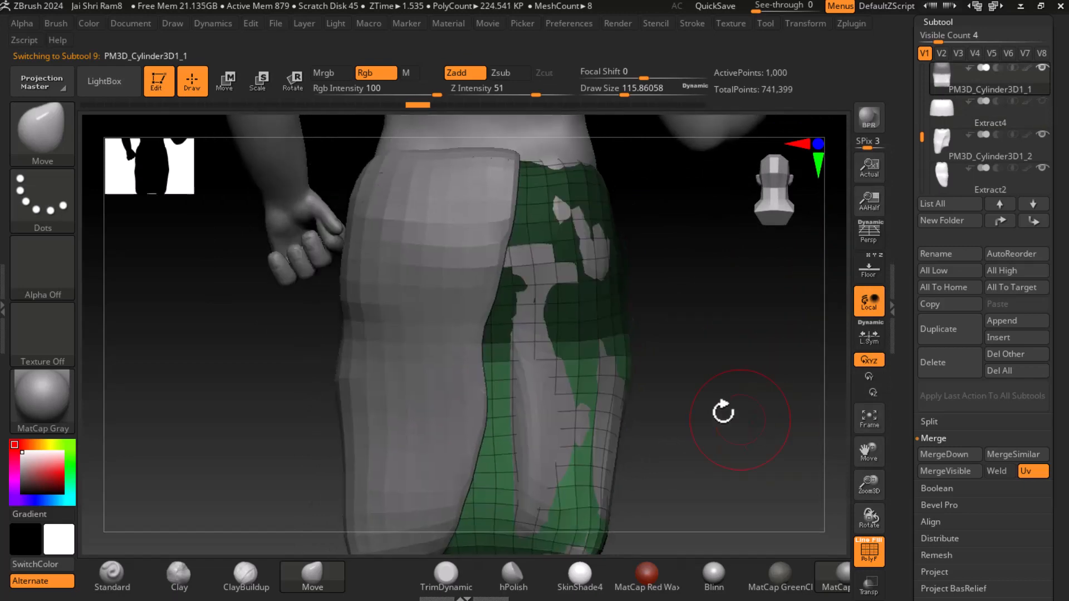
pyautogui.keyDown('alt'); pyautogui.click(471, 274); pyautogui.keyUp('alt')
pyautogui.moveTo(724, 341); pyautogui.dragTo(761, 356)
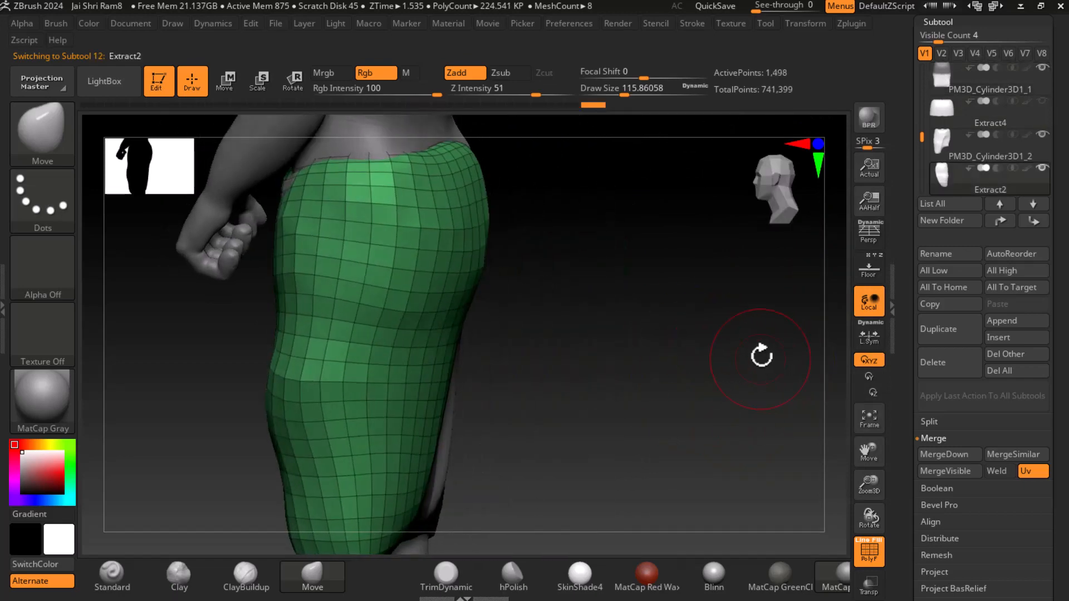
pyautogui.click(1042, 101)
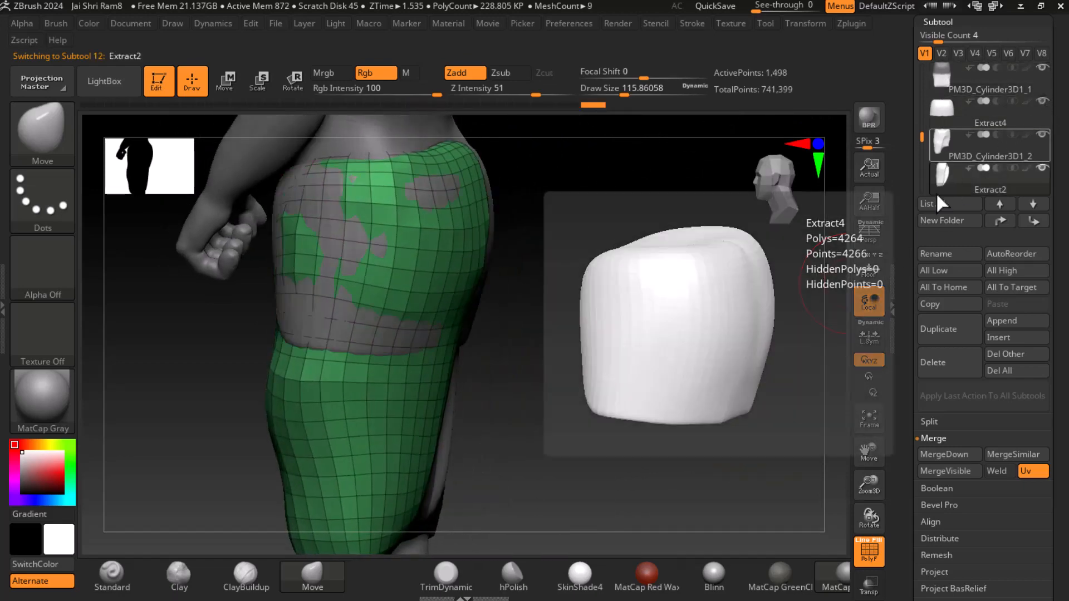
# Step: Smooth the back and hip area of the Extract2 drape so it sinks beneath the waist cloth, and return to the Move brush
pyautogui.moveTo(663, 363); pyautogui.dragTo(626, 372)
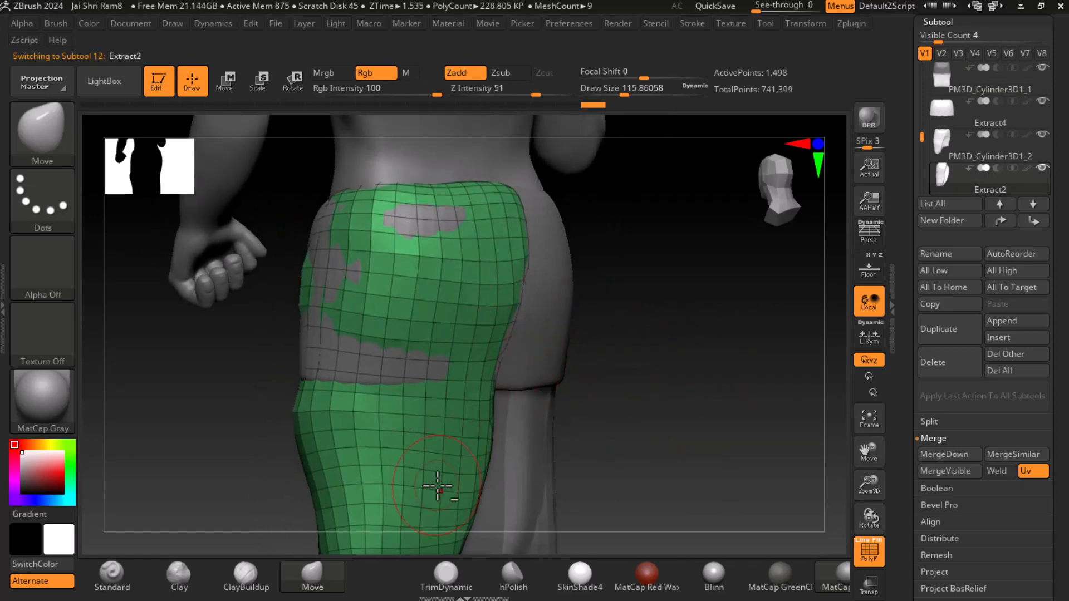
pyautogui.moveTo(508, 325)
pyautogui.keyDown('shift'); pyautogui.mouseDown()
pyautogui.moveTo(495, 214)
pyautogui.moveTo(479, 200)
pyautogui.moveTo(412, 198)
pyautogui.moveTo(506, 246)
pyautogui.moveTo(461, 315)
pyautogui.moveTo(393, 300)
pyautogui.moveTo(446, 367)
pyautogui.mouseUp(); pyautogui.keyUp('shift')
pyautogui.keyDown('shift'); pyautogui.moveTo(449, 301); pyautogui.dragTo(354, 210); pyautogui.keyUp('shift')
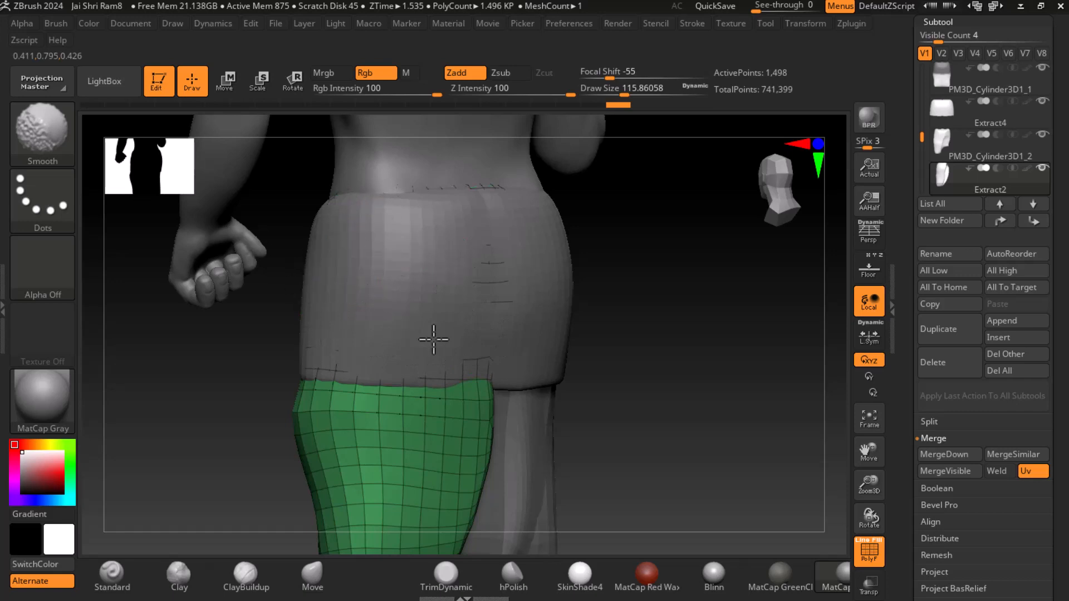
pyautogui.moveTo(433, 340); pyautogui.dragTo(413, 363, button='right')
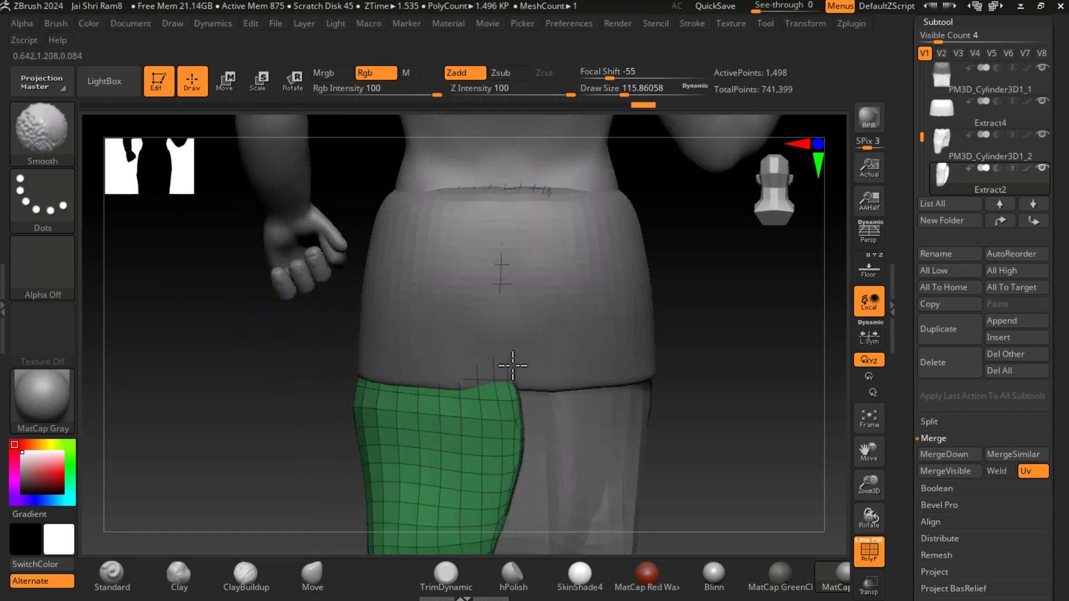
pyautogui.press('b')
pyautogui.press('m')
pyautogui.press('v')
pyautogui.moveTo(530, 279)
pyautogui.mouseDown(button='right')
pyautogui.moveTo(744, 377)
pyautogui.moveTo(541, 402)
pyautogui.mouseUp(button='right')
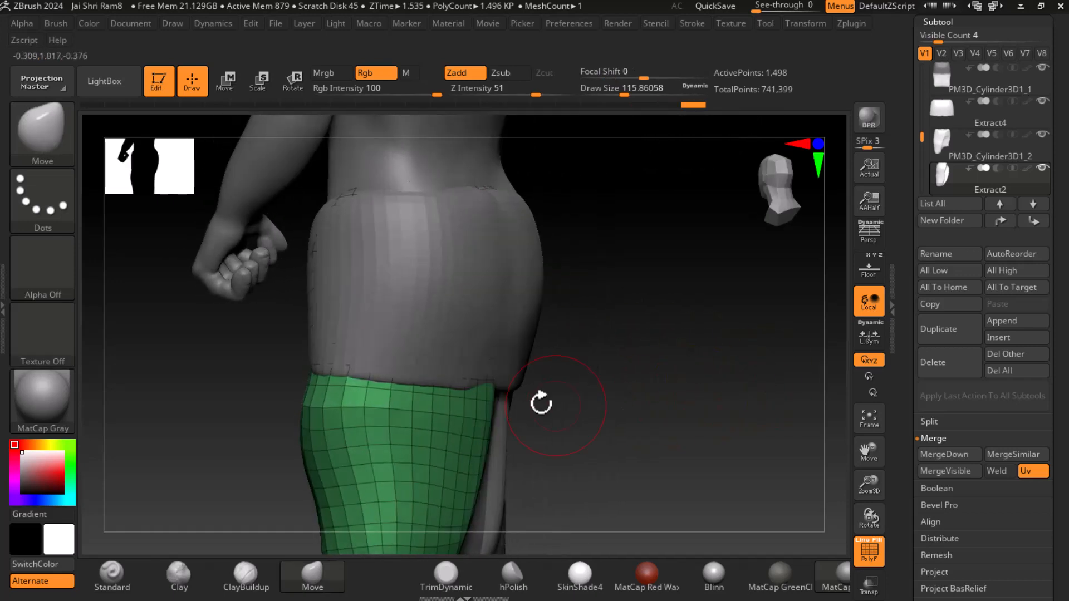
# Step: Smooth the front waist and outer hip of the Extract2 drape so it sits under the waist cloth's curved edge
pyautogui.moveTo(771, 484)
pyautogui.mouseDown(button='right')
pyautogui.moveTo(795, 453)
pyautogui.moveTo(751, 460)
pyautogui.mouseUp(button='right')
pyautogui.press('shift')
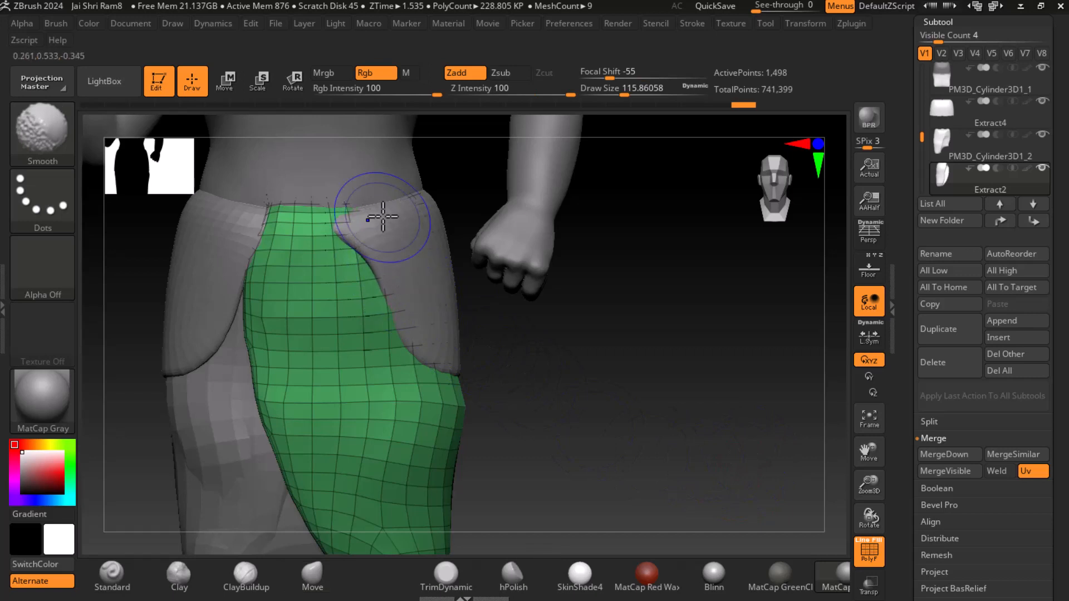
pyautogui.keyDown('shift'); pyautogui.moveTo(382, 217); pyautogui.dragTo(405, 248); pyautogui.keyUp('shift')
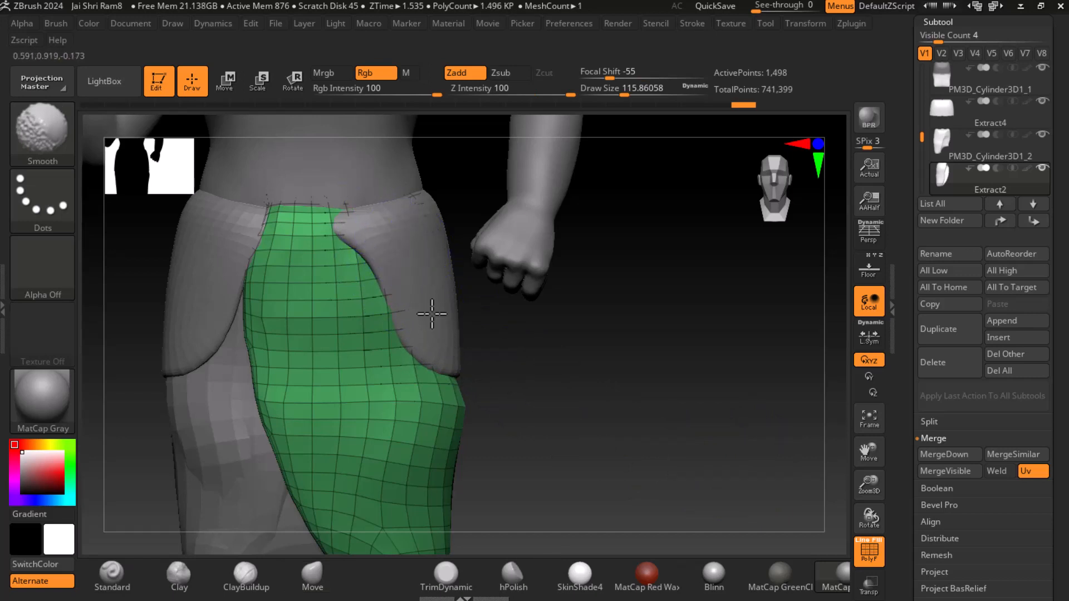
pyautogui.moveTo(348, 219)
pyautogui.keyDown('shift'); pyautogui.mouseDown()
pyautogui.moveTo(277, 206)
pyautogui.moveTo(299, 204)
pyautogui.moveTo(252, 272)
pyautogui.moveTo(244, 316)
pyautogui.moveTo(257, 330)
pyautogui.moveTo(367, 282)
pyautogui.mouseUp(); pyautogui.keyUp('shift')
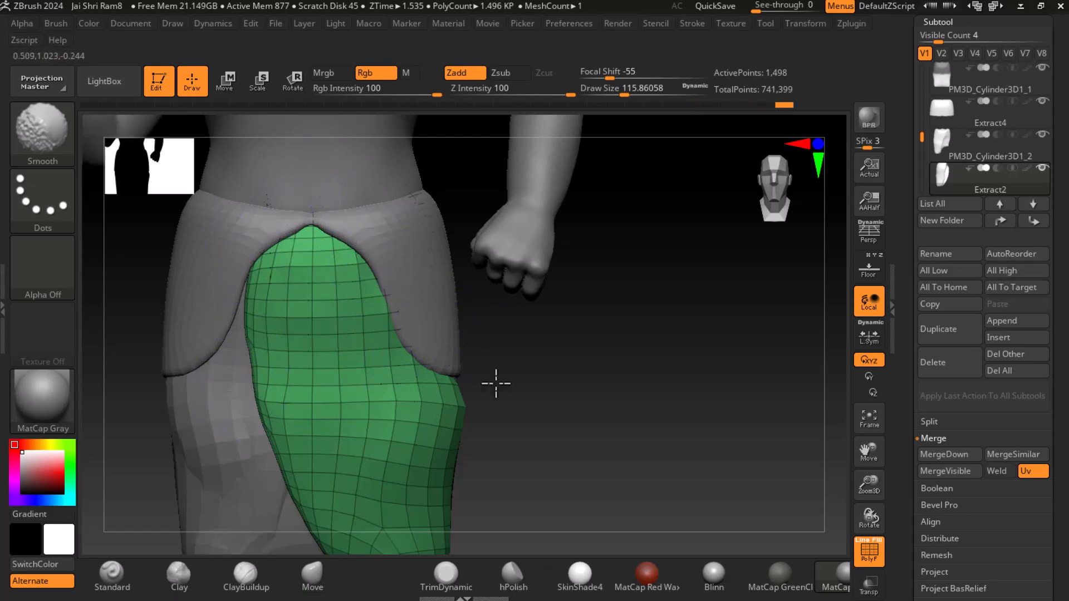
pyautogui.keyDown('shift'); pyautogui.moveTo(460, 382); pyautogui.dragTo(454, 401); pyautogui.keyUp('shift')
pyautogui.moveTo(543, 448)
pyautogui.mouseDown()
pyautogui.moveTo(554, 401)
pyautogui.moveTo(494, 410)
pyautogui.moveTo(618, 404)
pyautogui.moveTo(631, 422)
pyautogui.mouseUp()
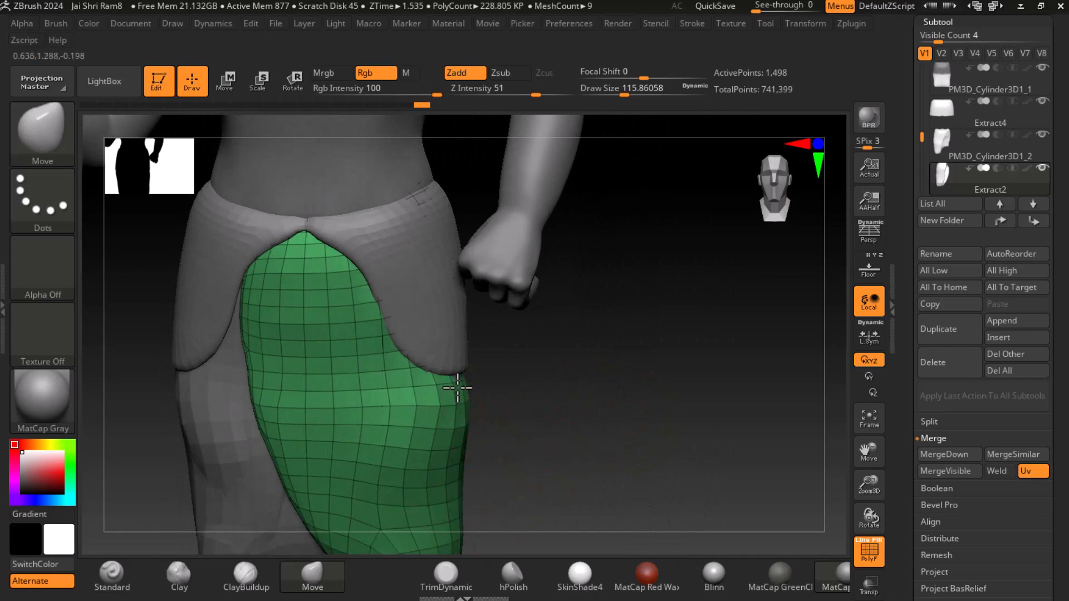
pyautogui.moveTo(617, 384)
pyautogui.mouseDown()
pyautogui.moveTo(628, 375)
pyautogui.moveTo(615, 419)
pyautogui.moveTo(696, 437)
pyautogui.mouseUp()
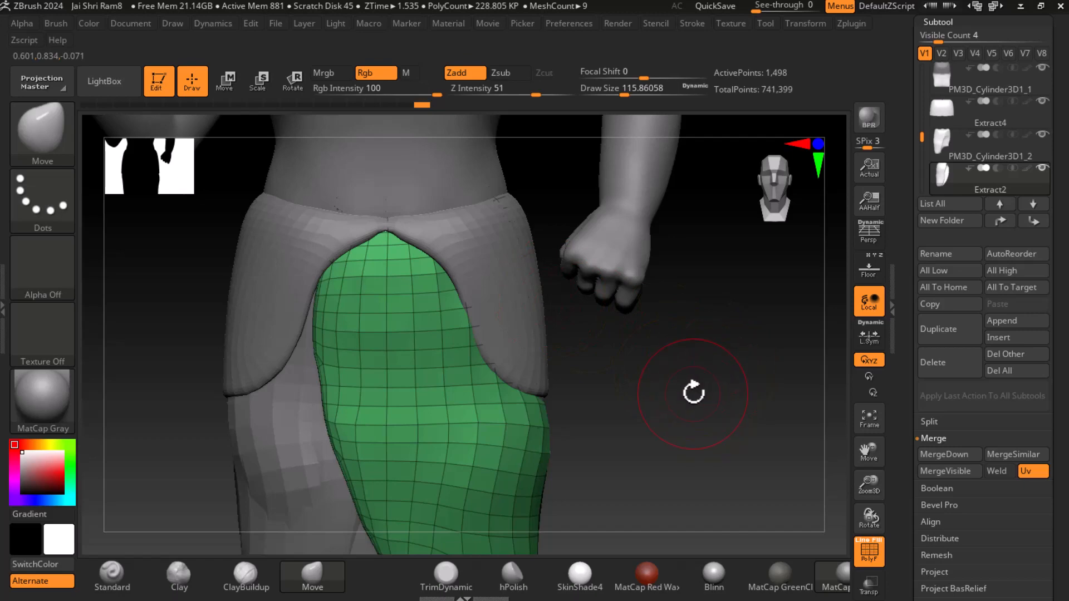
# Step: Bring up the ram ji reference image and place the model's waist beside it for comparison
pyautogui.hotkey('alt', 'Tab')
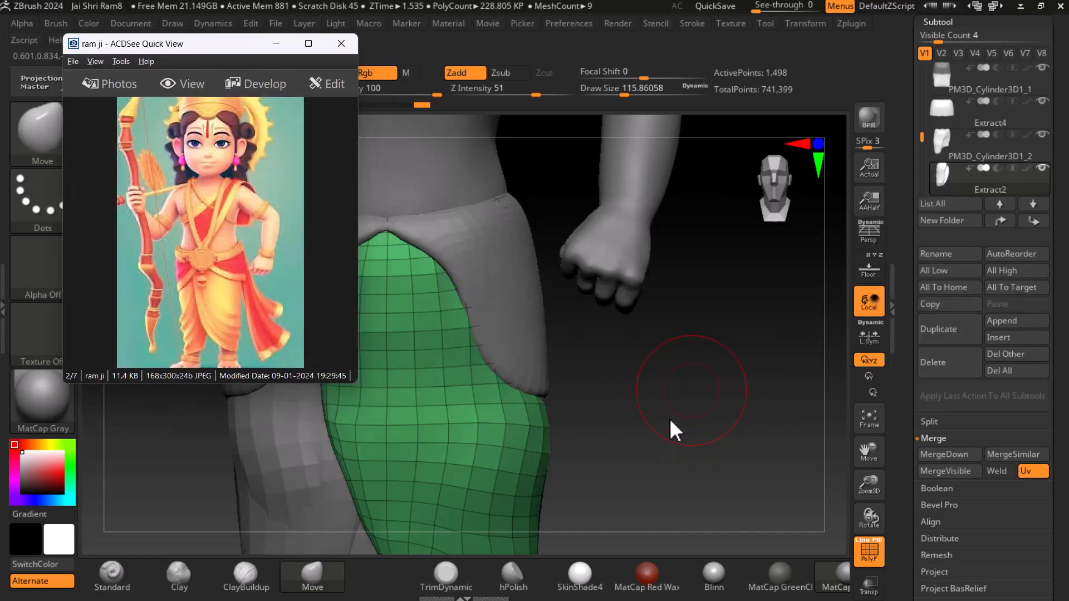
pyautogui.click(685, 437)
pyautogui.moveTo(743, 425); pyautogui.dragTo(798, 422)
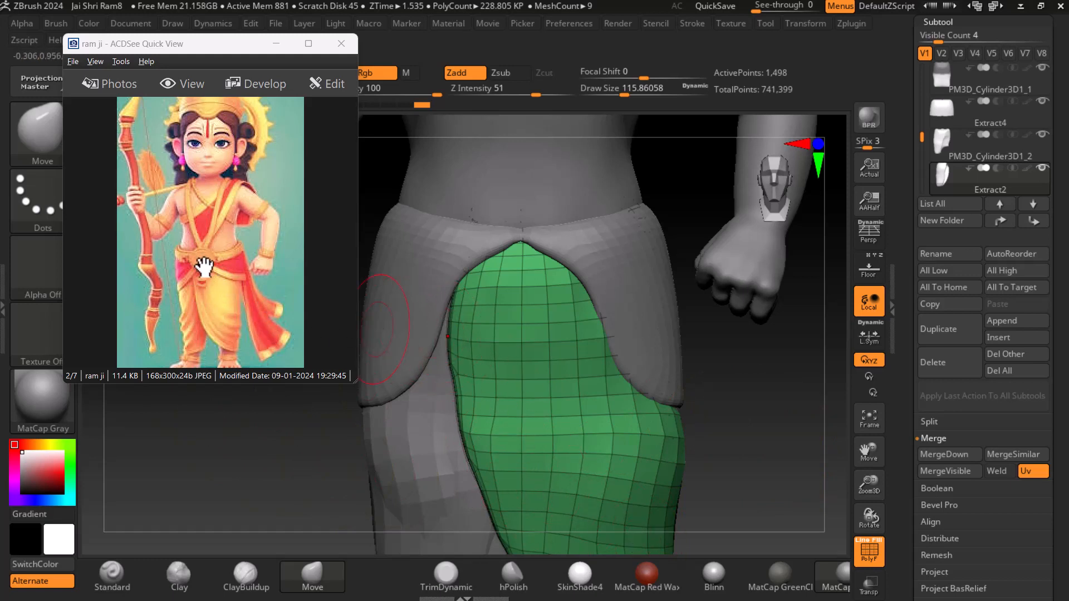
# Step: Insert a Cylinder3D subtool directly below Extract2 and open its Deformation settings
pyautogui.click(1041, 339)
pyautogui.click(549, 342)
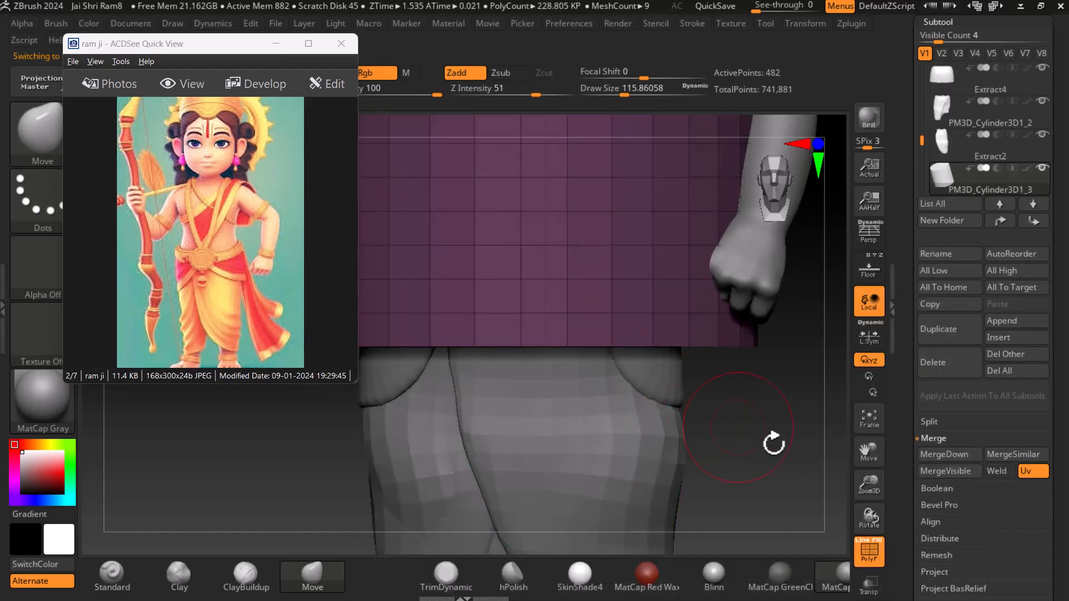
pyautogui.keyDown('alt'); pyautogui.moveTo(806, 480); pyautogui.dragTo(807, 454); pyautogui.keyUp('alt')
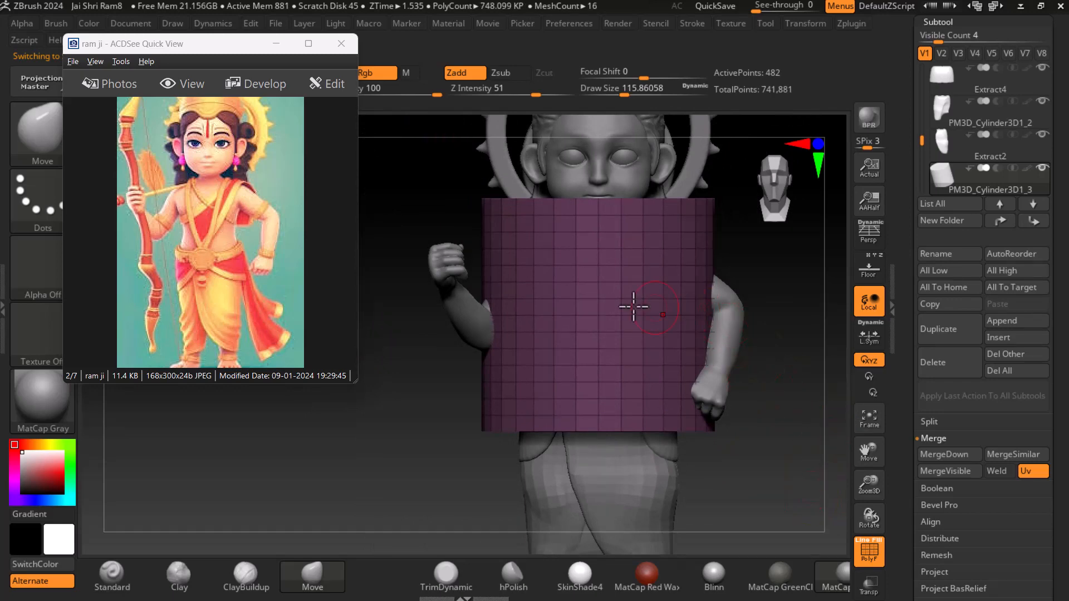
pyautogui.moveTo(193, 49); pyautogui.dragTo(148, 159)
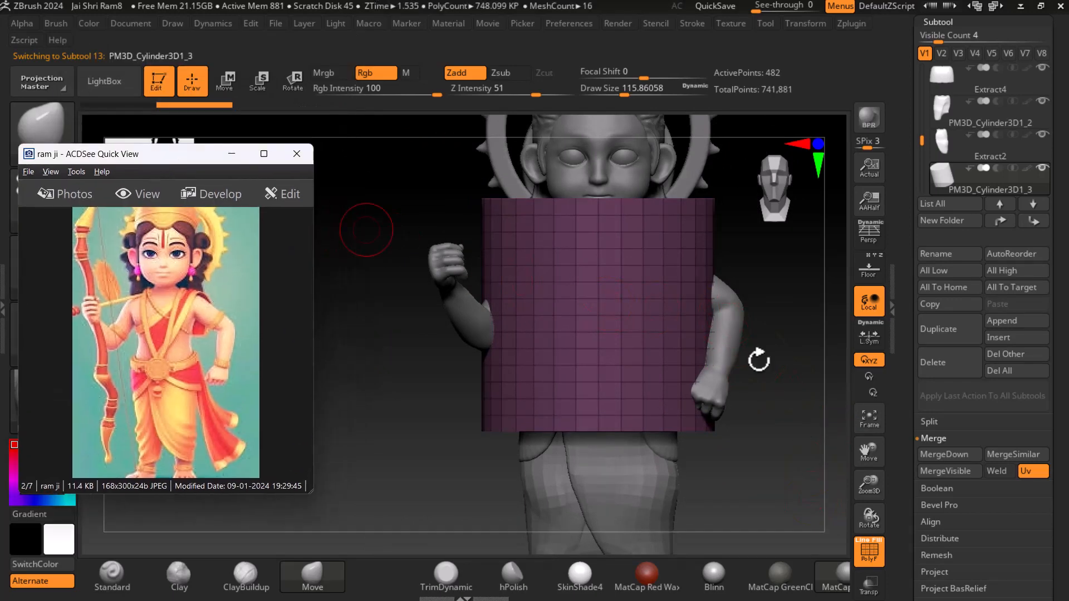
pyautogui.scroll(-10, 906, 388)
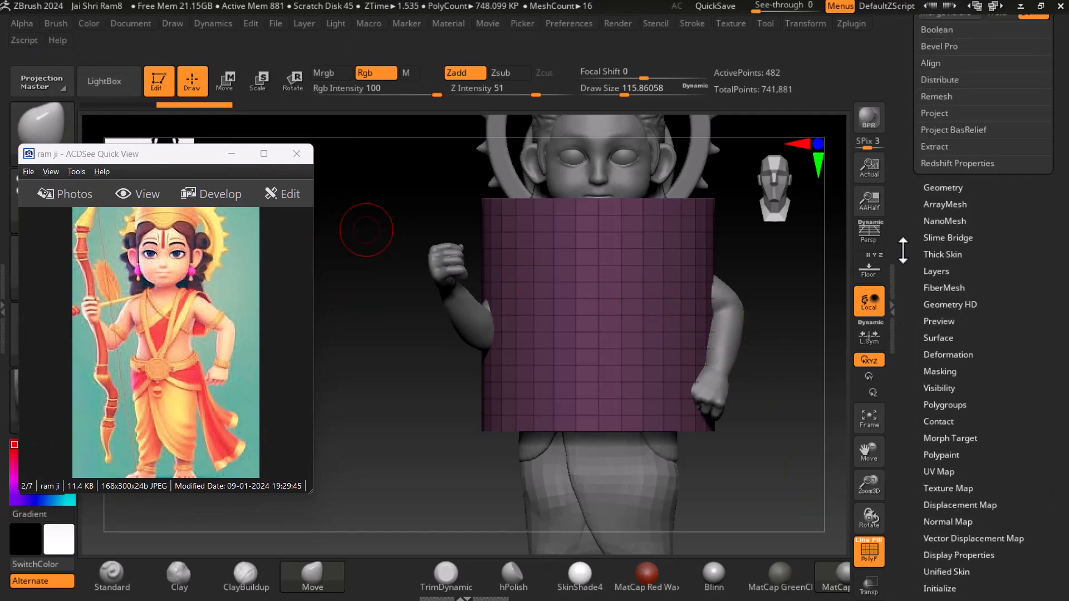
pyautogui.click(966, 355)
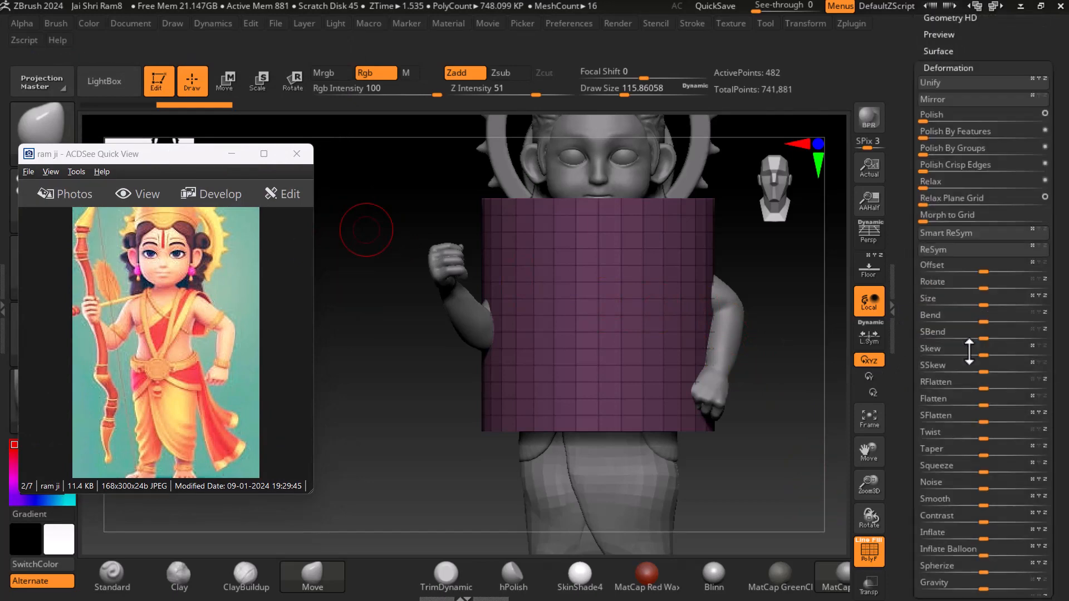
pyautogui.moveTo(978, 238); pyautogui.dragTo(987, 243)
pyautogui.hotkey('ctrl', 'z')
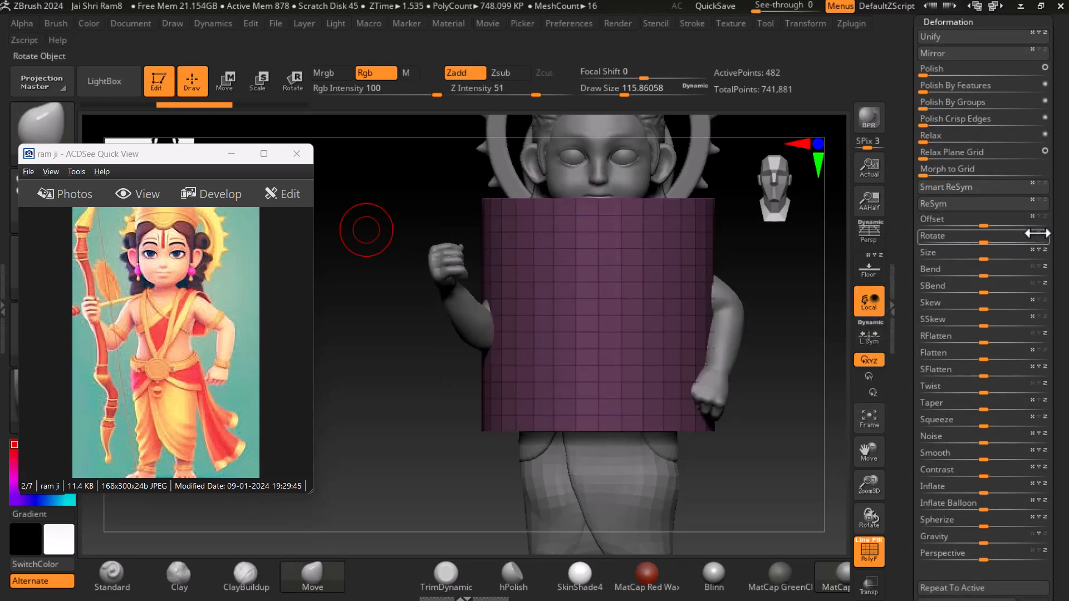
pyautogui.moveTo(992, 240); pyautogui.dragTo(1011, 241)
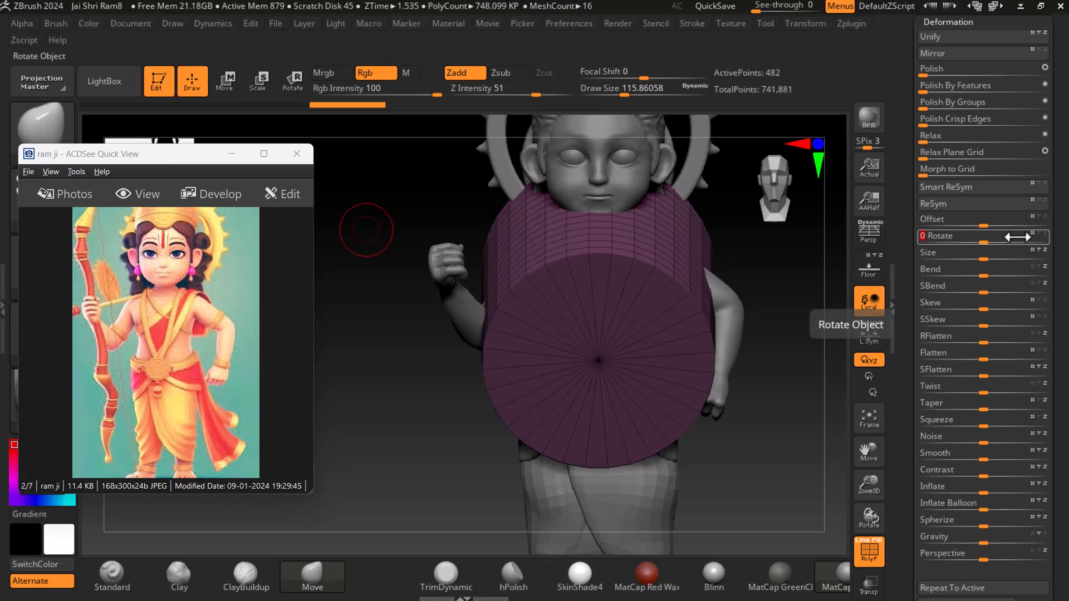
pyautogui.hotkey('ctrl', 'z')
pyautogui.click(967, 239)
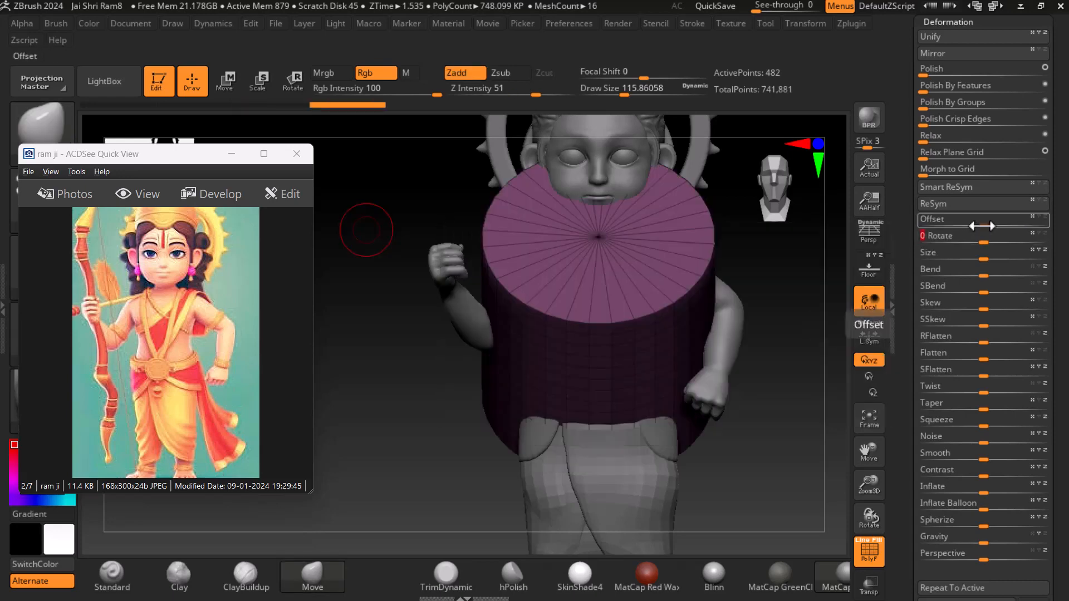
pyautogui.hotkey('ctrl', 'z')
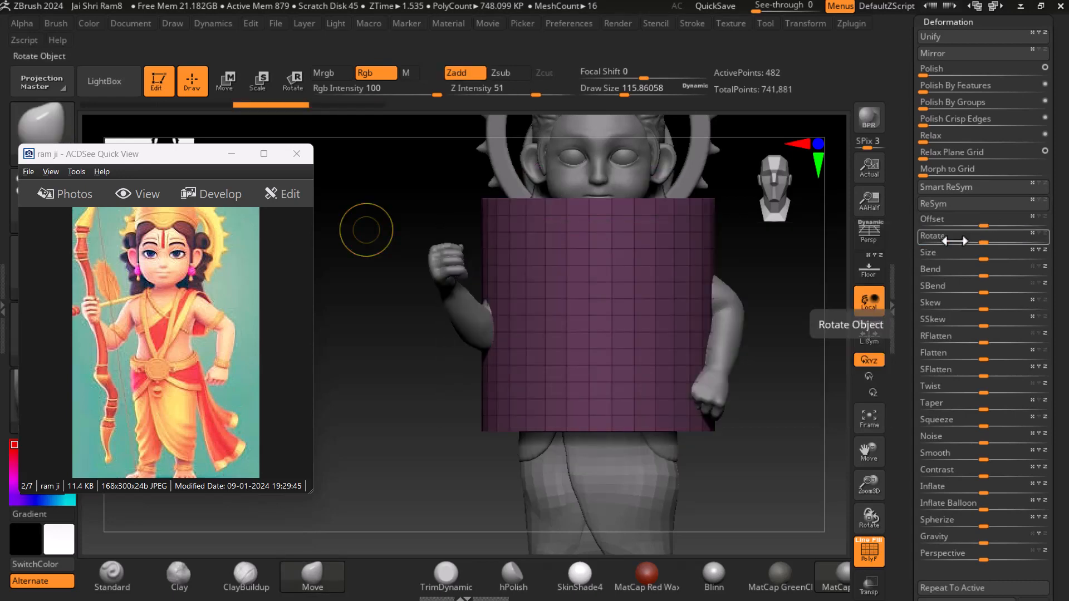
pyautogui.click(936, 237)
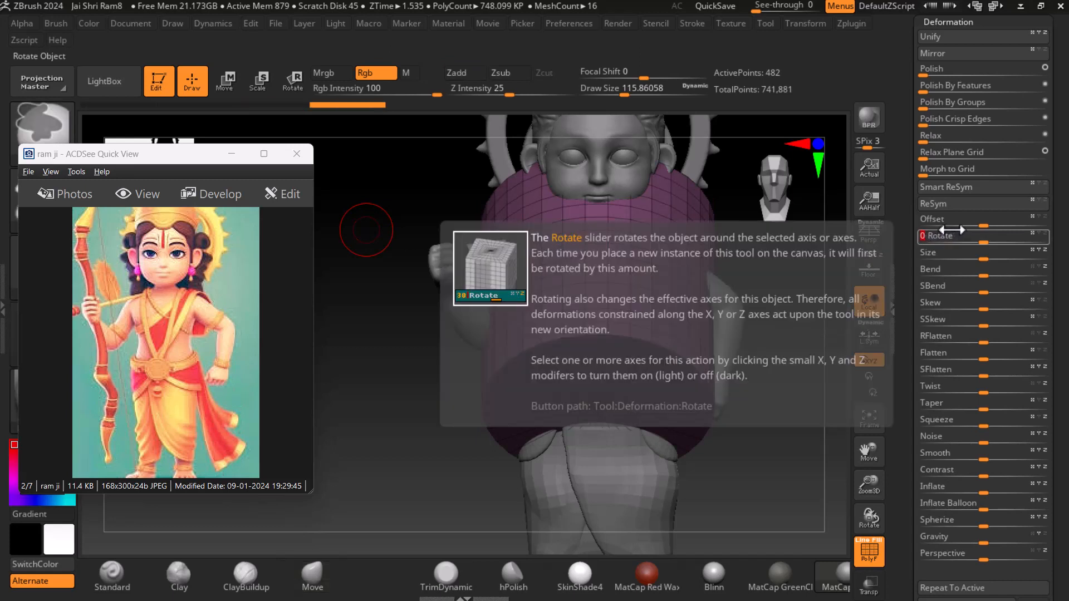
pyautogui.hotkey('ctrl', 'z')
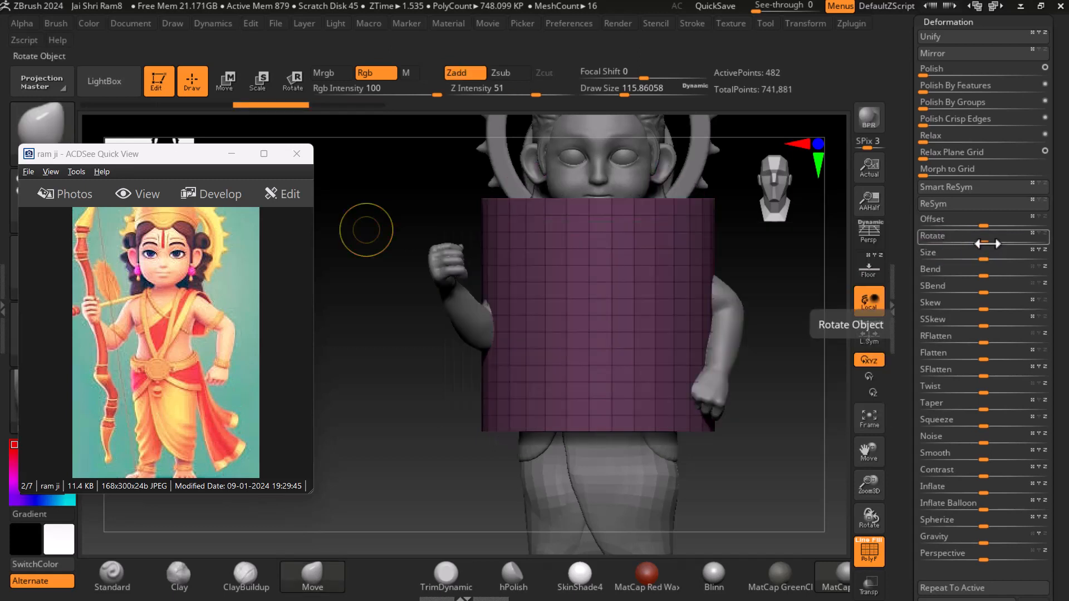
# Step: Rotate the cylinder a quarter turn about the X axis with the Rotate deformation so its round cap faces forward
pyautogui.click(993, 241)
pyautogui.moveTo(993, 241); pyautogui.dragTo(1015, 241)
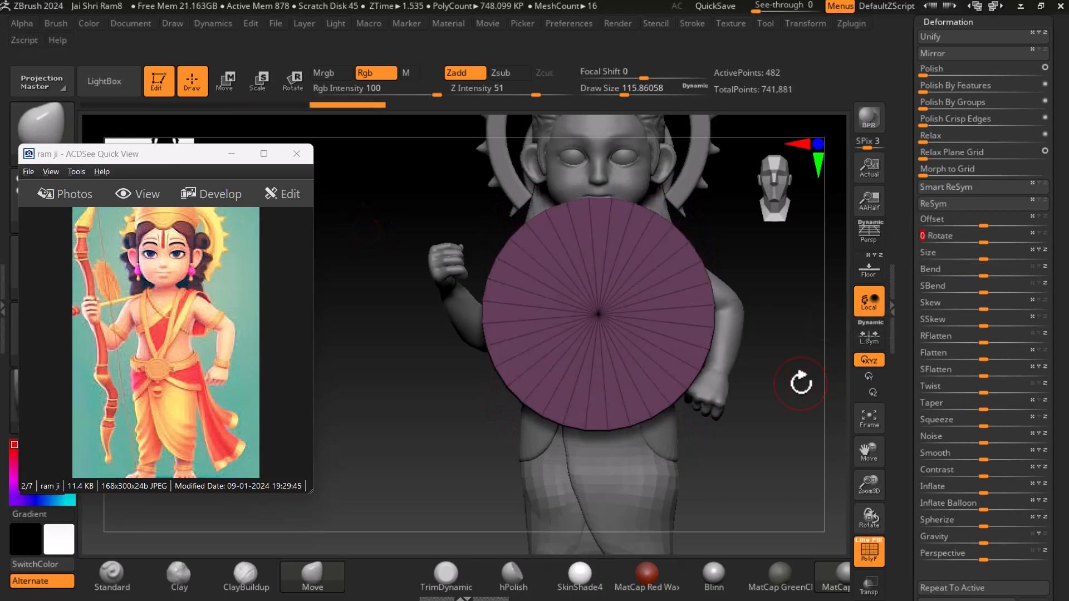
pyautogui.moveTo(800, 377)
pyautogui.mouseDown()
pyautogui.moveTo(836, 432)
pyautogui.moveTo(842, 407)
pyautogui.moveTo(802, 412)
pyautogui.moveTo(821, 425)
pyautogui.moveTo(828, 413)
pyautogui.moveTo(790, 345)
pyautogui.mouseUp()
# Step: Scale the cylinder down uniformly with the gizmo and move it forward along Z in front of the torso
pyautogui.press('b')
pyautogui.press('m')
pyautogui.press('v')
pyautogui.click(266, 79)
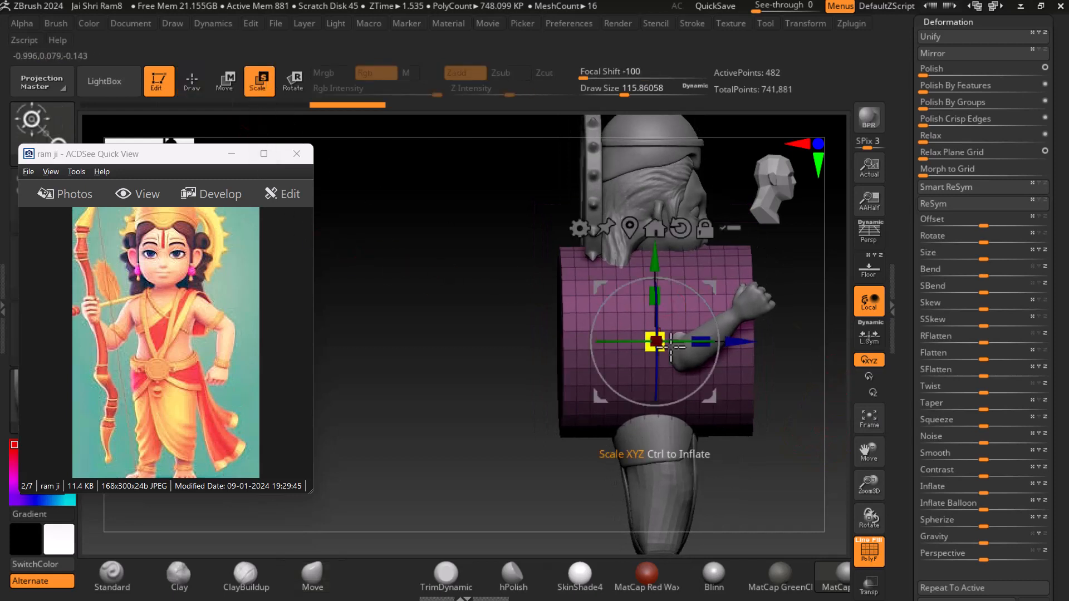
pyautogui.moveTo(759, 382); pyautogui.dragTo(801, 471)
pyautogui.moveTo(655, 341); pyautogui.dragTo(609, 369)
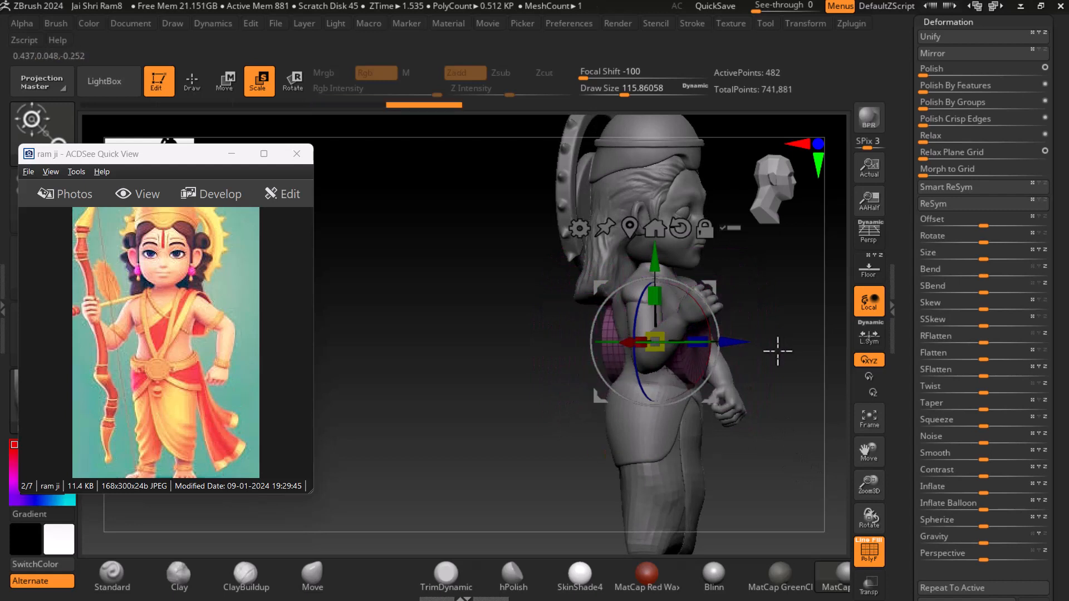
pyautogui.moveTo(736, 342); pyautogui.dragTo(810, 350)
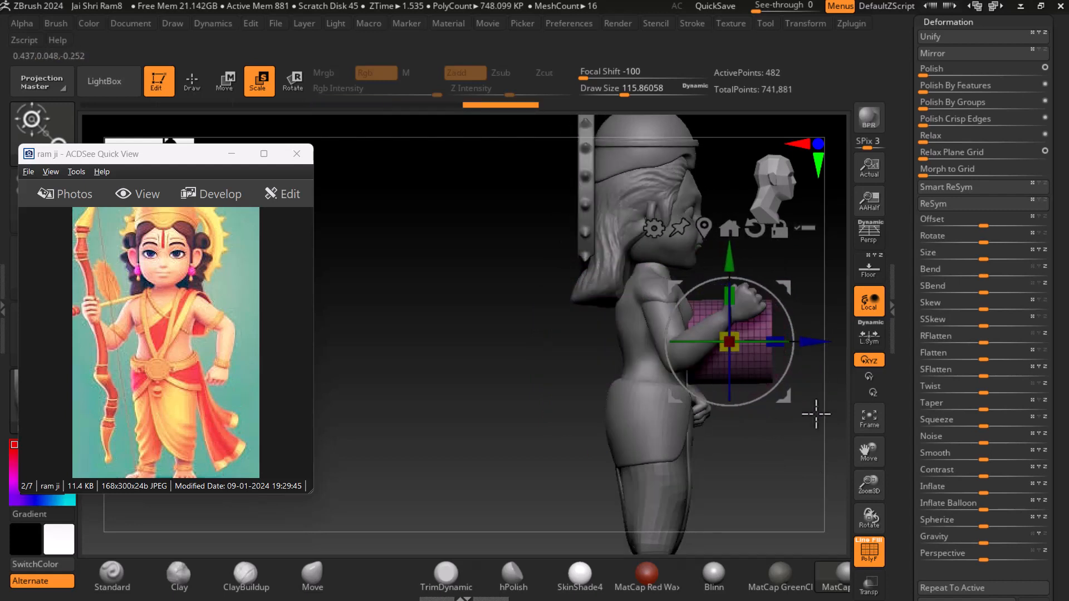
# Step: Shrink the cylinder further and lower it to the belt medallion shown on the front floor reference image
pyautogui.moveTo(817, 410); pyautogui.dragTo(746, 444)
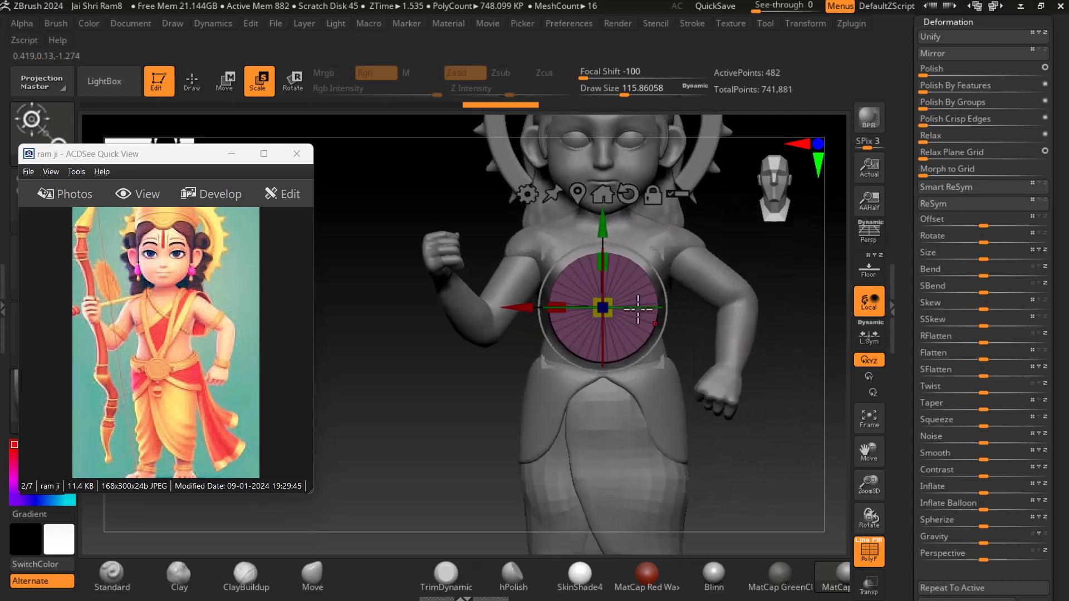
pyautogui.moveTo(767, 408); pyautogui.dragTo(592, 315)
pyautogui.moveTo(696, 343); pyautogui.dragTo(766, 340)
pyautogui.click(869, 270)
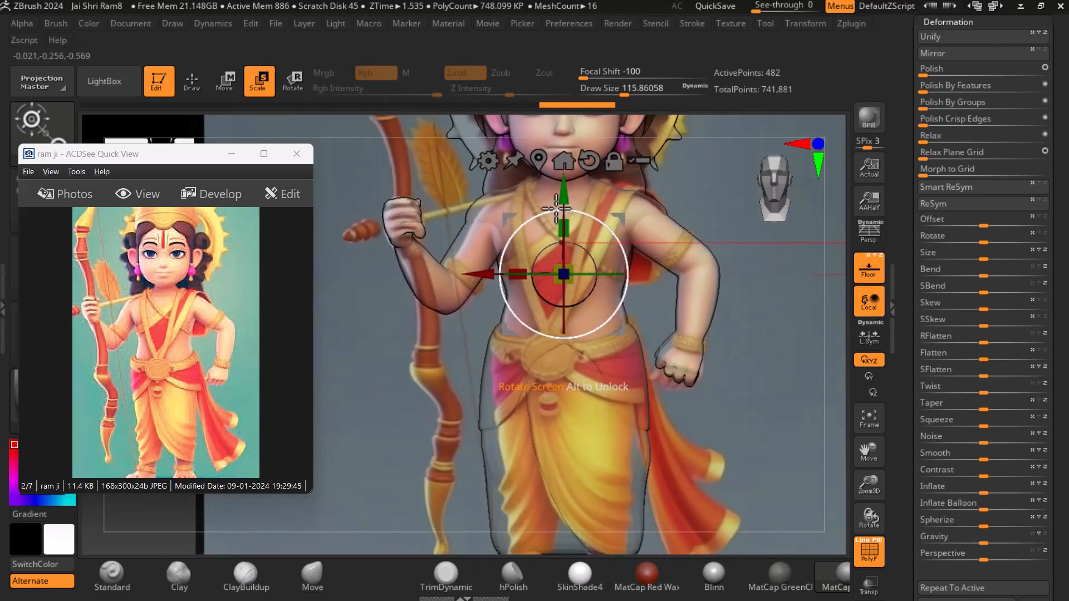
pyautogui.moveTo(558, 190); pyautogui.dragTo(552, 272)
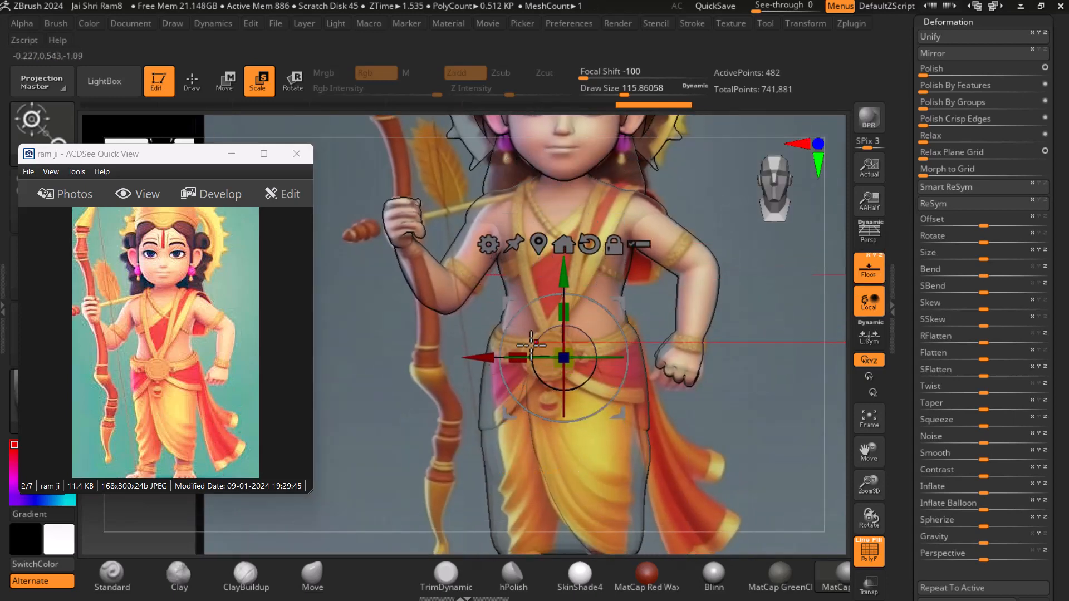
# Step: Scale the cylinder down slightly to match the diameter of the reference's belt medallion, keeping it centred on the body
pyautogui.keyDown('alt'); pyautogui.moveTo(785, 369); pyautogui.dragTo(800, 419); pyautogui.keyUp('alt')
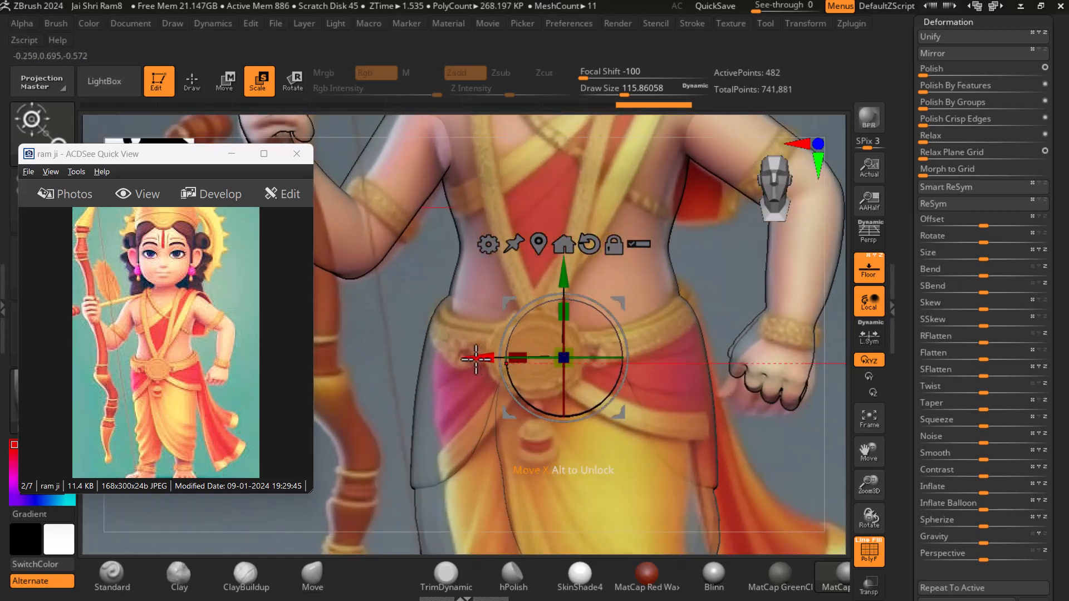
pyautogui.moveTo(477, 359); pyautogui.dragTo(454, 360)
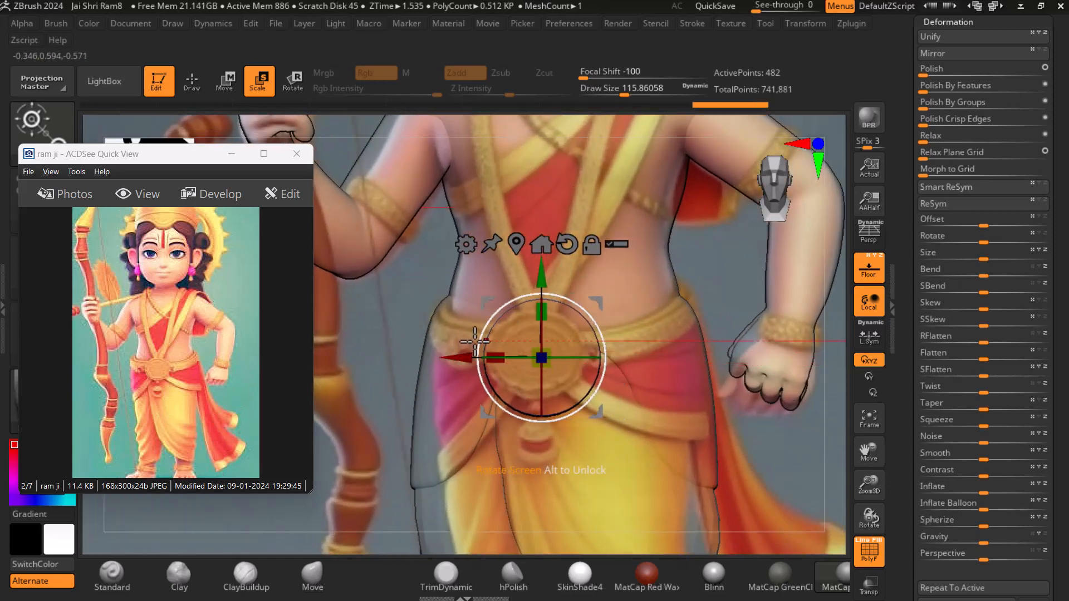
pyautogui.hotkey('ctrl', 'z')
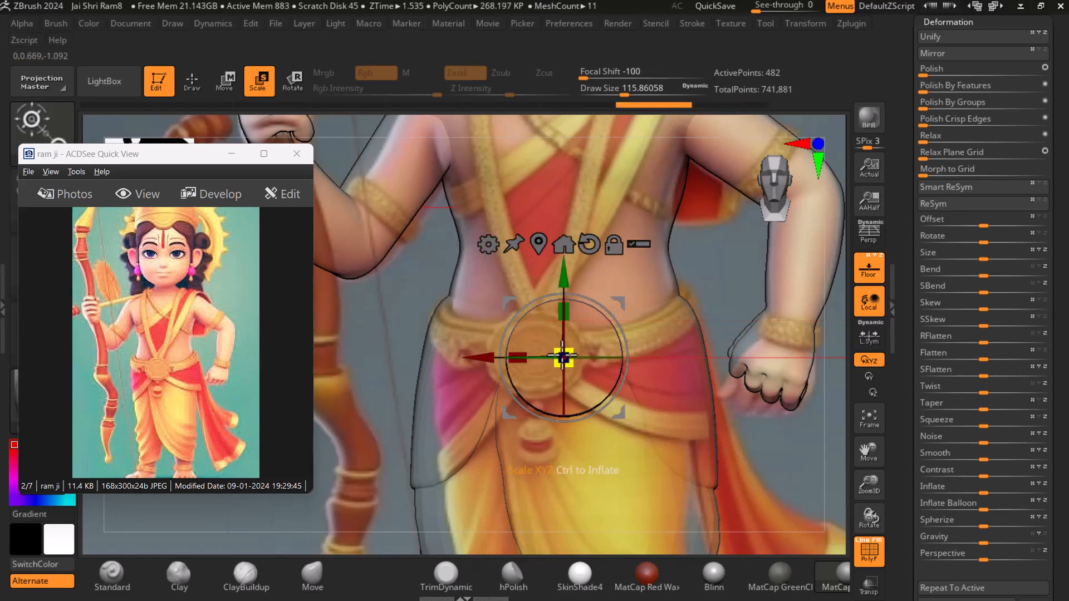
pyautogui.moveTo(570, 350); pyautogui.dragTo(562, 360)
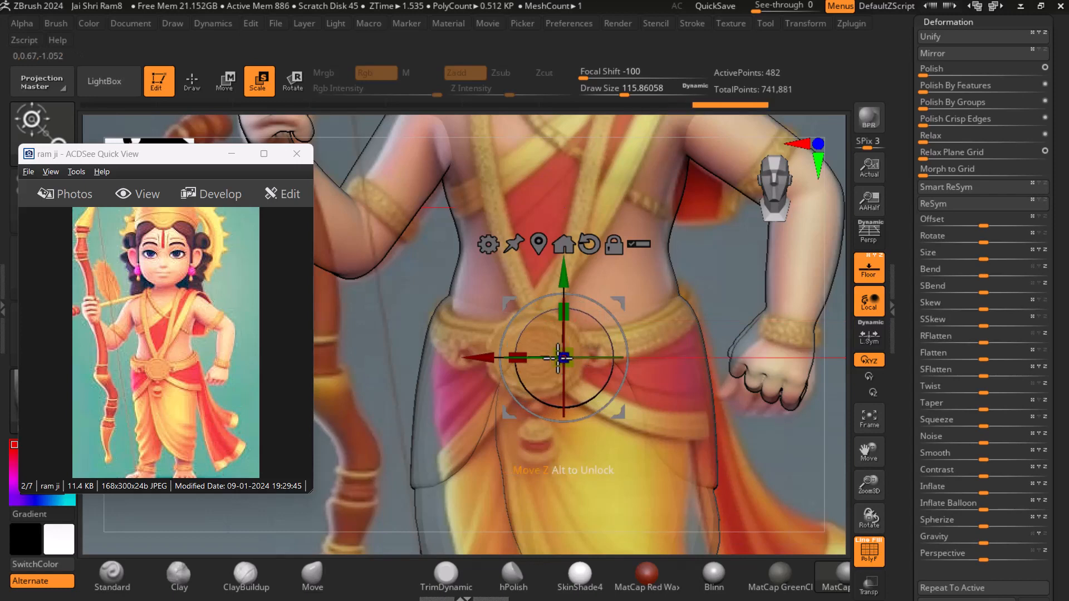
pyautogui.moveTo(478, 358); pyautogui.dragTo(463, 358)
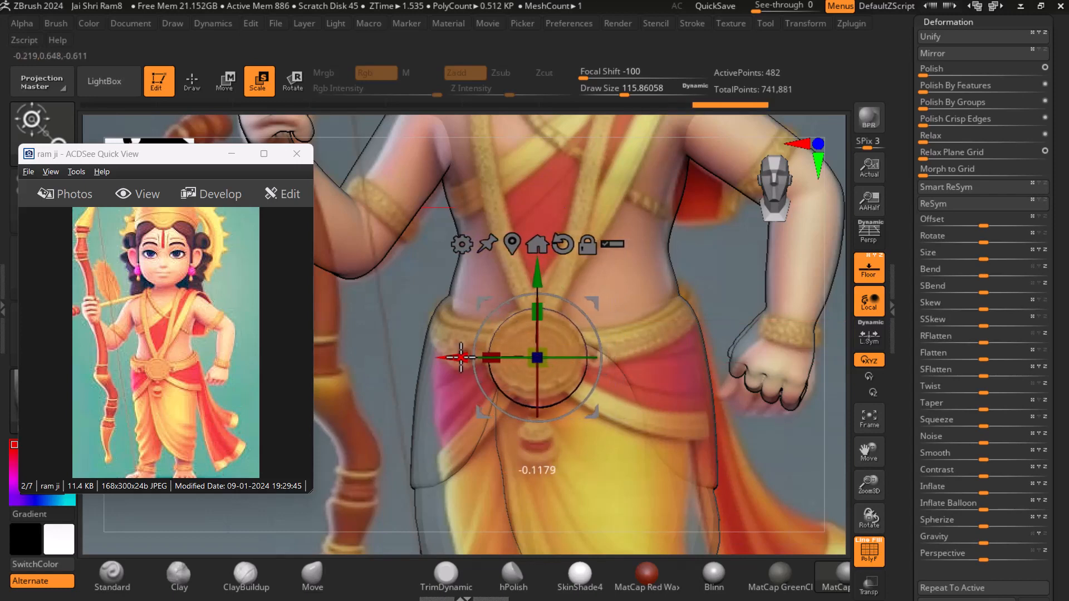
pyautogui.hotkey('ctrl', 'z')
pyautogui.hotkey('ctrl', 'z')
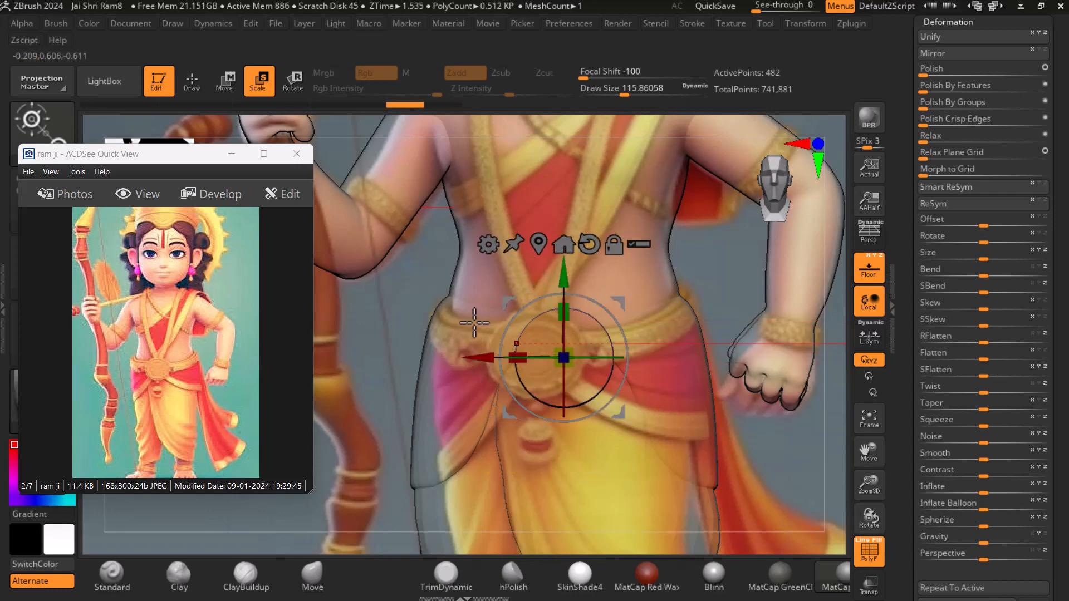
# Step: Hide the floor reference, flatten the cylinder along Z into a thin disc, and move it back against the front of the waist
pyautogui.moveTo(773, 415); pyautogui.dragTo(837, 416)
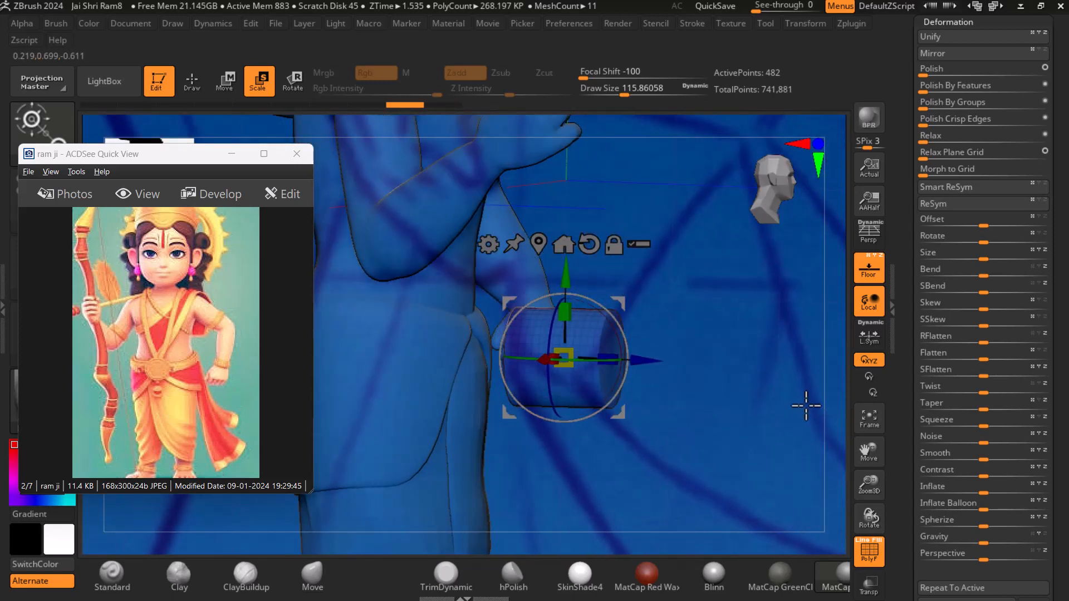
pyautogui.click(878, 281)
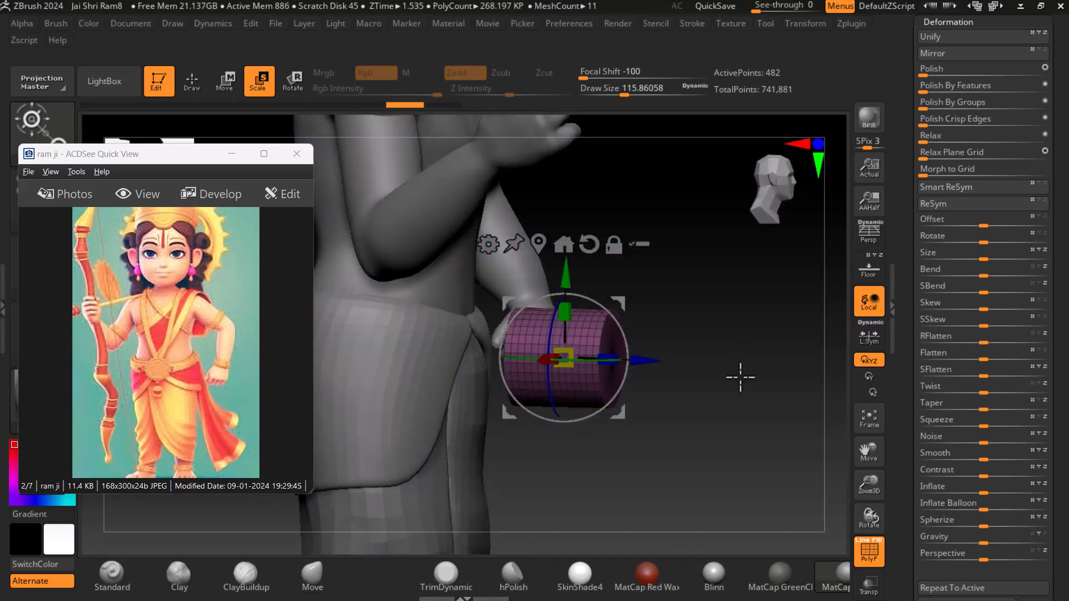
pyautogui.moveTo(616, 358); pyautogui.dragTo(568, 365)
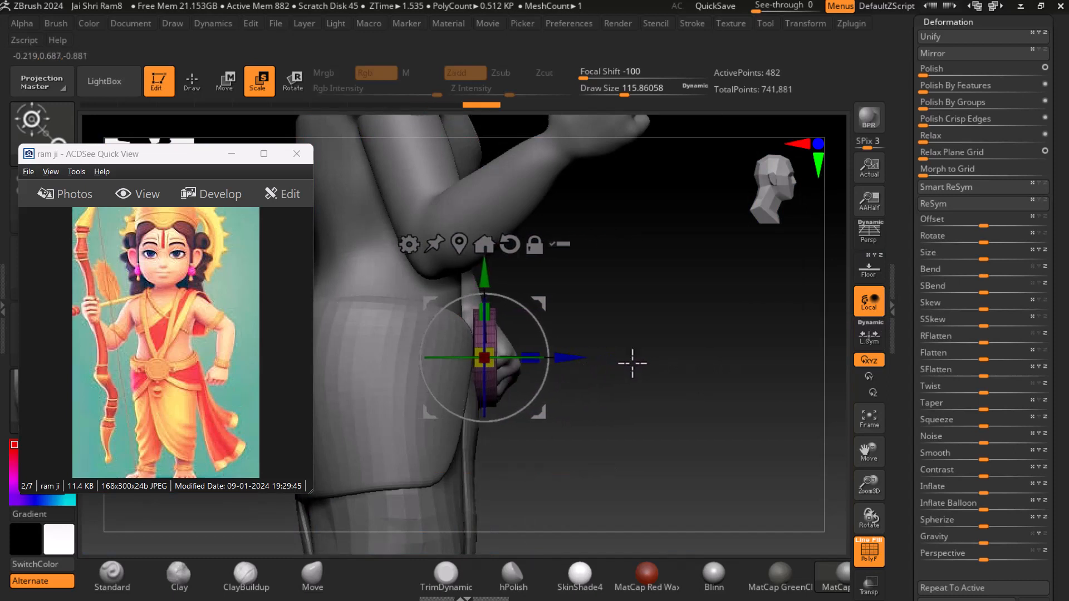
pyautogui.moveTo(746, 371); pyautogui.dragTo(670, 379)
pyautogui.keyDown('shift'); pyautogui.moveTo(770, 417); pyautogui.dragTo(765, 418); pyautogui.keyUp('shift')
# Step: Remesh the waist disc with ZRemesher using the Same polygon count option, and return to Draw mode with the Move brush
pyautogui.moveTo(913, 257); pyautogui.dragTo(925, 321)
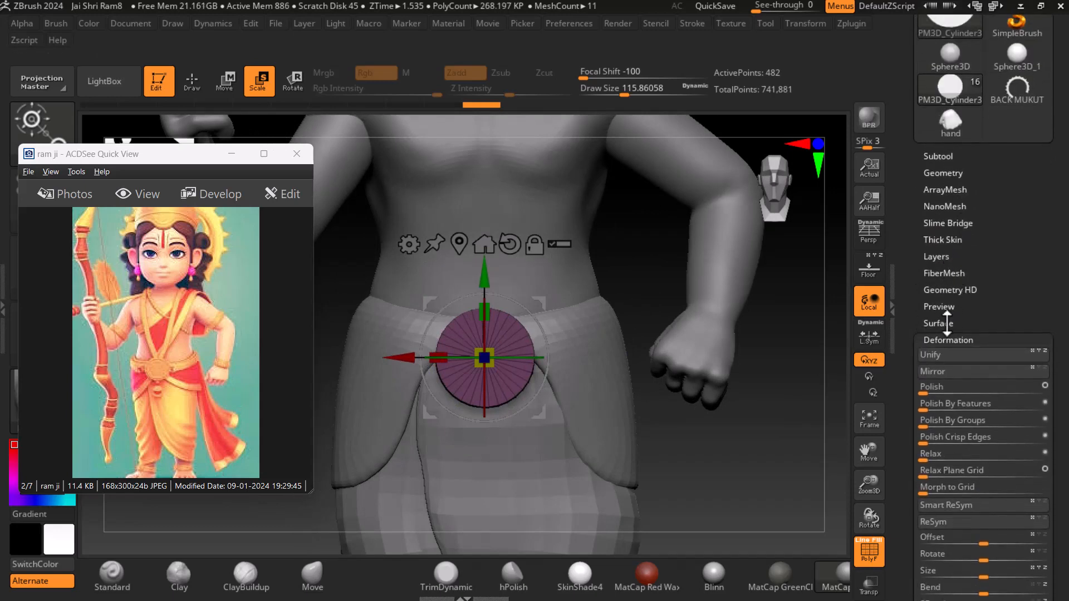
pyautogui.click(946, 323)
pyautogui.moveTo(926, 206); pyautogui.dragTo(913, 327)
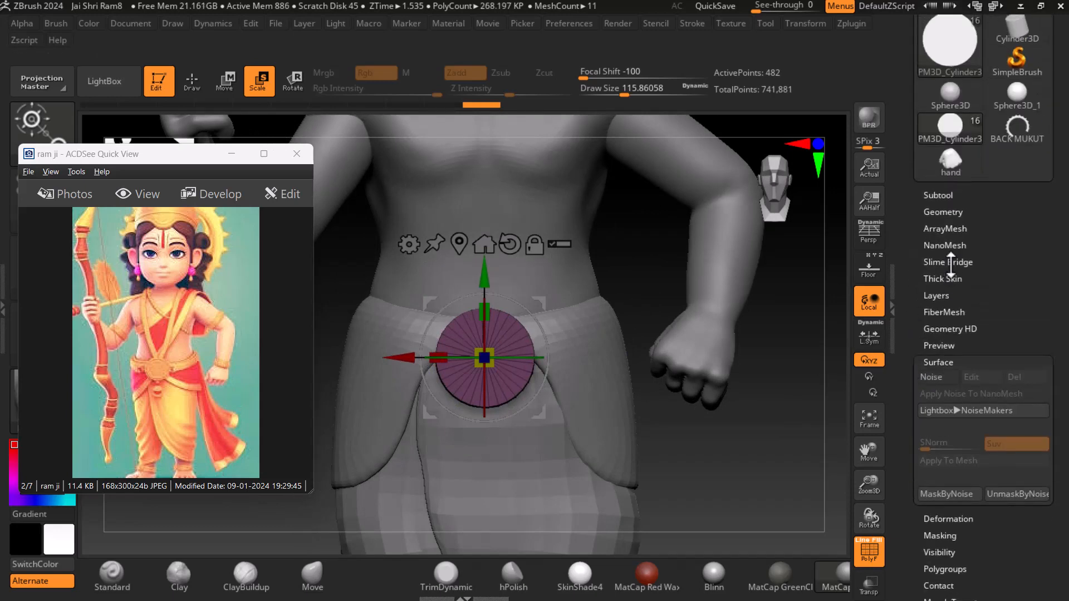
pyautogui.click(946, 212)
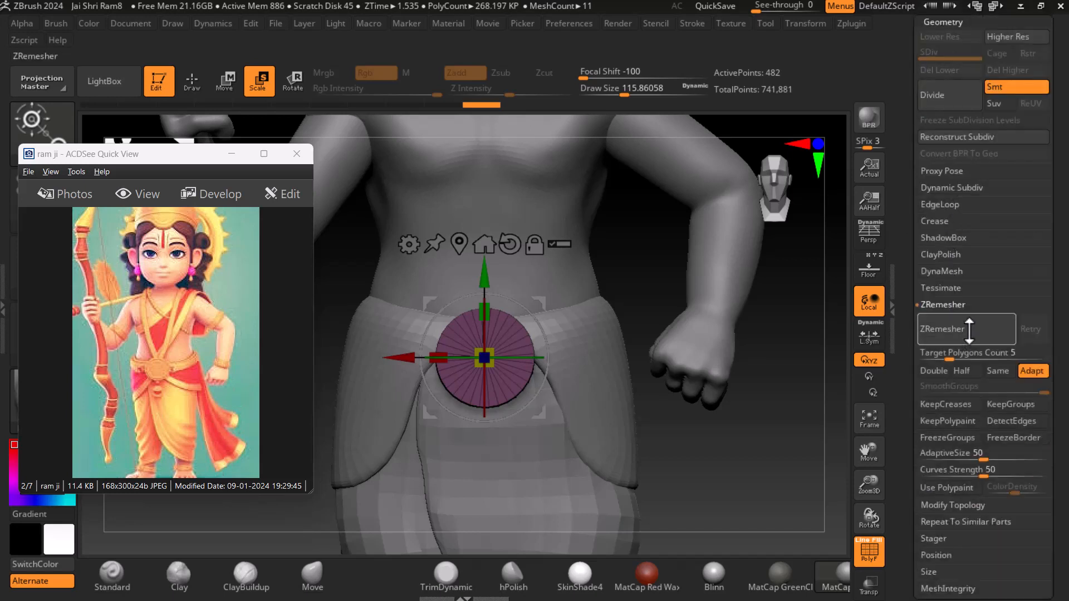
pyautogui.click(996, 371)
pyautogui.click(942, 329)
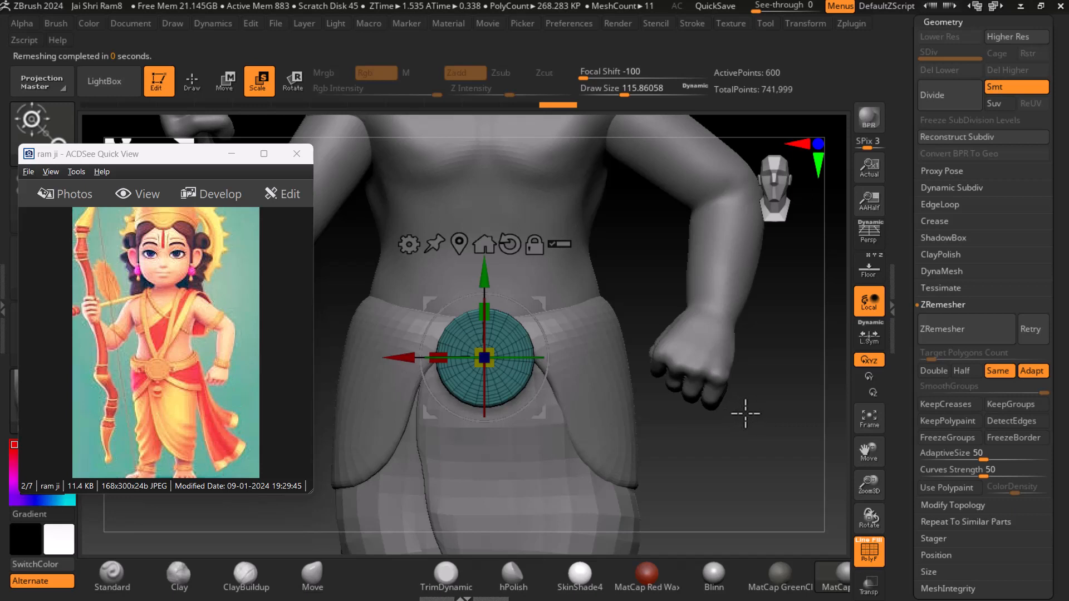
pyautogui.moveTo(746, 436); pyautogui.dragTo(728, 406)
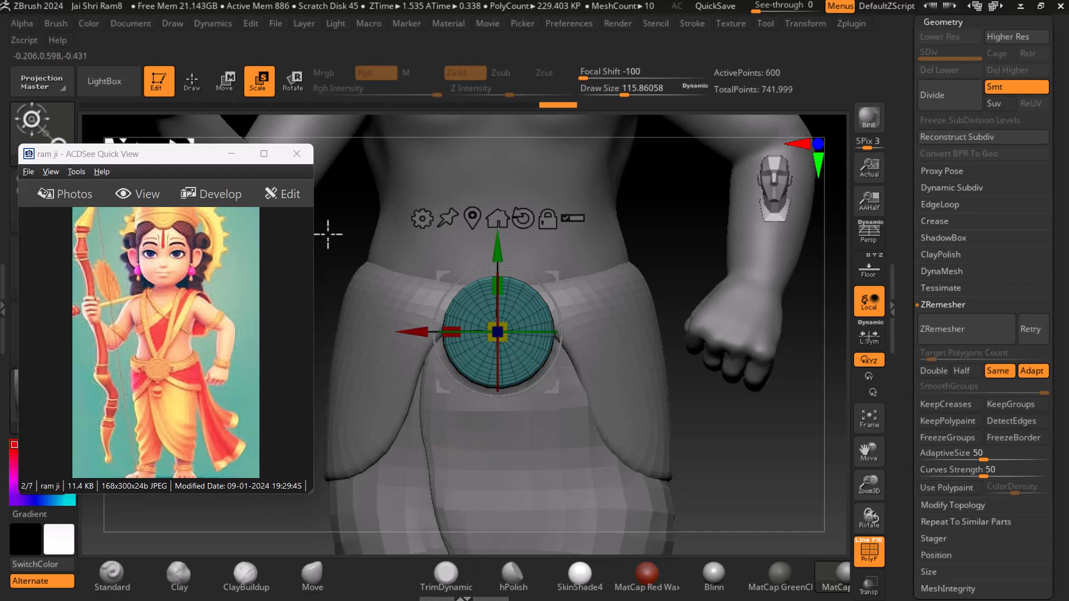
pyautogui.click(191, 81)
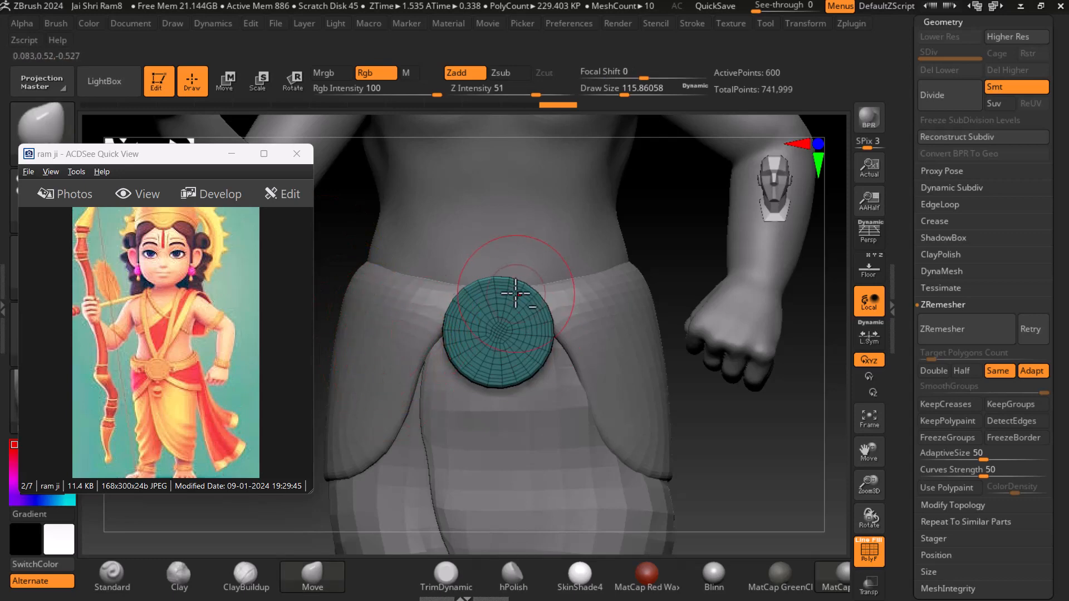
# Step: Select the waist cloth and reshape its front edges beside and below the round medallion with the Move brush
pyautogui.hotkey('alt', 'Tab')
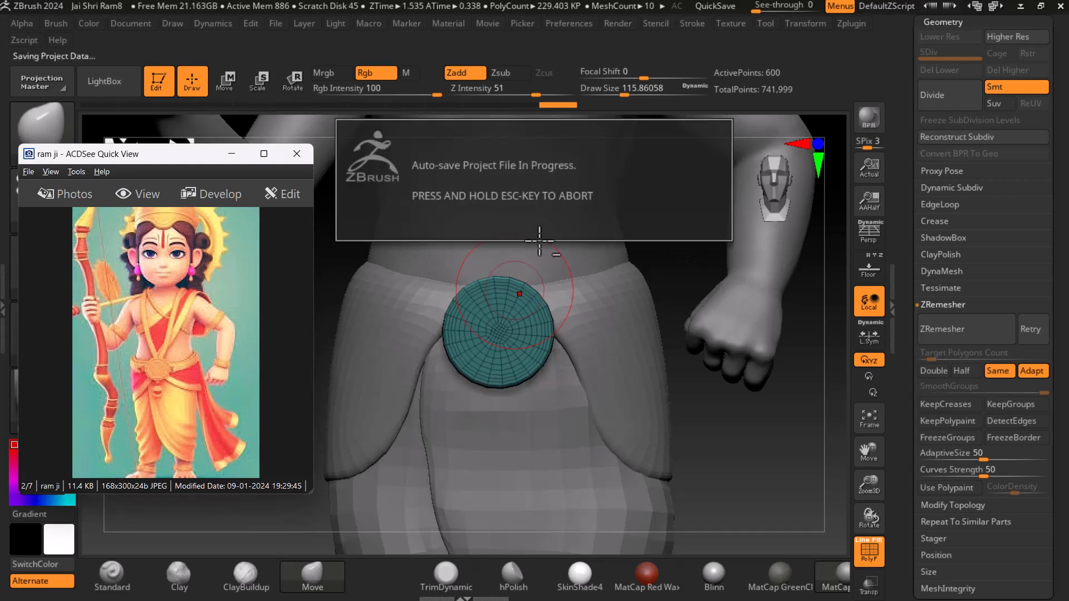
pyautogui.moveTo(713, 410)
pyautogui.mouseDown()
pyautogui.moveTo(747, 440)
pyautogui.moveTo(761, 394)
pyautogui.mouseUp()
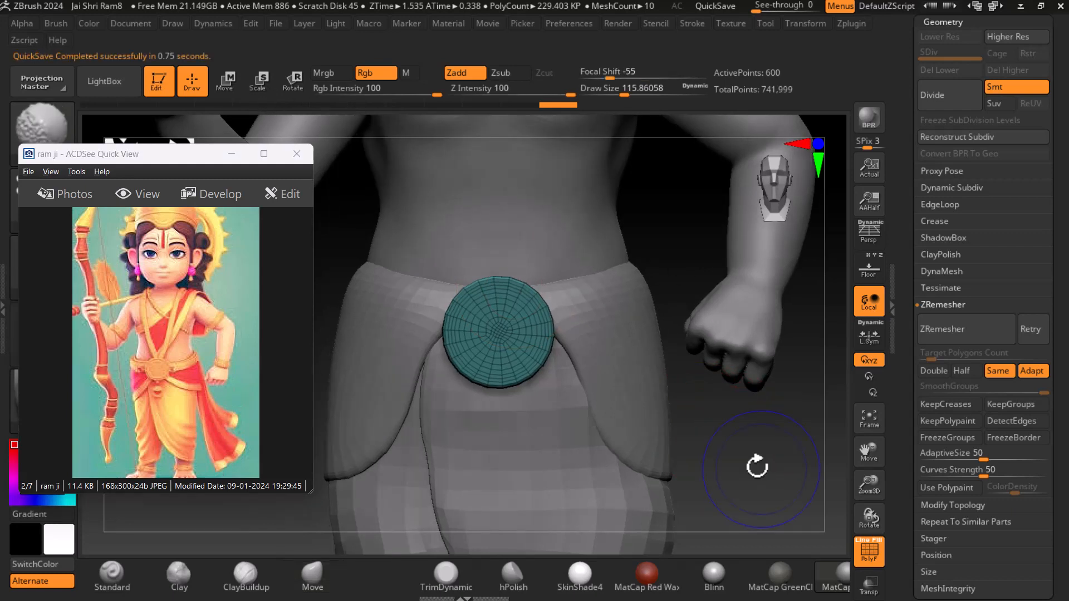
pyautogui.keyDown('alt'); pyautogui.click(634, 412); pyautogui.keyUp('alt')
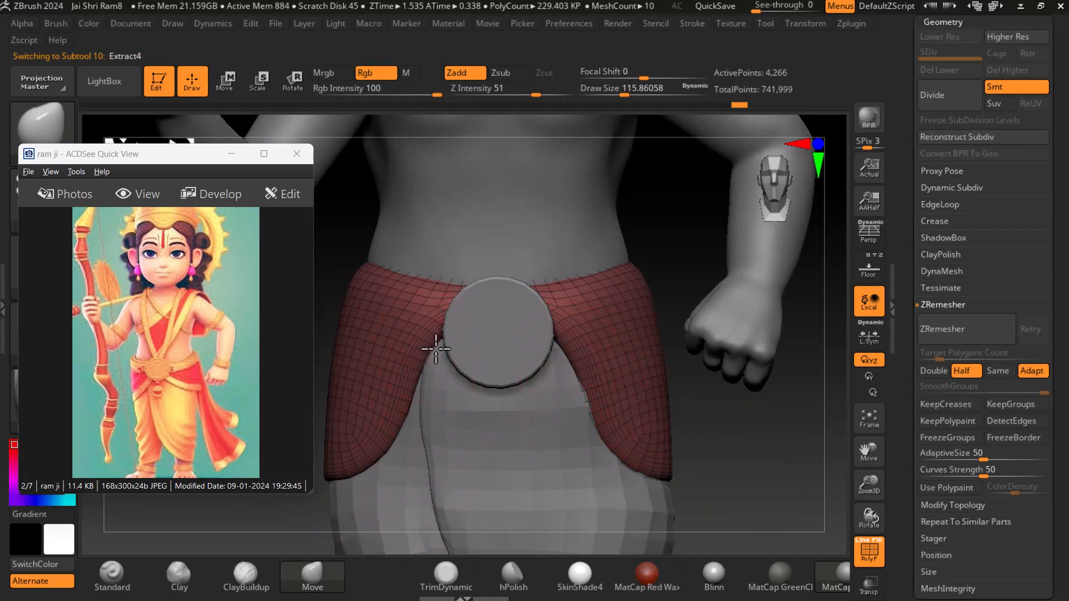
pyautogui.moveTo(435, 357); pyautogui.dragTo(424, 352)
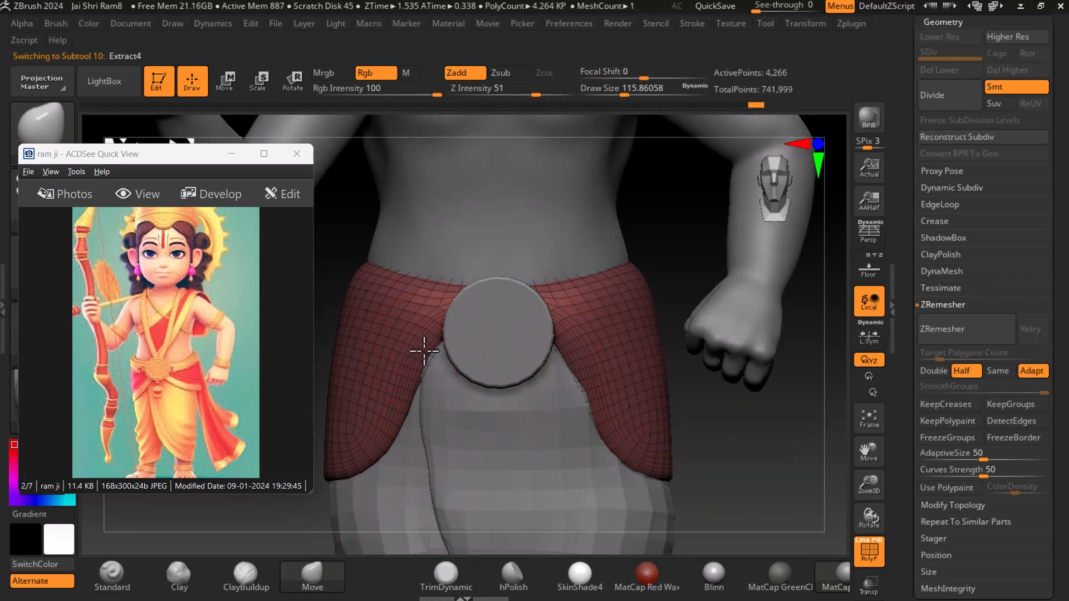
pyautogui.moveTo(747, 466); pyautogui.dragTo(713, 448)
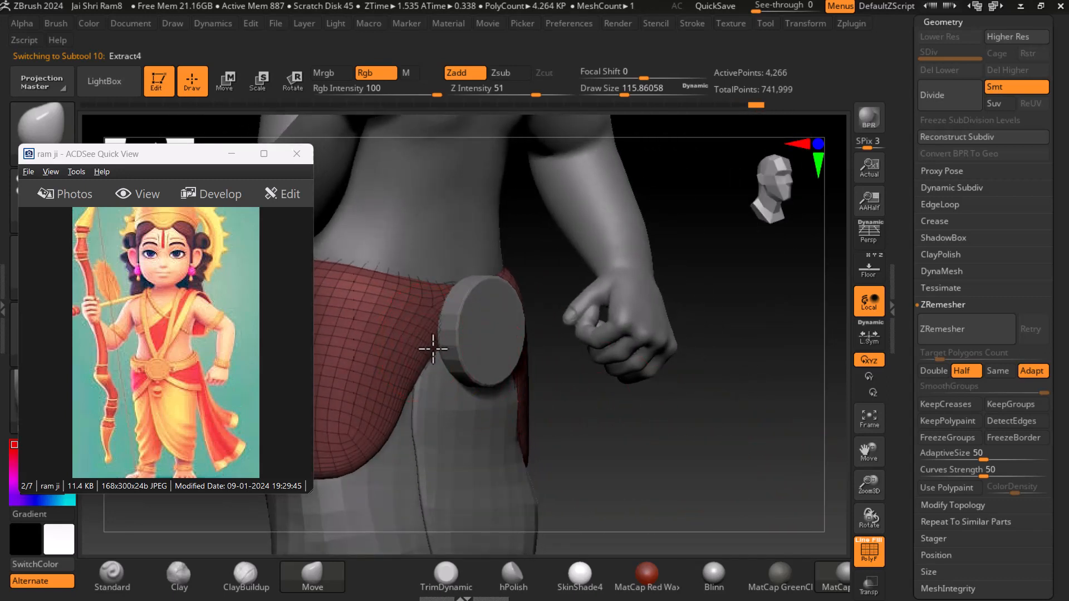
pyautogui.moveTo(433, 350); pyautogui.dragTo(410, 396)
pyautogui.moveTo(654, 471); pyautogui.dragTo(751, 463)
pyautogui.moveTo(413, 390); pyautogui.dragTo(424, 399)
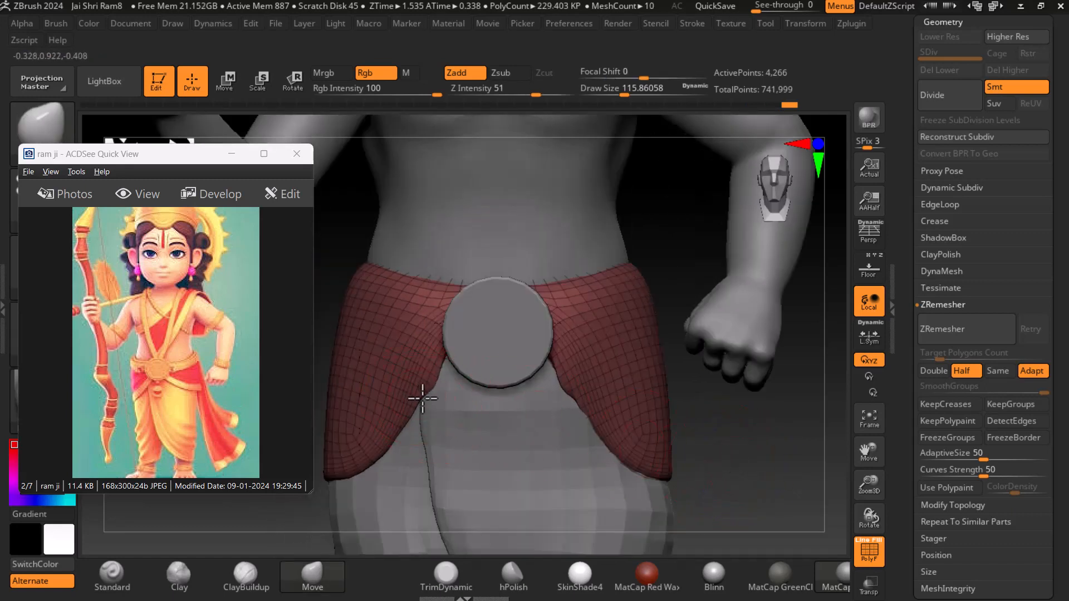
pyautogui.moveTo(432, 353)
pyautogui.mouseDown()
pyautogui.moveTo(441, 355)
pyautogui.moveTo(432, 351)
pyautogui.moveTo(415, 413)
pyautogui.mouseUp()
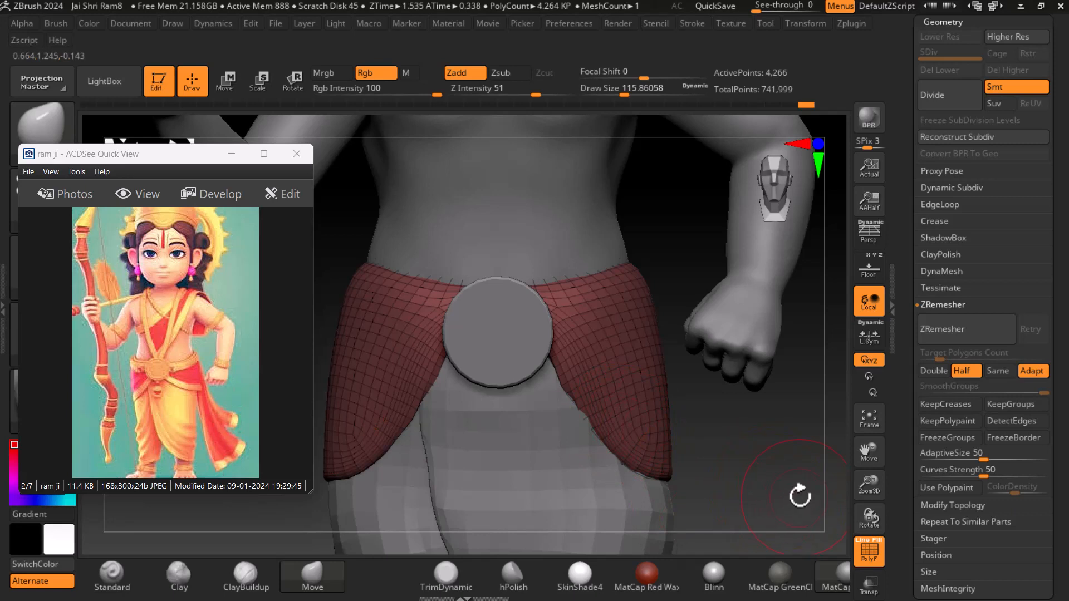
# Step: Hide the inner PM3D_Cylinder3D1_1 piece behind the leg drapes and make the Extract4 waist cloth active again
pyautogui.keyDown('alt'); pyautogui.moveTo(798, 487); pyautogui.dragTo(790, 425); pyautogui.keyUp('alt')
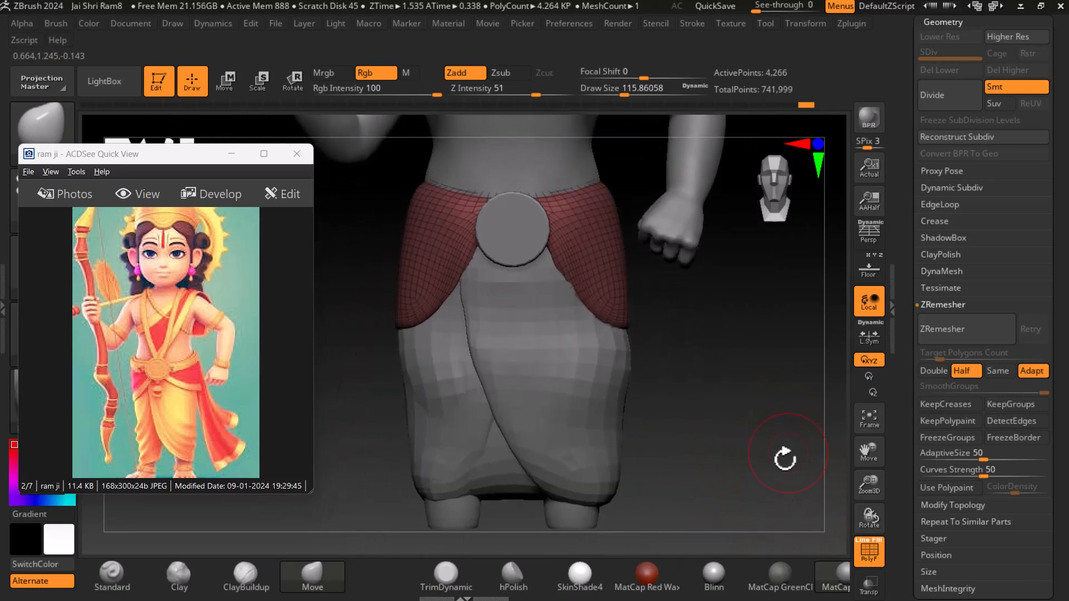
pyautogui.keyDown('alt'); pyautogui.click(509, 490); pyautogui.keyUp('alt')
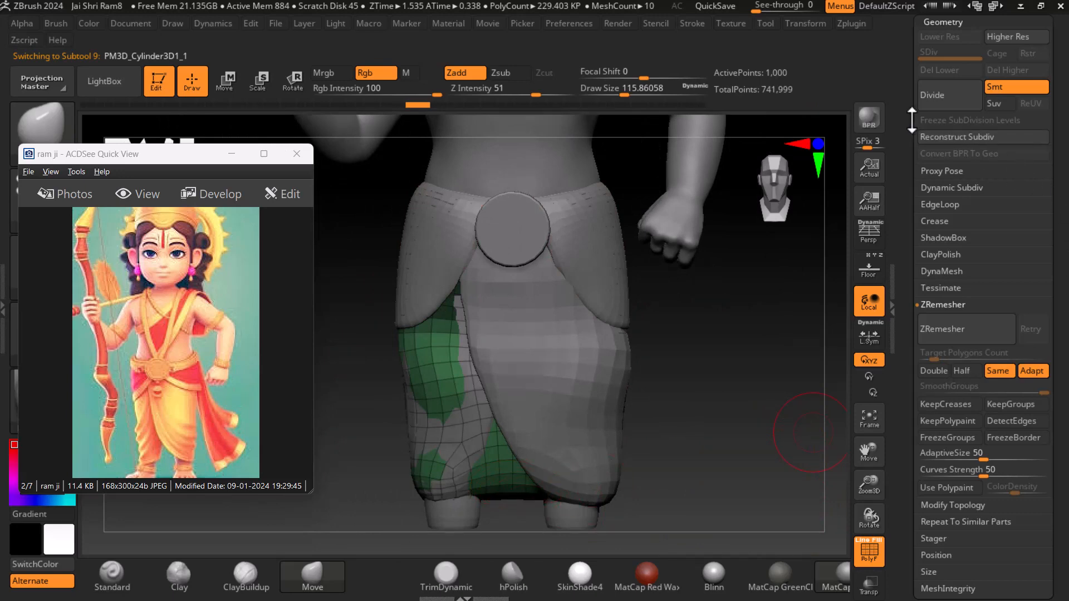
pyautogui.moveTo(913, 116); pyautogui.dragTo(921, 217)
pyautogui.click(941, 220)
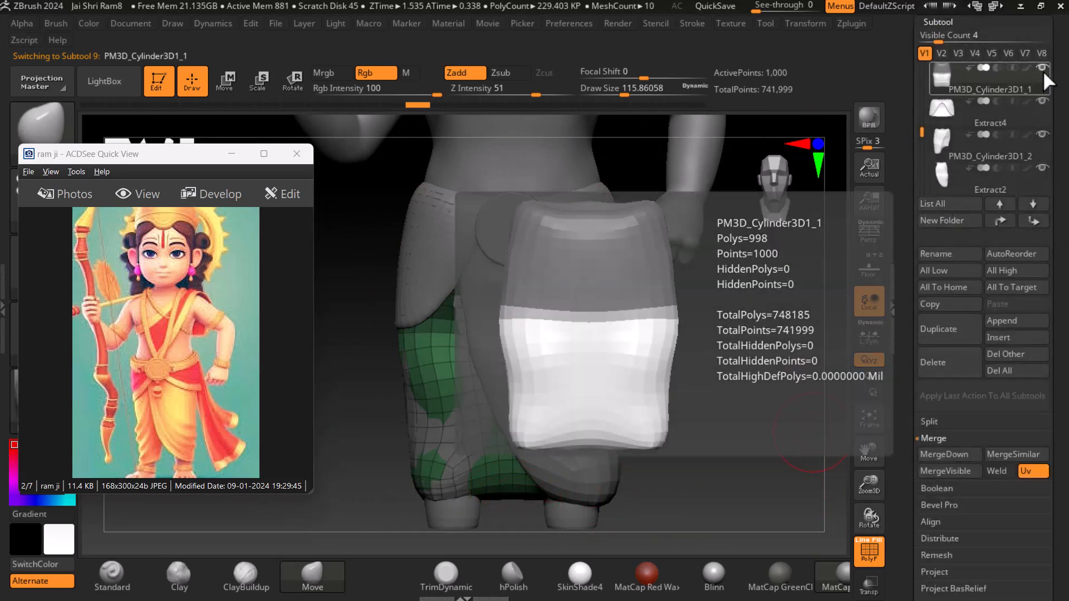
pyautogui.keyDown('alt'); pyautogui.click(616, 291); pyautogui.keyUp('alt')
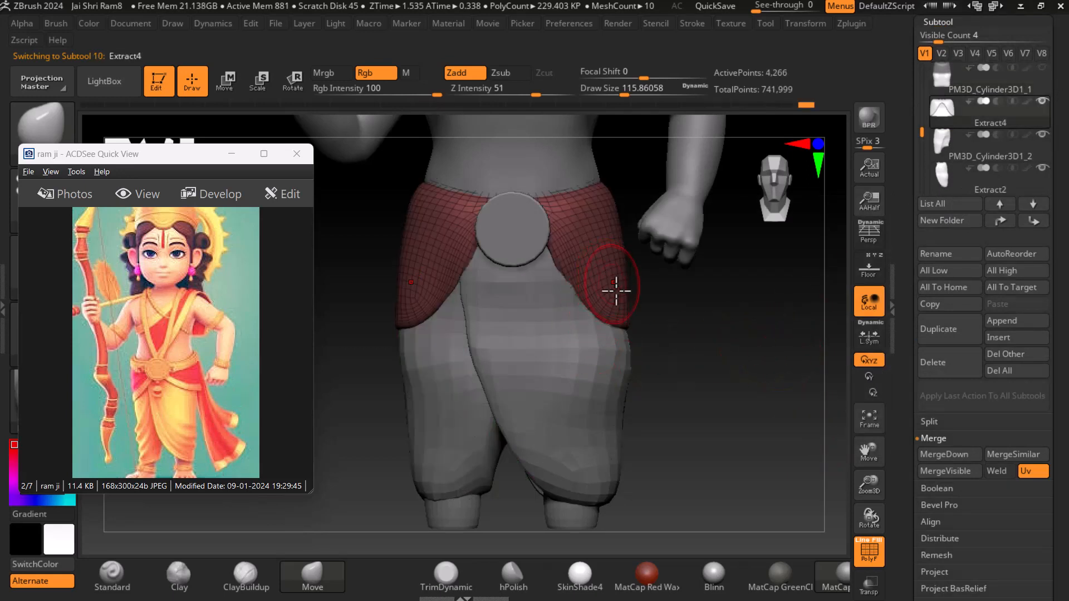
# Step: Make the character's lowered arm the active subtool and turn off the polygon wireframe display
pyautogui.moveTo(766, 413); pyautogui.dragTo(795, 366)
pyautogui.moveTo(758, 396); pyautogui.dragTo(799, 443)
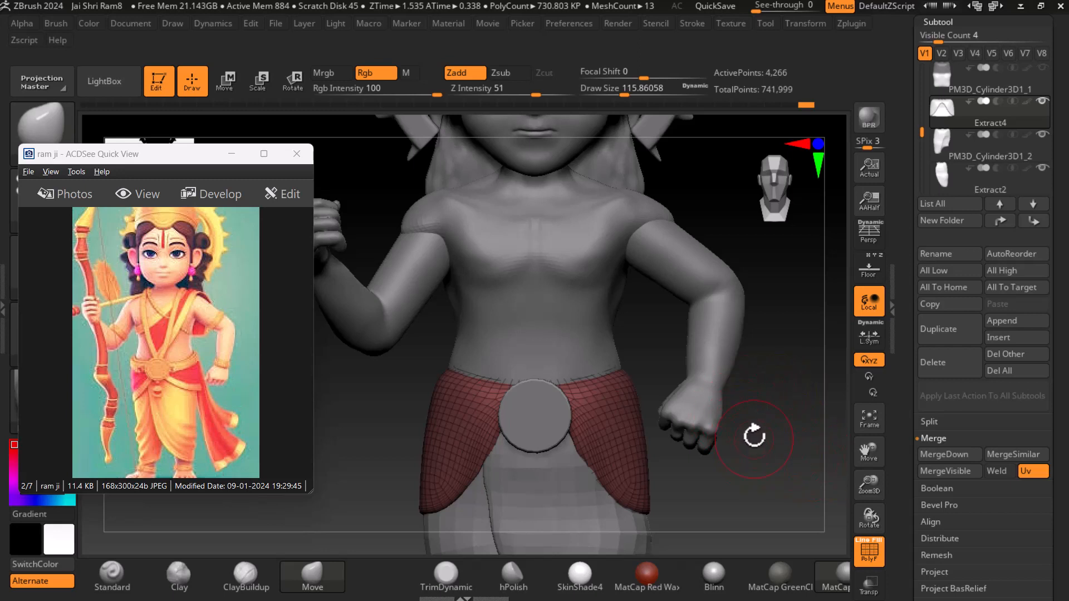
pyautogui.keyDown('alt'); pyautogui.click(718, 429); pyautogui.keyUp('alt')
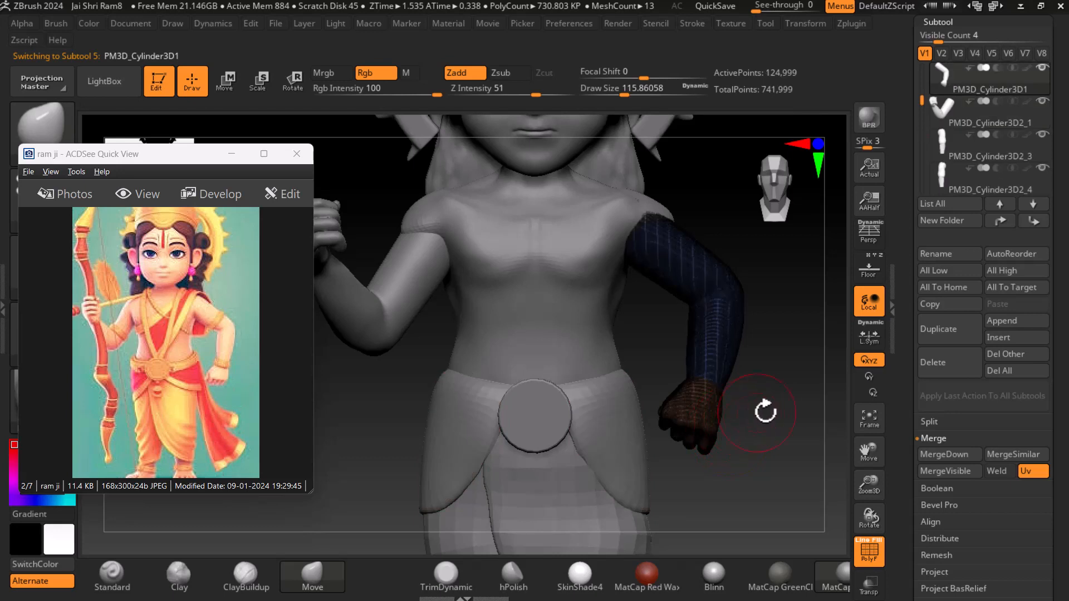
pyautogui.hotkey('shift', 'f')
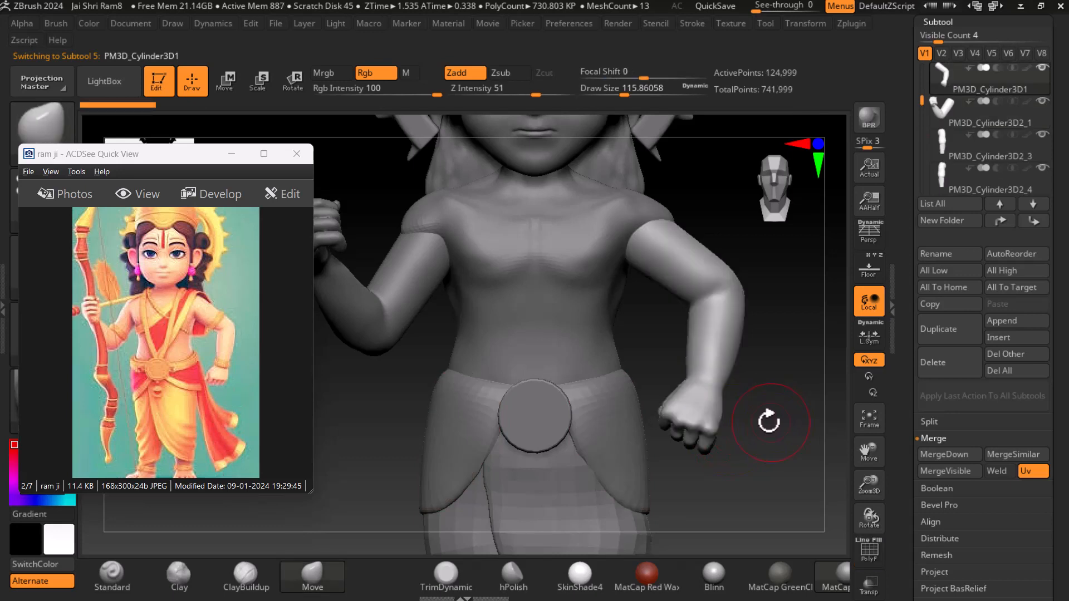
# Step: Refine the fingers and knuckles of the lowered fist with the Move brush and refresh the arm's DynaMesh
pyautogui.keyDown('alt'); pyautogui.moveTo(795, 444); pyautogui.dragTo(802, 476); pyautogui.keyUp('alt')
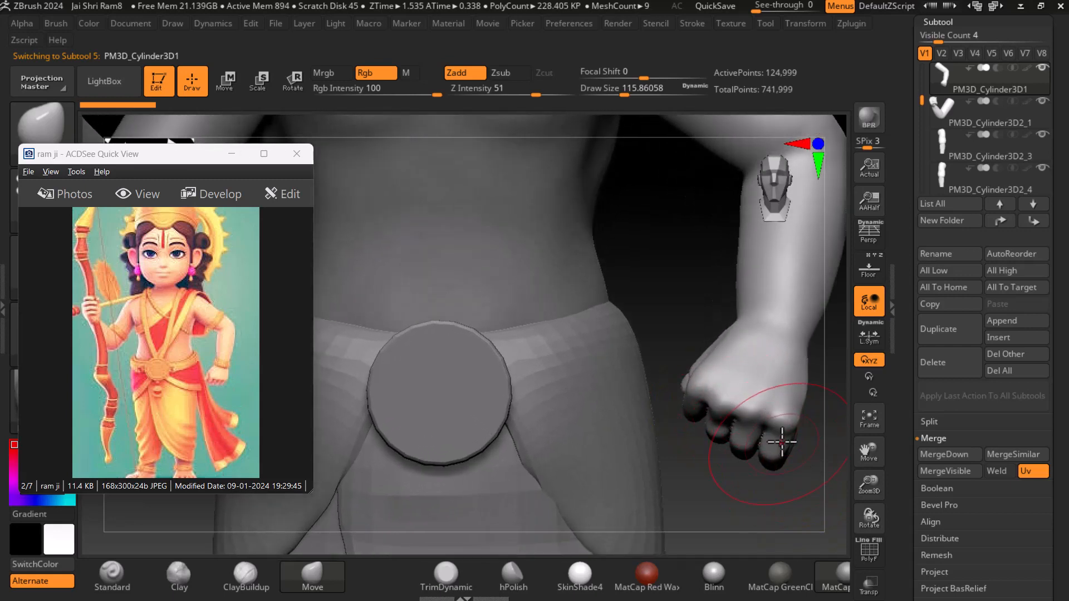
pyautogui.moveTo(764, 363); pyautogui.dragTo(743, 479)
pyautogui.moveTo(684, 440); pyautogui.dragTo(819, 458)
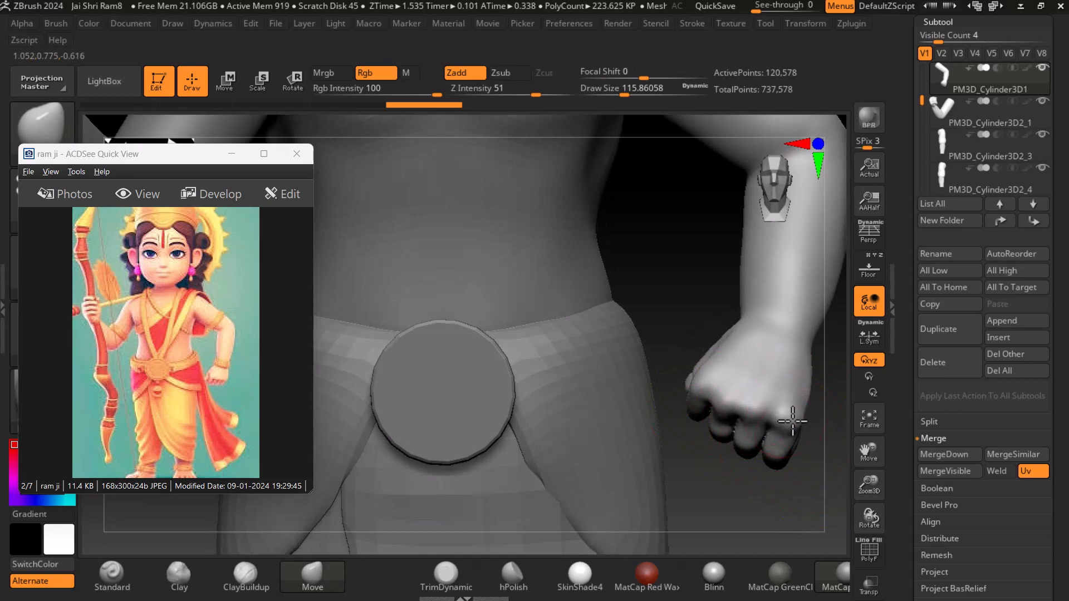
pyautogui.moveTo(790, 425); pyautogui.dragTo(759, 413)
pyautogui.moveTo(742, 418); pyautogui.dragTo(741, 412)
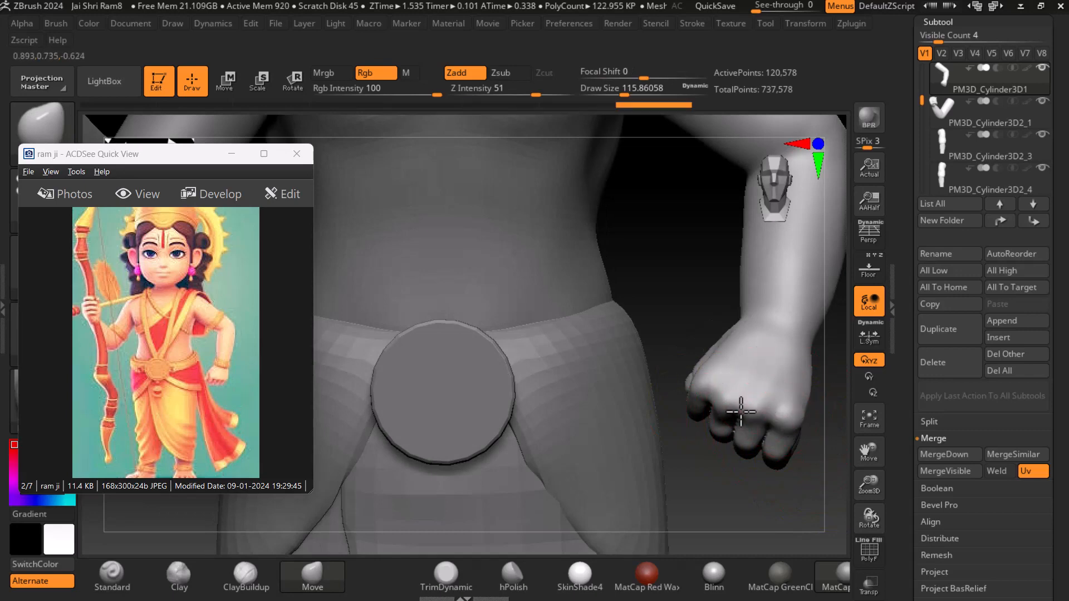
pyautogui.moveTo(862, 480); pyautogui.dragTo(673, 485)
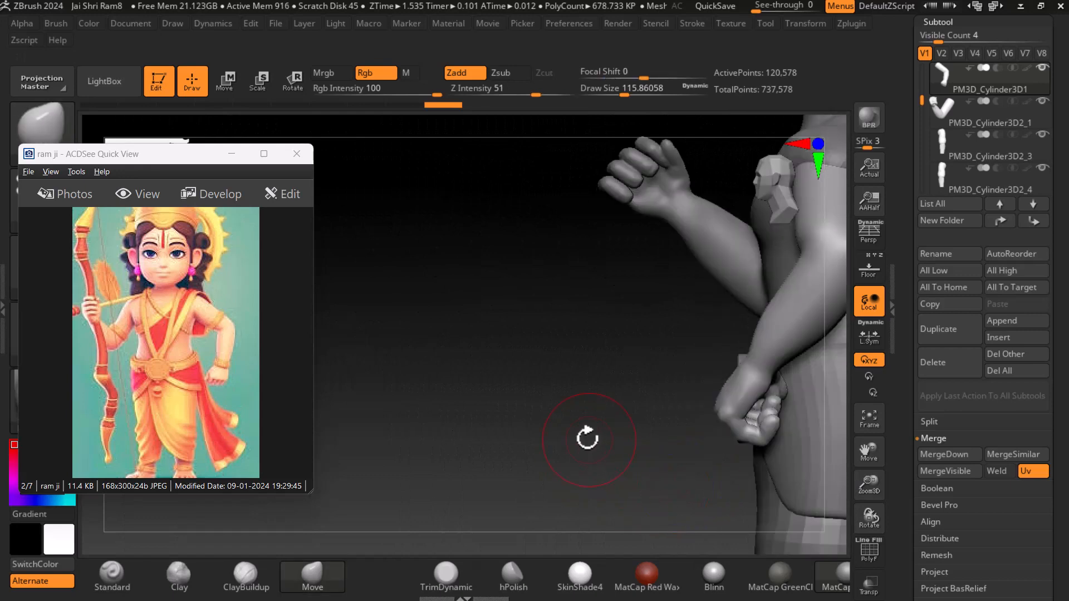
pyautogui.moveTo(580, 440); pyautogui.dragTo(852, 510)
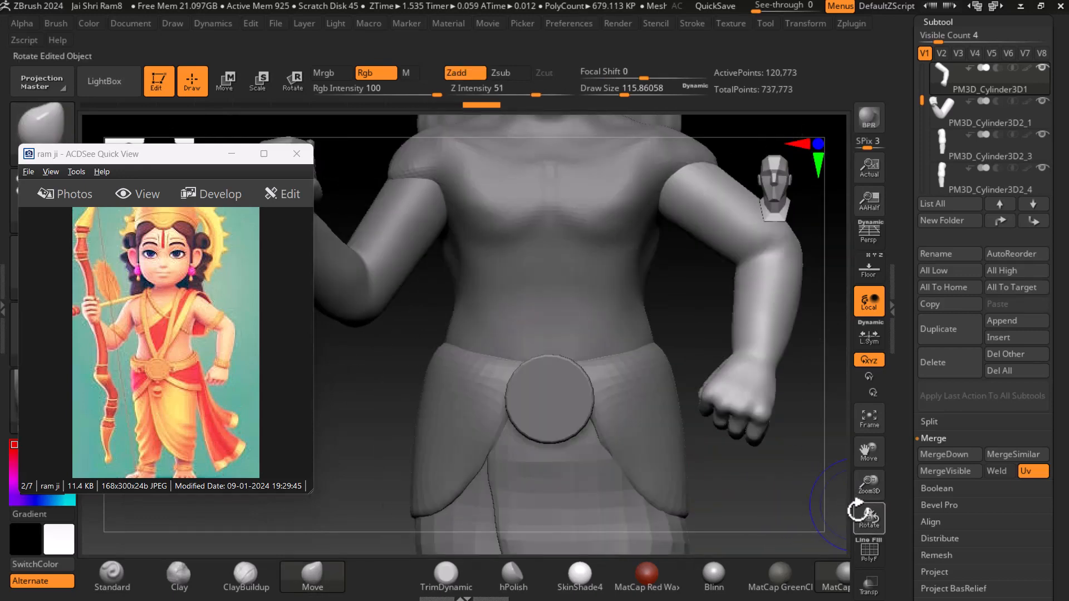
# Step: Select the Extract4 waist cloth and isolate it by hiding all other subtools, with its upper surface in view
pyautogui.keyDown('alt'); pyautogui.click(677, 469); pyautogui.keyUp('alt')
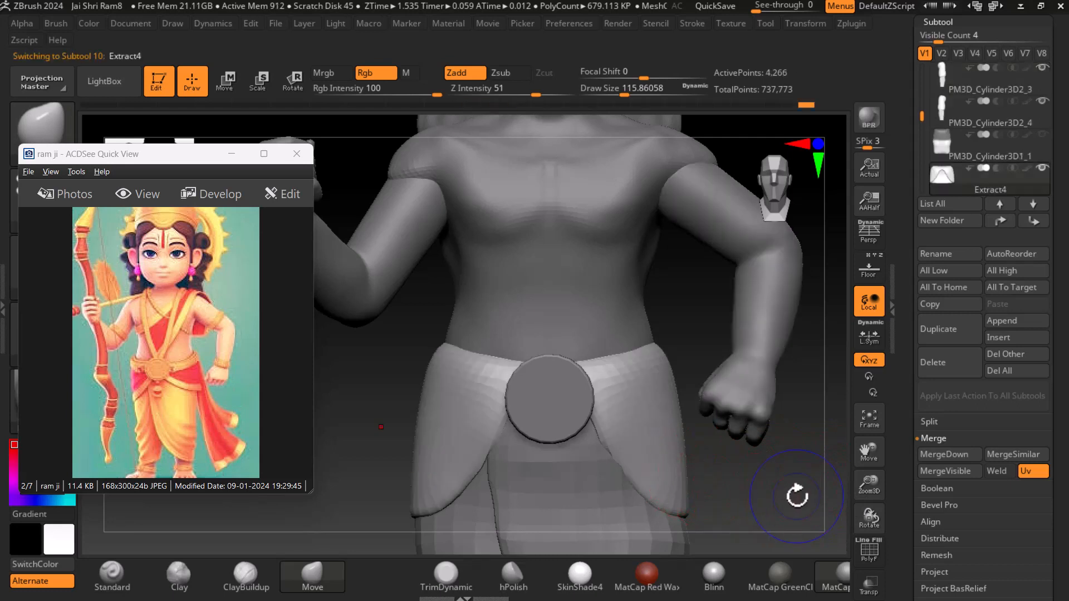
pyautogui.keyDown('alt'); pyautogui.moveTo(797, 500); pyautogui.dragTo(818, 474); pyautogui.keyUp('alt')
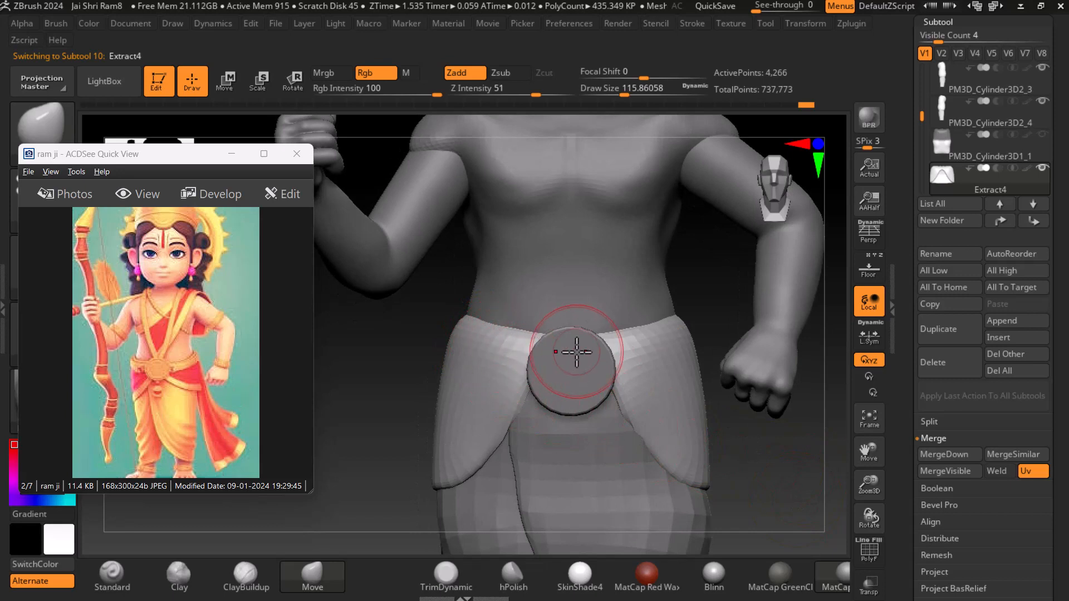
pyautogui.moveTo(814, 473)
pyautogui.mouseDown()
pyautogui.moveTo(811, 494)
pyautogui.moveTo(826, 484)
pyautogui.mouseUp()
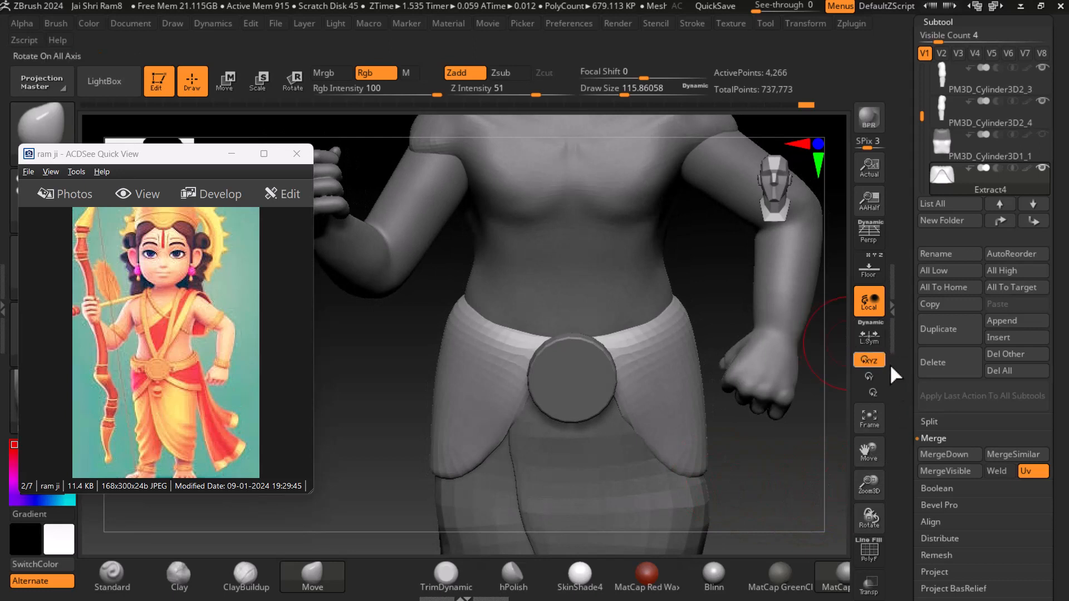
pyautogui.keyDown('shift'); pyautogui.click(950, 182); pyautogui.keyUp('shift')
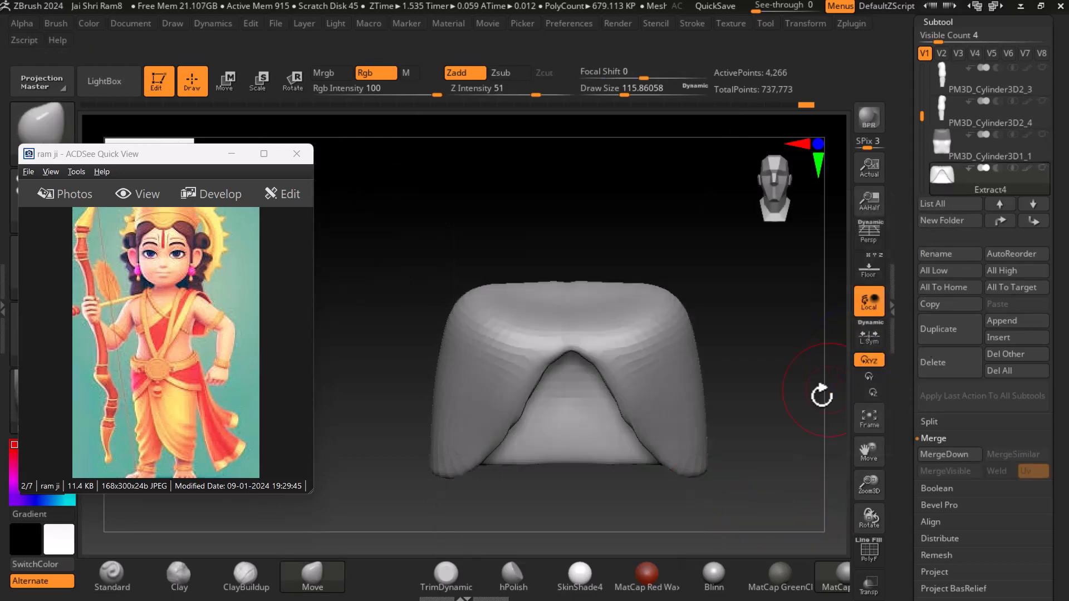
pyautogui.moveTo(821, 393); pyautogui.dragTo(781, 461)
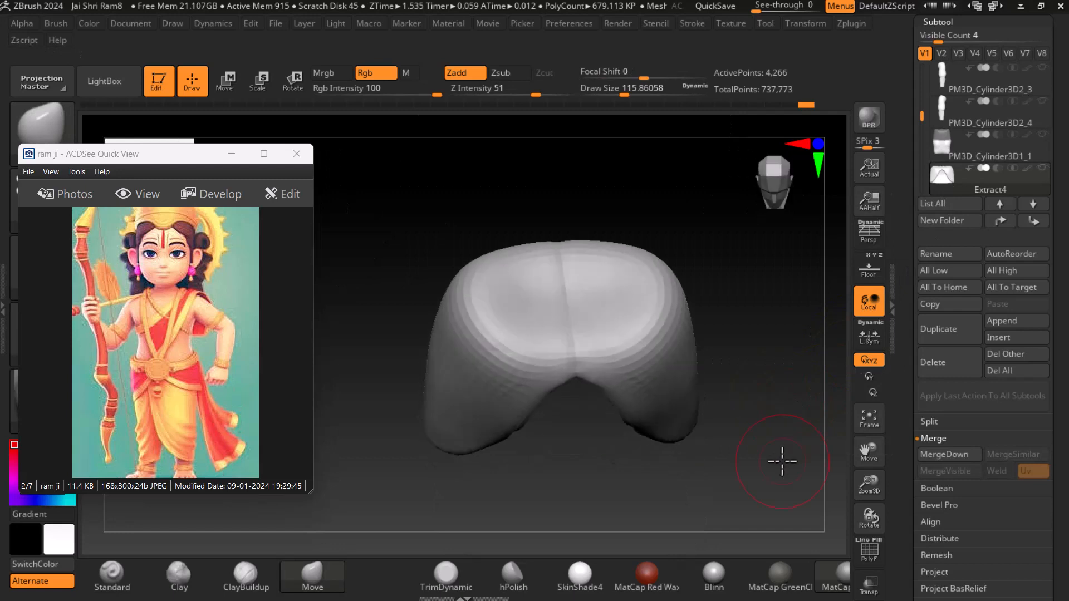
# Step: Flatten the raised centre seam on top of the waist cloth with TrimDynamic and smooth the surface
pyautogui.click(445, 573)
pyautogui.moveTo(559, 282)
pyautogui.mouseDown()
pyautogui.moveTo(550, 265)
pyautogui.moveTo(485, 304)
pyautogui.mouseUp()
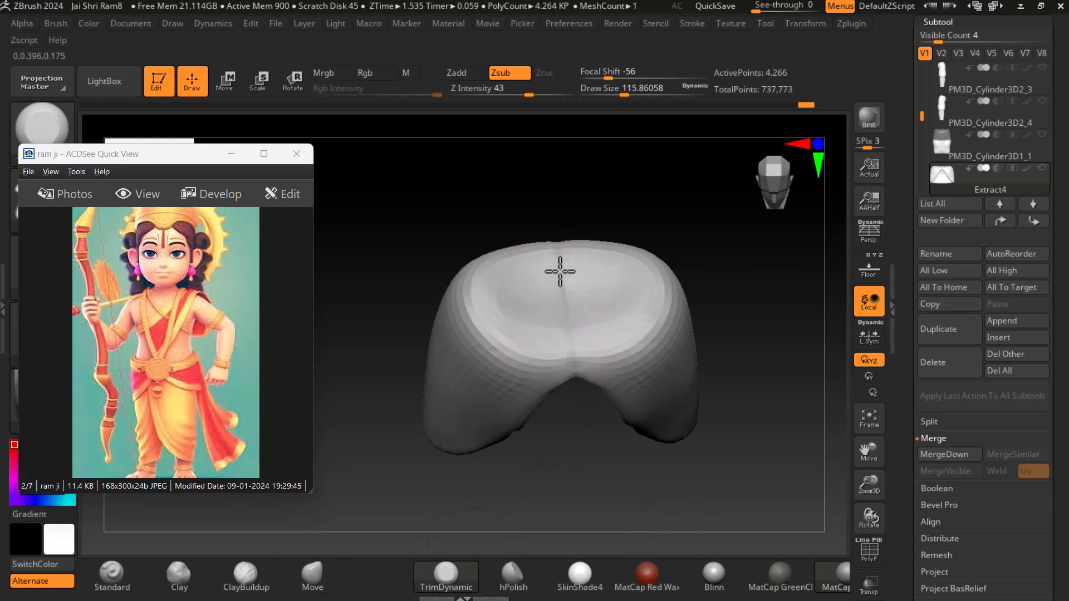
pyautogui.moveTo(573, 297); pyautogui.dragTo(500, 289)
pyautogui.moveTo(785, 447)
pyautogui.mouseDown()
pyautogui.moveTo(797, 442)
pyautogui.moveTo(805, 377)
pyautogui.moveTo(828, 410)
pyautogui.moveTo(836, 372)
pyautogui.moveTo(746, 420)
pyautogui.mouseUp()
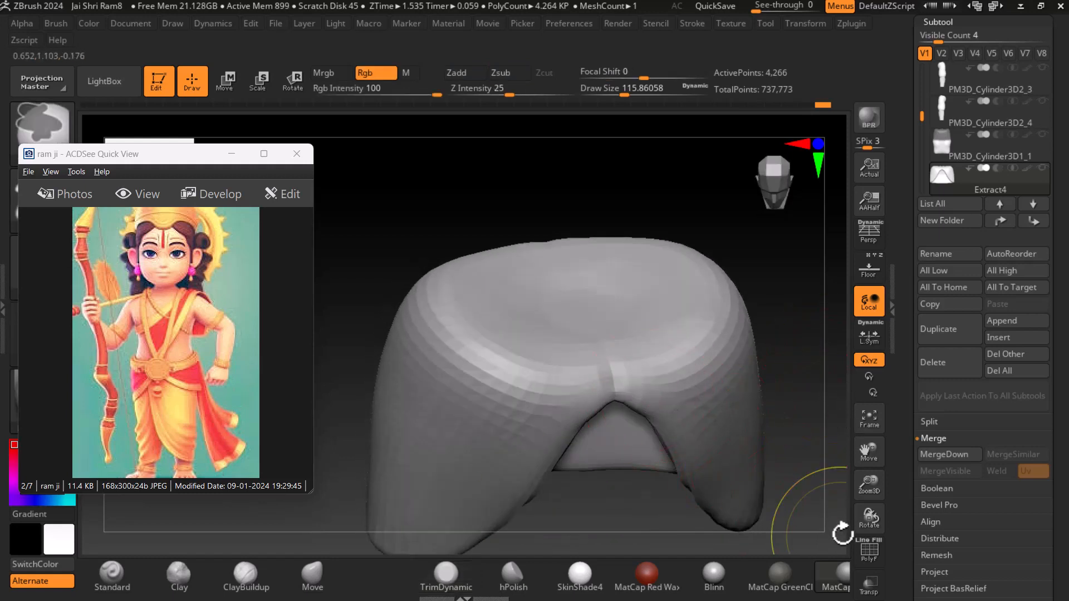
# Step: Subdivide the waist cloth once and refine its upper surface with TrimDynamic at a Draw Size of about 88
pyautogui.hotkey('ctrl', 'd')
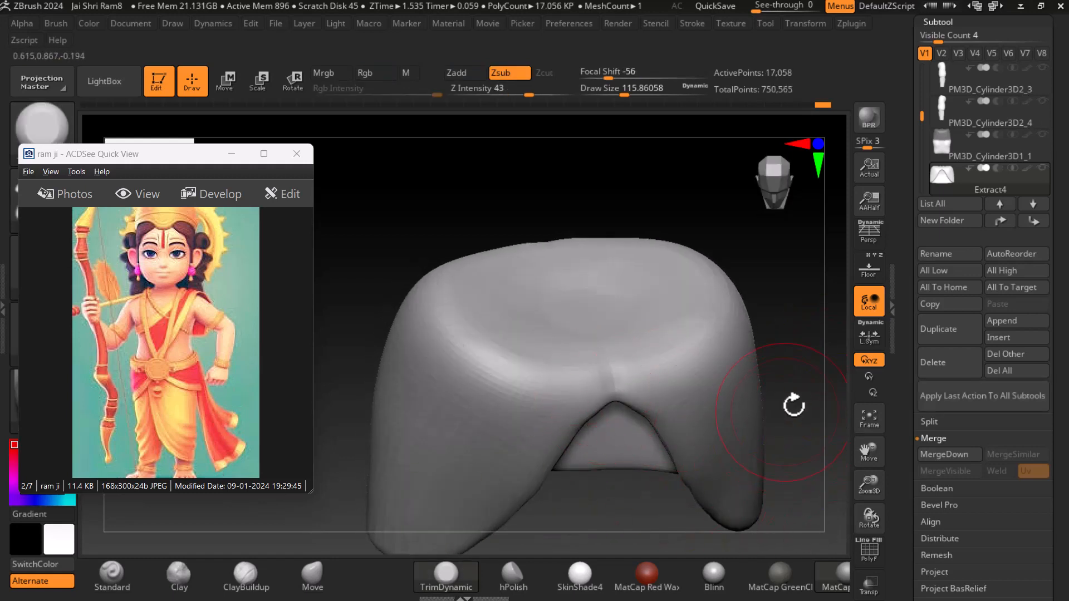
pyautogui.moveTo(810, 405); pyautogui.dragTo(805, 411)
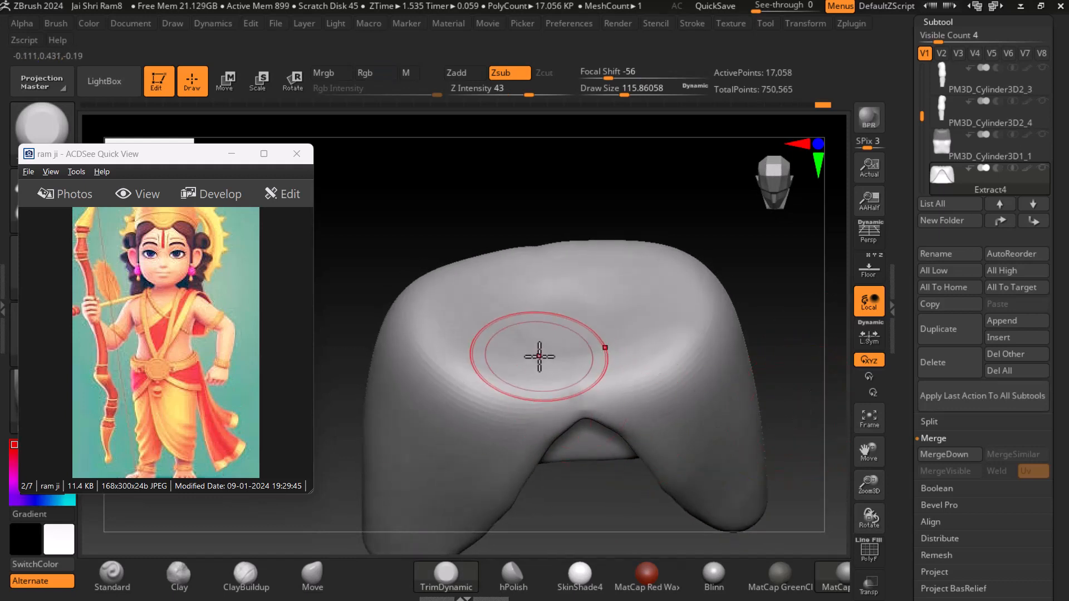
pyautogui.press('[')
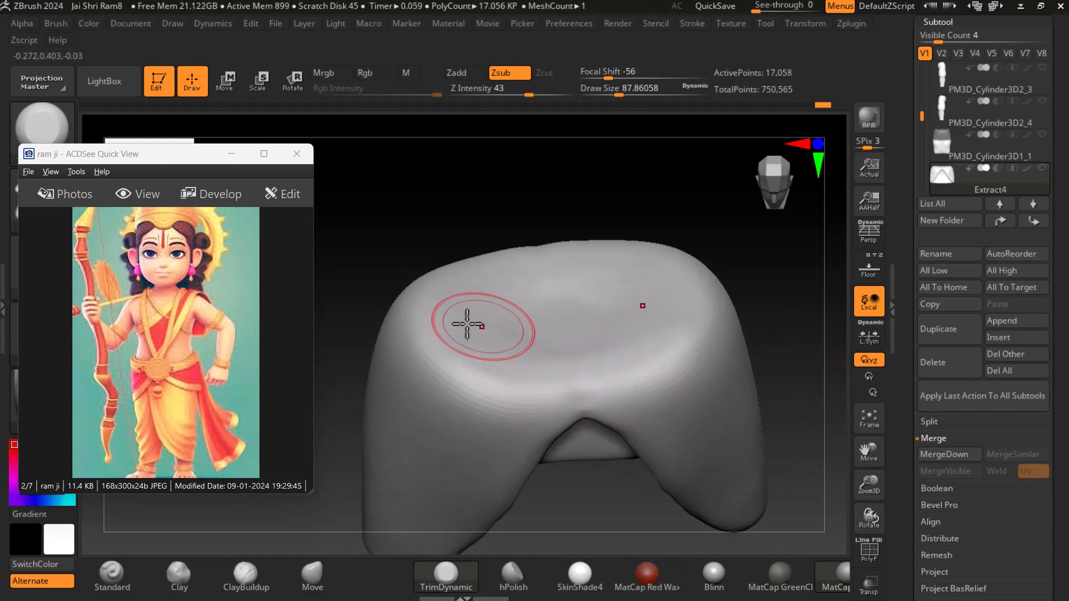
# Step: Polish the rounded upper rim of the waist cloth with the hPolish brush into an even surface
pyautogui.click(512, 573)
pyautogui.moveTo(817, 282); pyautogui.dragTo(768, 372)
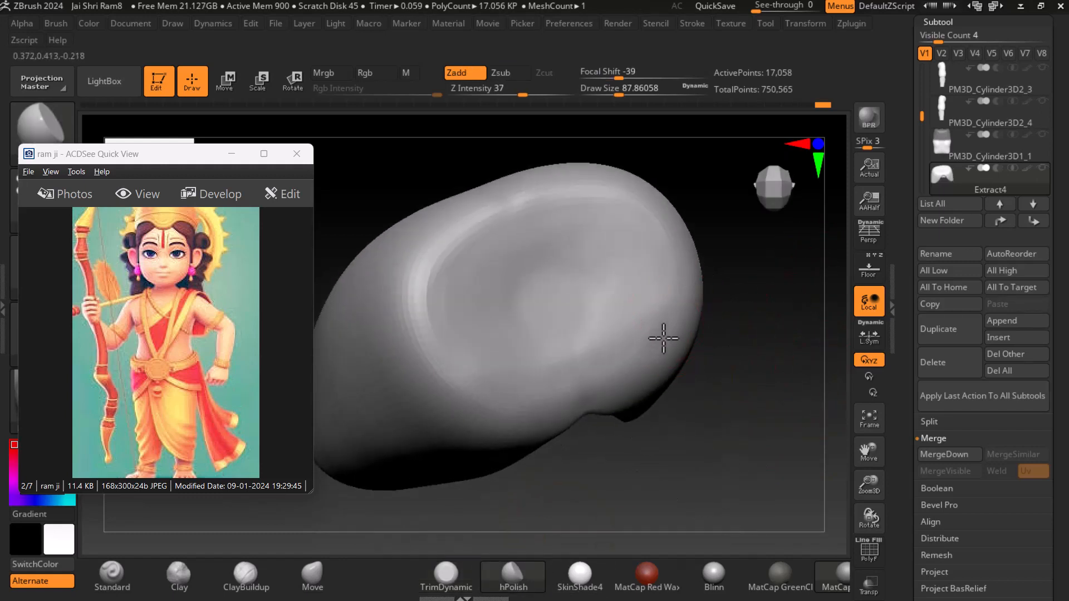
pyautogui.moveTo(665, 227)
pyautogui.mouseDown()
pyautogui.moveTo(649, 210)
pyautogui.moveTo(585, 191)
pyautogui.moveTo(520, 207)
pyautogui.moveTo(467, 239)
pyautogui.mouseUp()
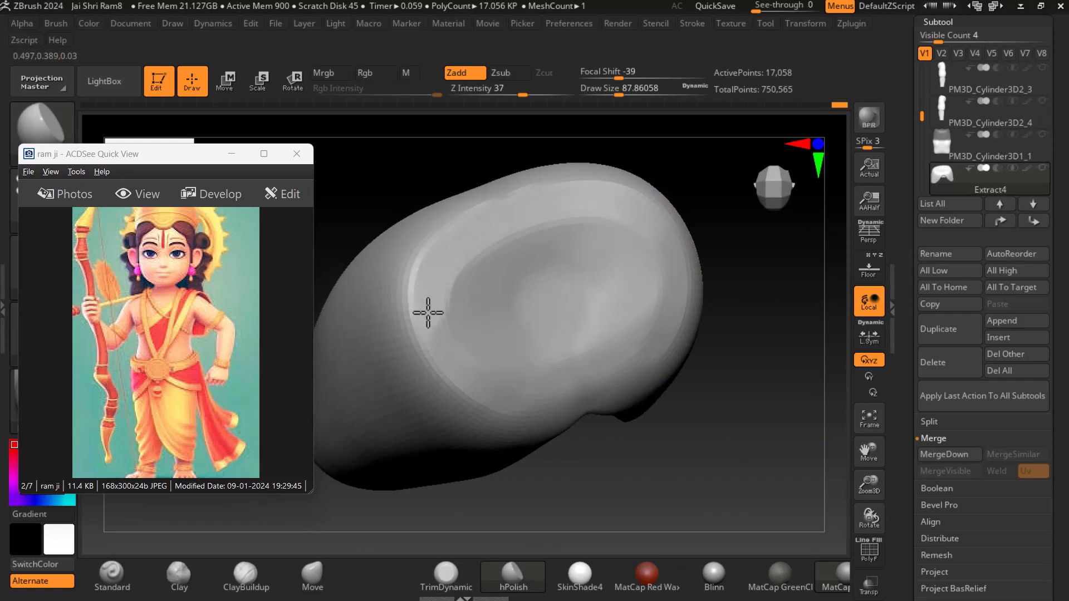
pyautogui.moveTo(450, 352)
pyautogui.mouseDown()
pyautogui.moveTo(483, 378)
pyautogui.moveTo(518, 386)
pyautogui.moveTo(616, 368)
pyautogui.mouseUp()
pyautogui.moveTo(742, 375)
pyautogui.mouseDown()
pyautogui.moveTo(804, 296)
pyautogui.moveTo(854, 382)
pyautogui.moveTo(852, 353)
pyautogui.mouseUp()
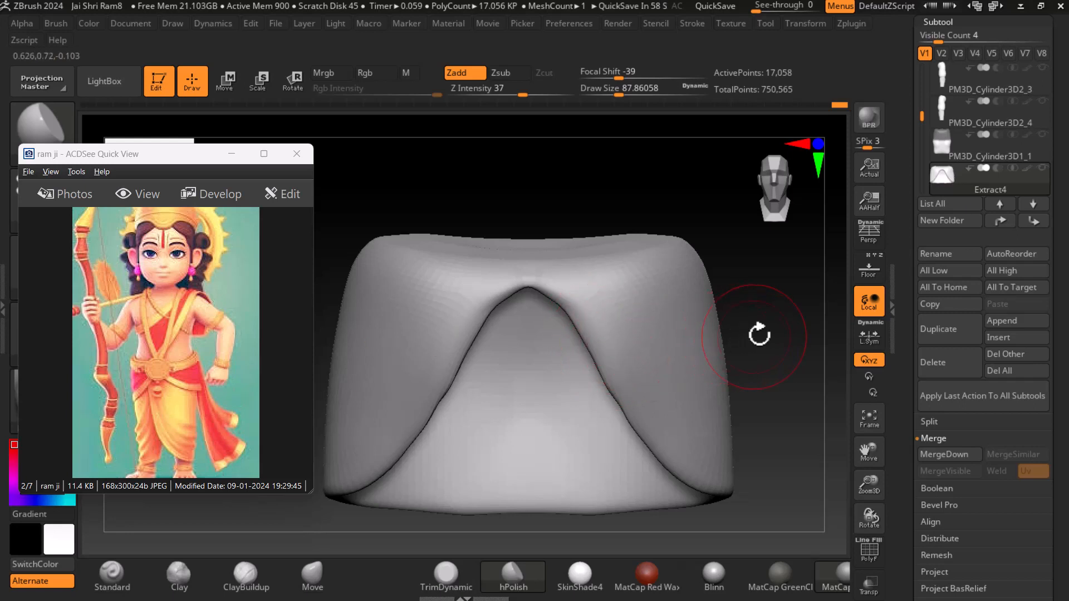
pyautogui.moveTo(759, 334); pyautogui.dragTo(783, 337)
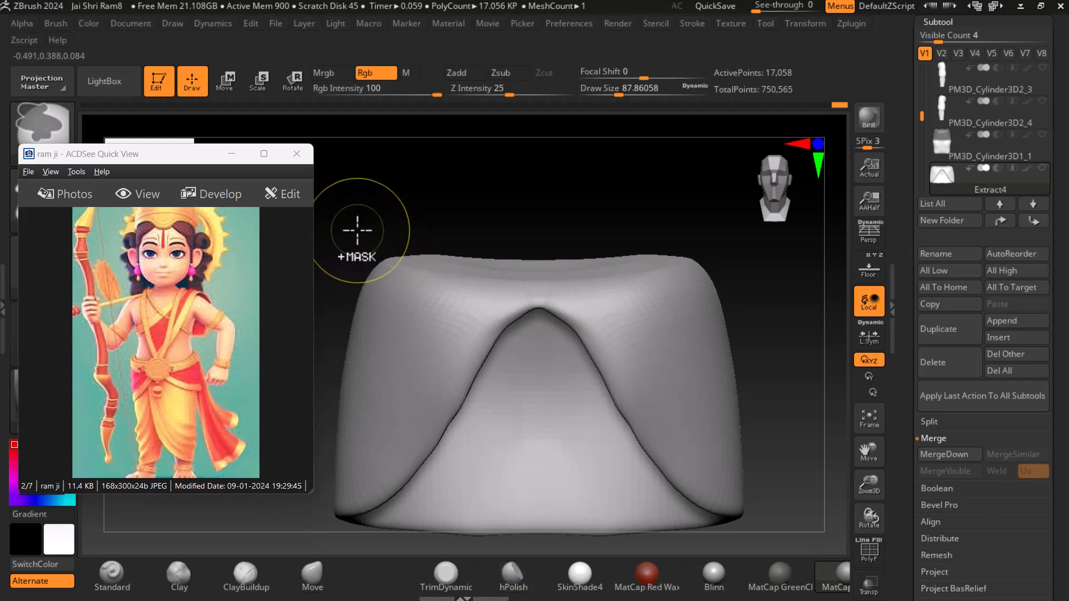
pyautogui.moveTo(348, 223)
pyautogui.keyDown('ctrl'); pyautogui.mouseDown()
pyautogui.moveTo(560, 302)
pyautogui.moveTo(792, 319)
pyautogui.moveTo(776, 310)
pyautogui.mouseUp(); pyautogui.keyUp('ctrl')
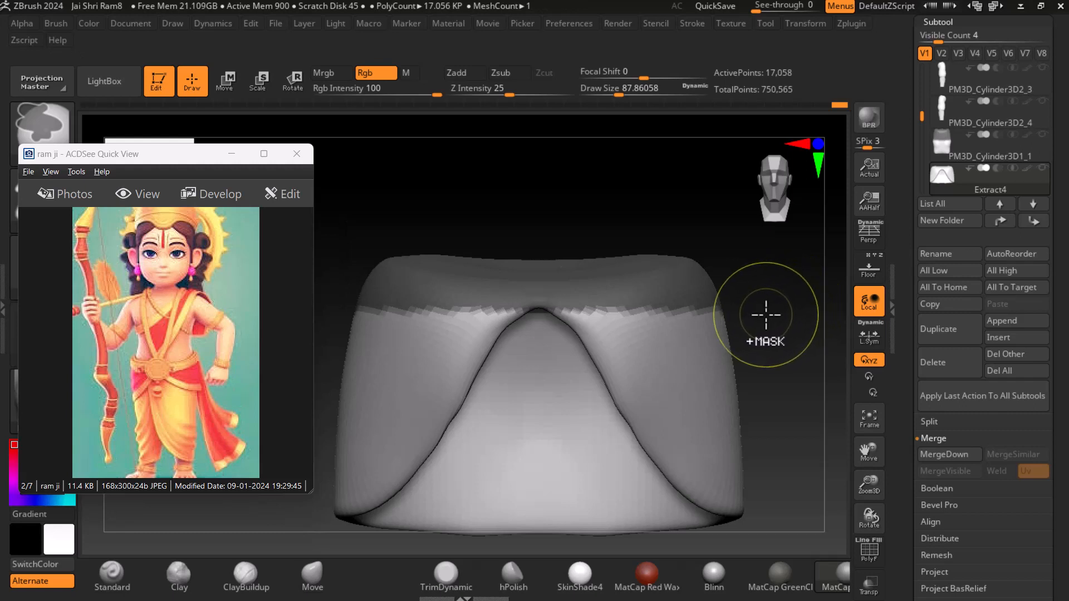
pyautogui.keyDown('ctrl'); pyautogui.moveTo(795, 360); pyautogui.dragTo(788, 384); pyautogui.keyUp('ctrl')
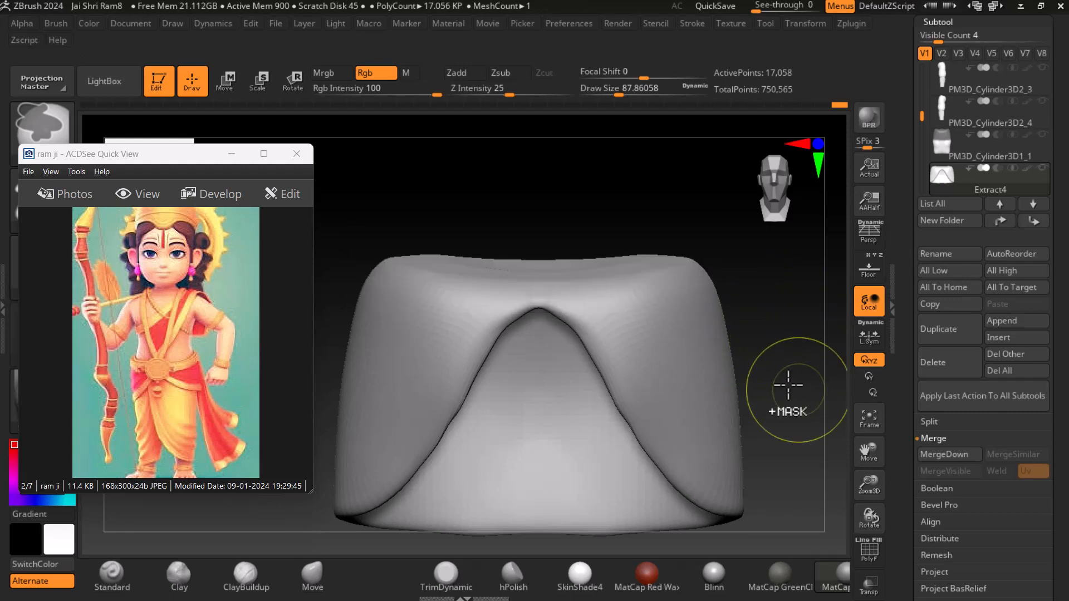
# Step: Mask the upper band of the waist cloth, from its top rim down to just below the peak of the front opening
pyautogui.keyDown('ctrl'); pyautogui.moveTo(347, 231); pyautogui.dragTo(772, 326); pyautogui.keyUp('ctrl')
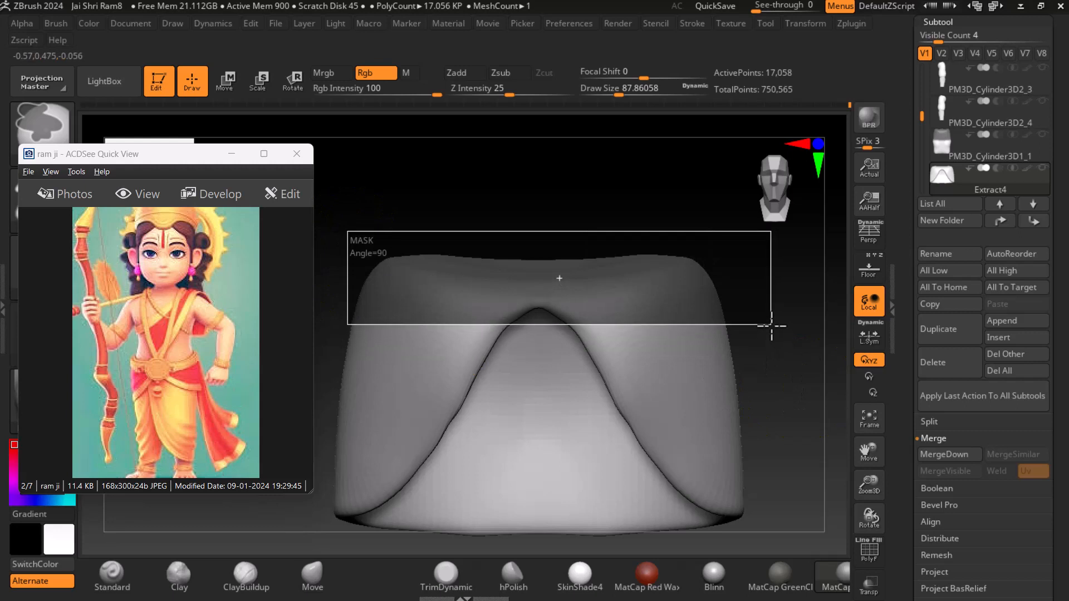
pyautogui.keyDown('ctrl'); pyautogui.moveTo(772, 325); pyautogui.dragTo(772, 325); pyautogui.keyUp('ctrl')
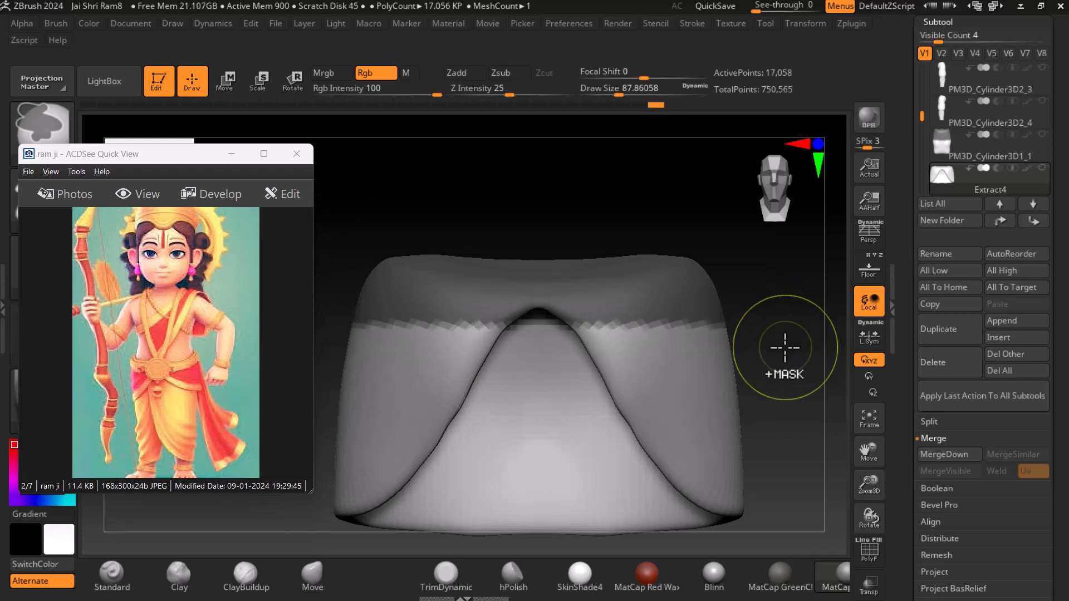
pyautogui.moveTo(785, 365)
pyautogui.mouseDown()
pyautogui.moveTo(868, 423)
pyautogui.moveTo(816, 389)
pyautogui.mouseUp()
# Step: Blur and then sharpen the mask so the band on the waist cloth has a crisp border all around
pyautogui.moveTo(901, 417); pyautogui.dragTo(892, 287)
pyautogui.scroll(-2, 903, 295)
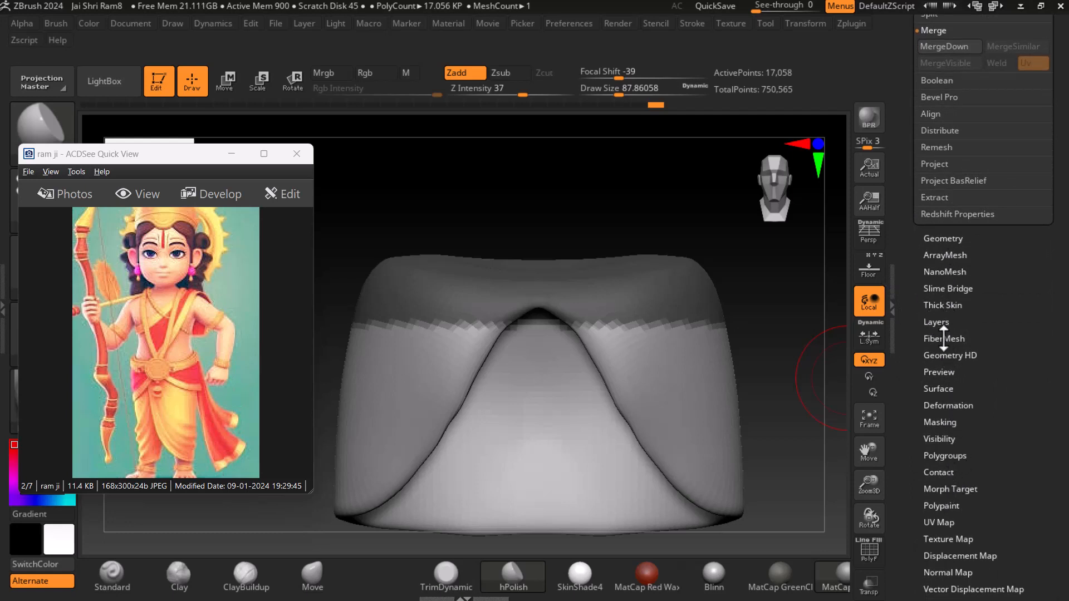
pyautogui.scroll(-3, 930, 363)
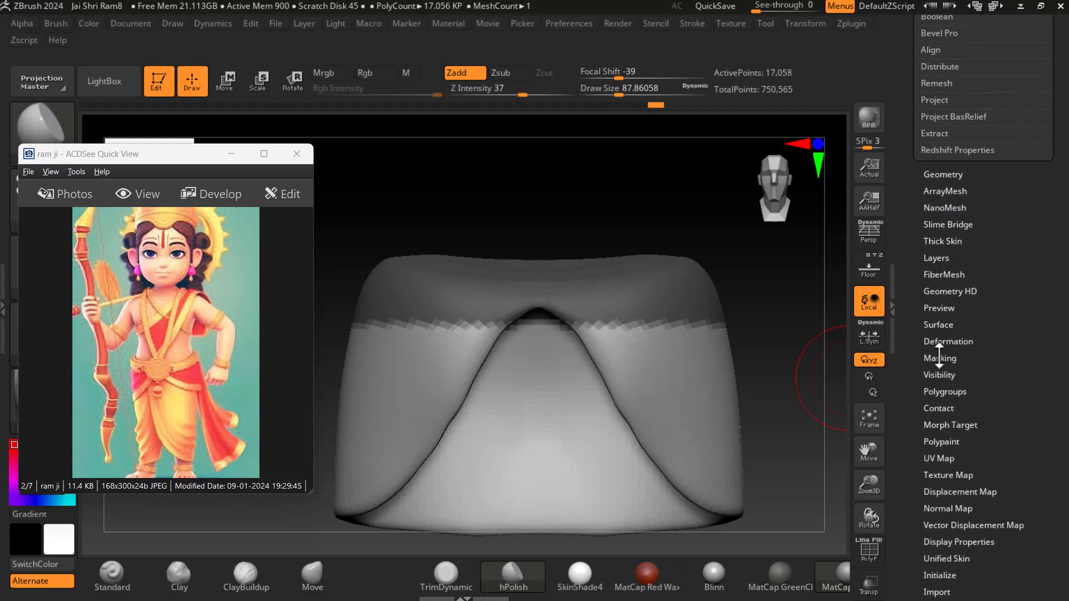
pyautogui.click(942, 357)
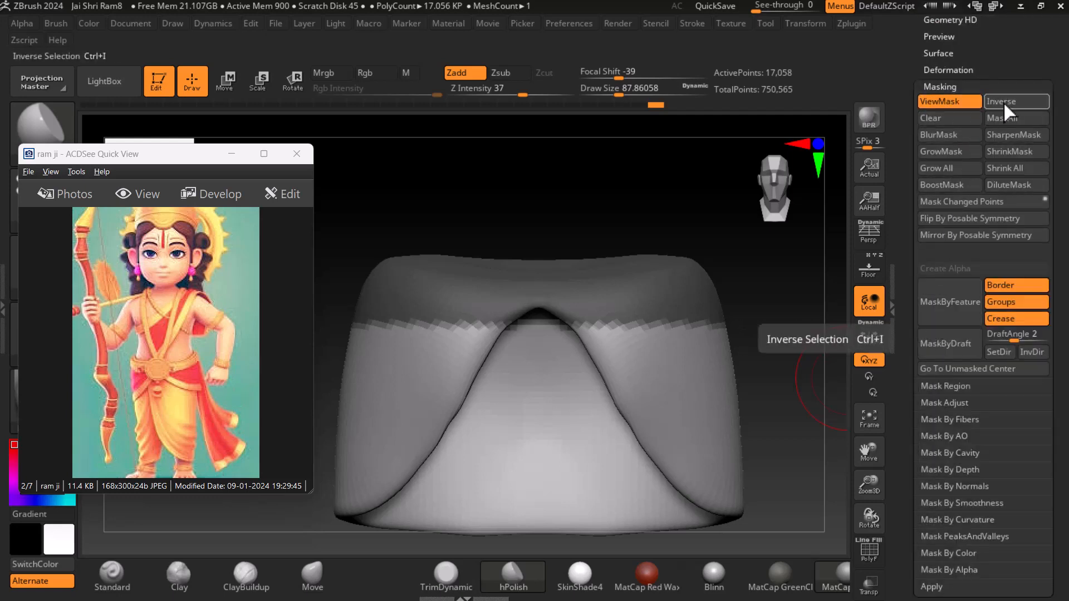
pyautogui.click(1004, 135)
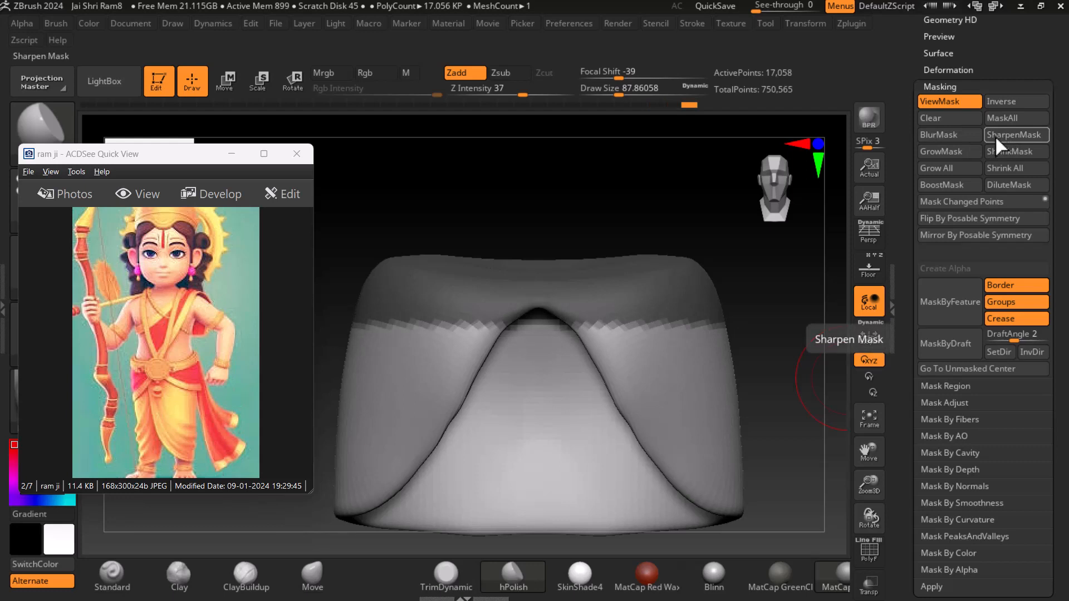
pyautogui.click(975, 139)
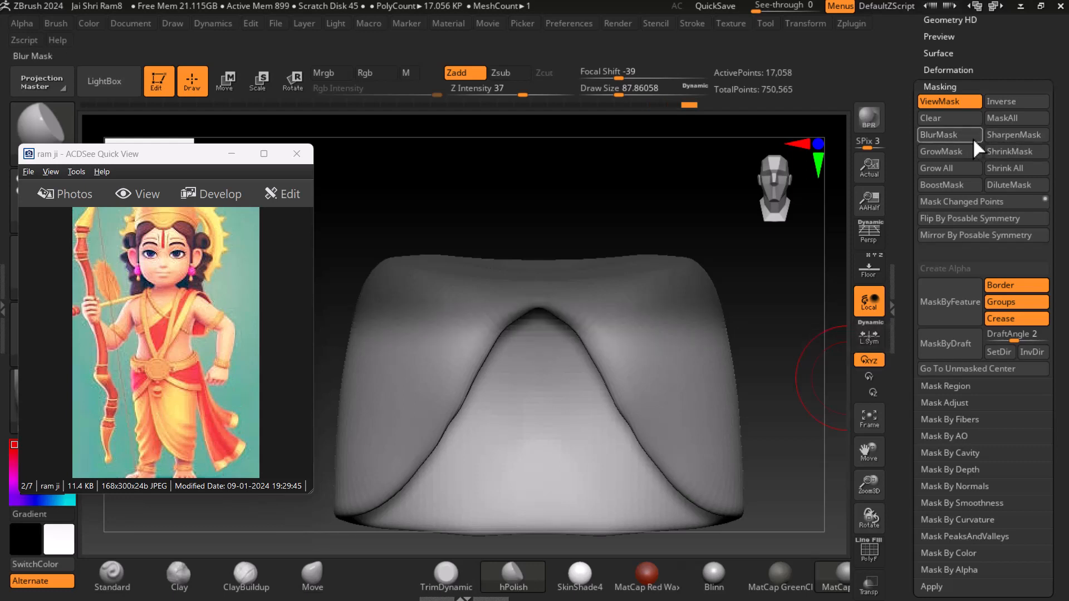
pyautogui.click(1017, 138)
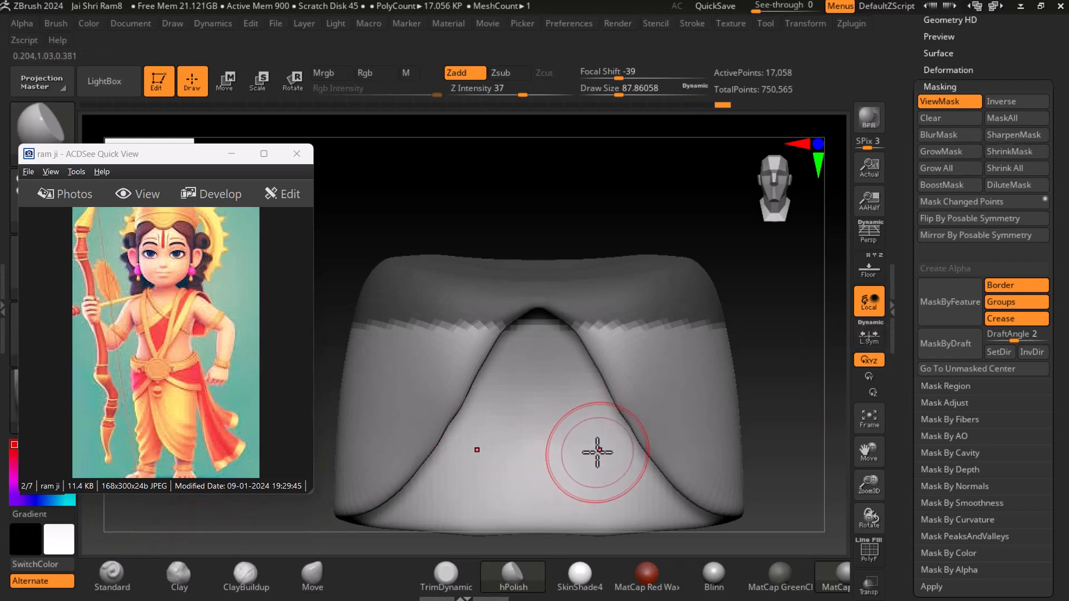
pyautogui.moveTo(754, 401); pyautogui.dragTo(810, 404)
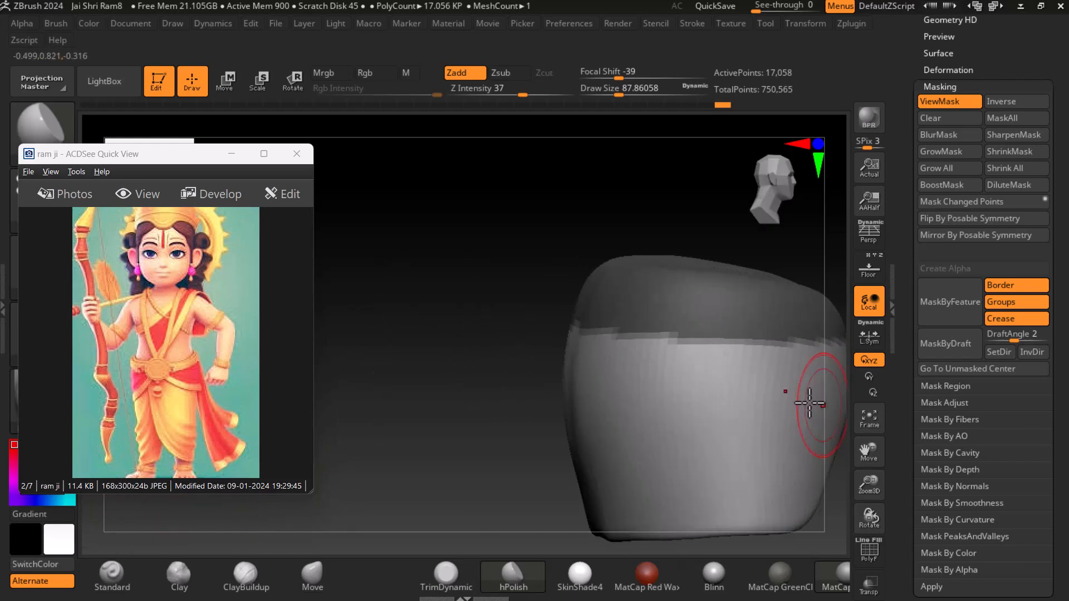
pyautogui.moveTo(492, 335)
pyautogui.mouseDown()
pyautogui.moveTo(529, 350)
pyautogui.moveTo(477, 334)
pyautogui.mouseUp()
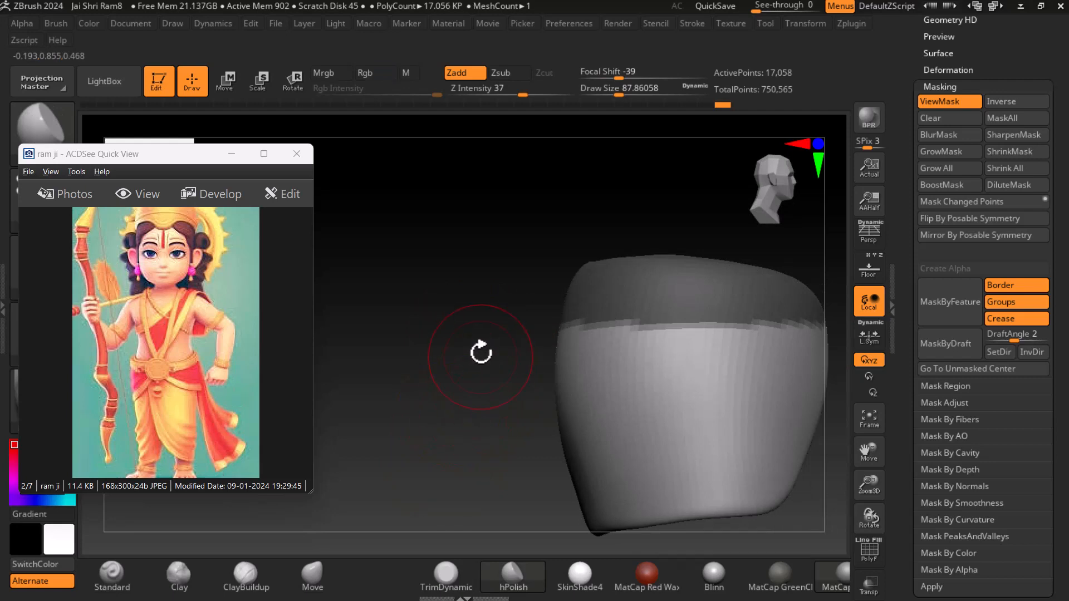
pyautogui.moveTo(486, 330); pyautogui.dragTo(429, 329)
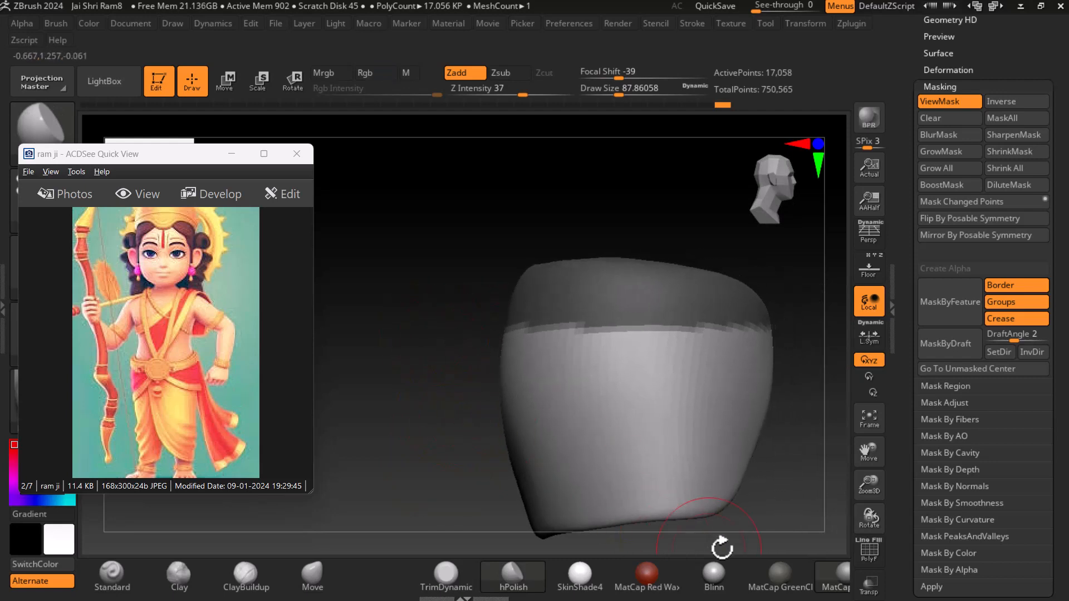
pyautogui.moveTo(759, 519); pyautogui.dragTo(821, 439)
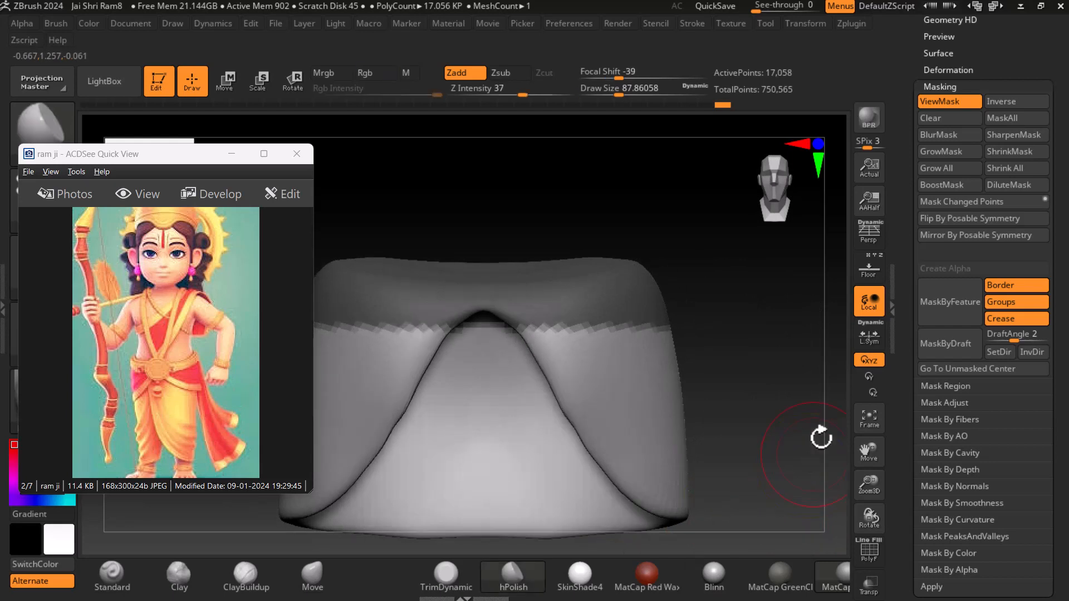
# Step: Extract the masked band with S Smt 5 and a thickness of 0.02, and accept it as a new subtool
pyautogui.scroll(5, 902, 212)
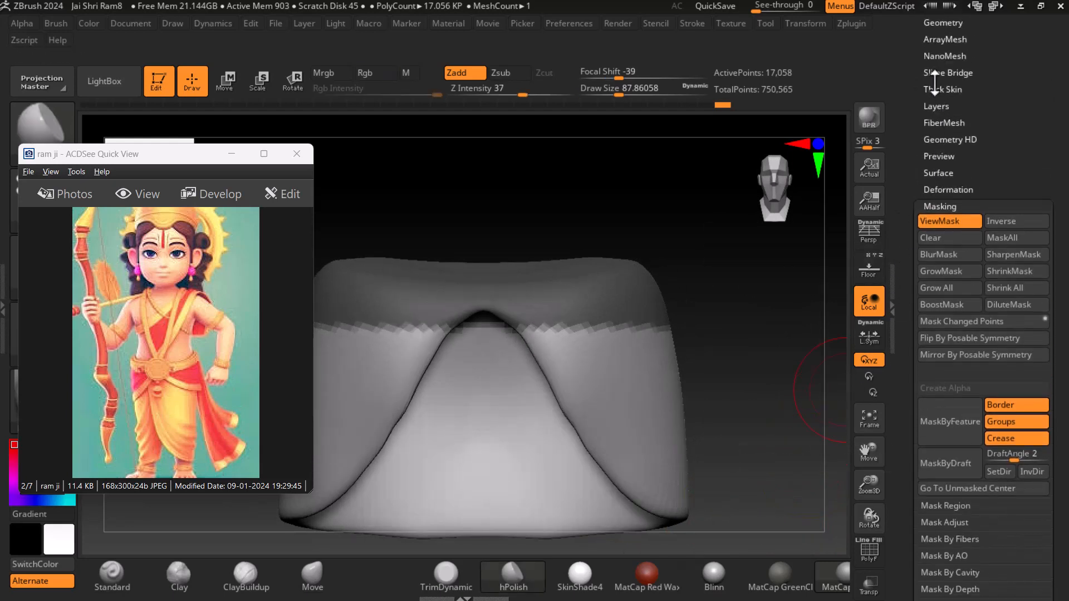
pyautogui.click(938, 39)
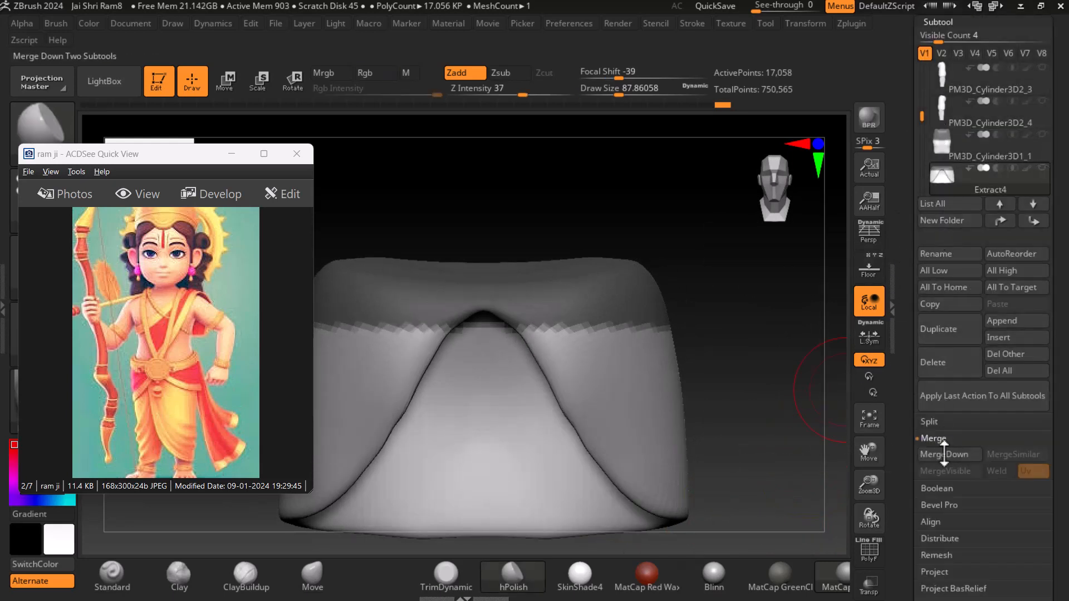
pyautogui.scroll(-5, 913, 494)
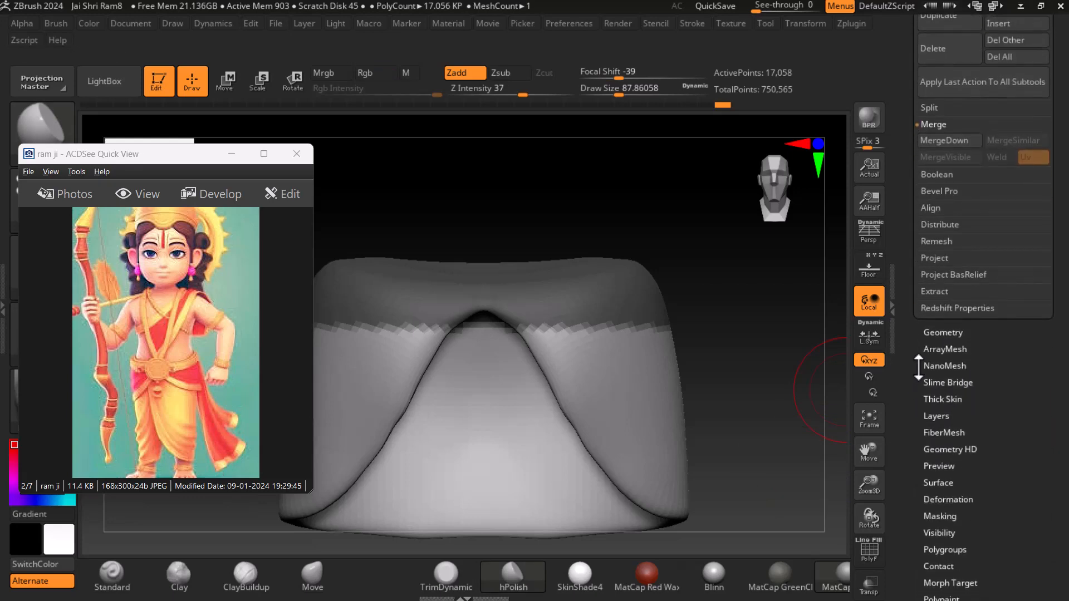
pyautogui.click(942, 332)
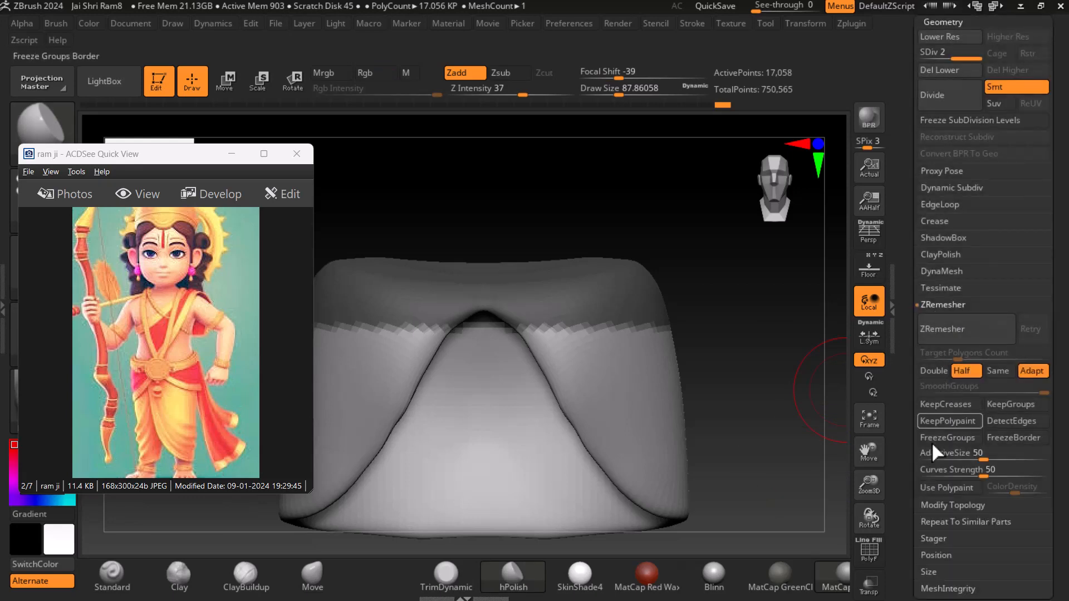
pyautogui.scroll(-5, 912, 499)
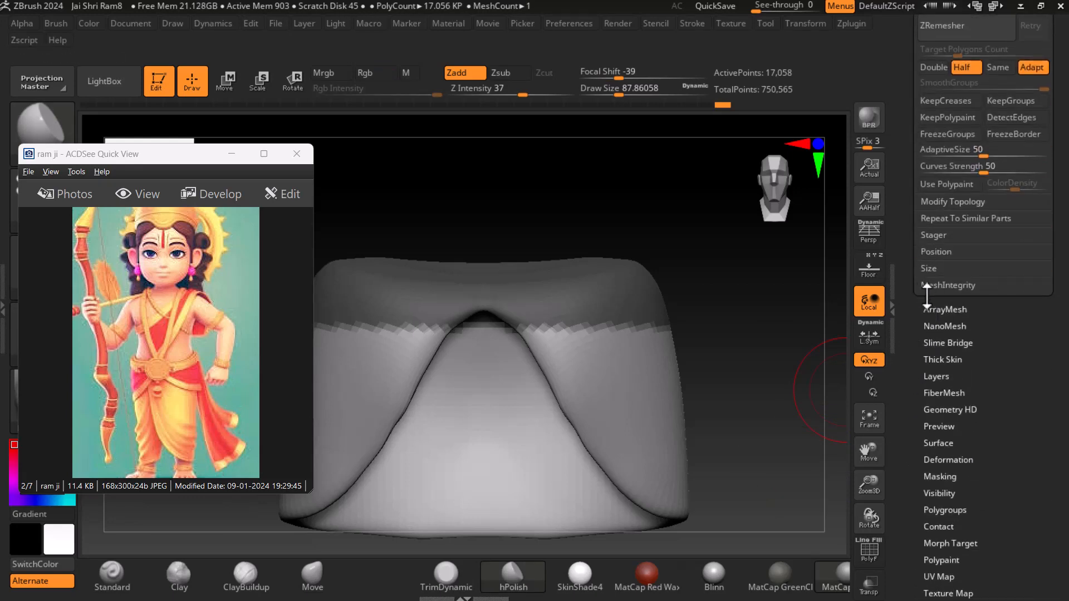
pyautogui.scroll(10, 908, 235)
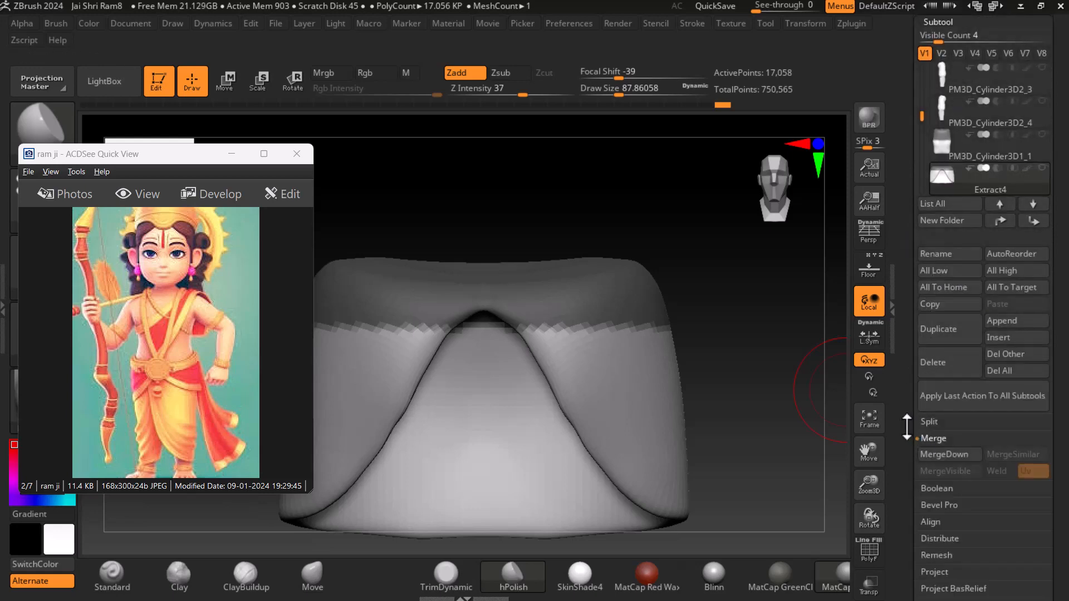
pyautogui.scroll(-4, 907, 428)
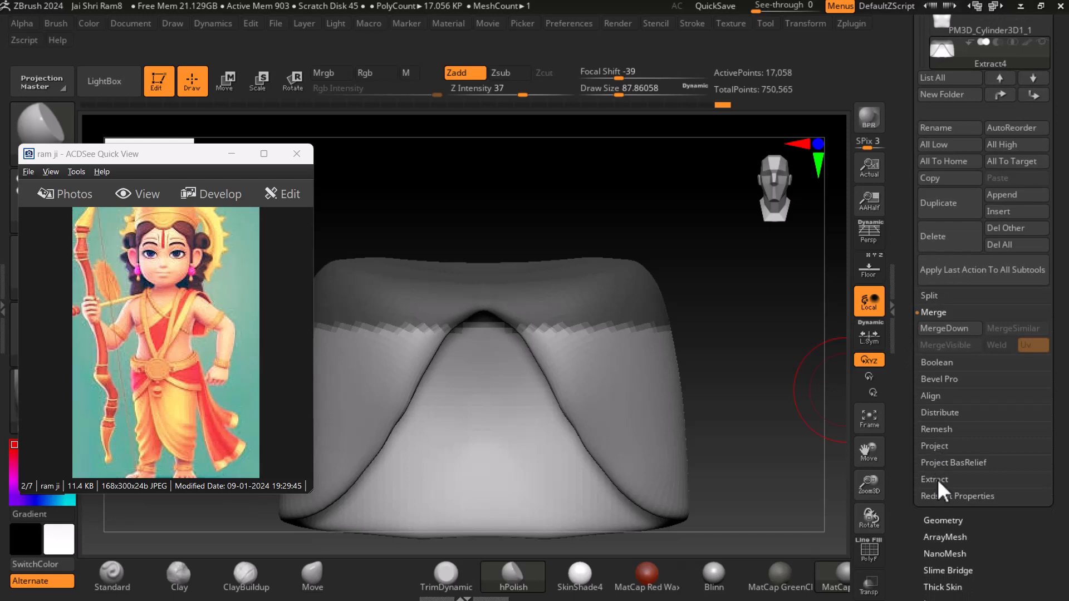
pyautogui.click(935, 480)
pyautogui.click(972, 496)
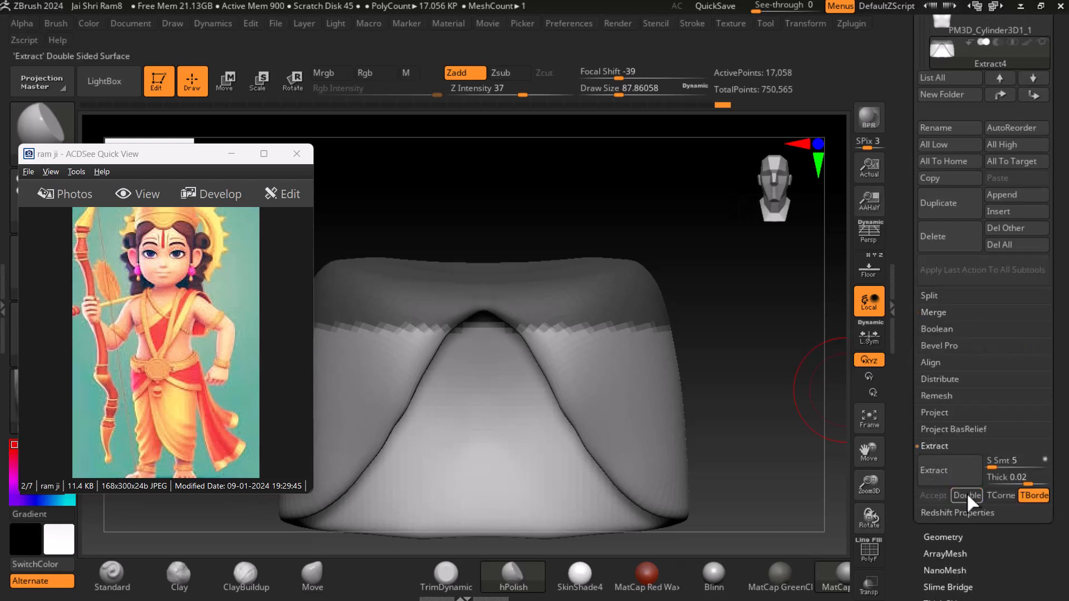
pyautogui.click(951, 472)
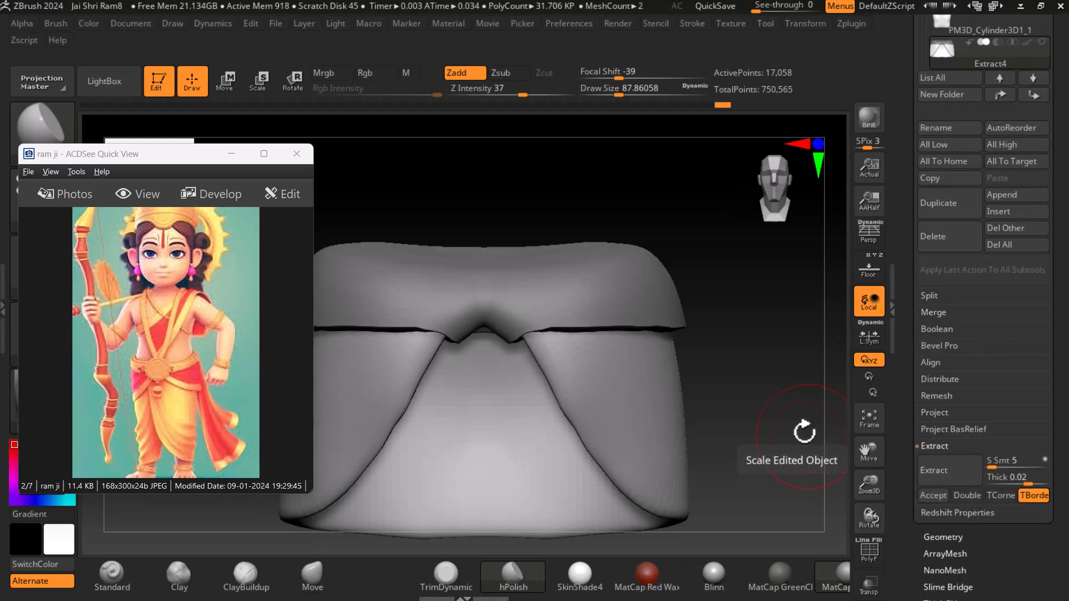
pyautogui.moveTo(804, 410); pyautogui.dragTo(821, 412)
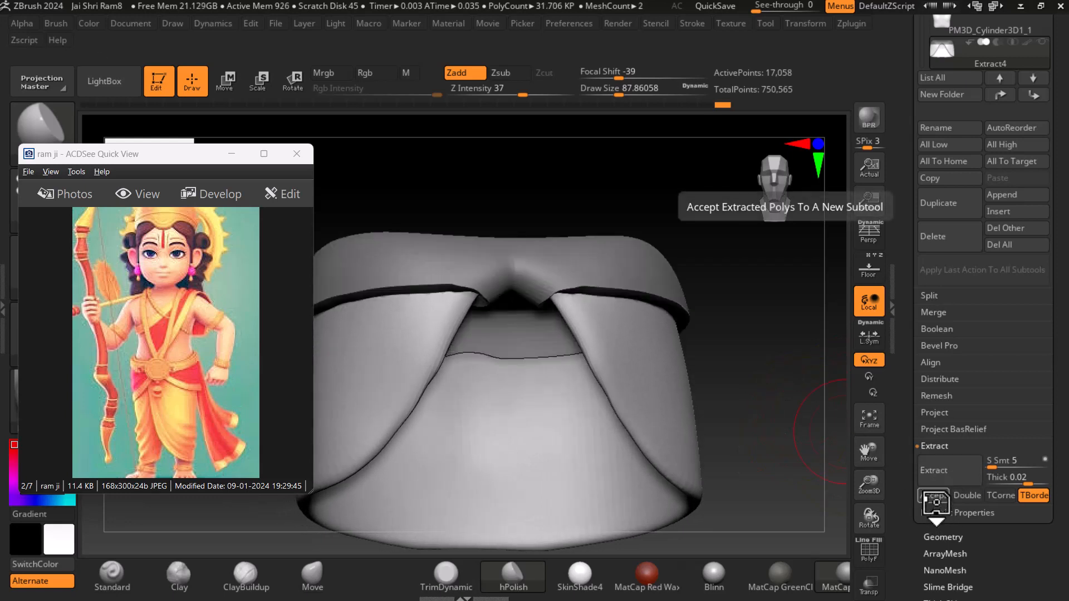
pyautogui.click(936, 503)
pyautogui.moveTo(817, 440); pyautogui.dragTo(813, 397)
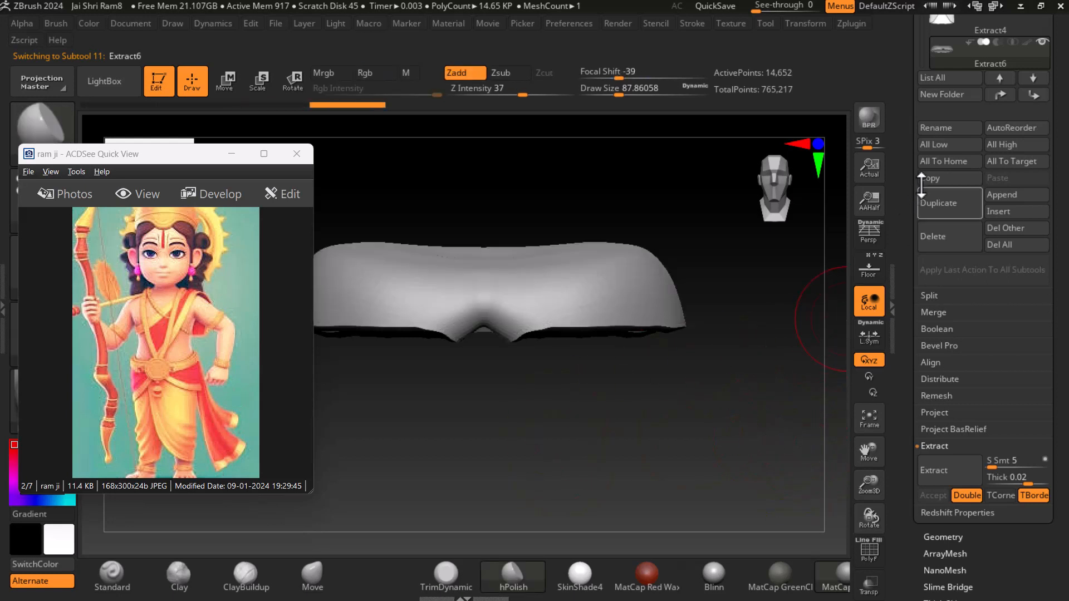
# Step: Move the reference image clear of the model, select the extracted Extract6 band and show all the other subtools
pyautogui.scroll(5, 921, 185)
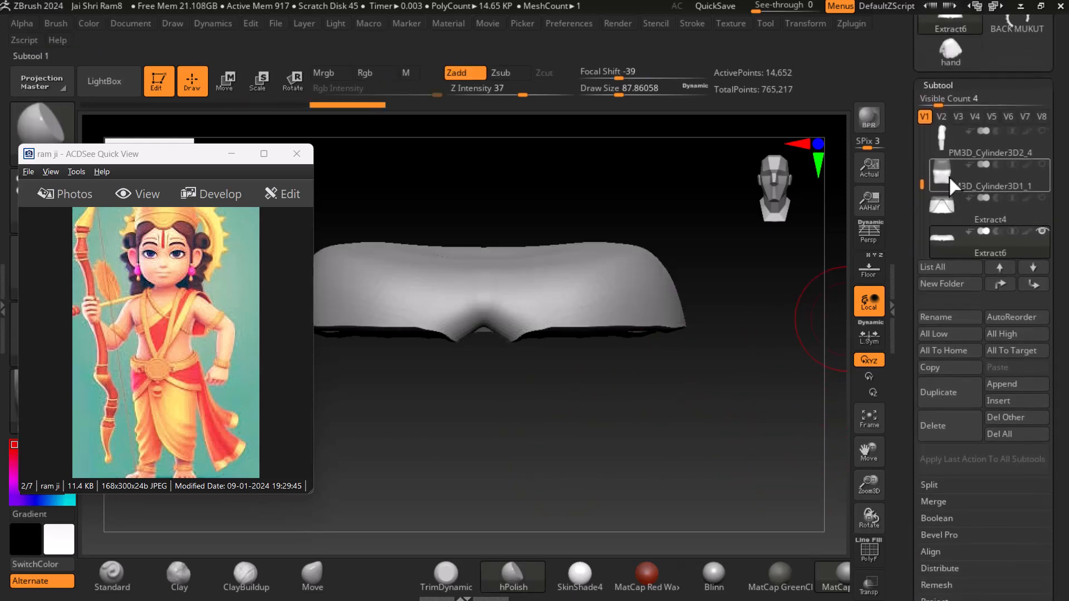
pyautogui.hotkey('shift', 'd')
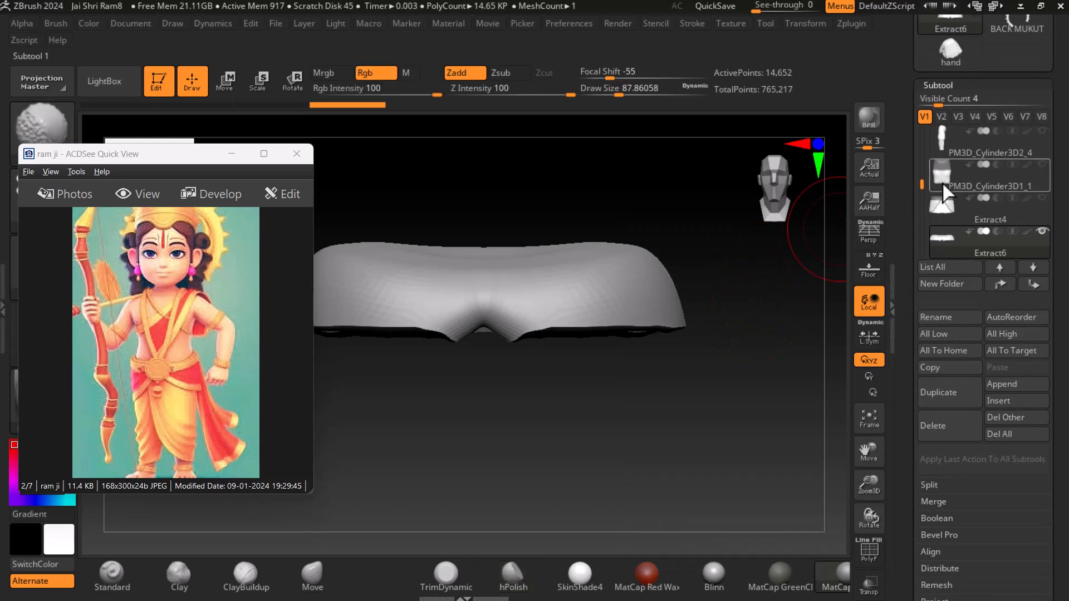
pyautogui.click(947, 219)
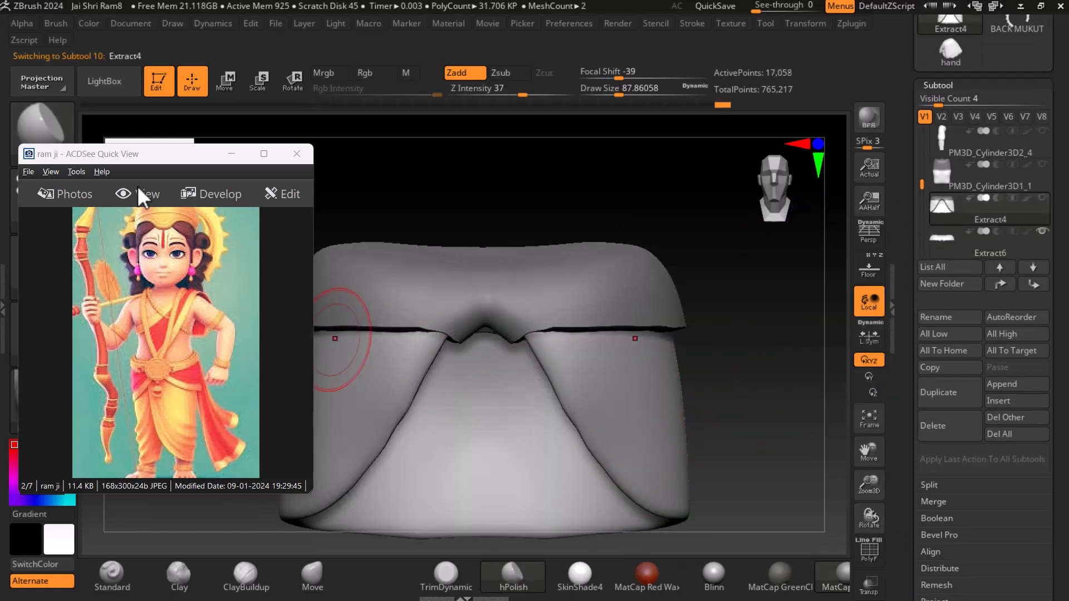
pyautogui.moveTo(158, 156); pyautogui.dragTo(86, 109)
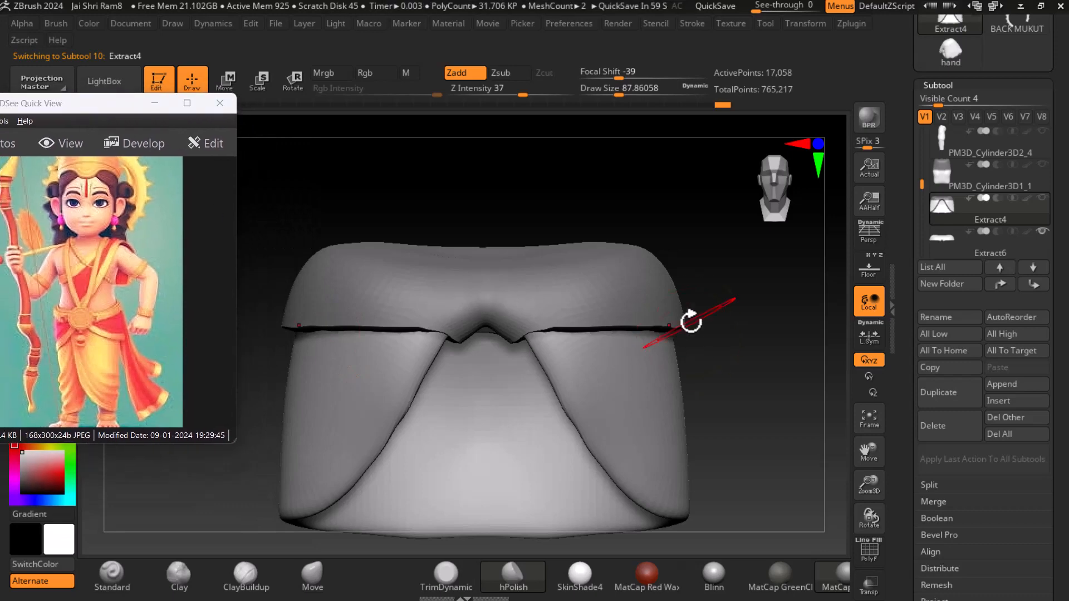
pyautogui.moveTo(690, 321); pyautogui.dragTo(721, 350)
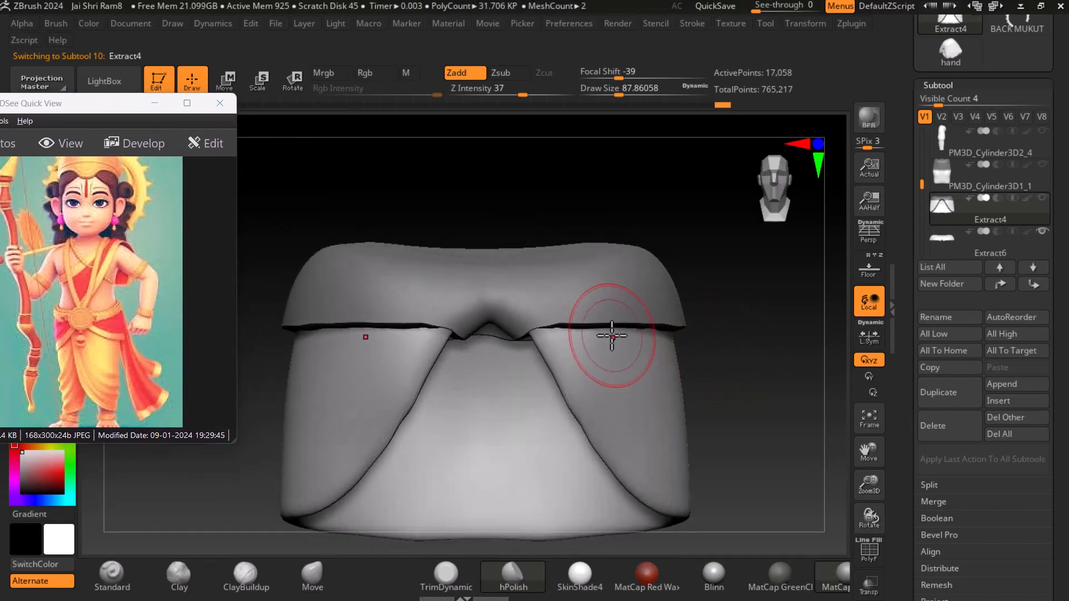
pyautogui.keyDown('alt'); pyautogui.click(639, 307); pyautogui.keyUp('alt')
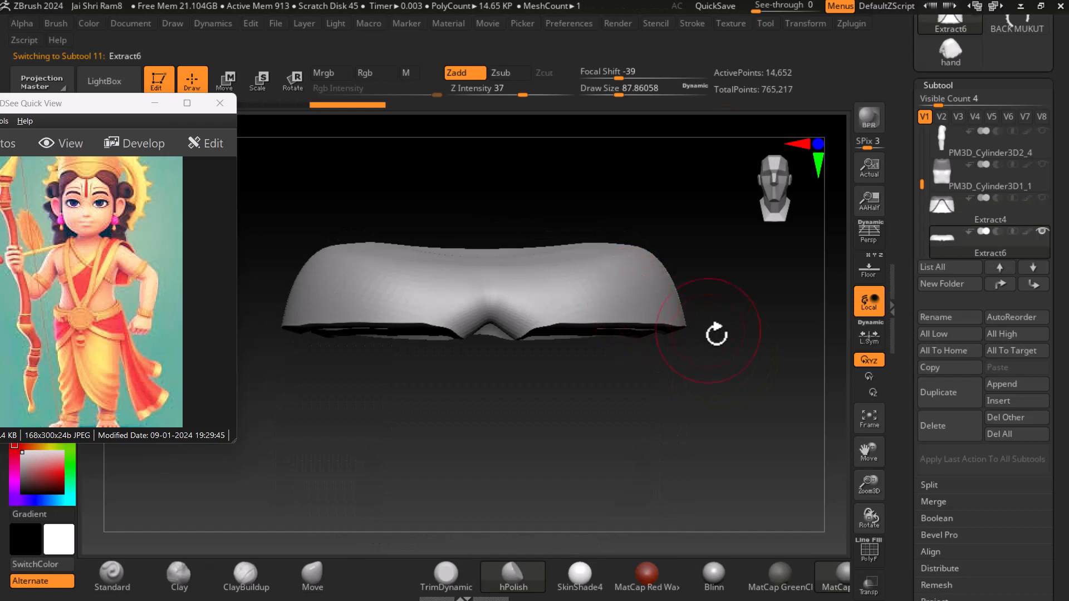
pyautogui.keyDown('ctrl'); pyautogui.keyDown('shift'); pyautogui.click(950, 237); pyautogui.keyUp('shift'); pyautogui.keyUp('ctrl')
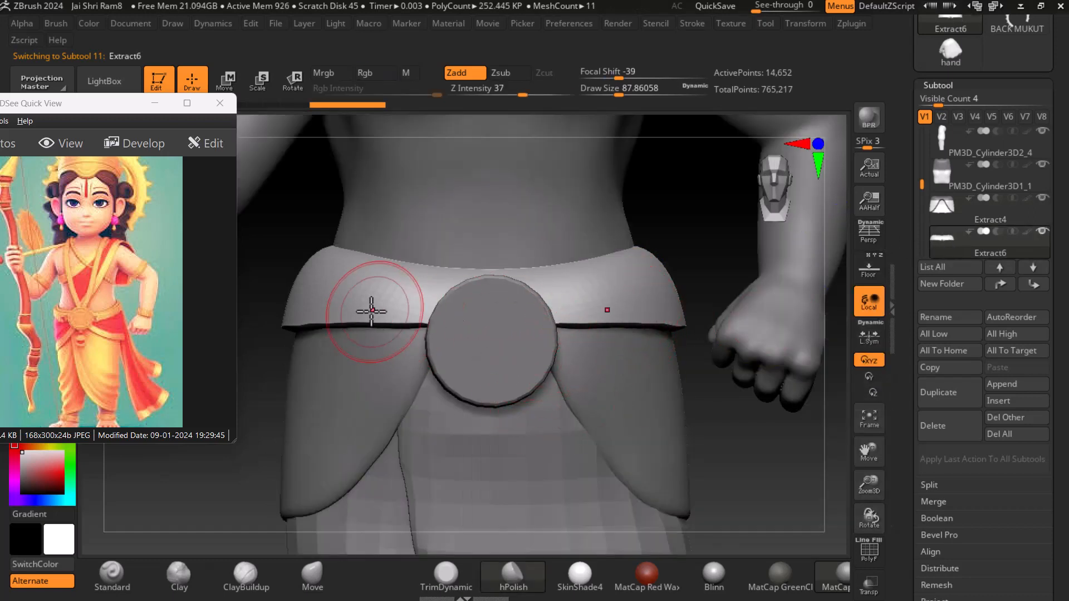
# Step: Smooth the lower edge of the waistband around the front, side and back of the hips
pyautogui.keyDown('shift'); pyautogui.moveTo(386, 318); pyautogui.dragTo(308, 320); pyautogui.keyUp('shift')
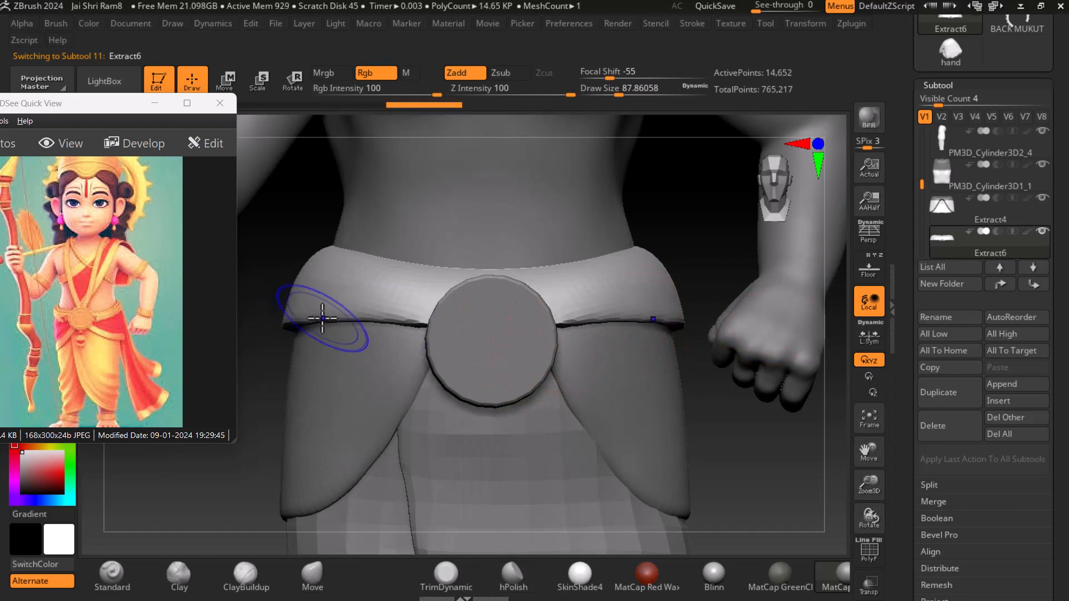
pyautogui.moveTo(733, 442)
pyautogui.mouseDown()
pyautogui.moveTo(775, 436)
pyautogui.moveTo(673, 432)
pyautogui.mouseUp()
pyautogui.keyDown('shift'); pyautogui.moveTo(395, 305); pyautogui.dragTo(513, 331); pyautogui.keyUp('shift')
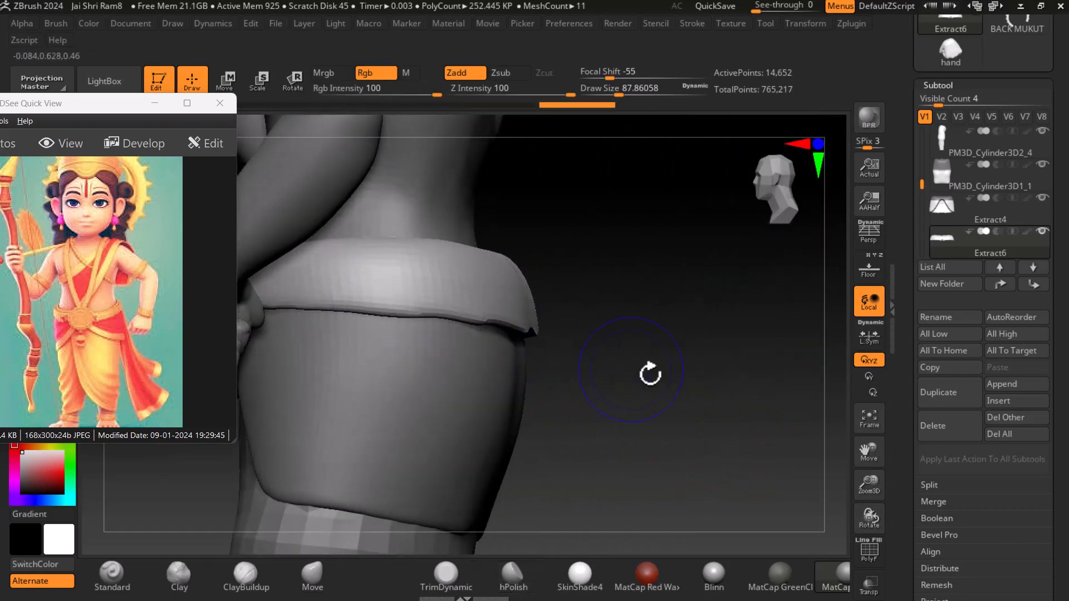
pyautogui.moveTo(650, 373); pyautogui.dragTo(591, 386)
pyautogui.moveTo(441, 308)
pyautogui.keyDown('shift'); pyautogui.mouseDown()
pyautogui.moveTo(652, 325)
pyautogui.moveTo(404, 301)
pyautogui.mouseUp(); pyautogui.keyUp('shift')
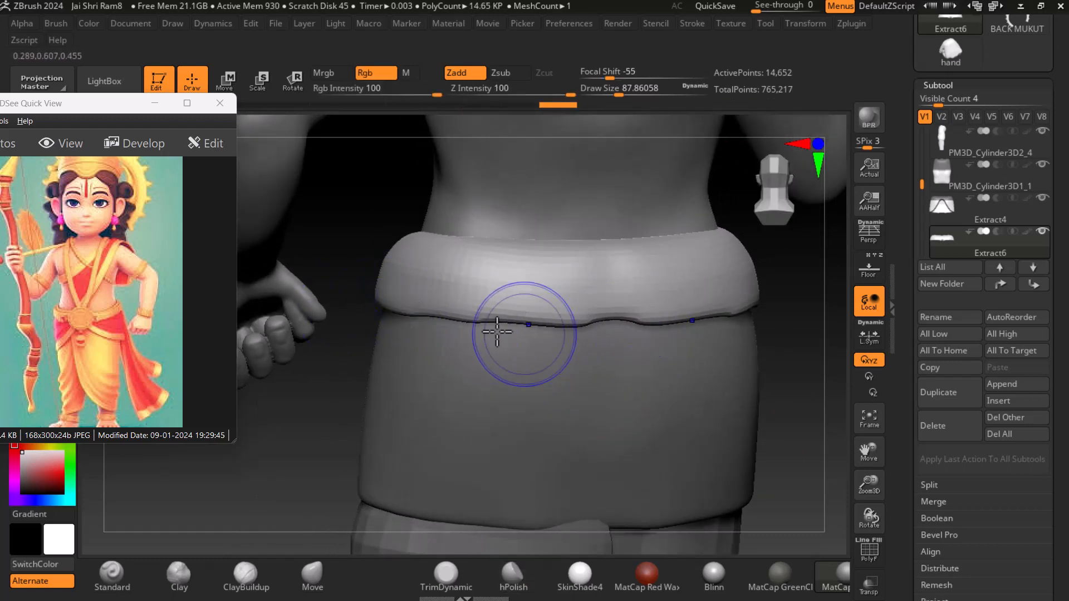
pyautogui.moveTo(794, 400)
pyautogui.mouseDown()
pyautogui.moveTo(943, 410)
pyautogui.moveTo(760, 401)
pyautogui.moveTo(458, 322)
pyautogui.moveTo(547, 336)
pyautogui.mouseUp()
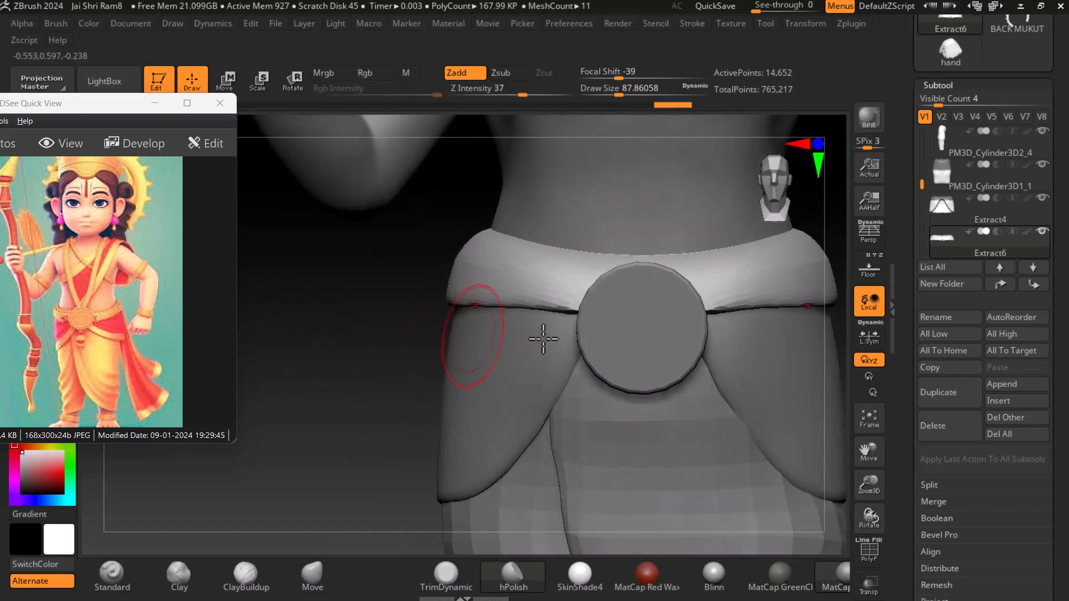
pyautogui.moveTo(440, 366); pyautogui.dragTo(396, 330)
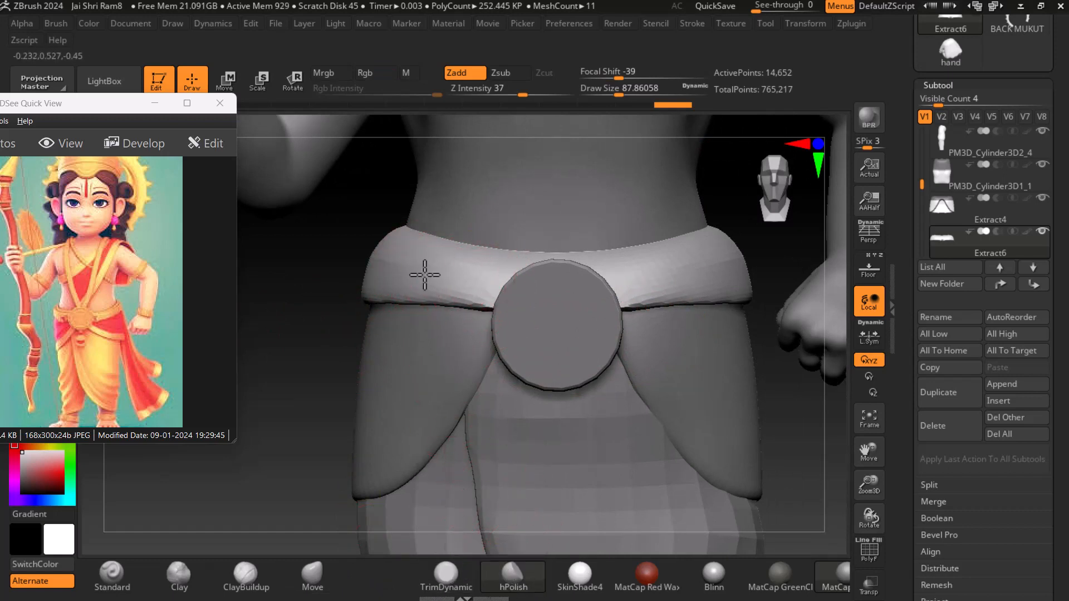
# Step: Subdivide the Extract6 waistband once and polish its surface with hPolish across the front and side of the hips
pyautogui.moveTo(321, 321); pyautogui.dragTo(372, 337)
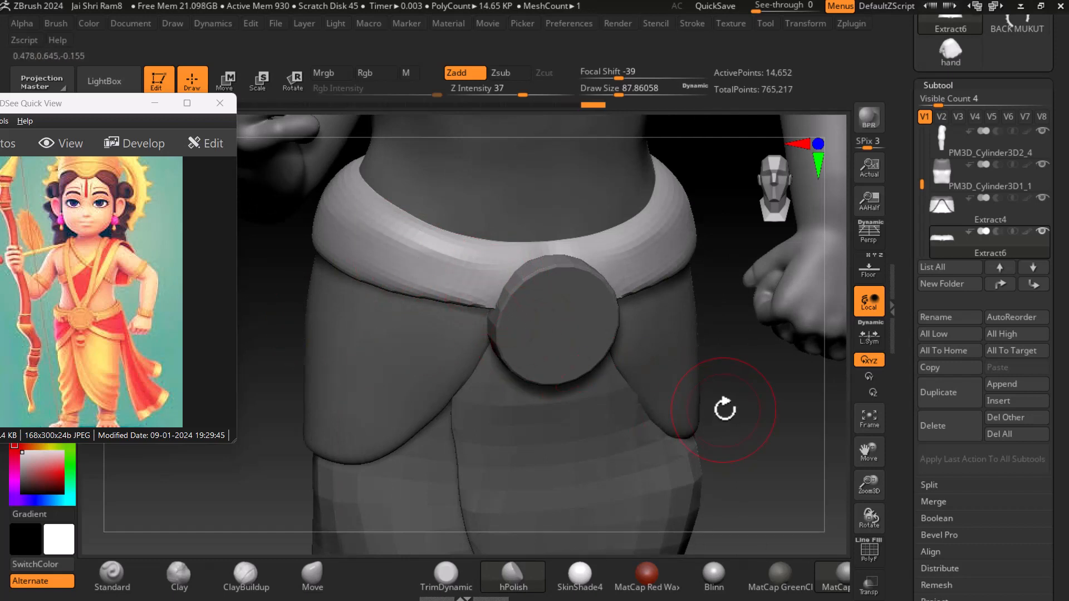
pyautogui.hotkey('ctrl', 'd')
pyautogui.keyDown('shift'); pyautogui.moveTo(780, 448); pyautogui.dragTo(736, 429); pyautogui.keyUp('shift')
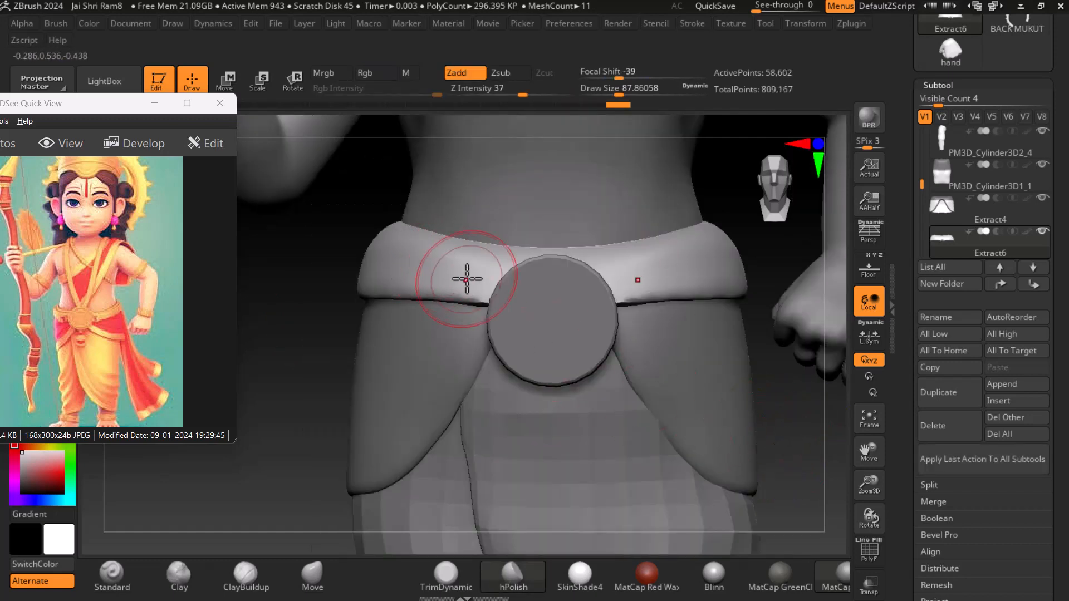
pyautogui.moveTo(473, 272); pyautogui.dragTo(393, 262)
pyautogui.moveTo(334, 323); pyautogui.dragTo(385, 330)
pyautogui.moveTo(432, 270); pyautogui.dragTo(356, 273)
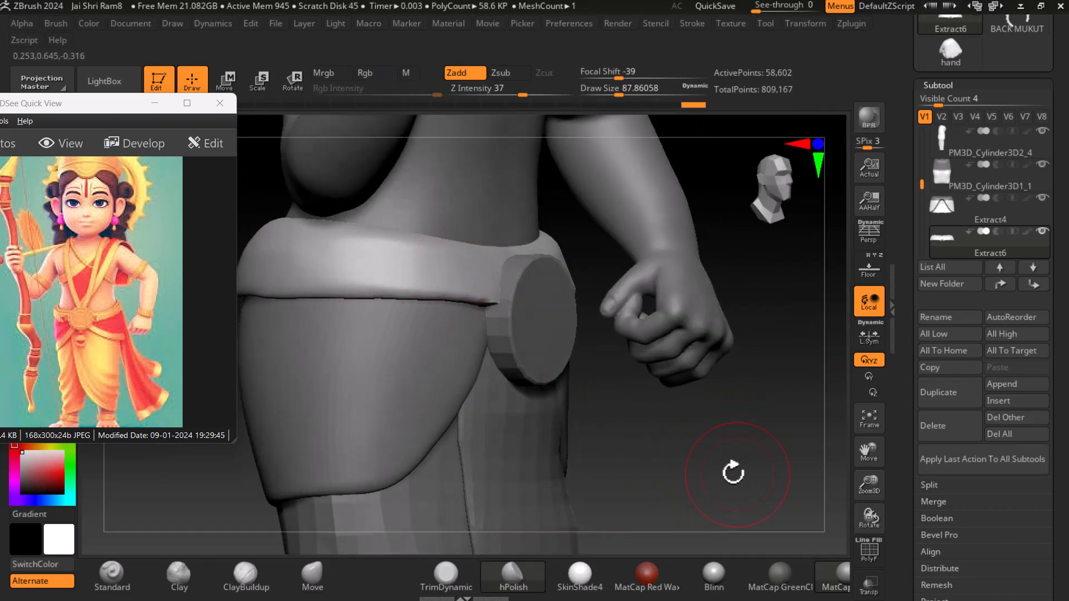
pyautogui.moveTo(733, 473); pyautogui.dragTo(475, 265)
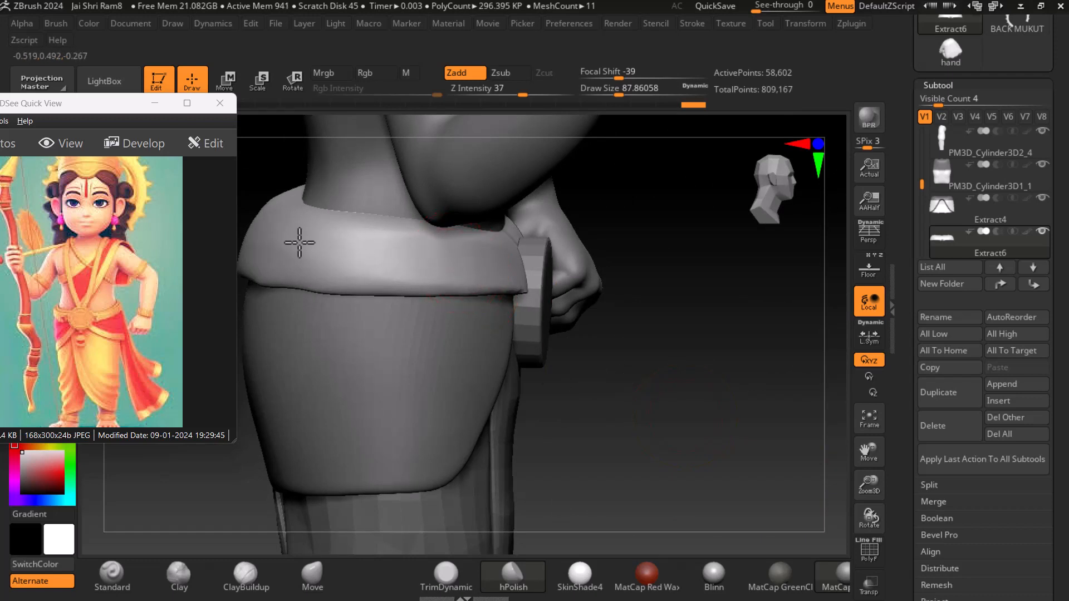
pyautogui.moveTo(255, 251); pyautogui.dragTo(423, 262)
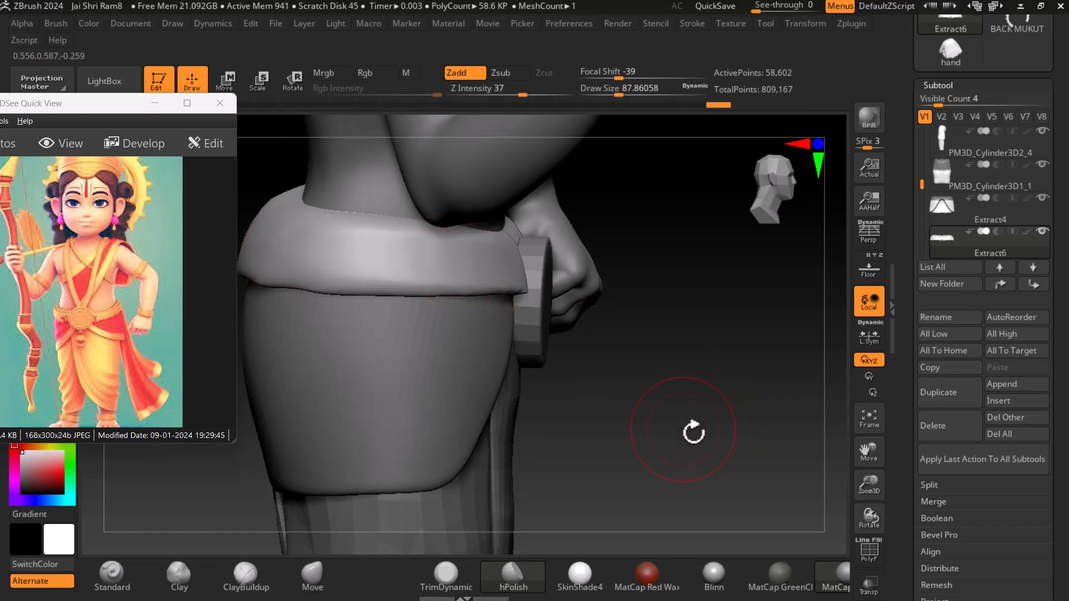
# Step: Smooth the waistband's surface and lower edge from the side of the hip toward the back
pyautogui.keyDown('alt'); pyautogui.moveTo(694, 432); pyautogui.dragTo(806, 455); pyautogui.keyUp('alt')
pyautogui.moveTo(412, 313)
pyautogui.keyDown('shift'); pyautogui.mouseDown()
pyautogui.moveTo(365, 310)
pyautogui.moveTo(366, 291)
pyautogui.mouseUp(); pyautogui.keyUp('shift')
pyautogui.moveTo(682, 413)
pyautogui.mouseDown()
pyautogui.moveTo(782, 427)
pyautogui.moveTo(770, 425)
pyautogui.moveTo(795, 442)
pyautogui.mouseUp()
pyautogui.moveTo(795, 441)
pyautogui.keyDown('alt'); pyautogui.mouseDown()
pyautogui.moveTo(843, 463)
pyautogui.moveTo(812, 442)
pyautogui.mouseUp(); pyautogui.keyUp('alt')
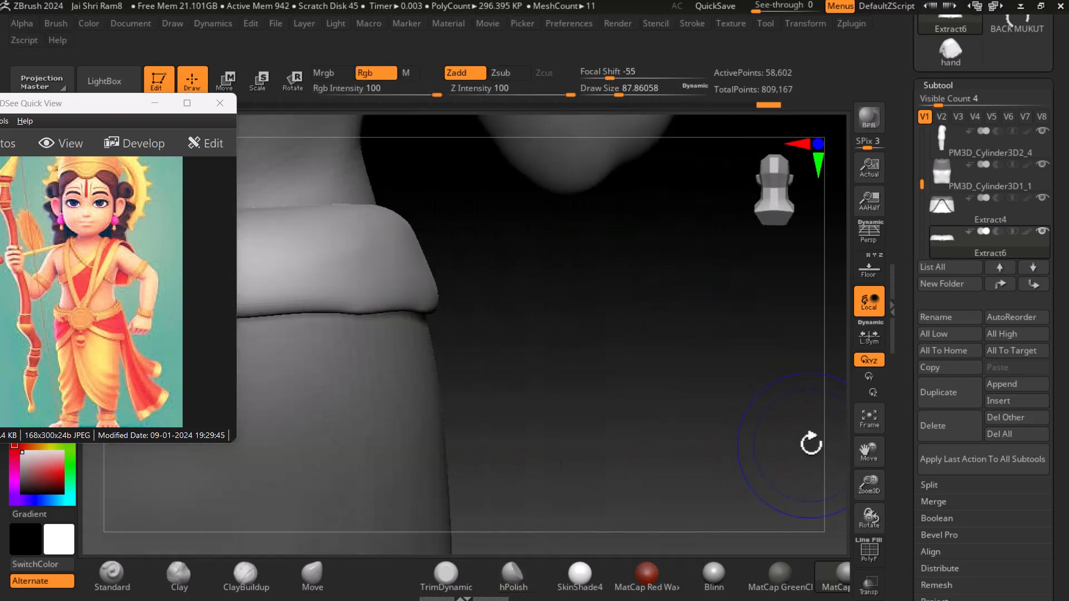
# Step: Even out the waistband's wavy lower edge at the centre of the back with the Move brush
pyautogui.keyDown('alt'); pyautogui.moveTo(691, 431); pyautogui.dragTo(935, 491); pyautogui.keyUp('alt')
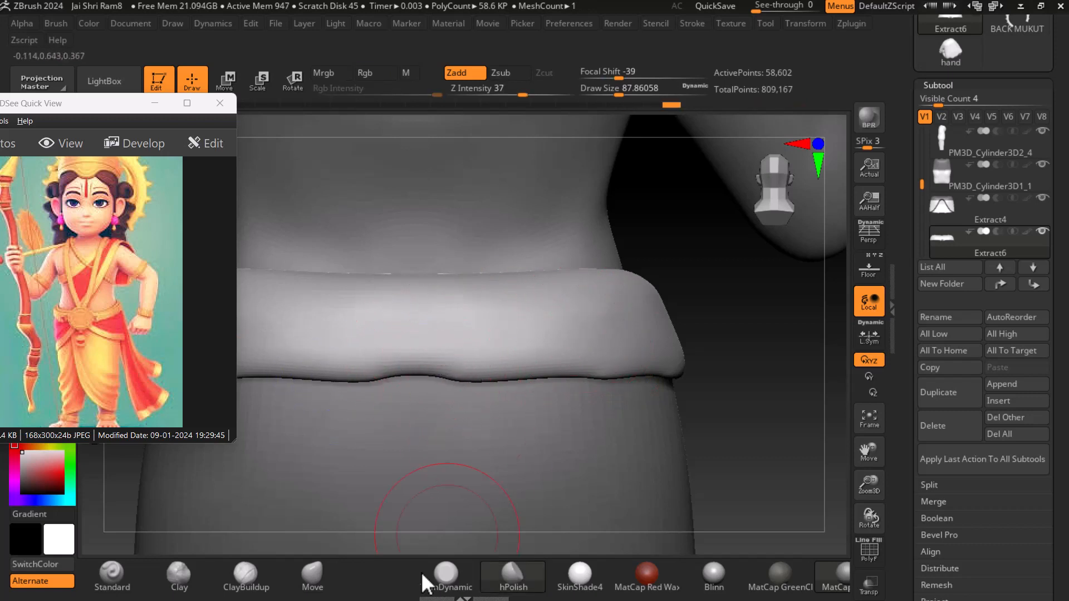
pyautogui.click(313, 576)
pyautogui.moveTo(414, 371); pyautogui.dragTo(414, 380)
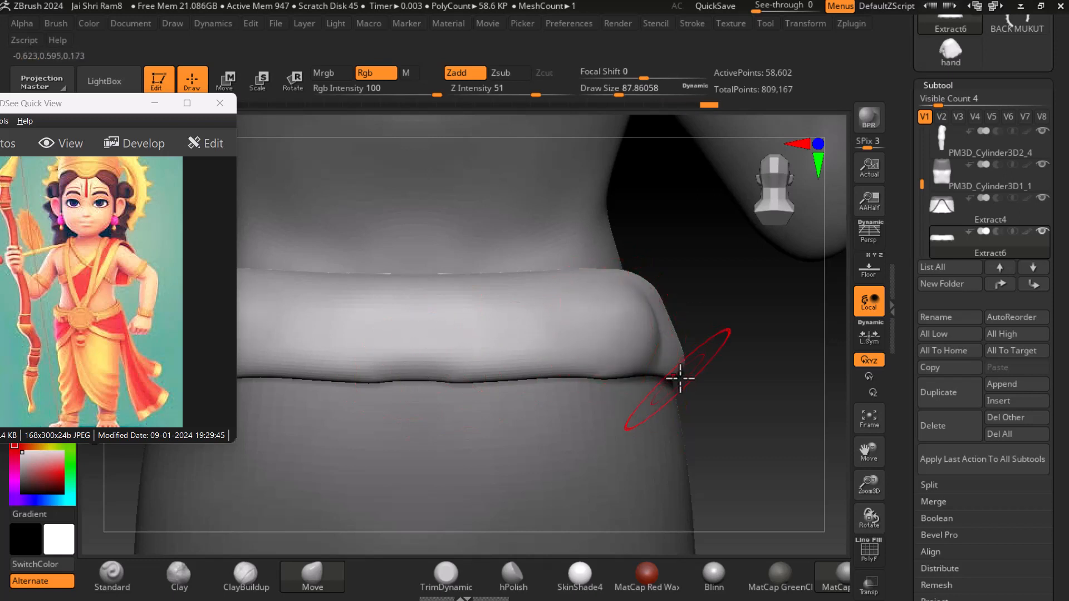
pyautogui.moveTo(680, 378); pyautogui.dragTo(614, 478)
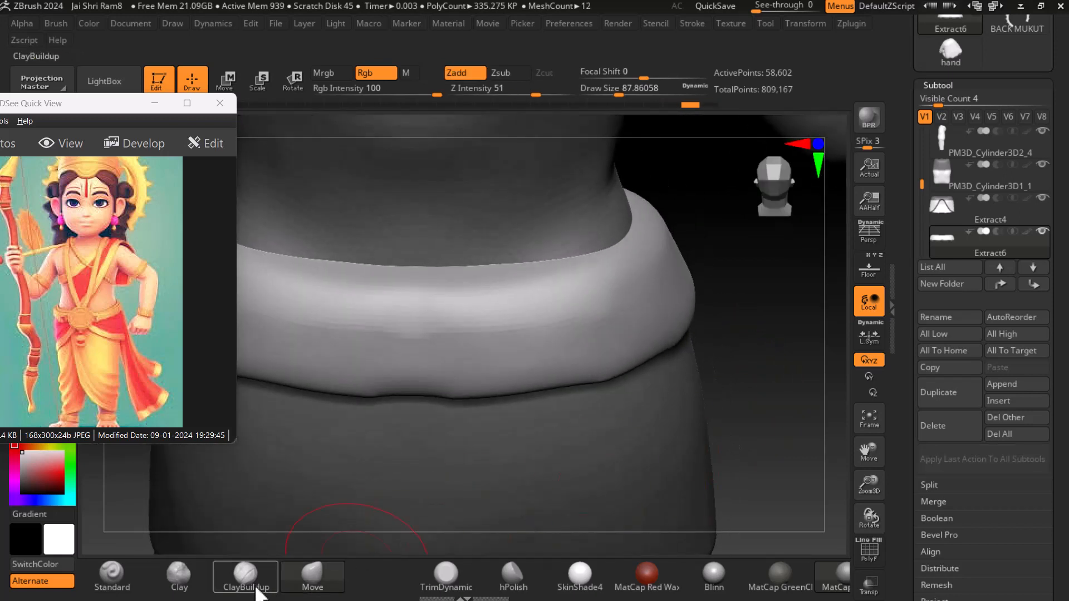
# Step: Polish the back of the waistband with the hPolish brush, from the centre out to the side
pyautogui.click(509, 586)
pyautogui.moveTo(752, 191); pyautogui.dragTo(739, 390)
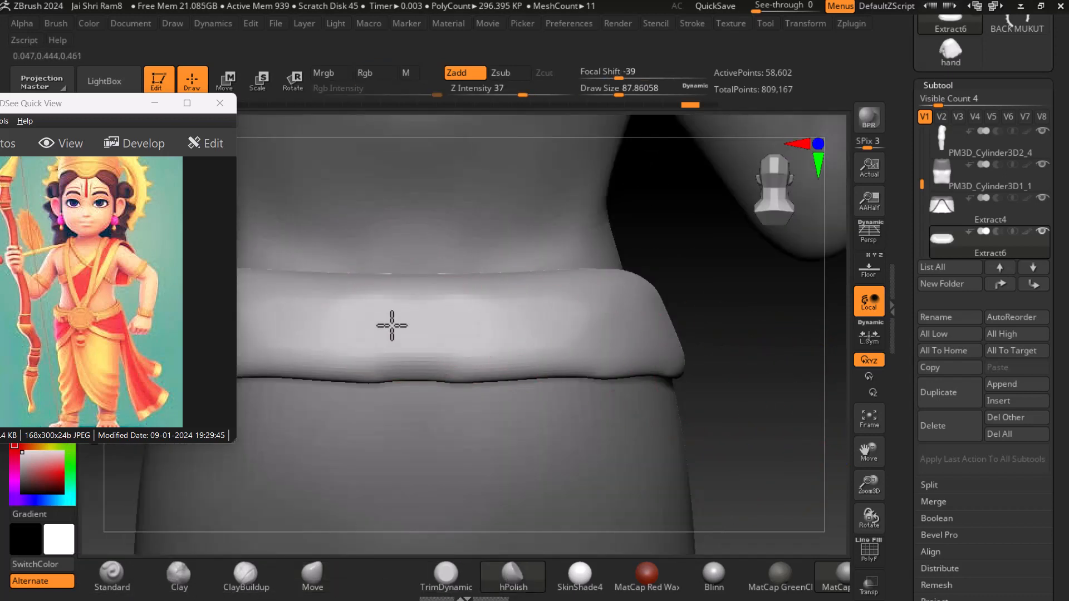
pyautogui.moveTo(656, 330)
pyautogui.mouseDown()
pyautogui.moveTo(633, 317)
pyautogui.moveTo(557, 328)
pyautogui.mouseUp()
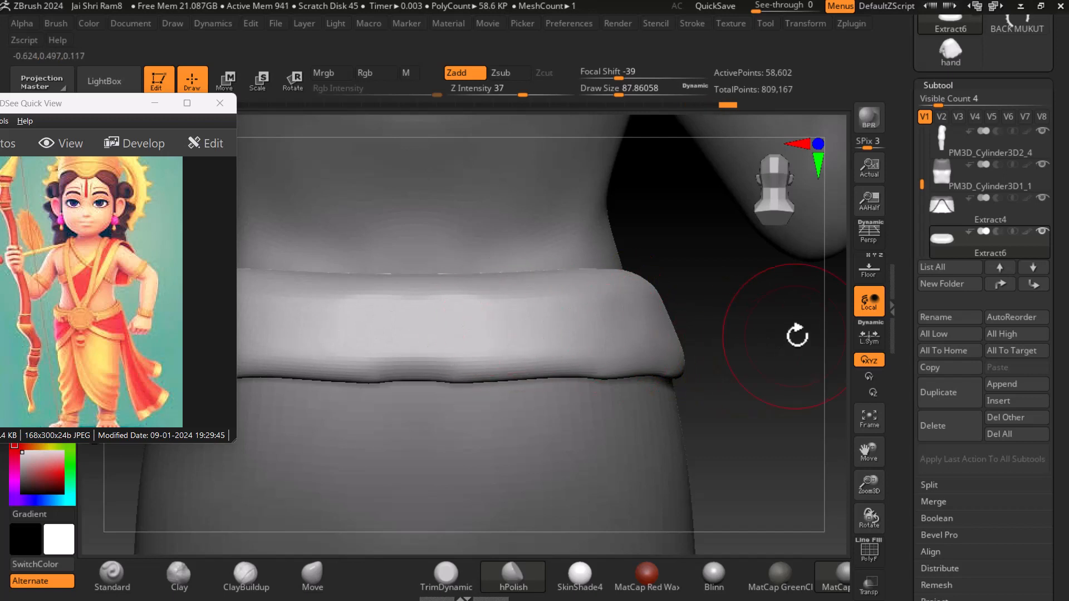
pyautogui.moveTo(797, 334)
pyautogui.mouseDown()
pyautogui.moveTo(646, 327)
pyautogui.moveTo(780, 323)
pyautogui.mouseUp()
# Step: Hide the inner PM3D_Cylinder3D1_1 cloth subtool under the leg drapes and reselect the Extract6 waistband
pyautogui.moveTo(345, 409)
pyautogui.mouseDown()
pyautogui.moveTo(306, 426)
pyautogui.moveTo(337, 437)
pyautogui.moveTo(303, 442)
pyautogui.moveTo(646, 353)
pyautogui.mouseUp()
pyautogui.keyDown('alt'); pyautogui.moveTo(436, 425); pyautogui.dragTo(320, 410); pyautogui.keyUp('alt')
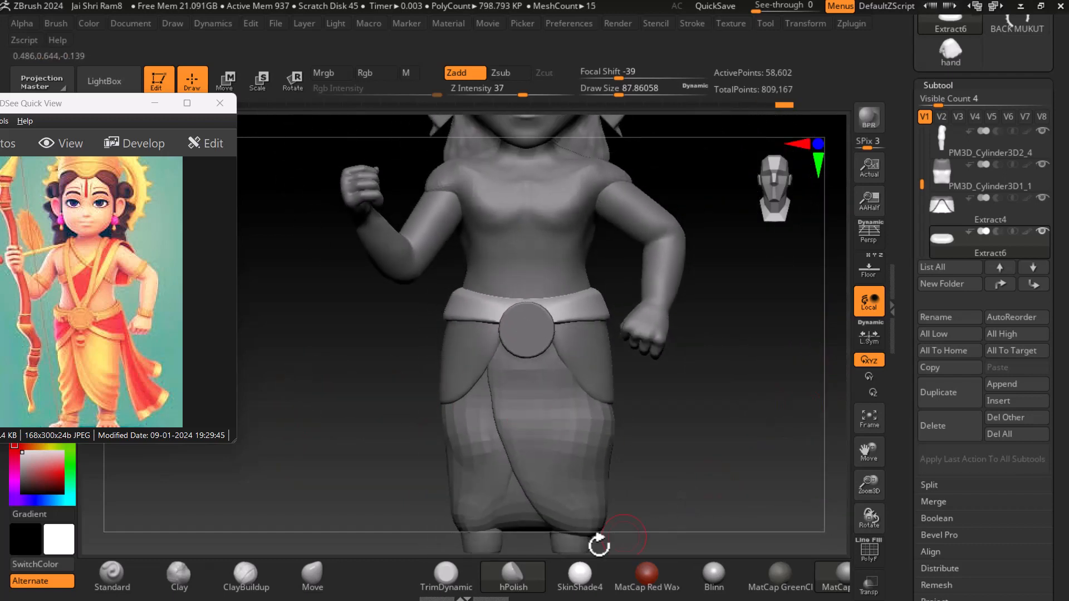
pyautogui.keyDown('alt'); pyautogui.click(525, 518); pyautogui.keyUp('alt')
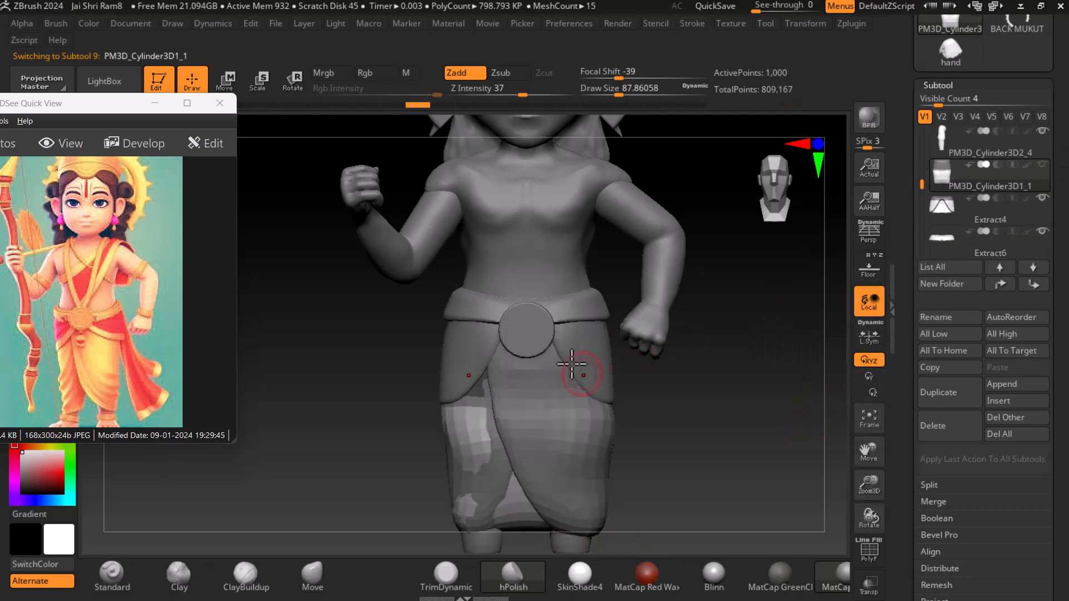
pyautogui.keyDown('alt'); pyautogui.moveTo(742, 441); pyautogui.dragTo(739, 463); pyautogui.keyUp('alt')
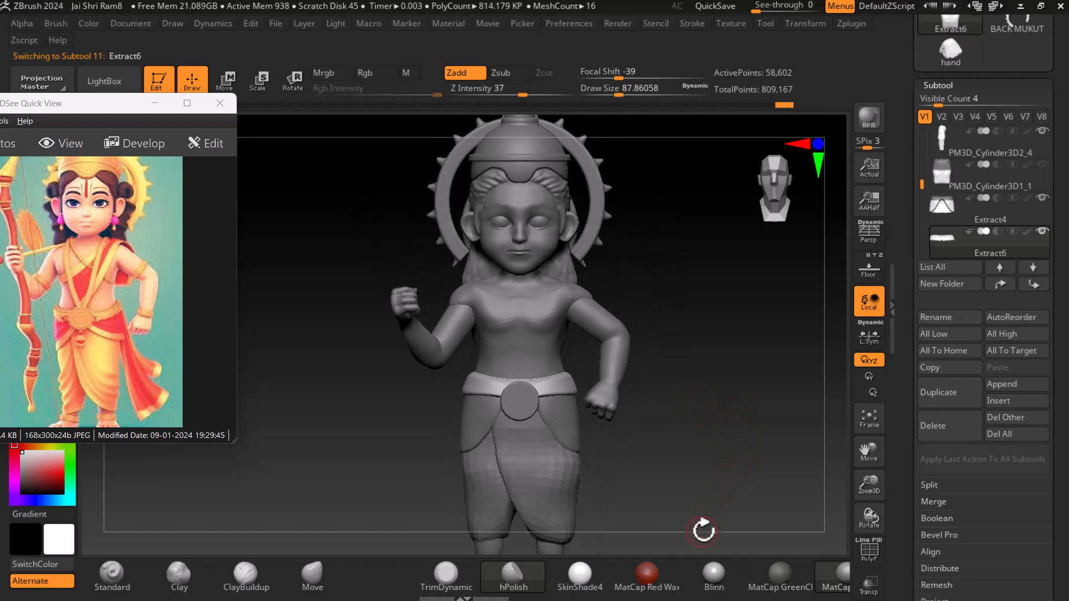
pyautogui.hotkey('alt', 'Tab')
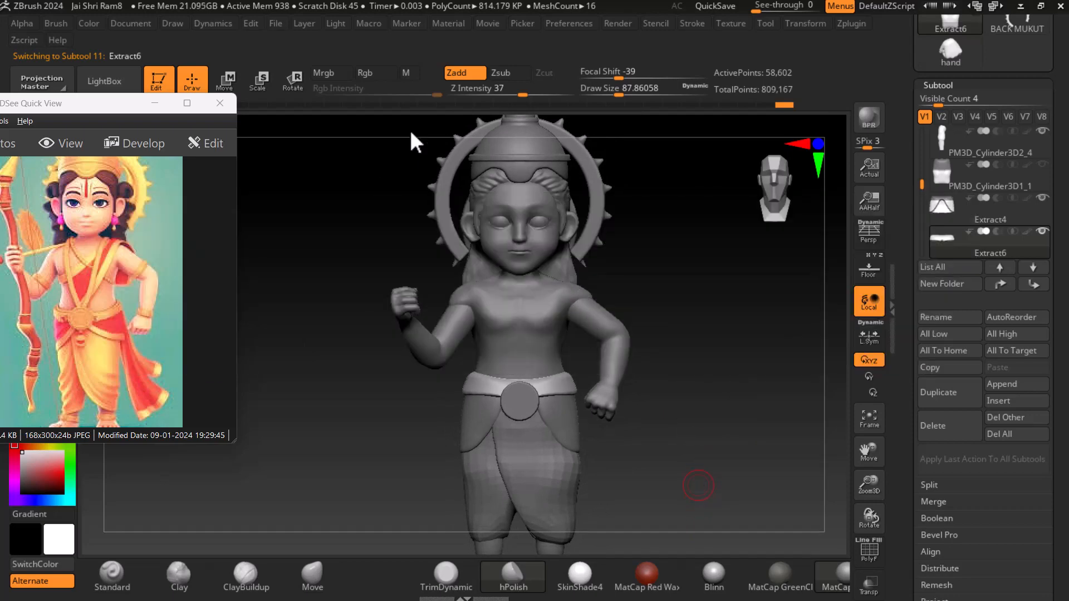